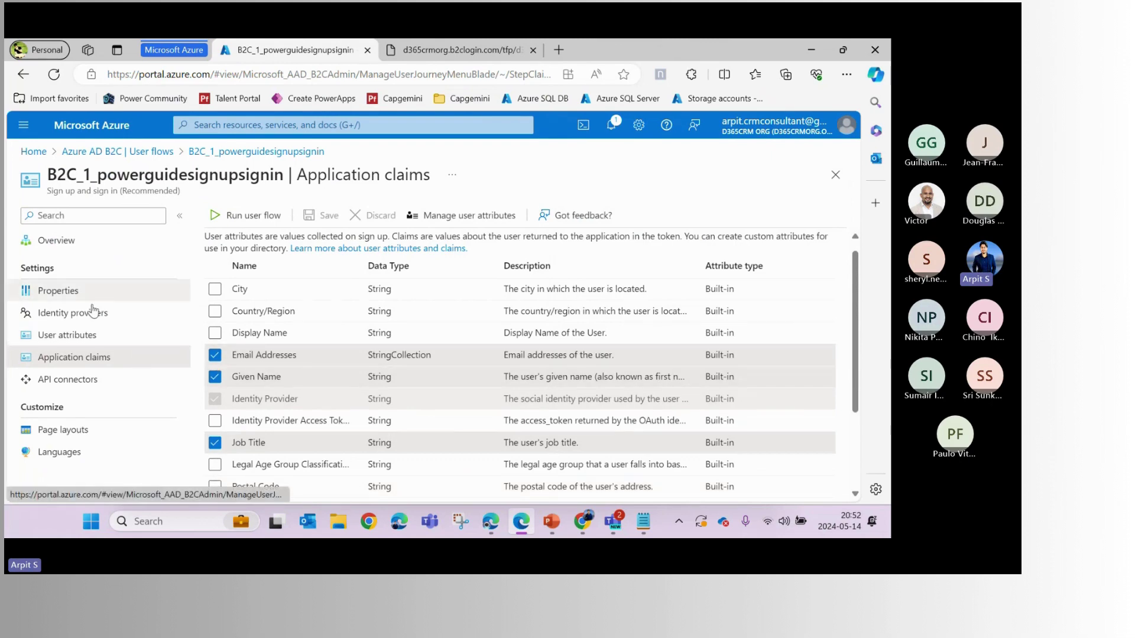
Open the OpenID configuration document for the B2C_1_PowerguideSignin user flow
{"action": "left_click", "coordinate": [117, 151]}
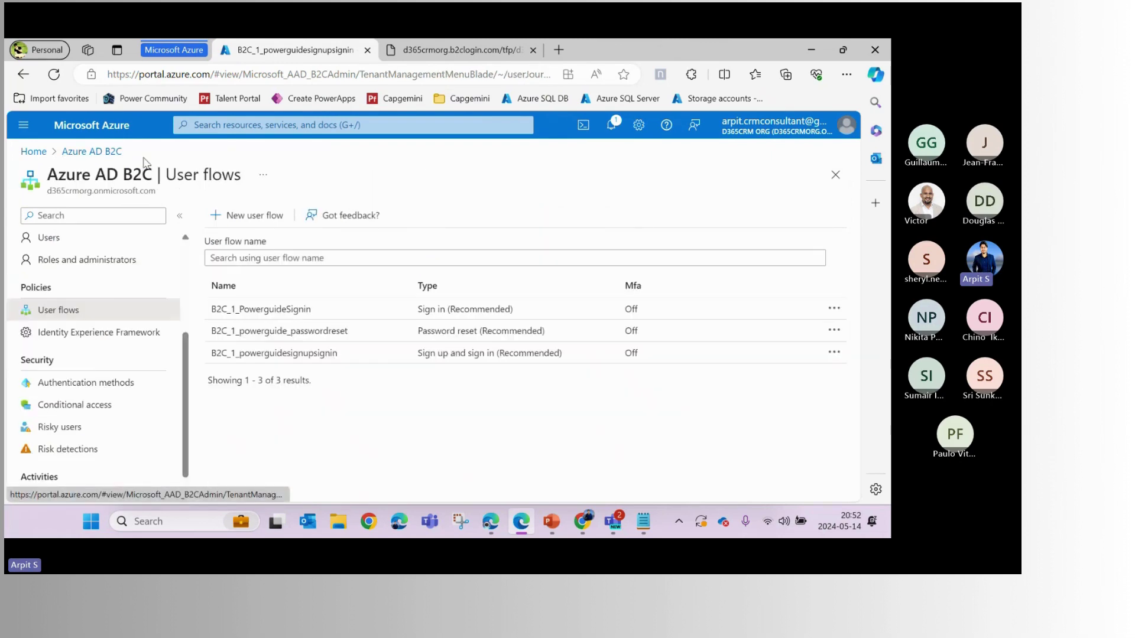
{"action": "left_click", "coordinate": [287, 312]}
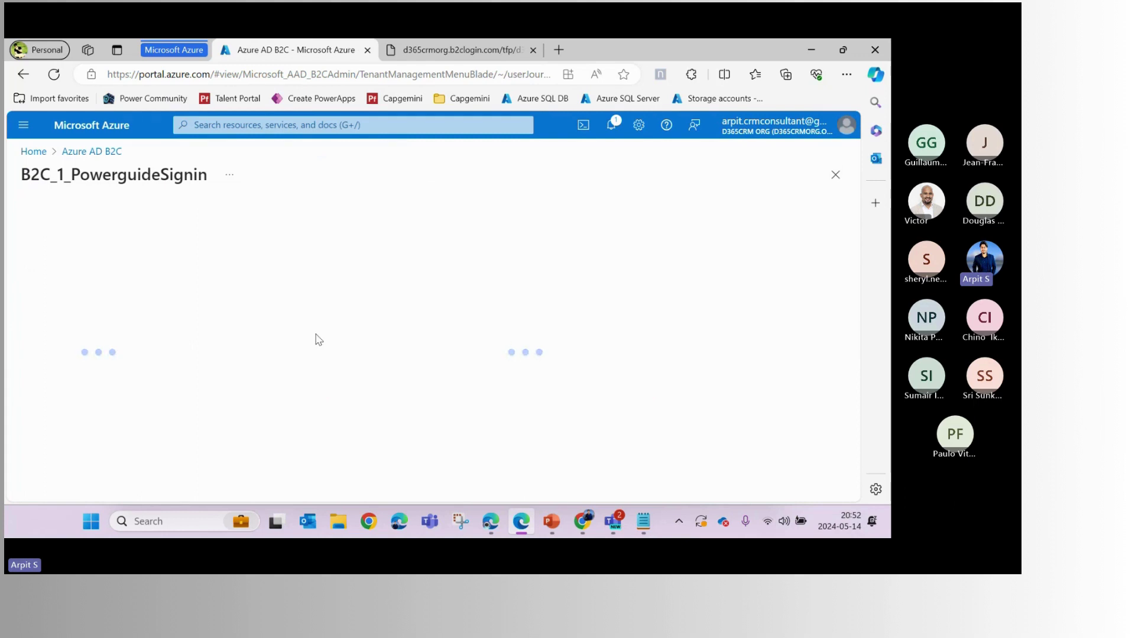
{"action": "left_click", "coordinate": [243, 216]}
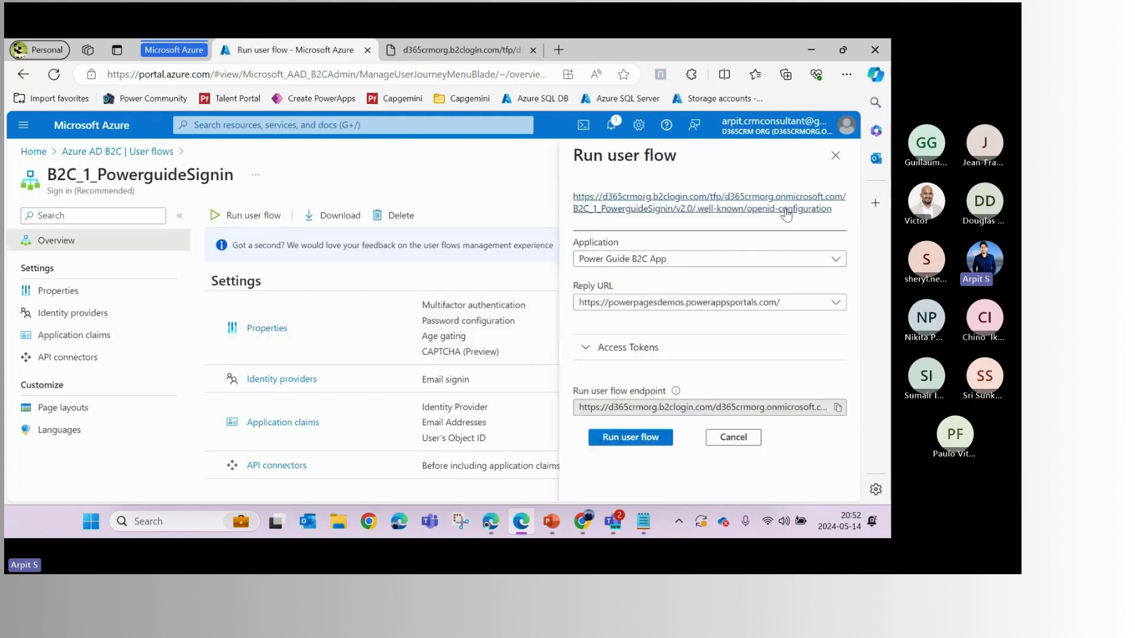
{"action": "left_click", "coordinate": [729, 208]}
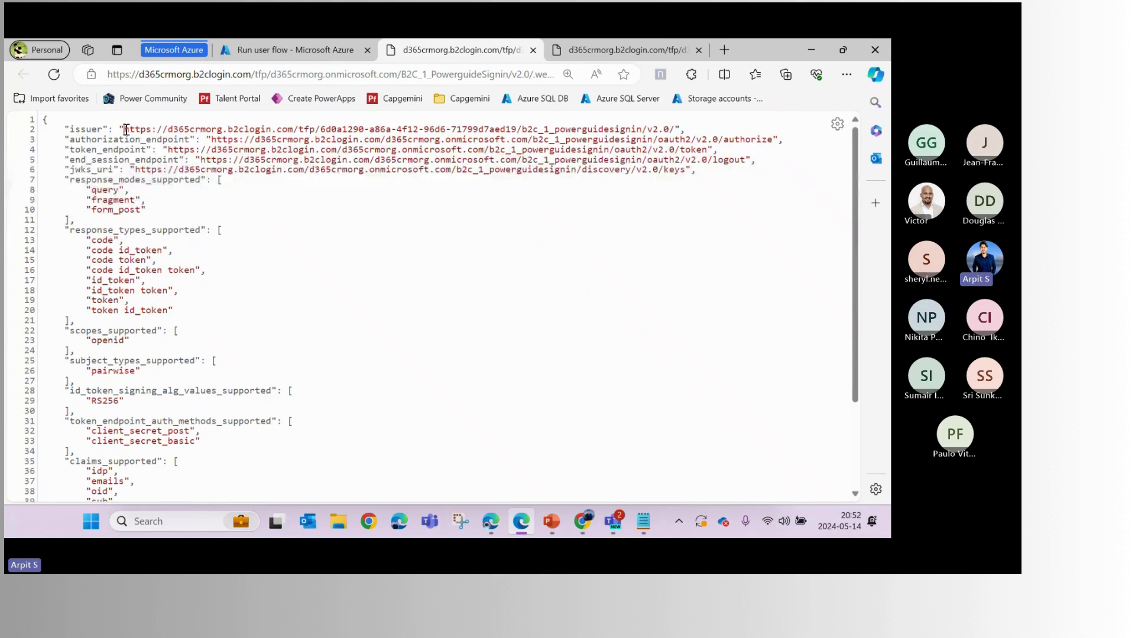
Select the full issuer URL containing b2c_1_powerguidesignin, then bring Power Pages forward
{"action": "left_click_drag", "start_coordinate": [125, 128], "coordinate": [674, 130]}
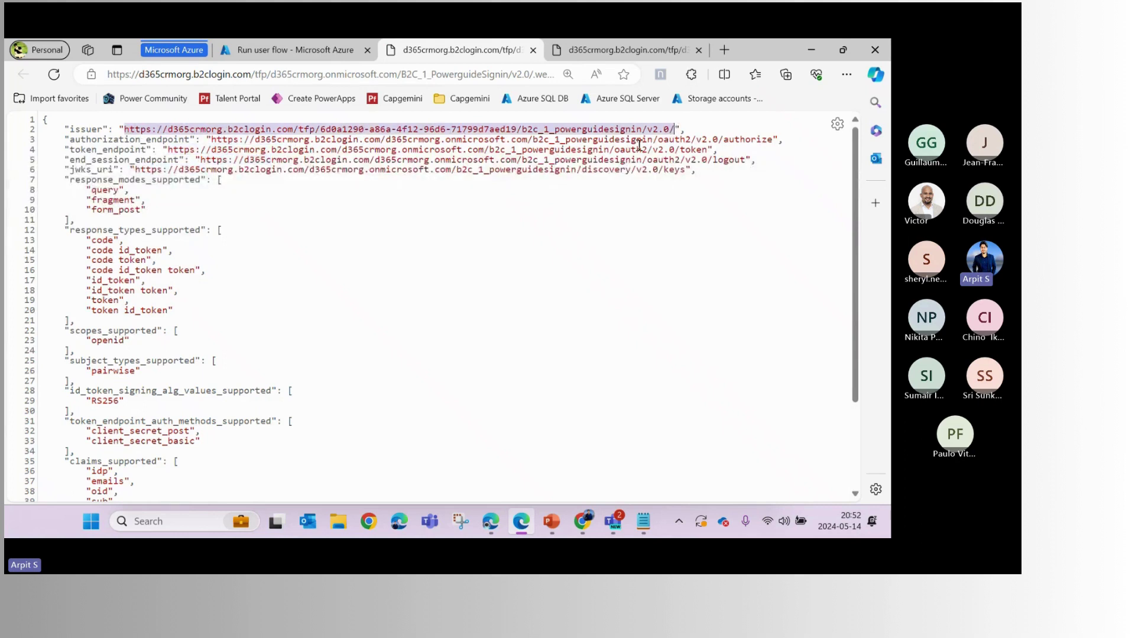
{"action": "double_click", "coordinate": [595, 130]}
{"action": "left_click", "coordinate": [583, 130]}
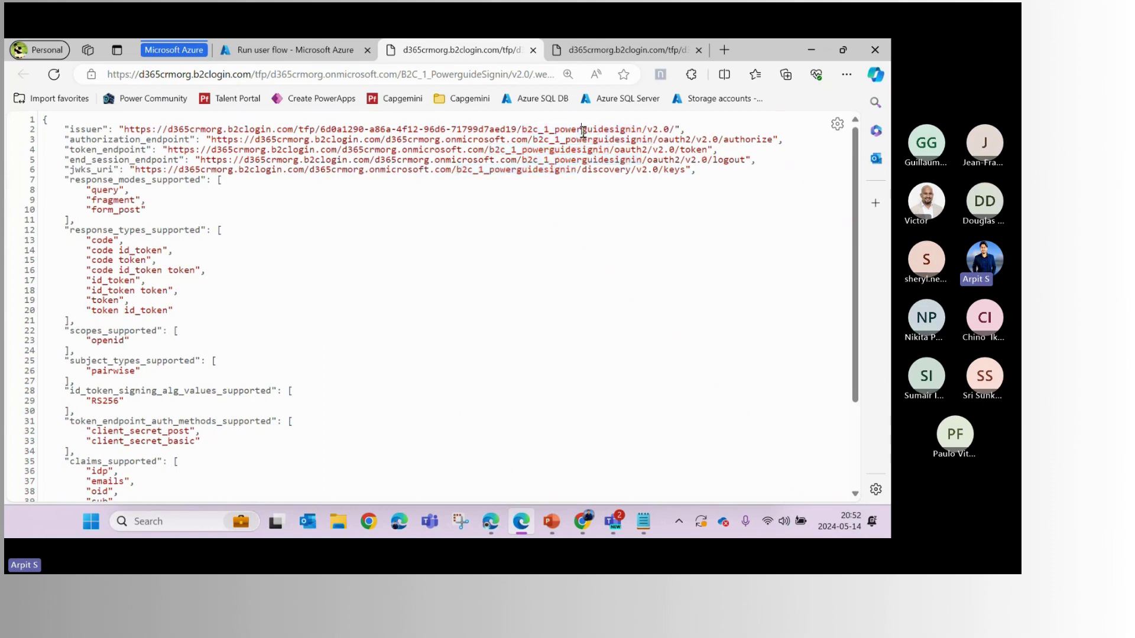
{"action": "left_click_drag", "start_coordinate": [523, 129], "coordinate": [642, 130]}
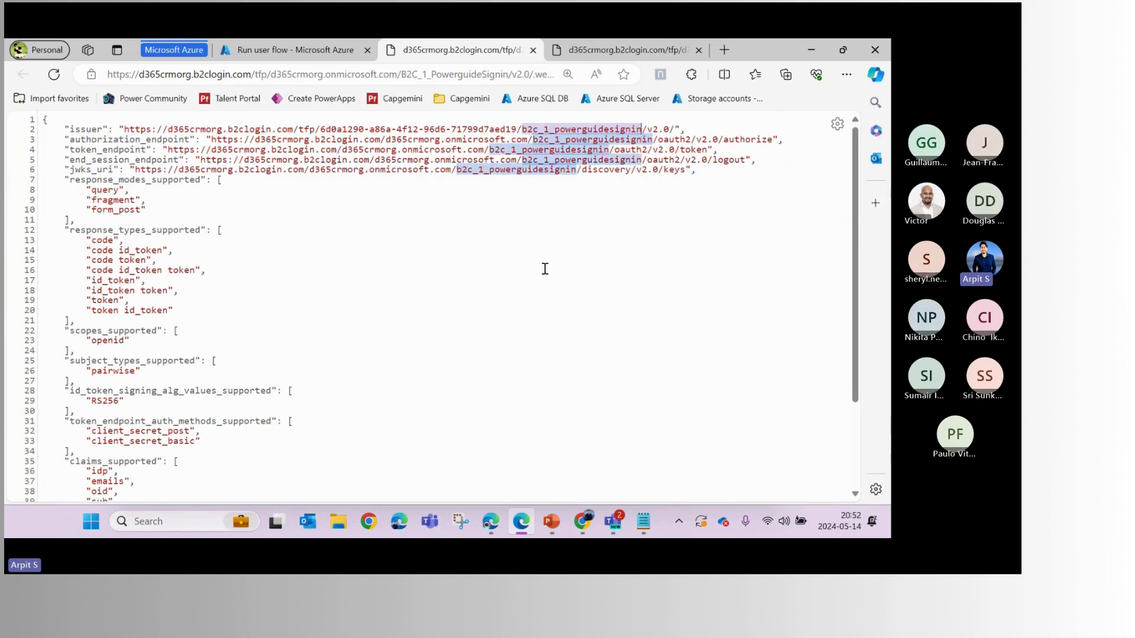
{"action": "left_click_drag", "start_coordinate": [674, 129], "coordinate": [124, 129]}
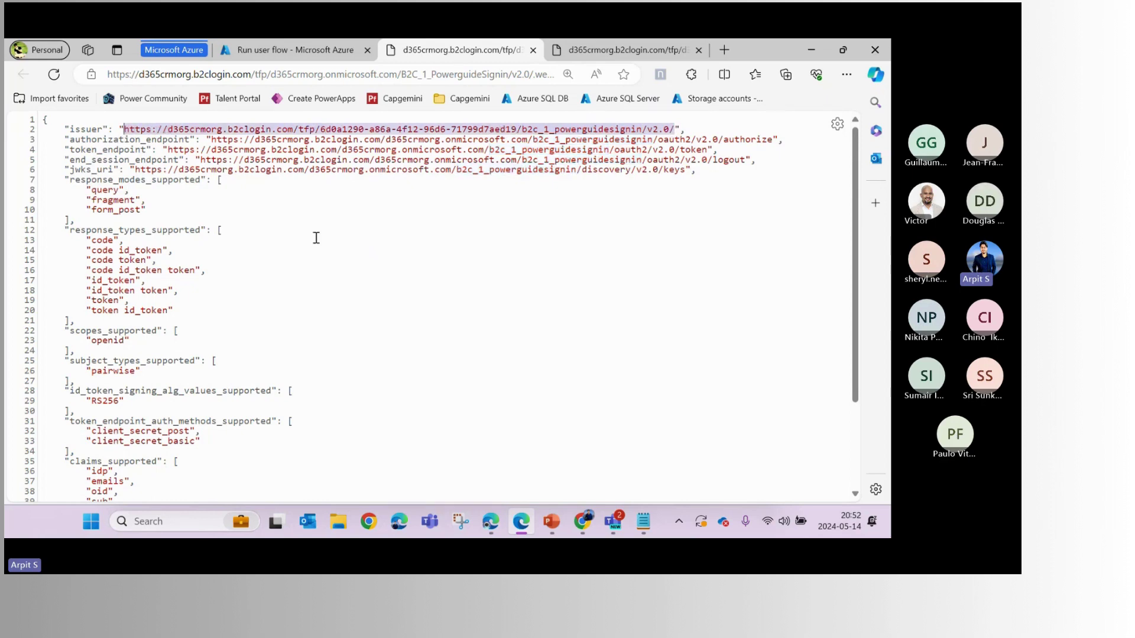
{"action": "left_click", "coordinate": [494, 523]}
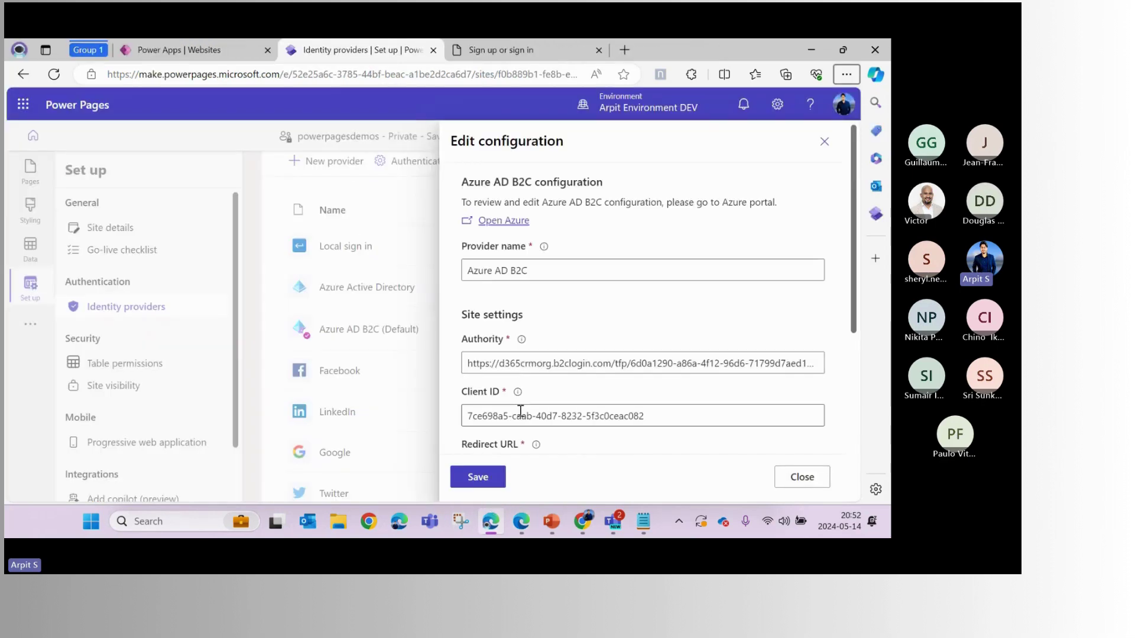
Inspect the Authority URL in Power Pages to see which user flow name it contains
{"action": "left_click", "coordinate": [469, 363]}
{"action": "left_click_drag", "start_coordinate": [468, 363], "coordinate": [834, 367]}
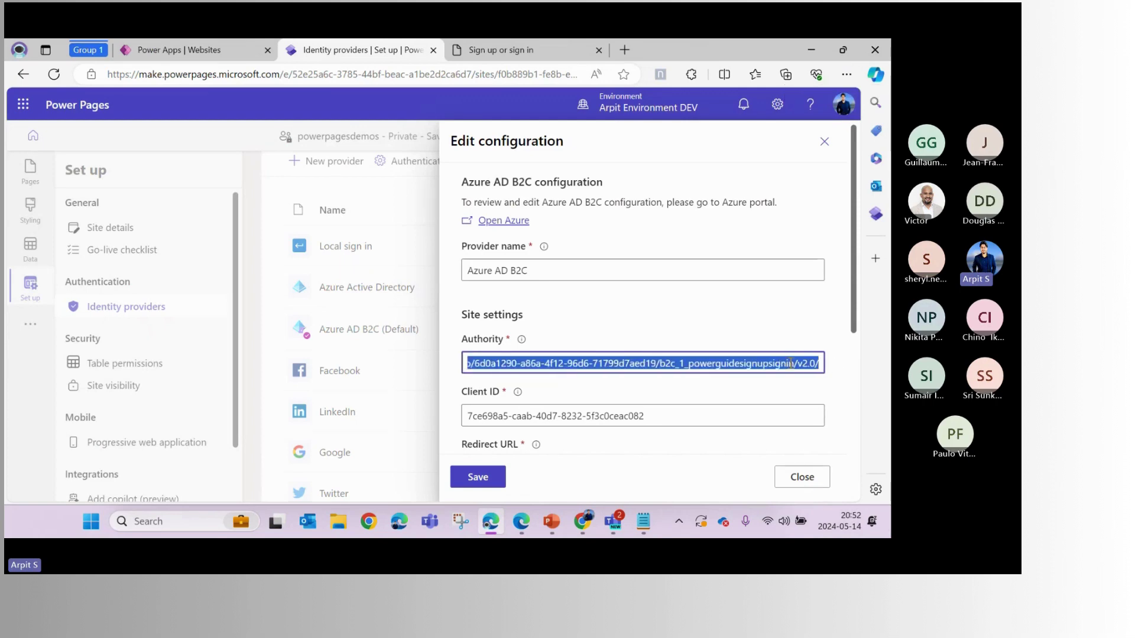
{"action": "left_click", "coordinate": [751, 363]}
{"action": "left_click_drag", "start_coordinate": [683, 363], "coordinate": [792, 364]}
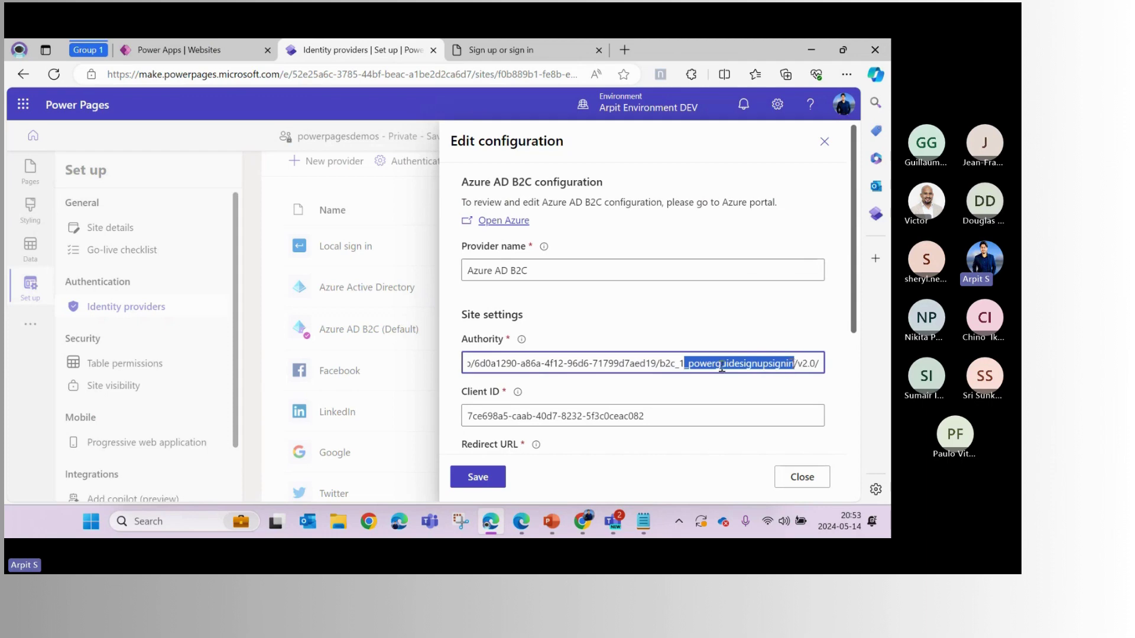
{"action": "left_click", "coordinate": [544, 363]}
{"action": "left_click_drag", "start_coordinate": [511, 363], "coordinate": [737, 365]}
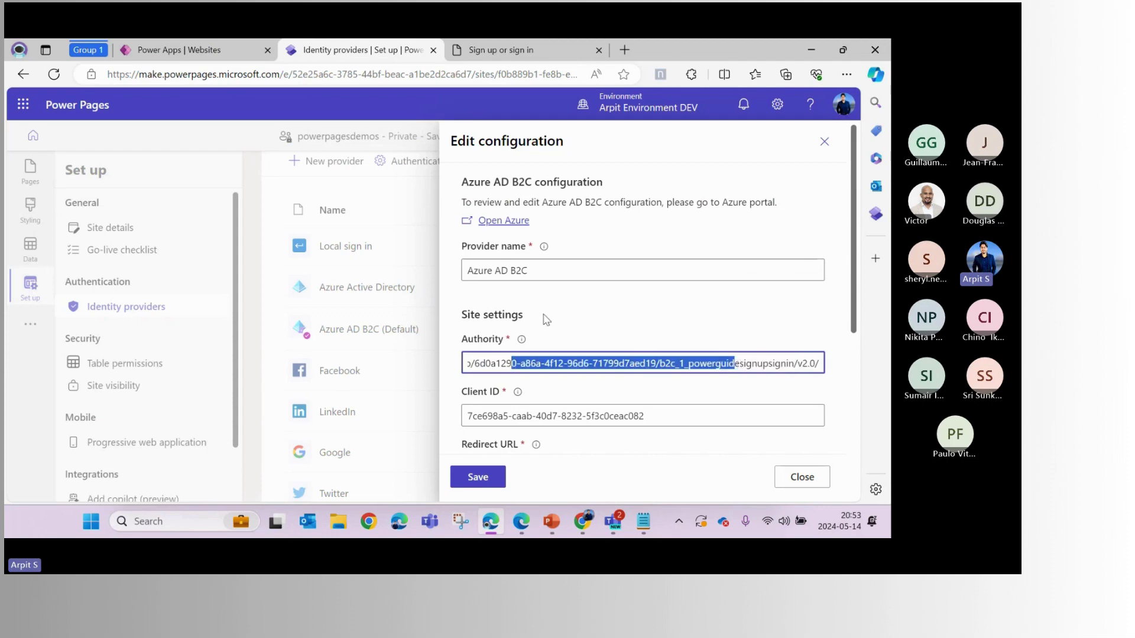
{"action": "left_click", "coordinate": [537, 343]}
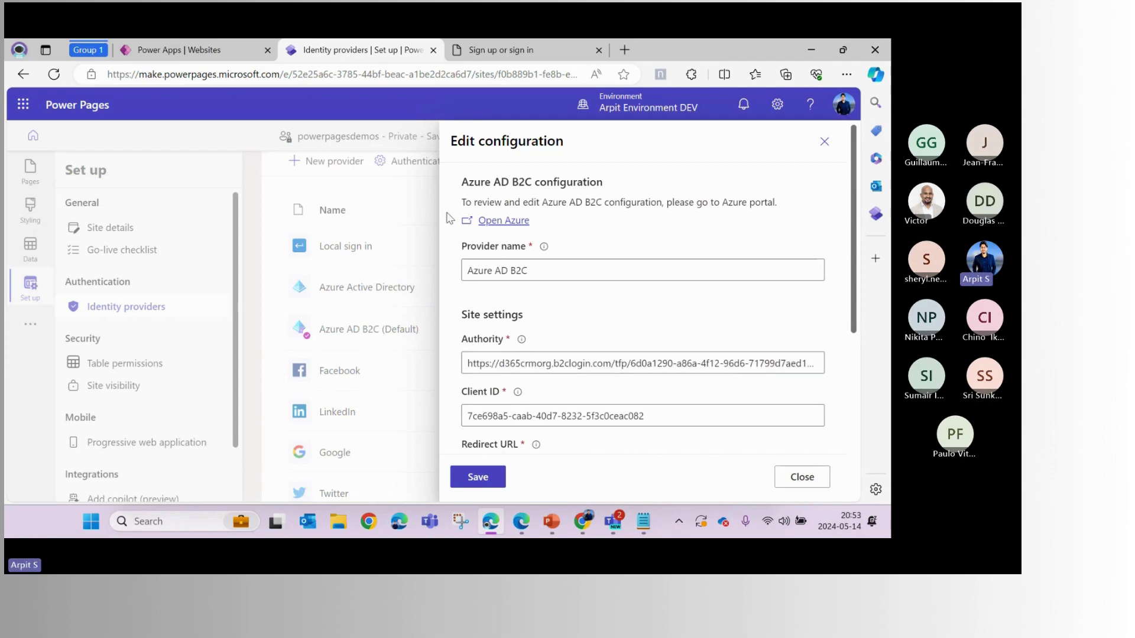
Go back to the Azure portal's run panel for the sign-in flow
{"action": "key", "text": "alt+Tab"}
{"action": "left_click", "coordinate": [284, 249]}
{"action": "scroll", "coordinate": [284, 248], "scroll_direction": "down", "scroll_amount": 3}
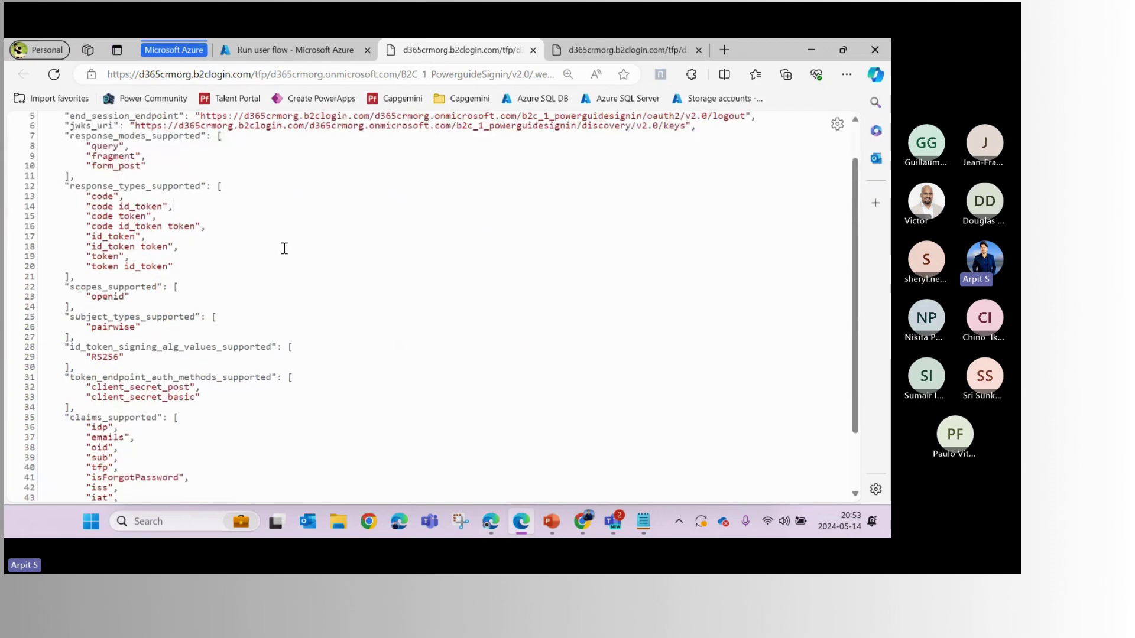
{"action": "left_click", "coordinate": [241, 398]}
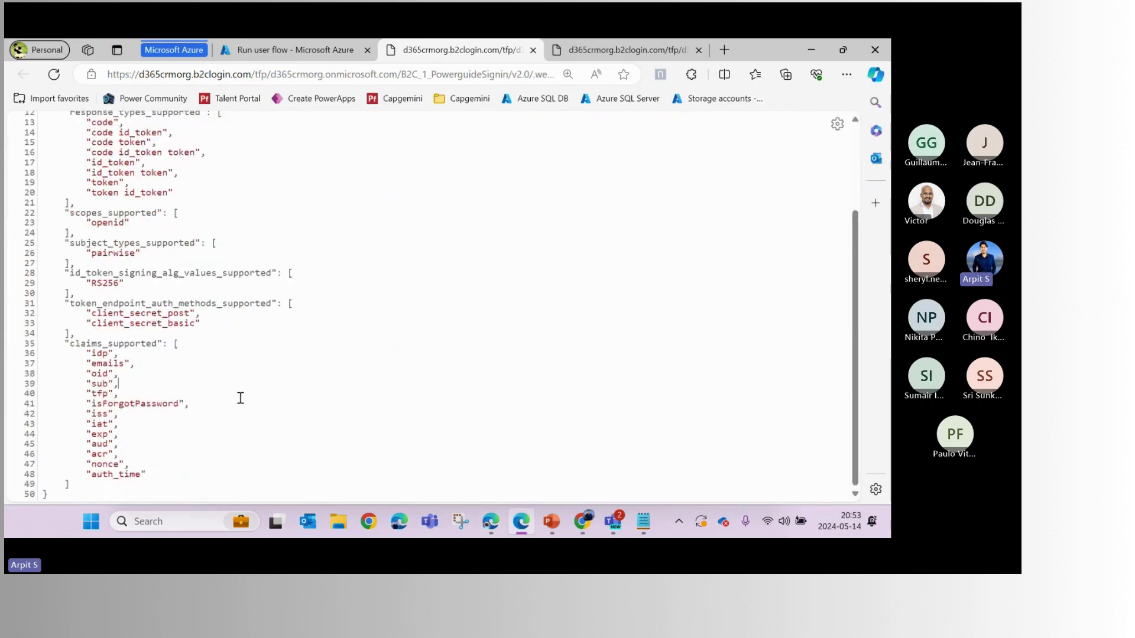
{"action": "scroll", "coordinate": [241, 398], "scroll_direction": "up", "scroll_amount": 3}
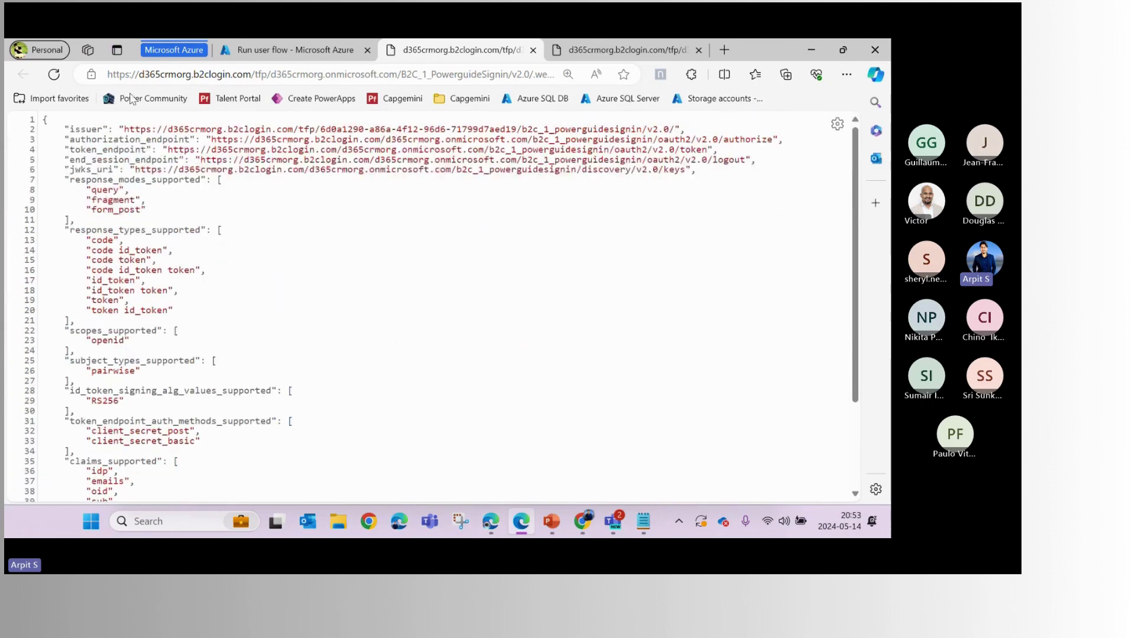
{"action": "left_click", "coordinate": [303, 47]}
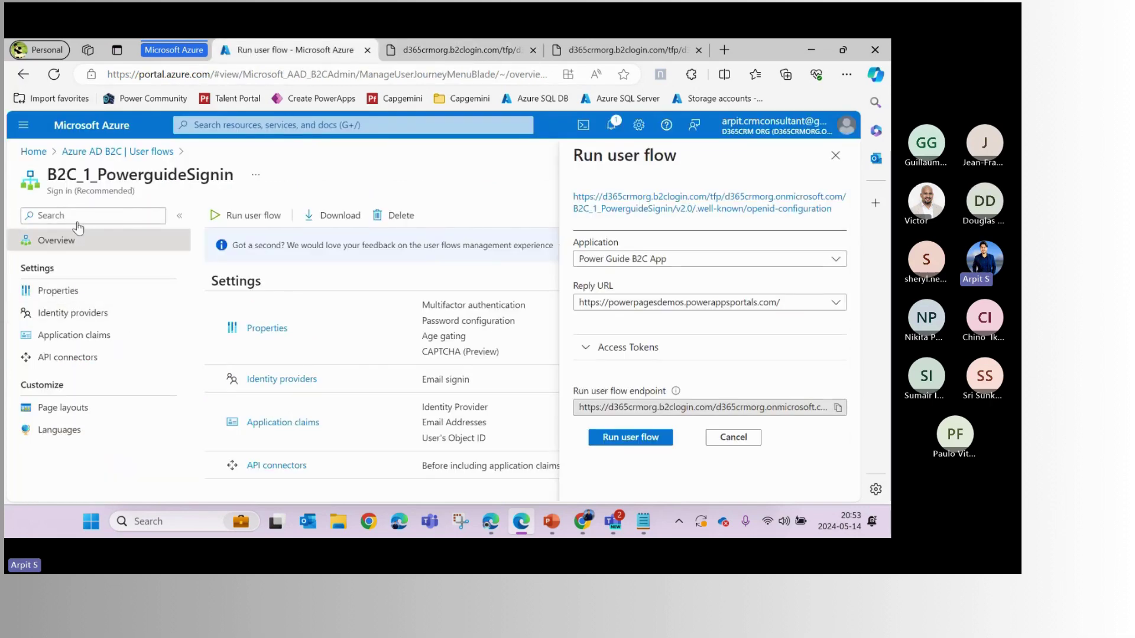
Open the B2C_1_powerguidesignupsignin user flow and review its Application claims
{"action": "left_click", "coordinate": [124, 155]}
{"action": "left_click_drag", "start_coordinate": [303, 353], "coordinate": [308, 356]}
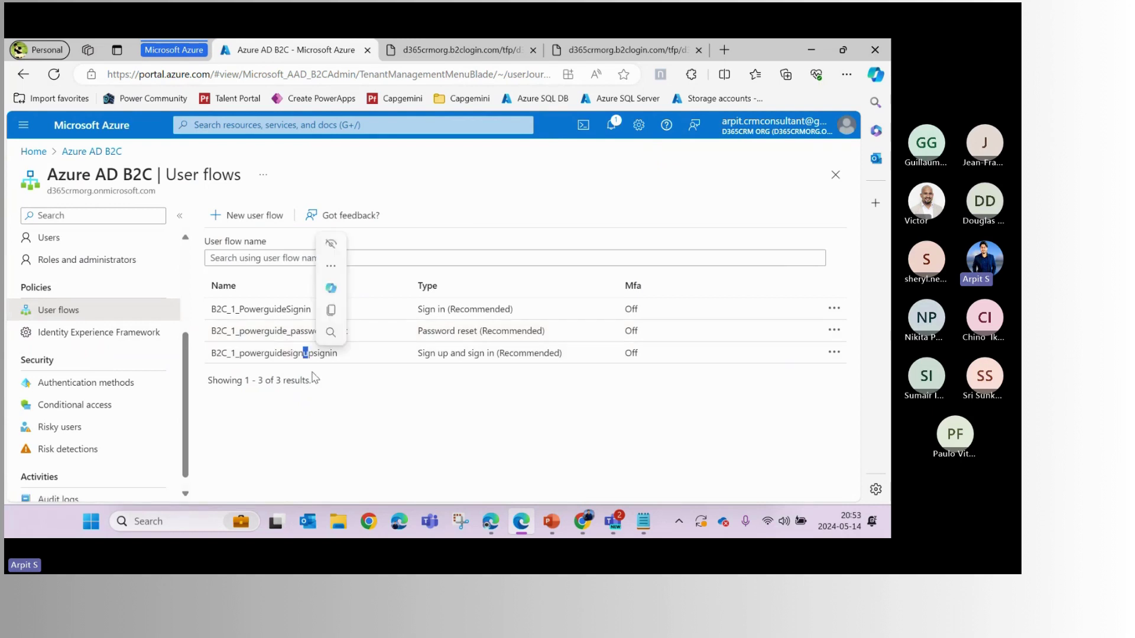
{"action": "left_click", "coordinate": [323, 355]}
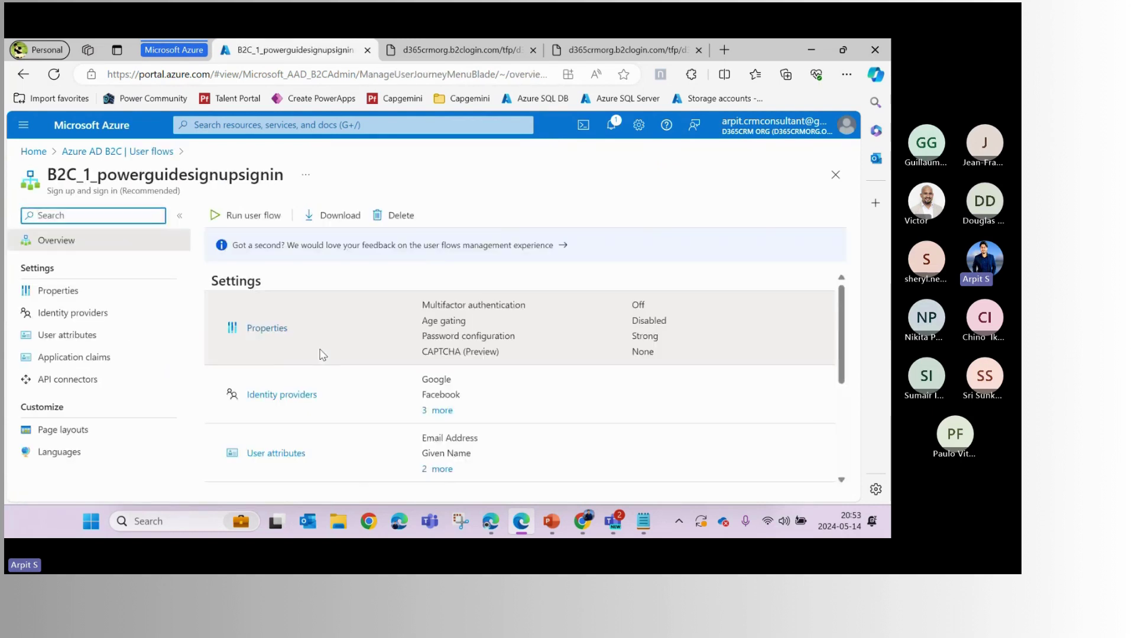
{"action": "left_click", "coordinate": [78, 361]}
{"action": "scroll", "coordinate": [253, 373], "scroll_direction": "down", "scroll_amount": 1}
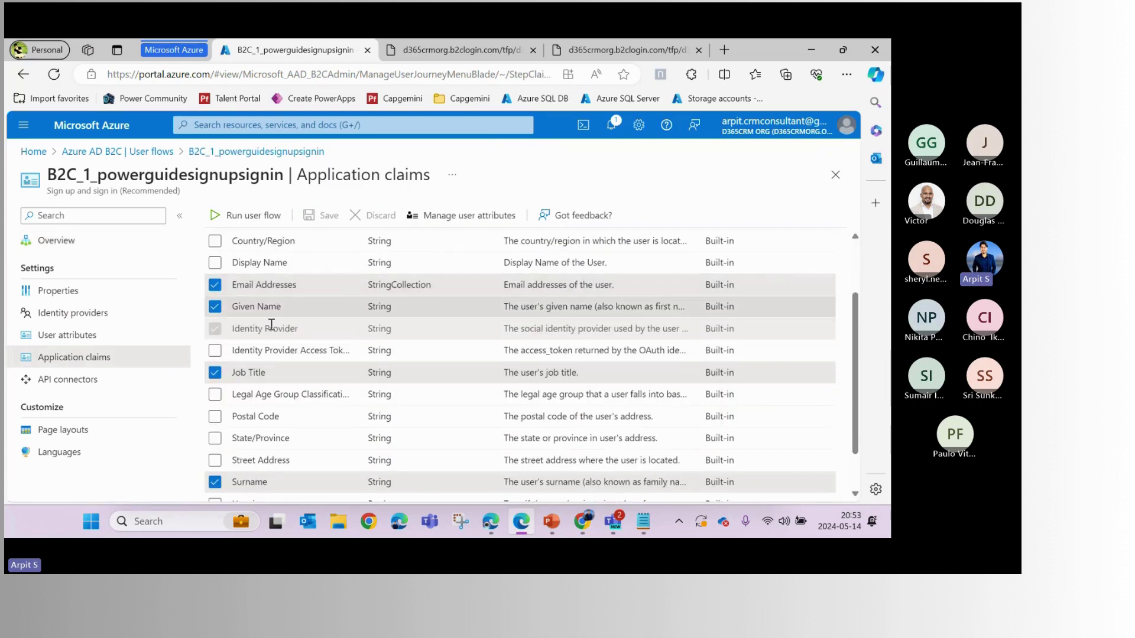
{"action": "scroll", "coordinate": [303, 380], "scroll_direction": "up", "scroll_amount": 3}
Open this flow's openid-configuration metadata in a new tab from the run panel
{"action": "left_click", "coordinate": [248, 215]}
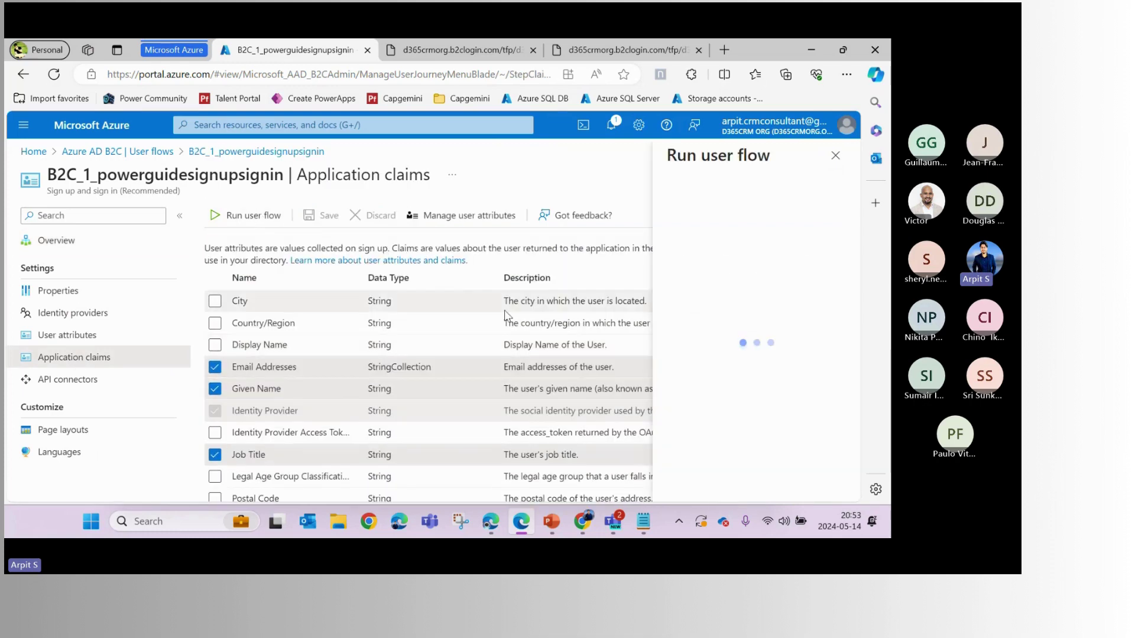
{"action": "scroll", "coordinate": [654, 414], "scroll_direction": "down", "scroll_amount": 1}
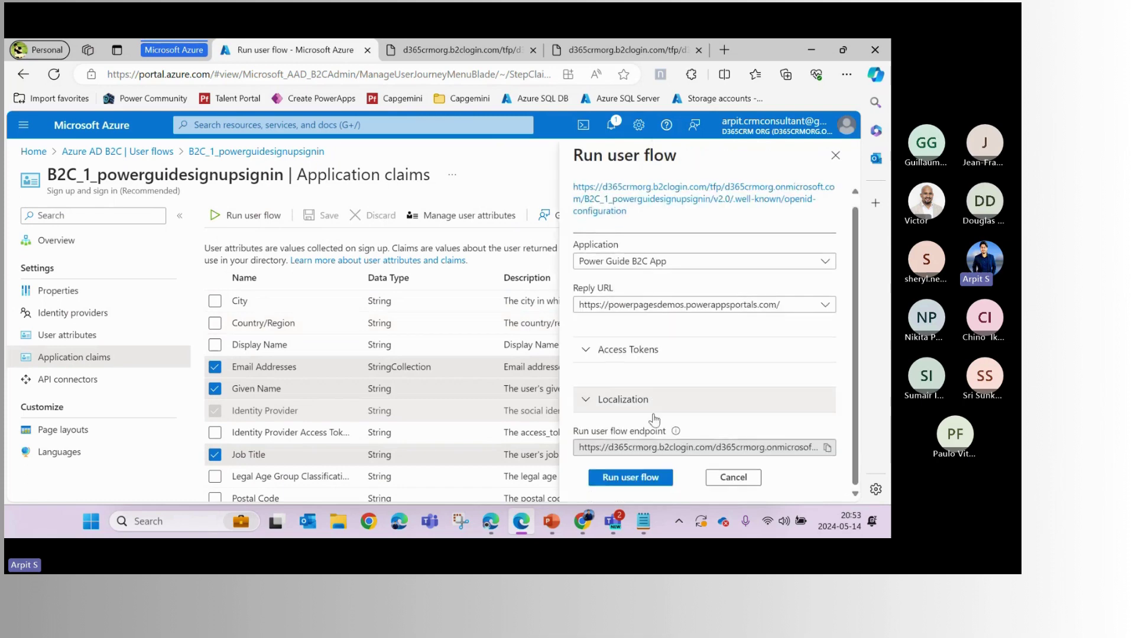
{"action": "left_click", "coordinate": [638, 479]}
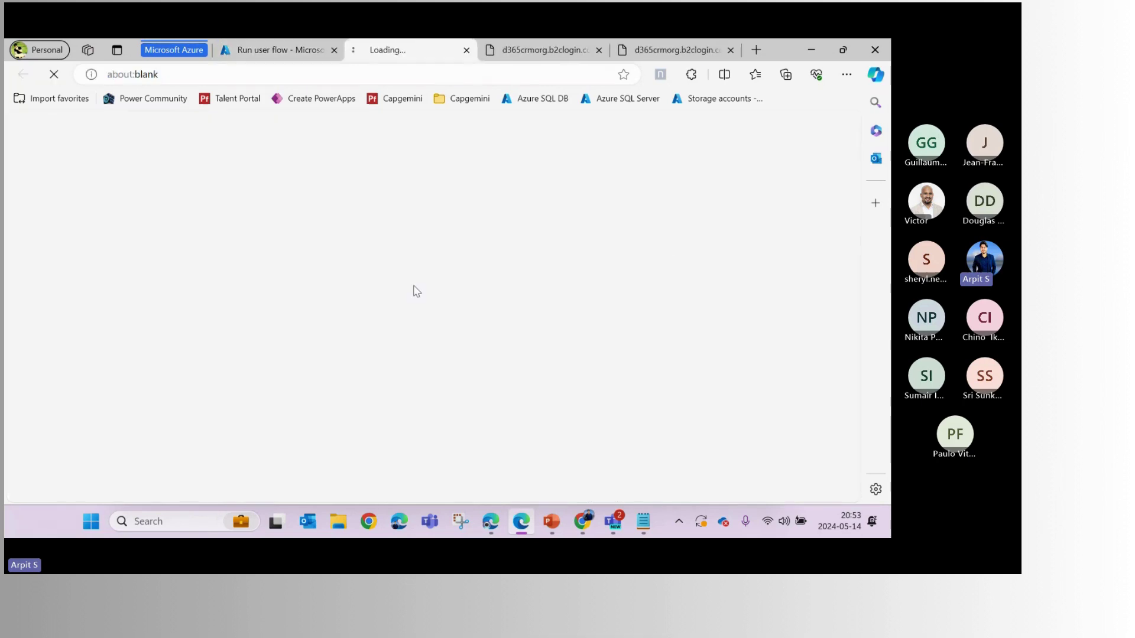
{"action": "scroll", "coordinate": [412, 288], "scroll_direction": "down", "scroll_amount": 3}
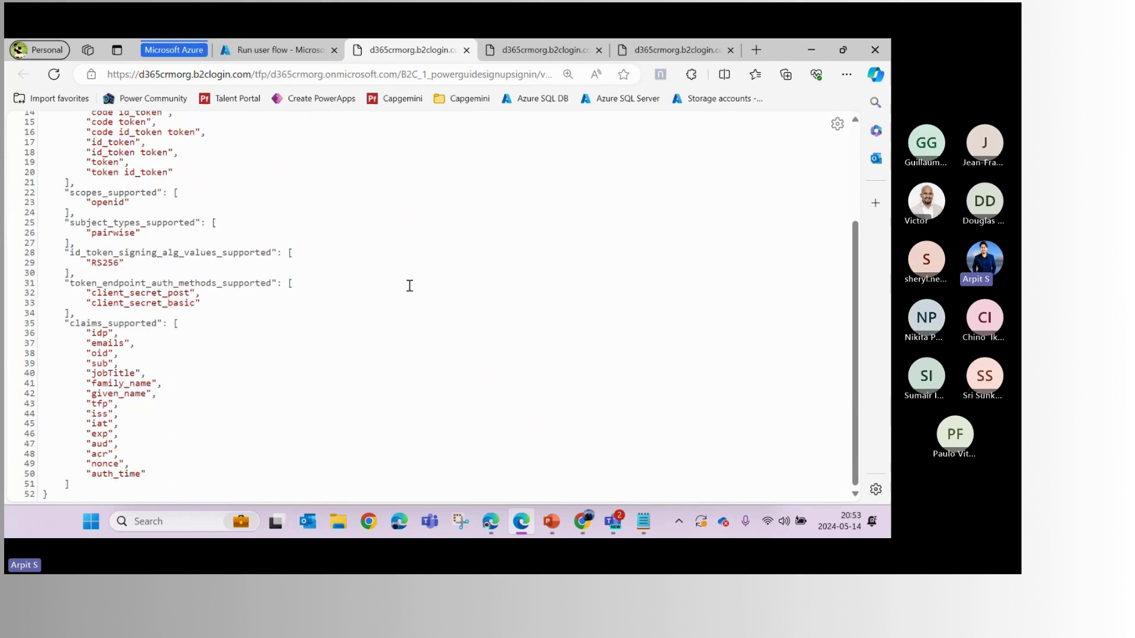
Highlight the jobTitle, family_name, given_name and emails claims in claims_supported, then return to Power Pages
{"action": "double_click", "coordinate": [116, 372]}
{"action": "double_click", "coordinate": [141, 382]}
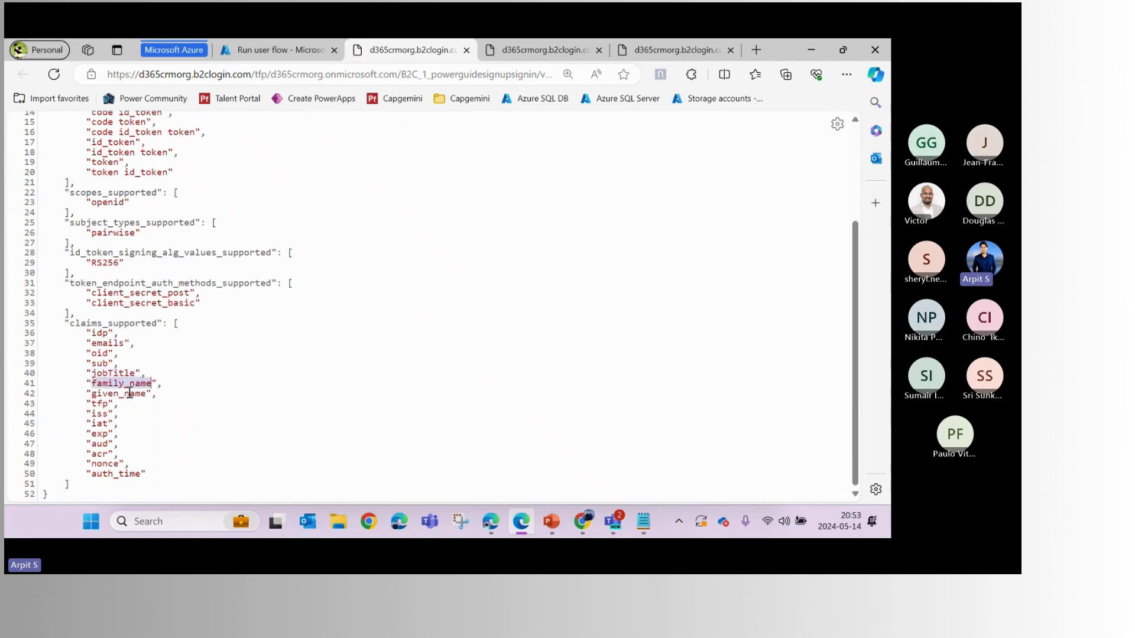
{"action": "double_click", "coordinate": [129, 393]}
{"action": "left_click_drag", "start_coordinate": [87, 342], "coordinate": [131, 342]}
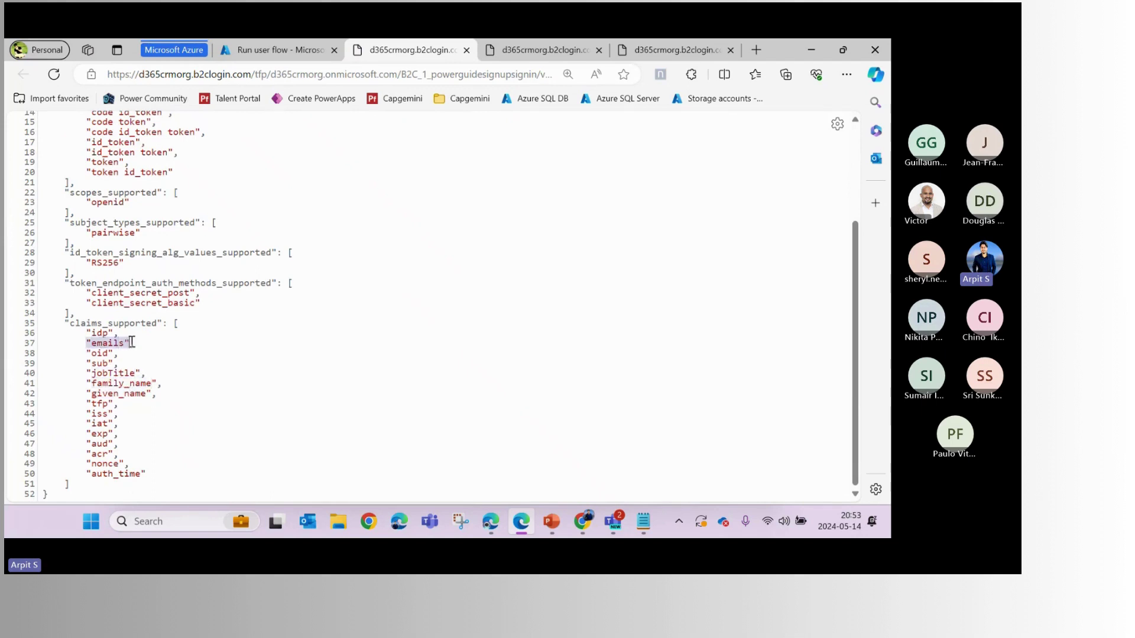
{"action": "left_click_drag", "start_coordinate": [83, 373], "coordinate": [180, 377]}
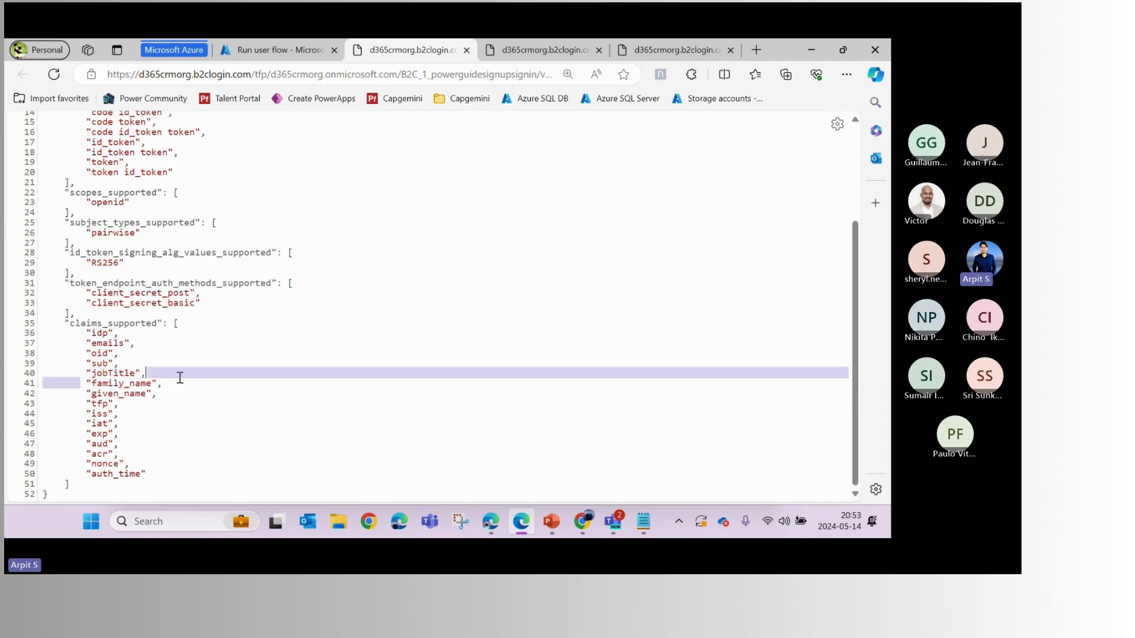
{"action": "left_click", "coordinate": [105, 390]}
{"action": "left_click_drag", "start_coordinate": [84, 383], "coordinate": [184, 391]}
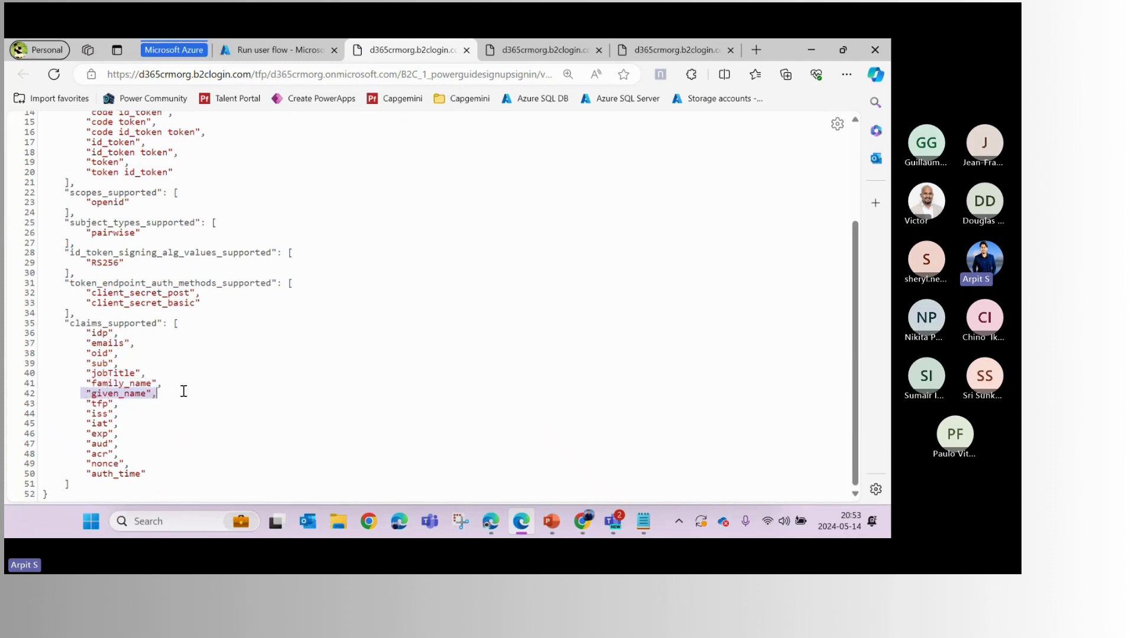
{"action": "left_click", "coordinate": [147, 400]}
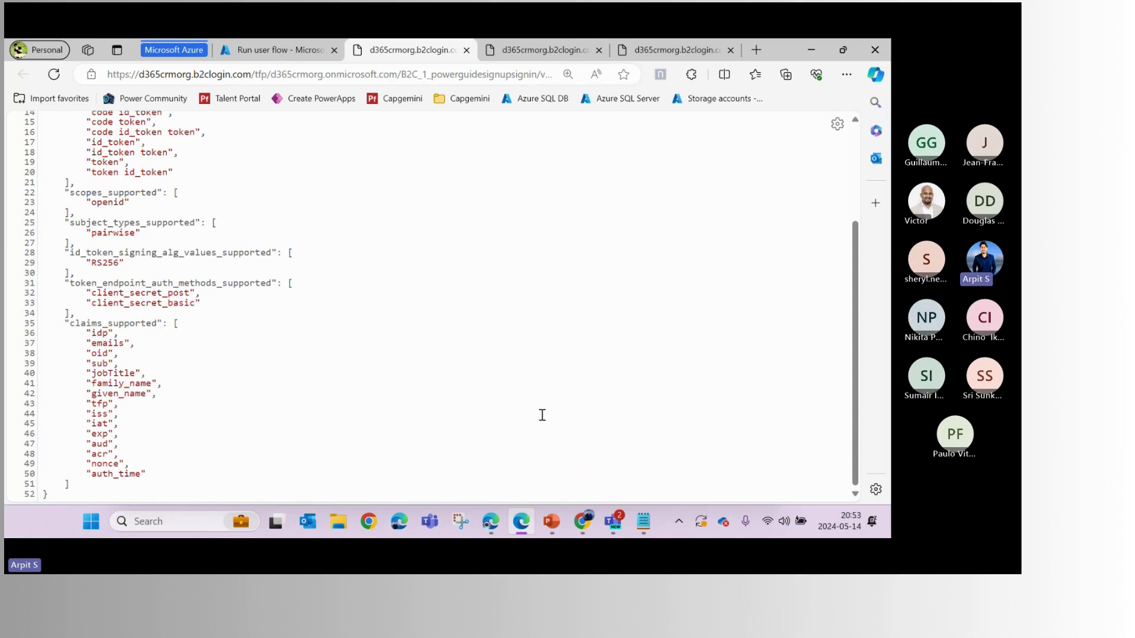
{"action": "left_click", "coordinate": [490, 526]}
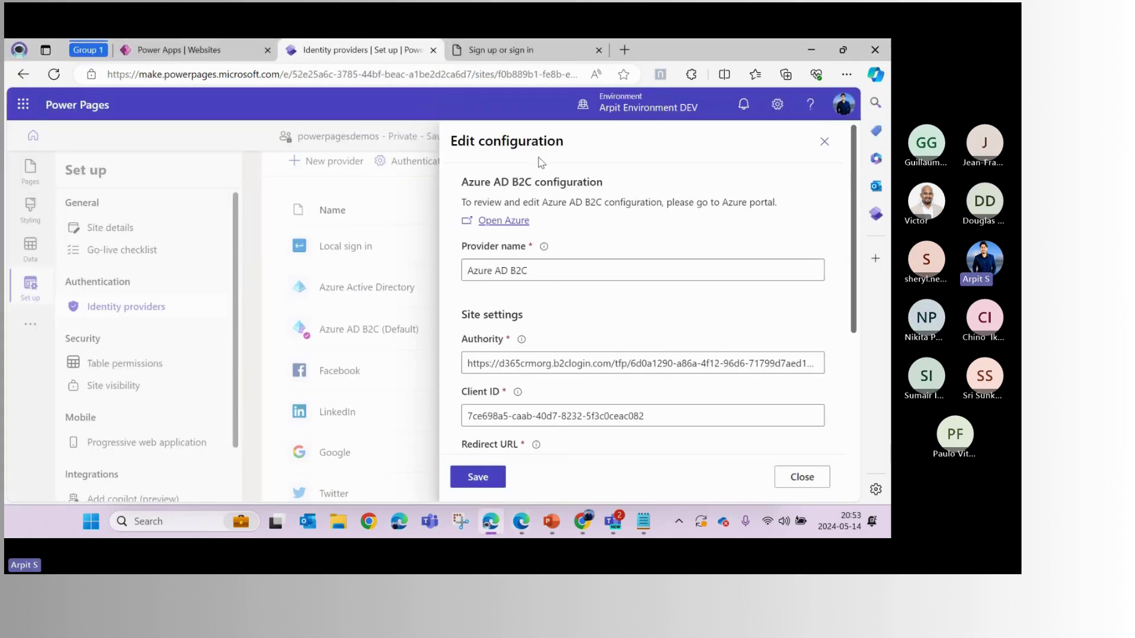
Expand the provider's Additional settings and locate the Registration claims mapping
{"action": "scroll", "coordinate": [578, 287], "scroll_direction": "down", "scroll_amount": 2}
{"action": "scroll", "coordinate": [577, 286], "scroll_direction": "down", "scroll_amount": 3}
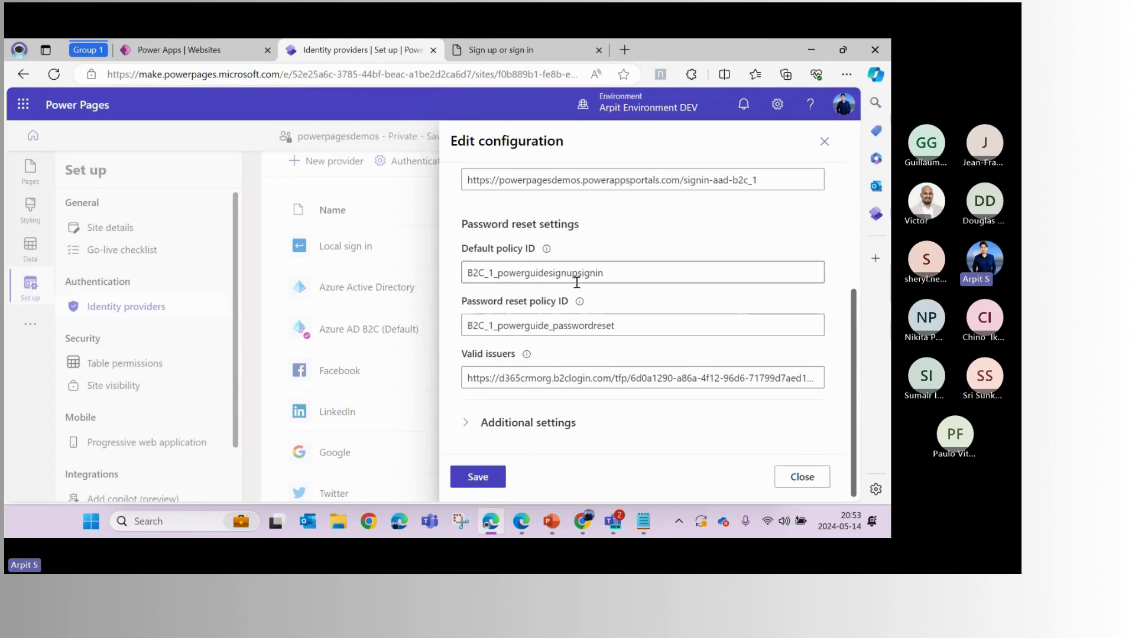
{"action": "left_click", "coordinate": [551, 430]}
{"action": "scroll", "coordinate": [569, 392], "scroll_direction": "down", "scroll_amount": 2}
{"action": "scroll", "coordinate": [570, 378], "scroll_direction": "down", "scroll_amount": 2}
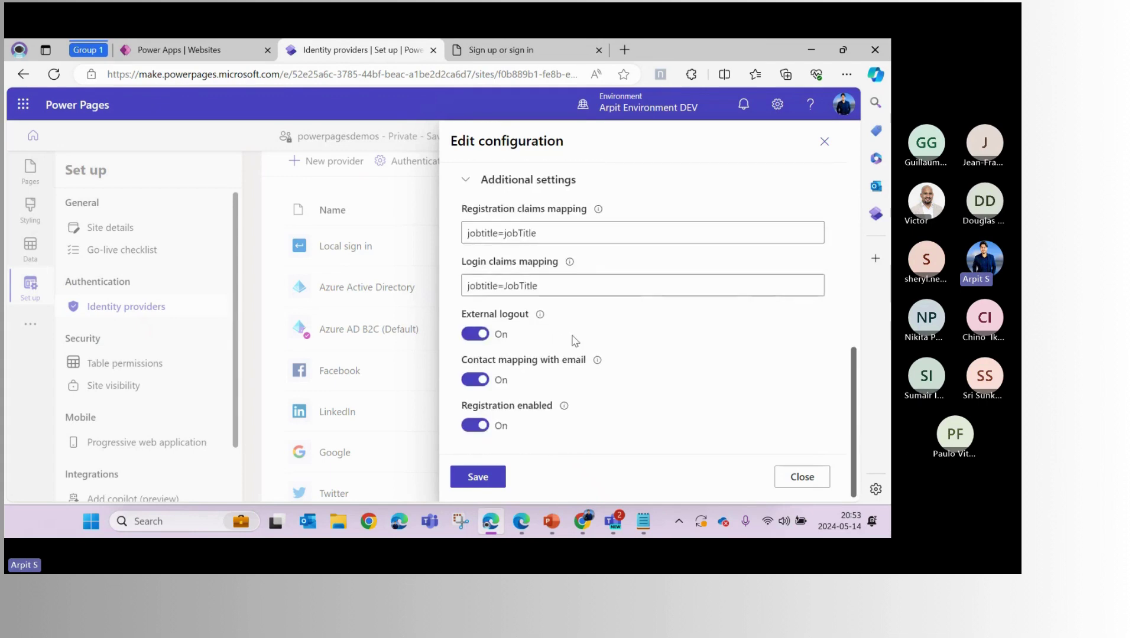
{"action": "scroll", "coordinate": [575, 341], "scroll_direction": "up", "scroll_amount": 2}
{"action": "left_click_drag", "start_coordinate": [462, 324], "coordinate": [586, 328]}
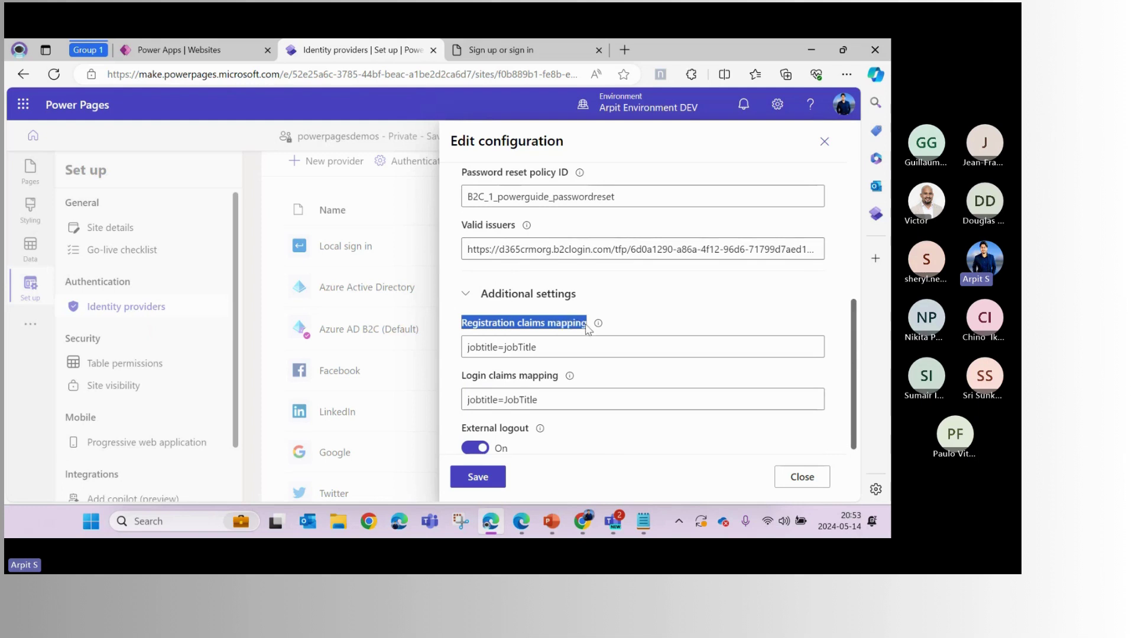
{"action": "left_click", "coordinate": [557, 330]}
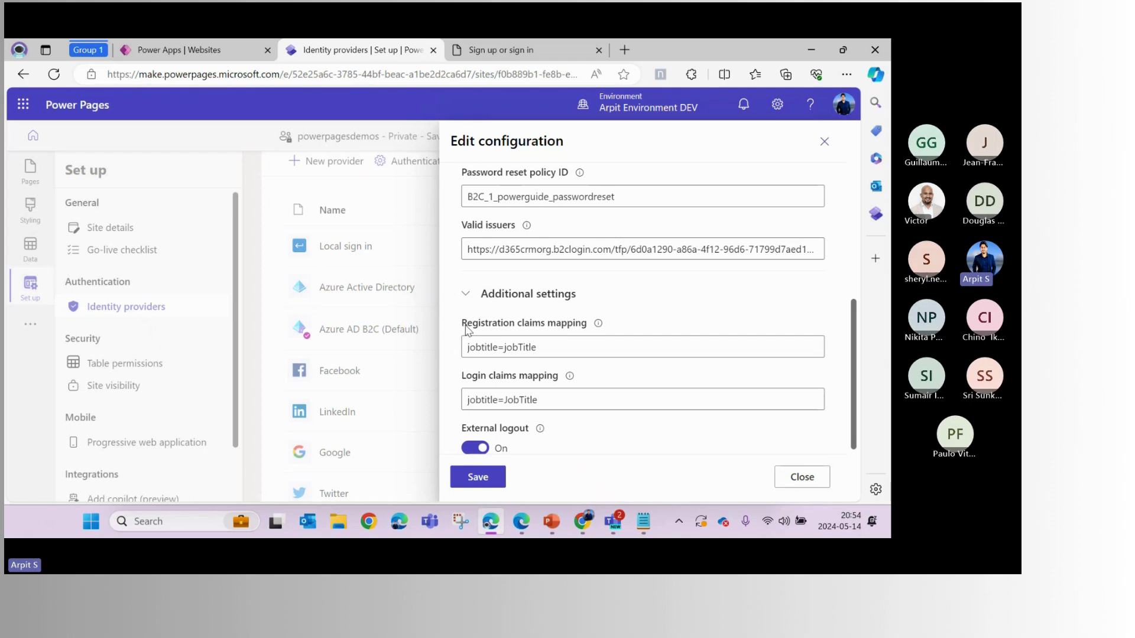
Check the jobtitle=jobTitle registration mapping, then switch to the B2C metadata
{"action": "double_click", "coordinate": [483, 347]}
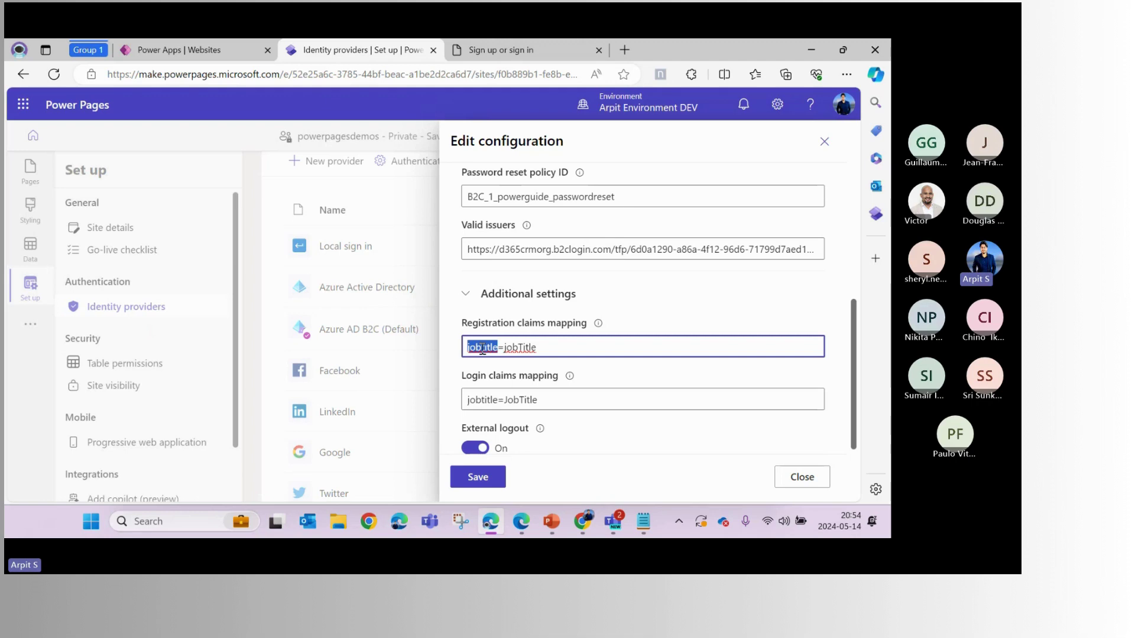
{"action": "double_click", "coordinate": [516, 349]}
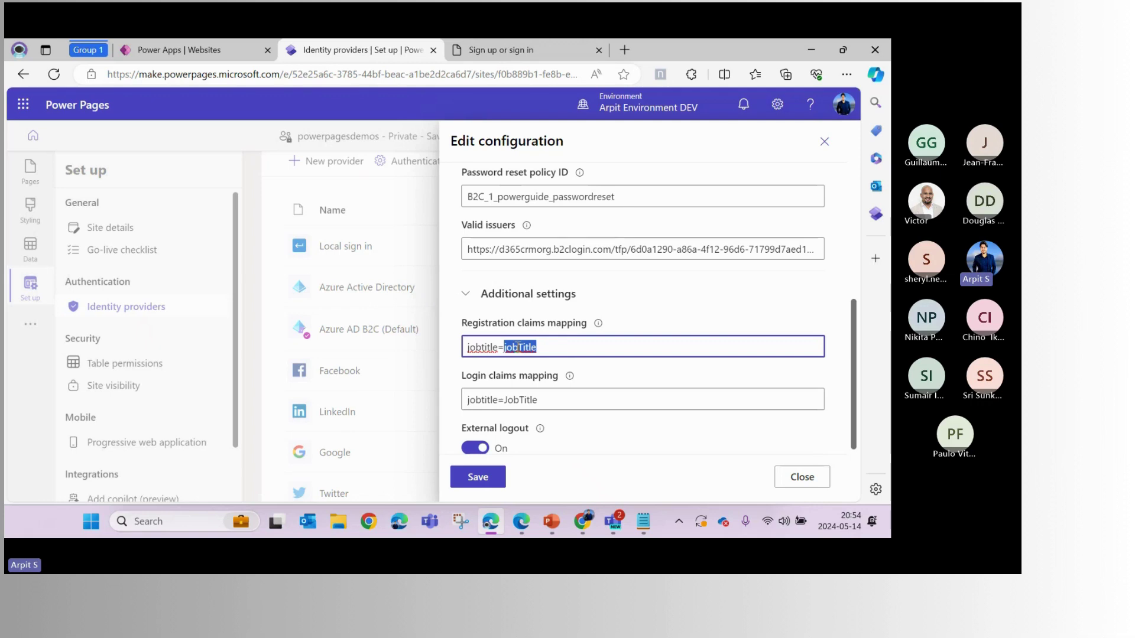
{"action": "key", "text": "alt+Tab"}
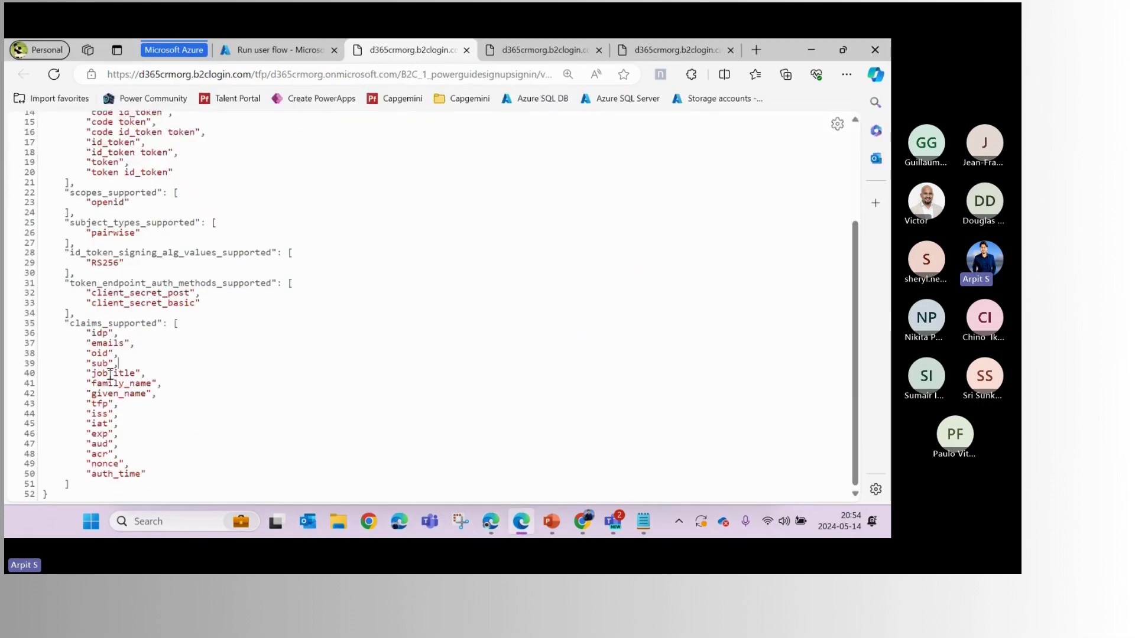
Paste the jobTitle claim name into the registration mapping and remove the trailing space
{"action": "double_click", "coordinate": [114, 374]}
{"action": "key", "text": "ctrl+c"}
{"action": "key", "text": "alt+Tab"}
{"action": "key", "text": "ctrl+v"}
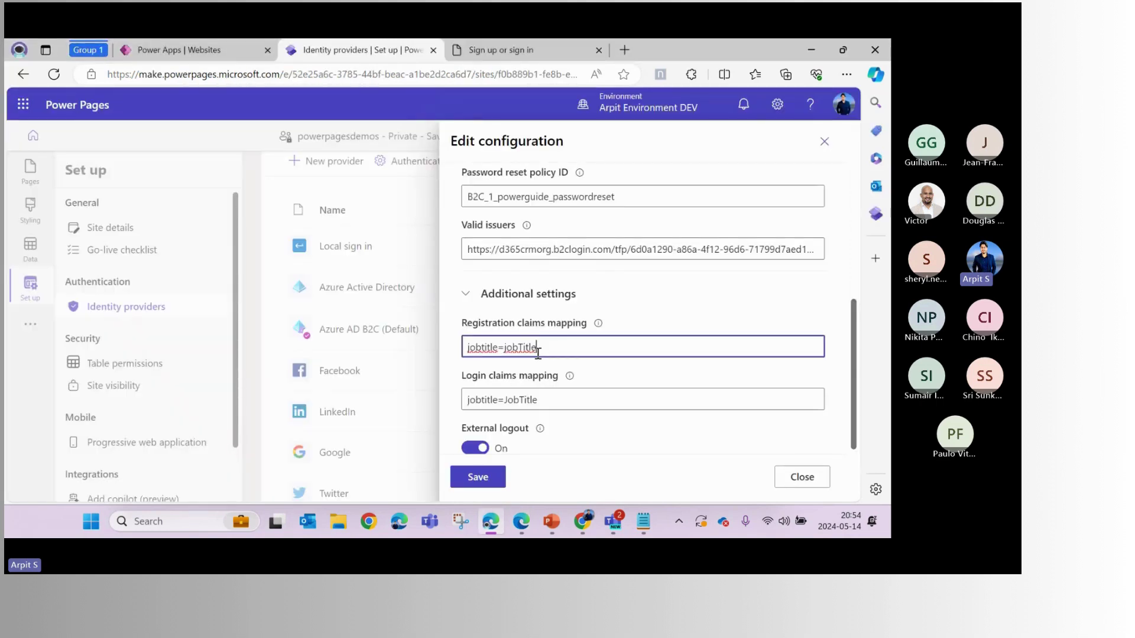
{"action": "left_click", "coordinate": [537, 351]}
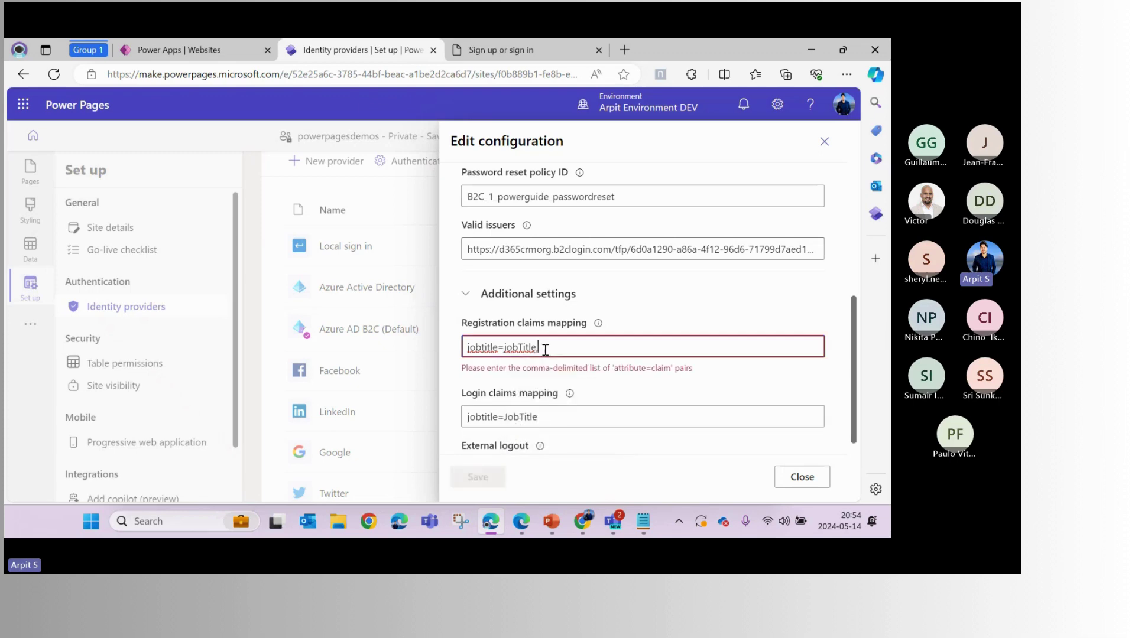
{"action": "key", "text": "BackSpace"}
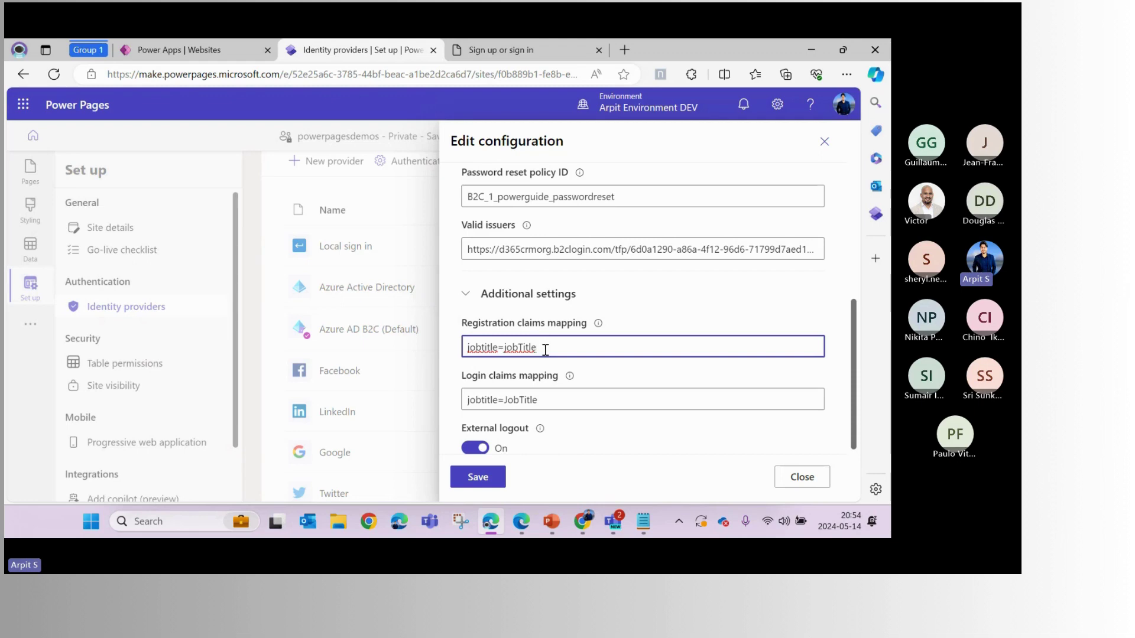
Verify the registration mapping reads jobtitle=jobTitle
{"action": "left_click", "coordinate": [545, 350]}
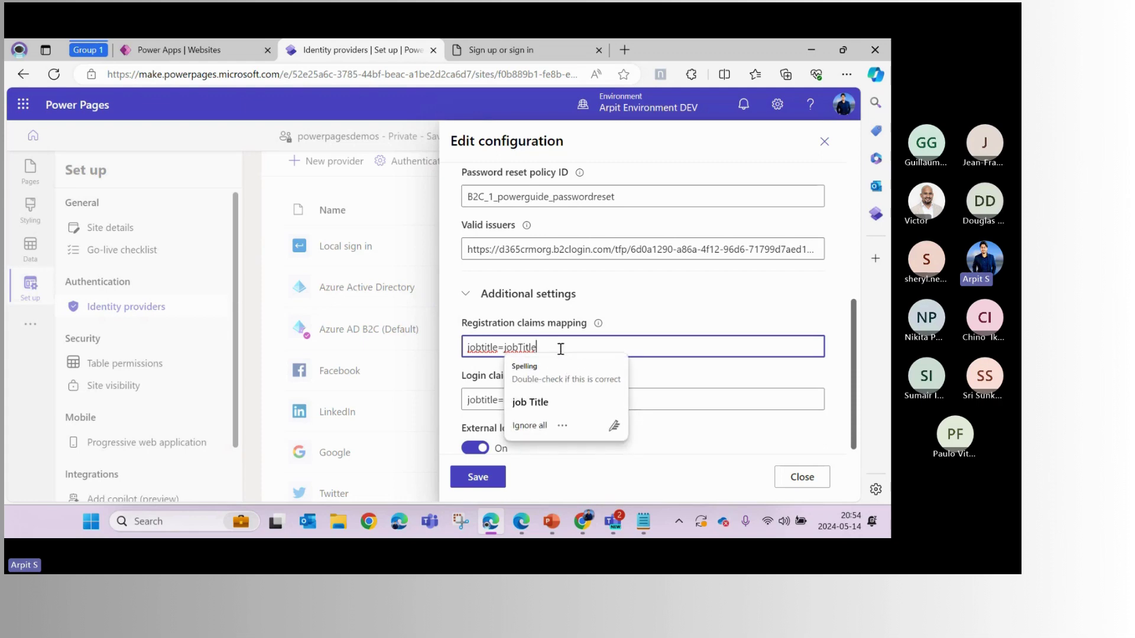
{"action": "left_click", "coordinate": [481, 347]}
{"action": "double_click", "coordinate": [481, 347]}
{"action": "left_click", "coordinate": [490, 348]}
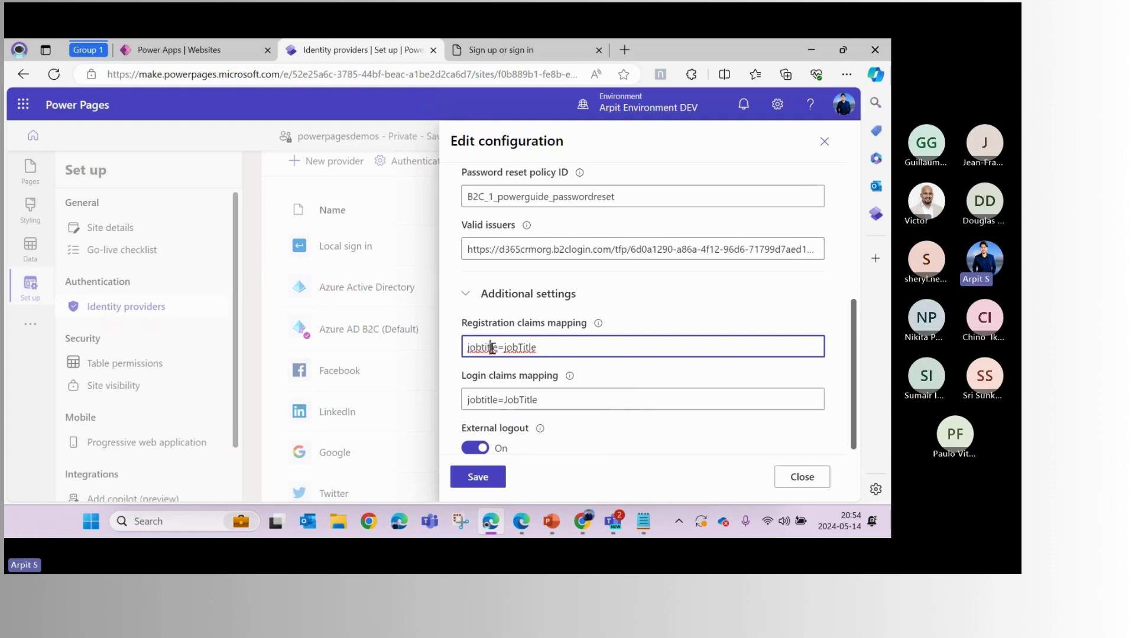
{"action": "double_click", "coordinate": [493, 349]}
{"action": "double_click", "coordinate": [514, 349]}
Compare against the jobTitle and family_name entries in the metadata's supported claims
{"action": "key", "text": "alt+Tab"}
{"action": "left_click_drag", "start_coordinate": [47, 332], "coordinate": [103, 443]}
{"action": "double_click", "coordinate": [130, 385]}
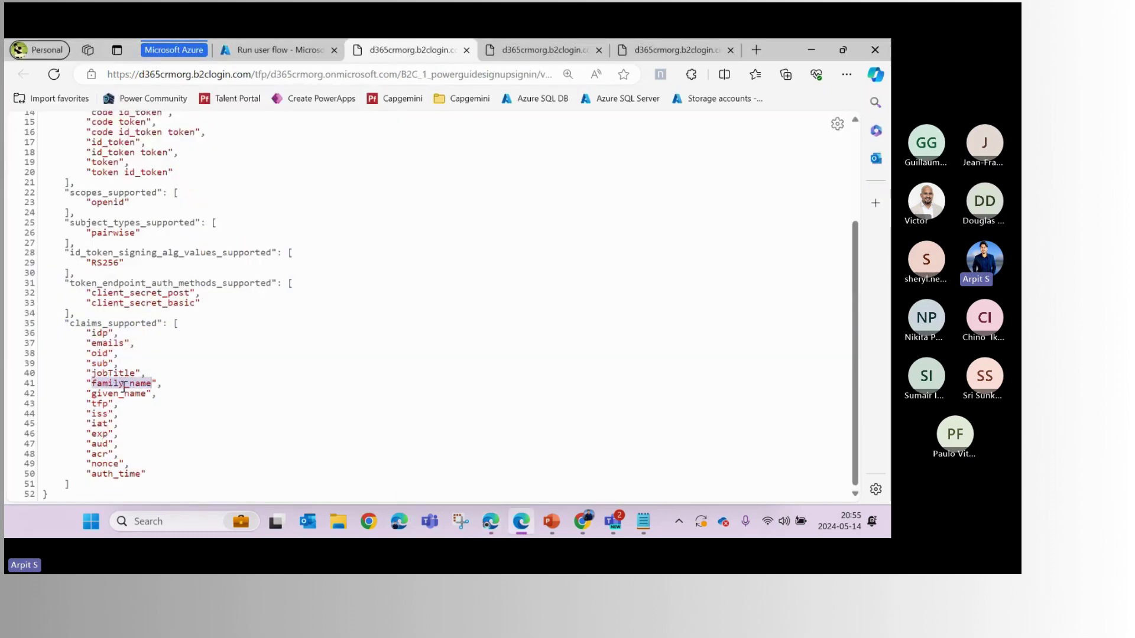
{"action": "scroll", "coordinate": [451, 185], "scroll_direction": "up", "scroll_amount": 3}
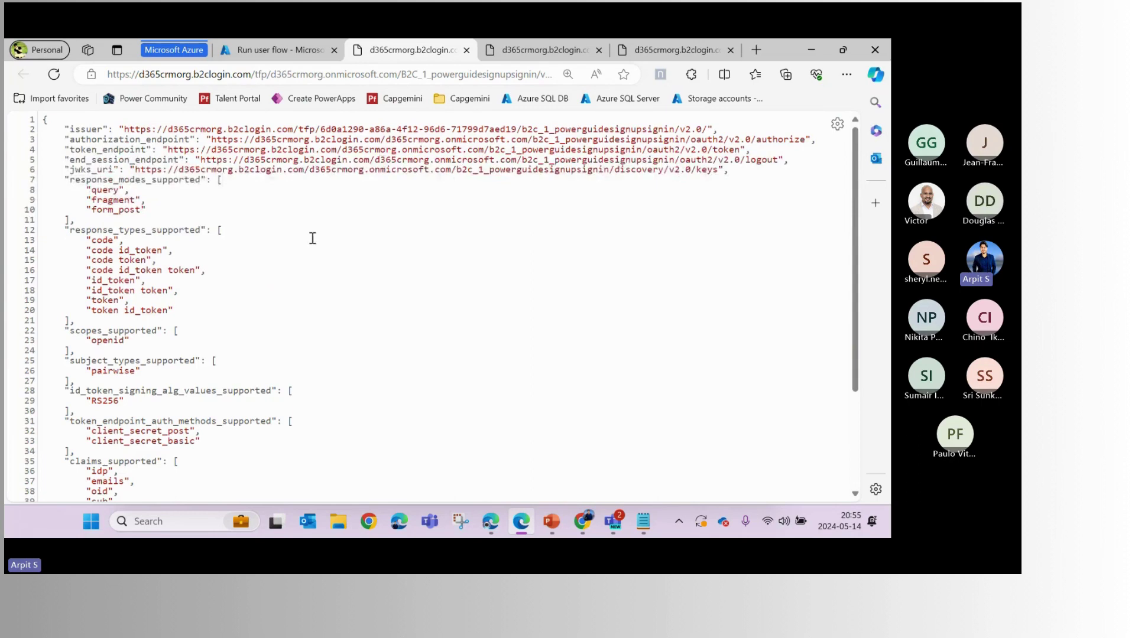
{"action": "key", "text": "alt+Tab"}
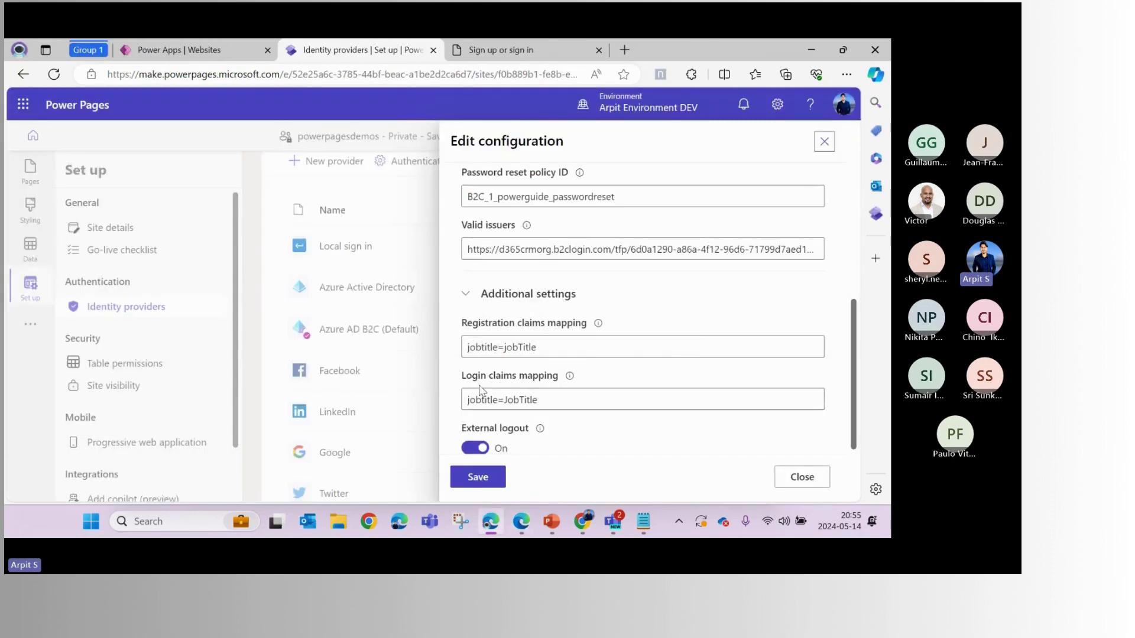
Ask Copilot about the Login claims mapping label, then close the Copilot sidebar
{"action": "left_click_drag", "start_coordinate": [460, 377], "coordinate": [559, 383]}
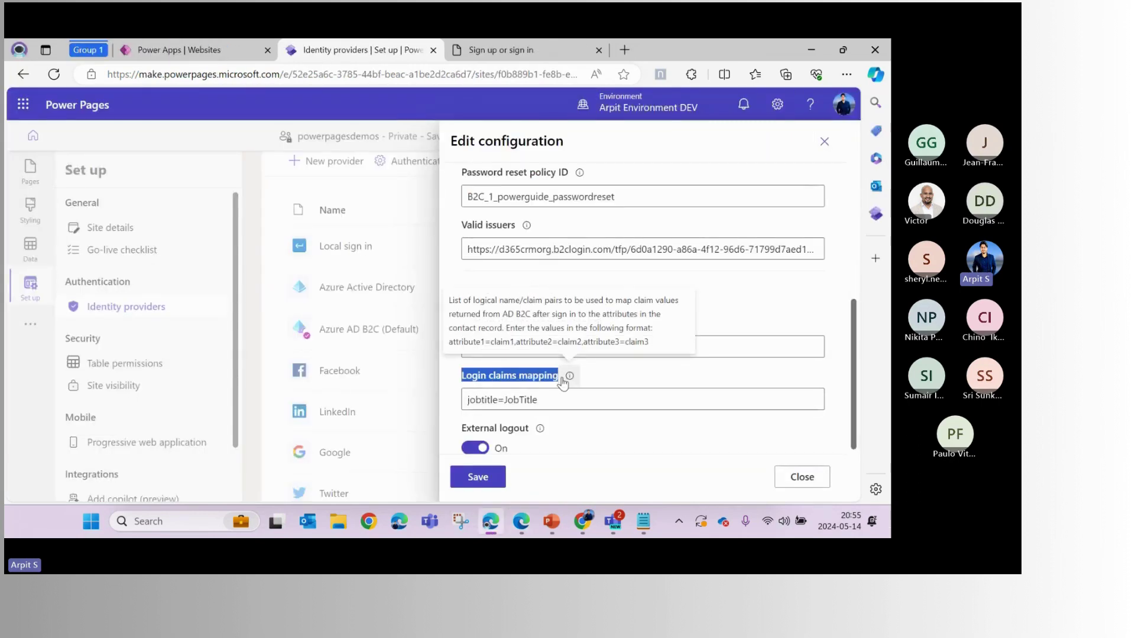
{"action": "right_click", "coordinate": [559, 383]}
{"action": "left_click", "coordinate": [627, 307]}
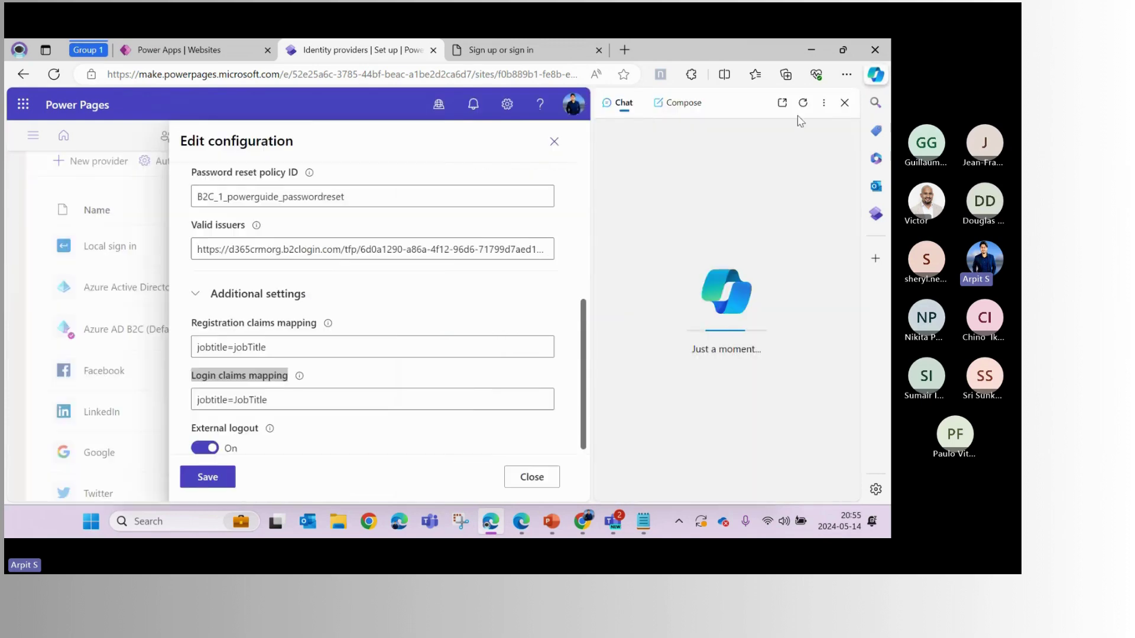
{"action": "left_click", "coordinate": [845, 103]}
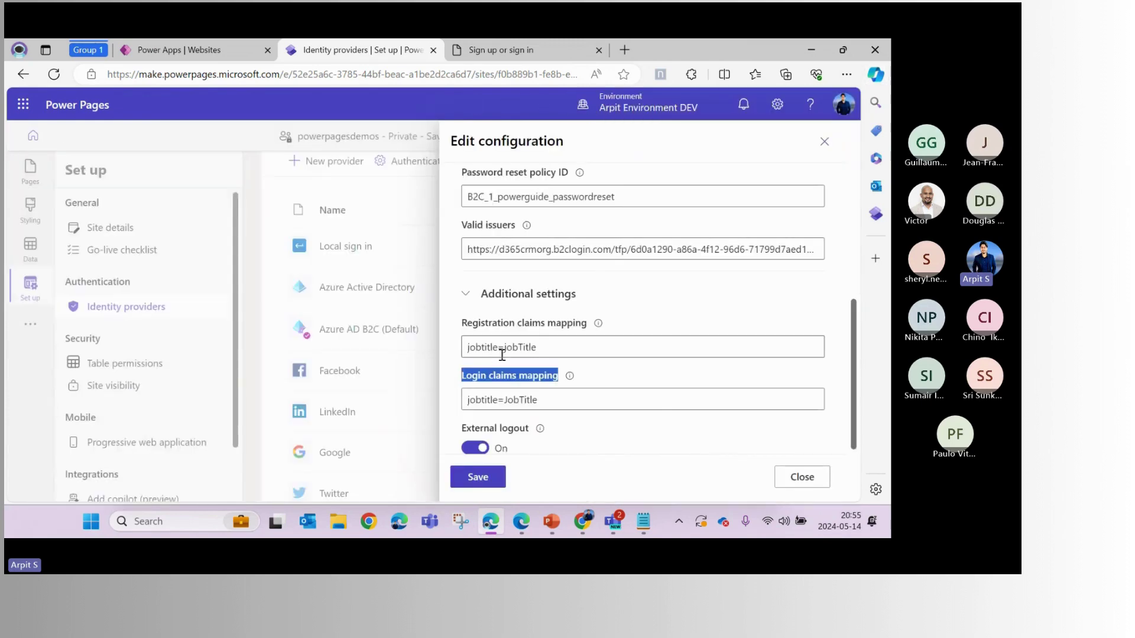
Compare registration mapping jobtitle=jobTitle with login mapping jobtitle=JobTitle, then return to the Azure portal
{"action": "left_click_drag", "start_coordinate": [536, 347], "coordinate": [463, 351]}
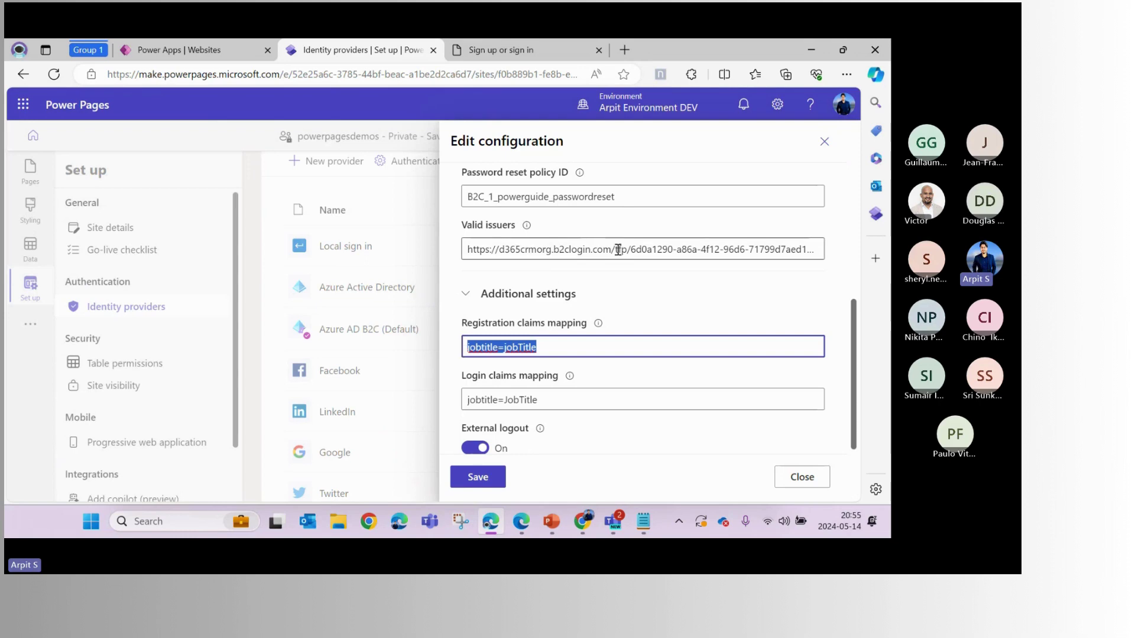
{"action": "double_click", "coordinate": [501, 376]}
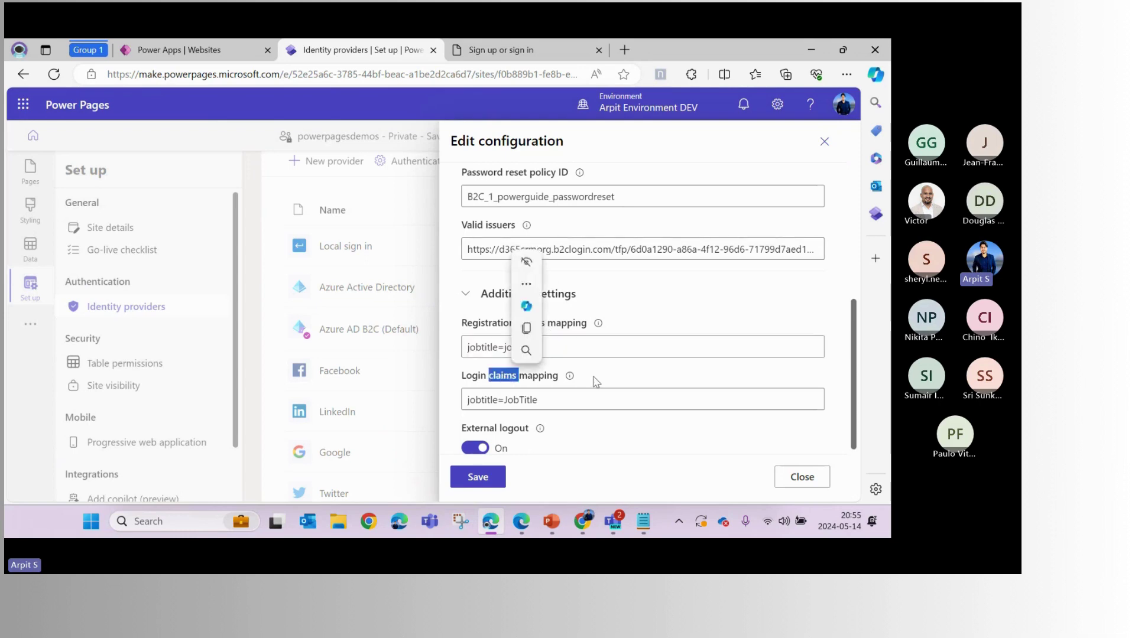
{"action": "left_click", "coordinate": [543, 369]}
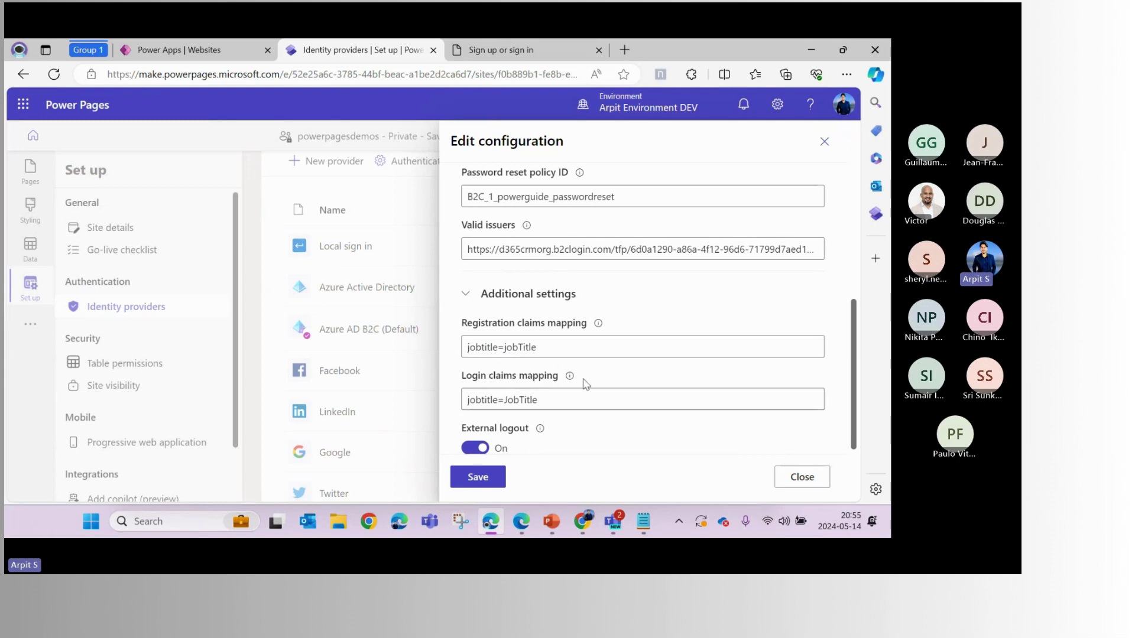
{"action": "left_click_drag", "start_coordinate": [462, 323], "coordinate": [548, 330]}
{"action": "left_click_drag", "start_coordinate": [538, 347], "coordinate": [463, 349]}
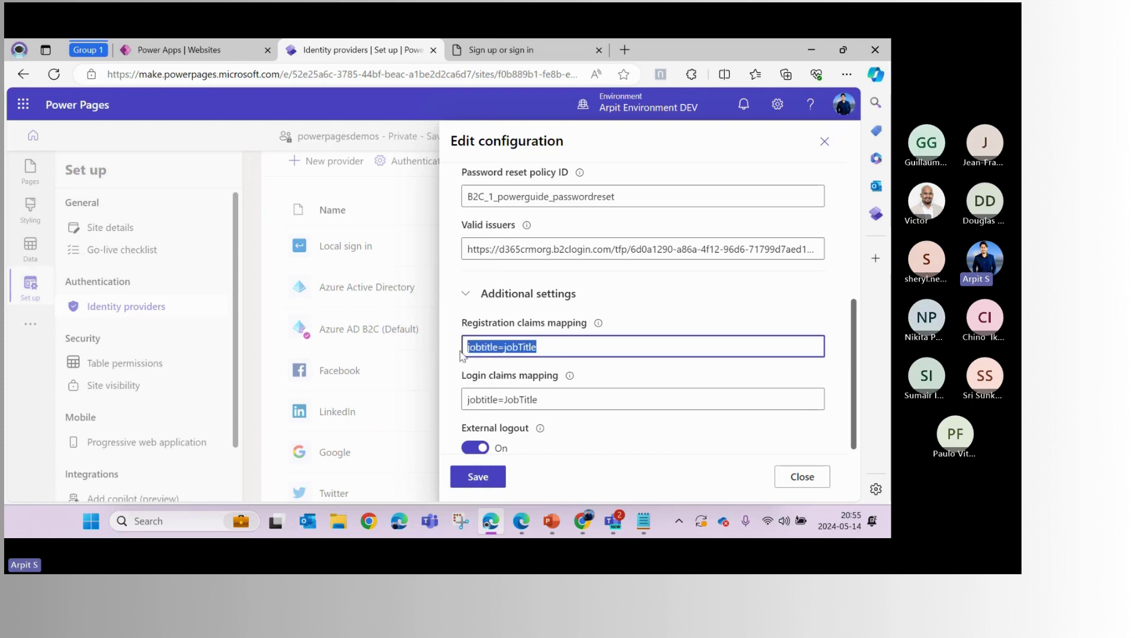
{"action": "left_click_drag", "start_coordinate": [565, 398], "coordinate": [461, 408]}
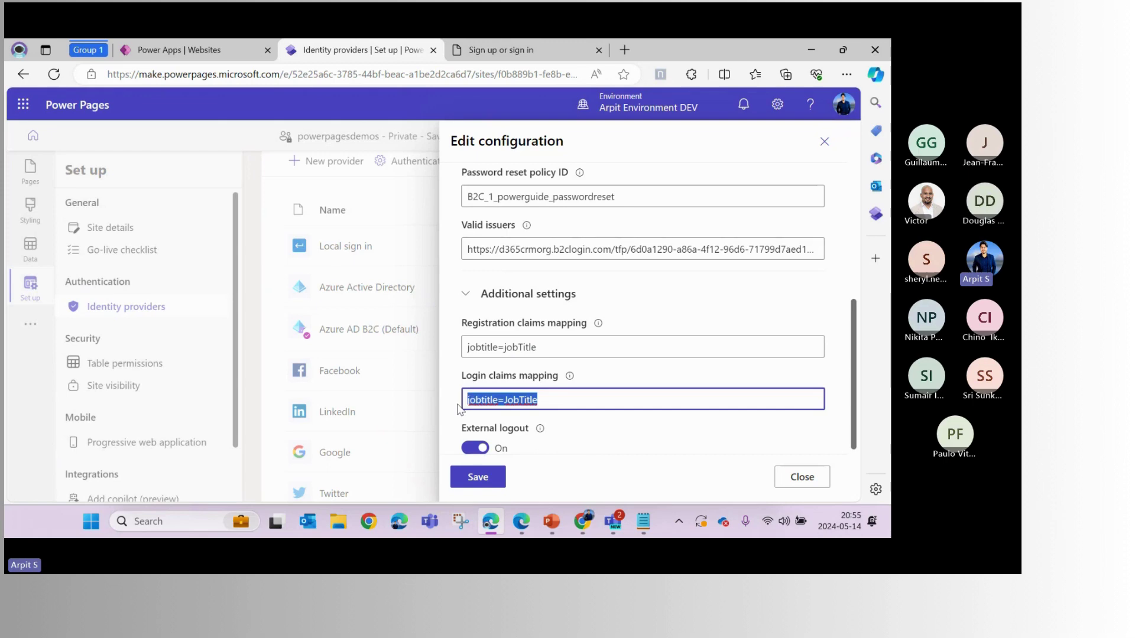
{"action": "left_click", "coordinate": [601, 368]}
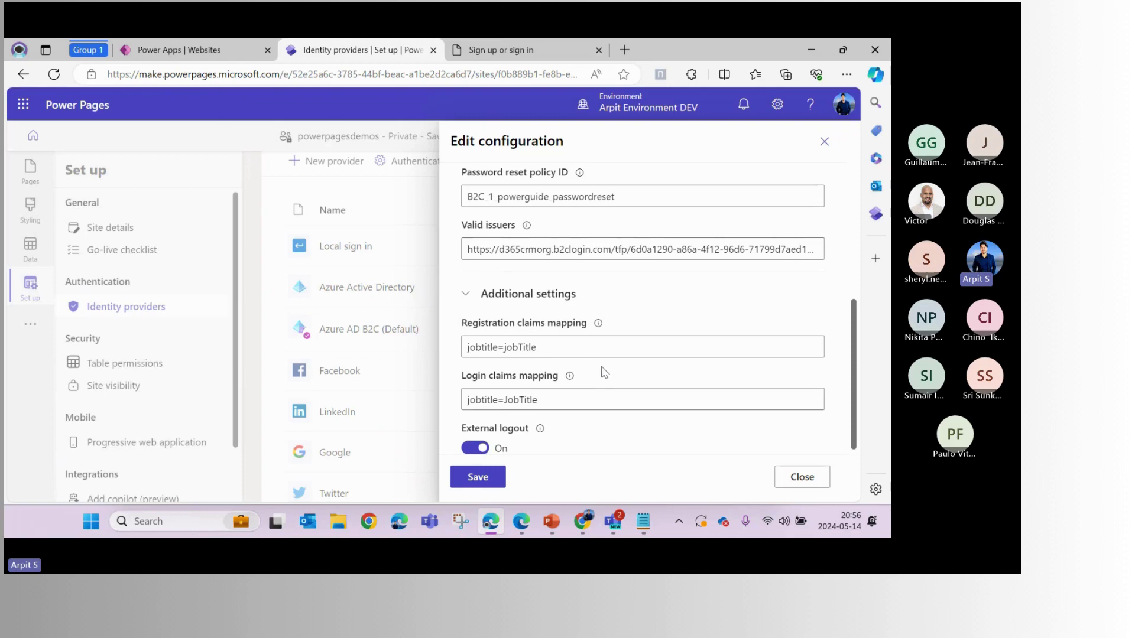
{"action": "scroll", "coordinate": [602, 371], "scroll_direction": "up", "scroll_amount": 6}
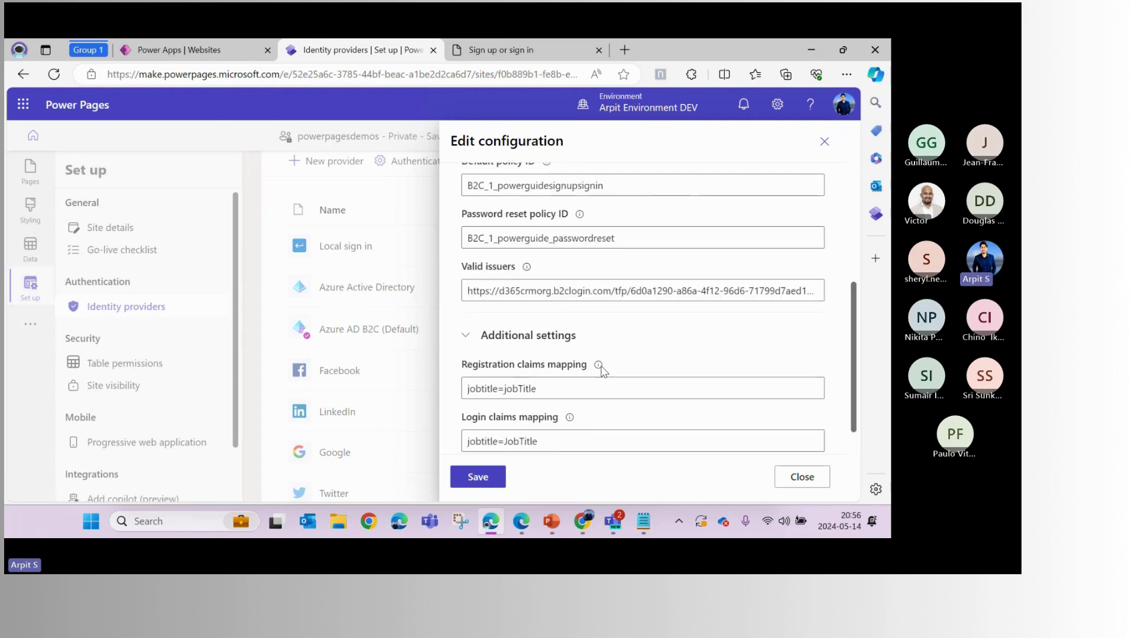
{"action": "left_click", "coordinate": [530, 522]}
Run the user flow to open the Power Guide sign-in page, zoom it out, and return to Azure
{"action": "left_click", "coordinate": [298, 52]}
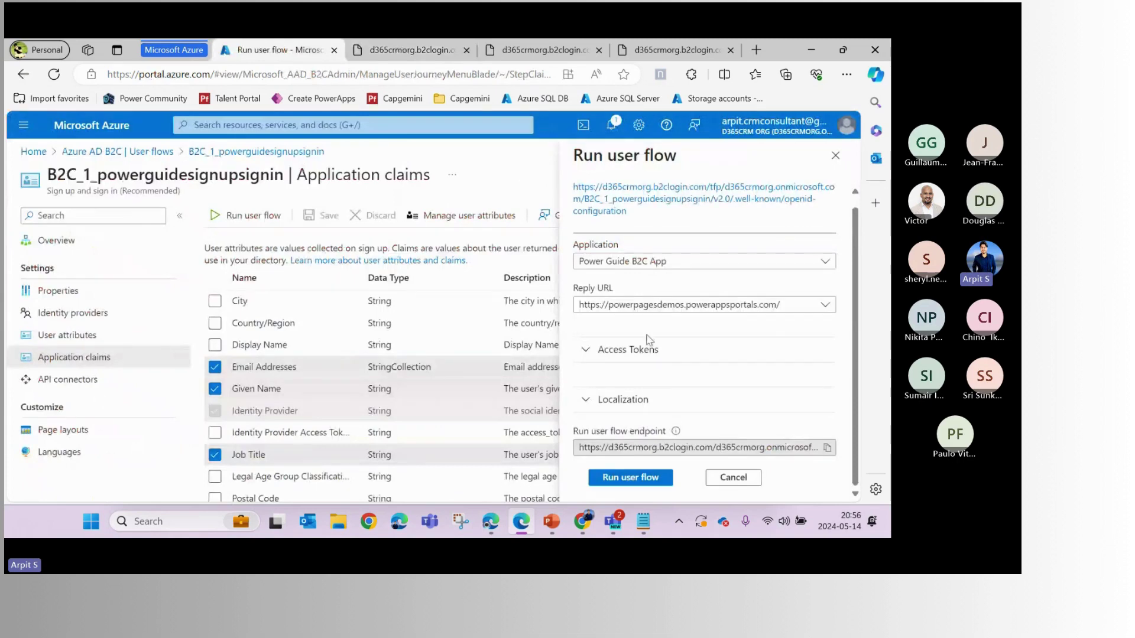
{"action": "scroll", "coordinate": [654, 248], "scroll_direction": "up", "scroll_amount": 1}
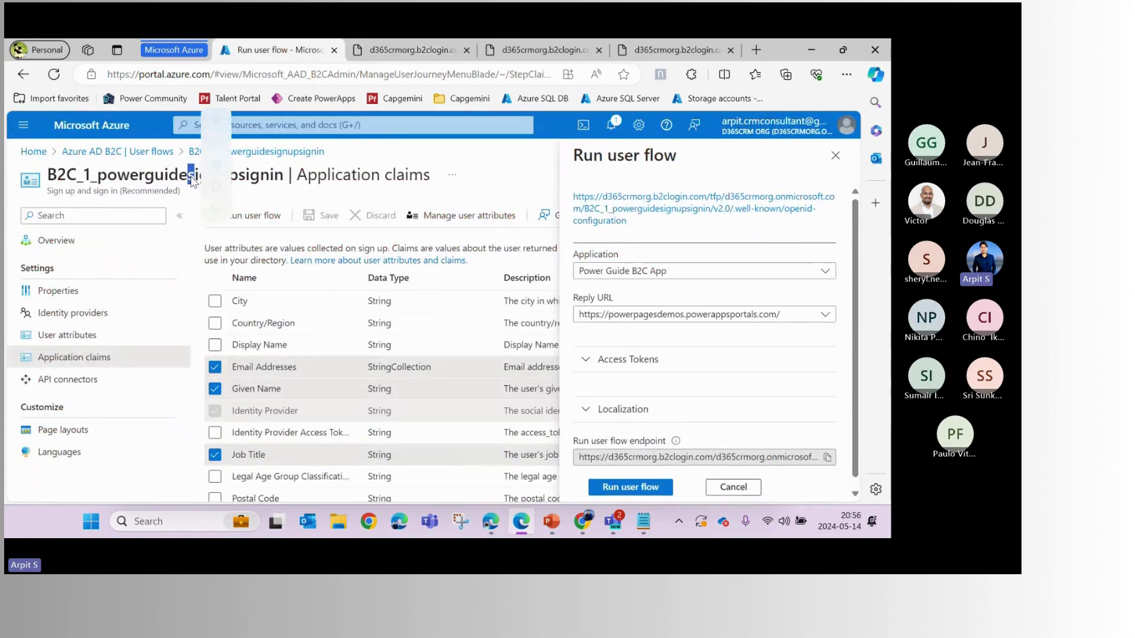
{"action": "scroll", "coordinate": [626, 360], "scroll_direction": "down", "scroll_amount": 1}
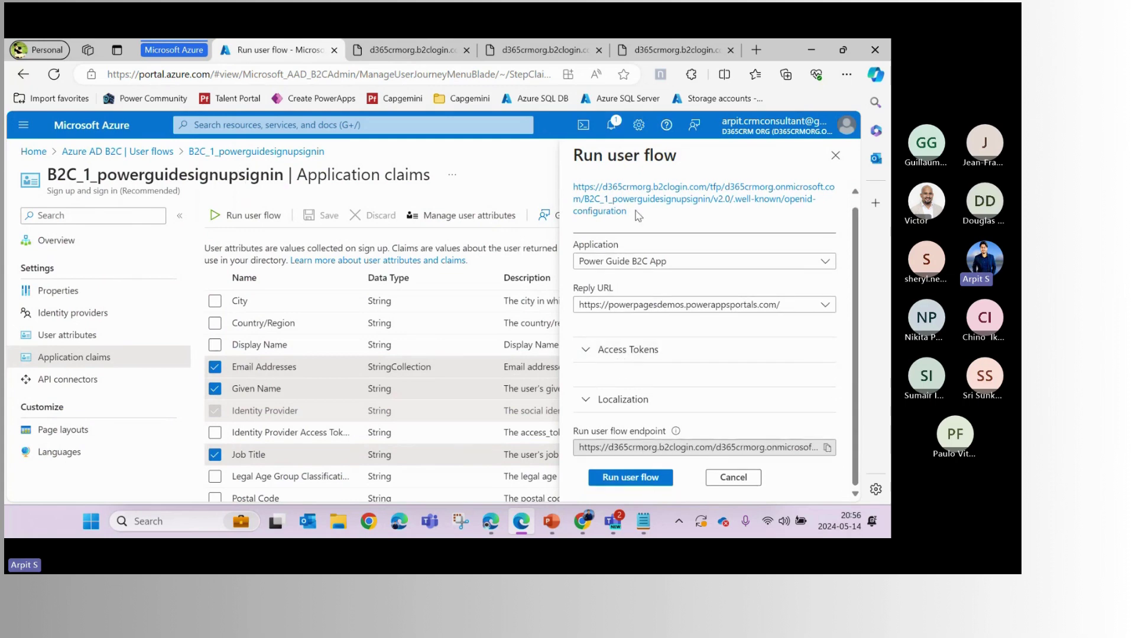
{"action": "left_click", "coordinate": [630, 478]}
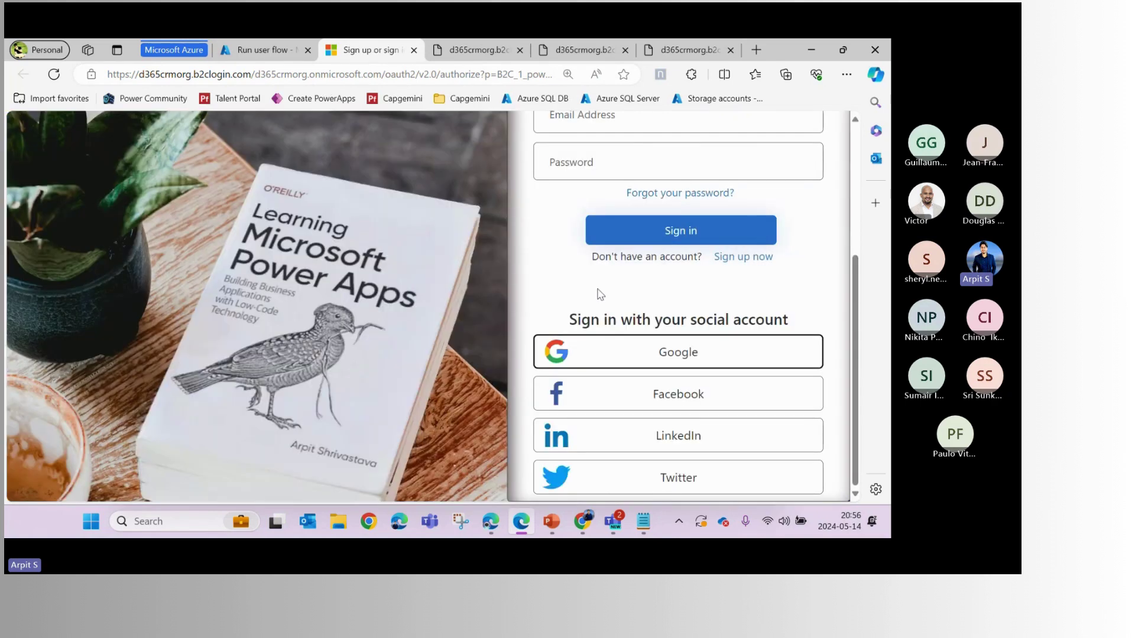
{"action": "key", "text": "ctrl+minus"}
{"action": "key", "text": "ctrl+minus"}
{"action": "key", "text": "ctrl+minus"}
{"action": "key", "text": "ctrl+minus"}
{"action": "key", "text": "ctrl+minus"}
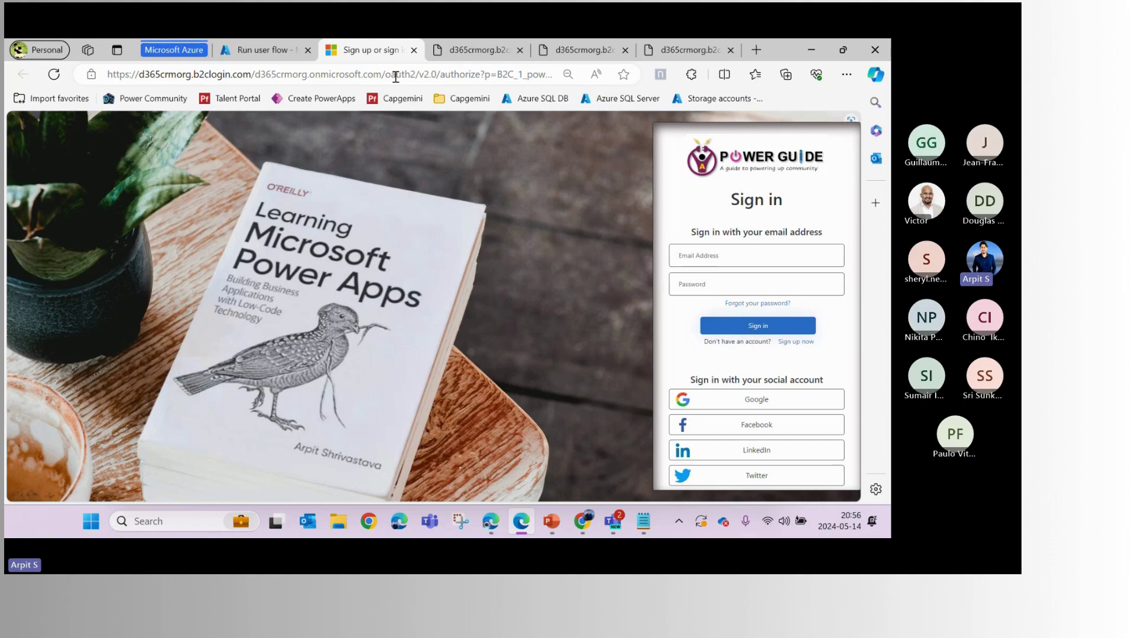
{"action": "left_click", "coordinate": [280, 51]}
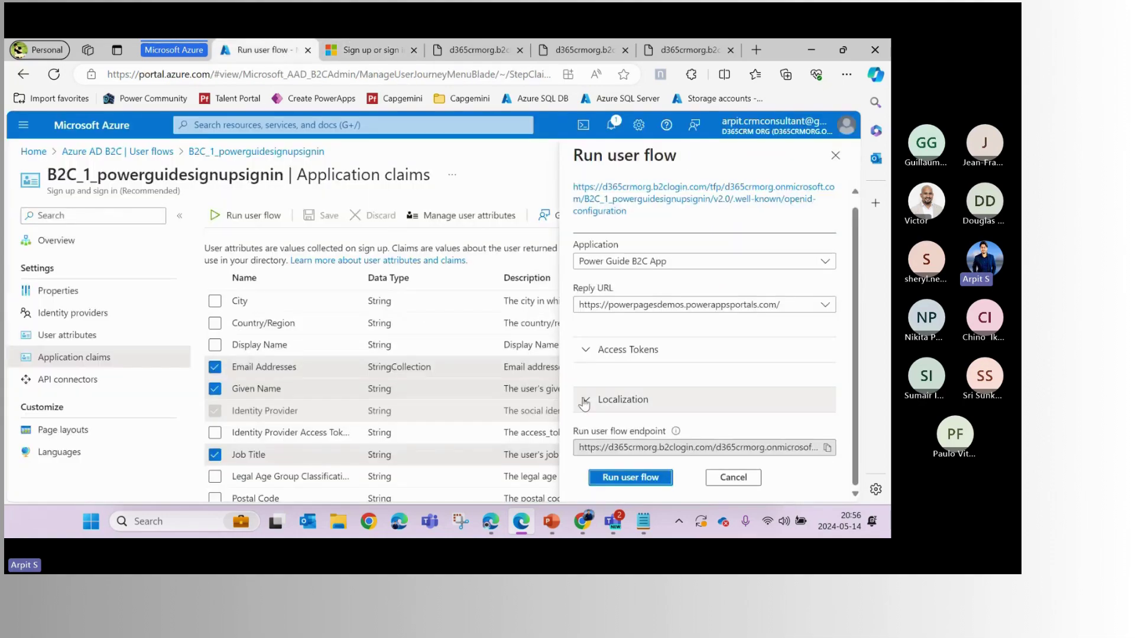
Close the run panel and open the user flow's Page layouts
{"action": "left_click", "coordinate": [742, 478]}
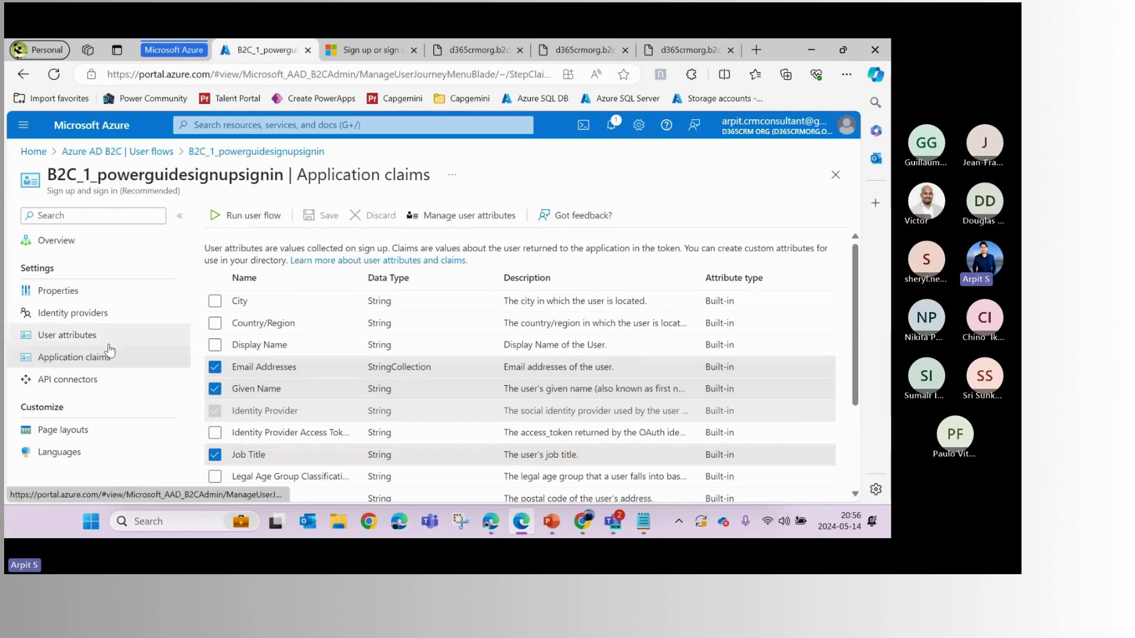
{"action": "left_click", "coordinate": [72, 438]}
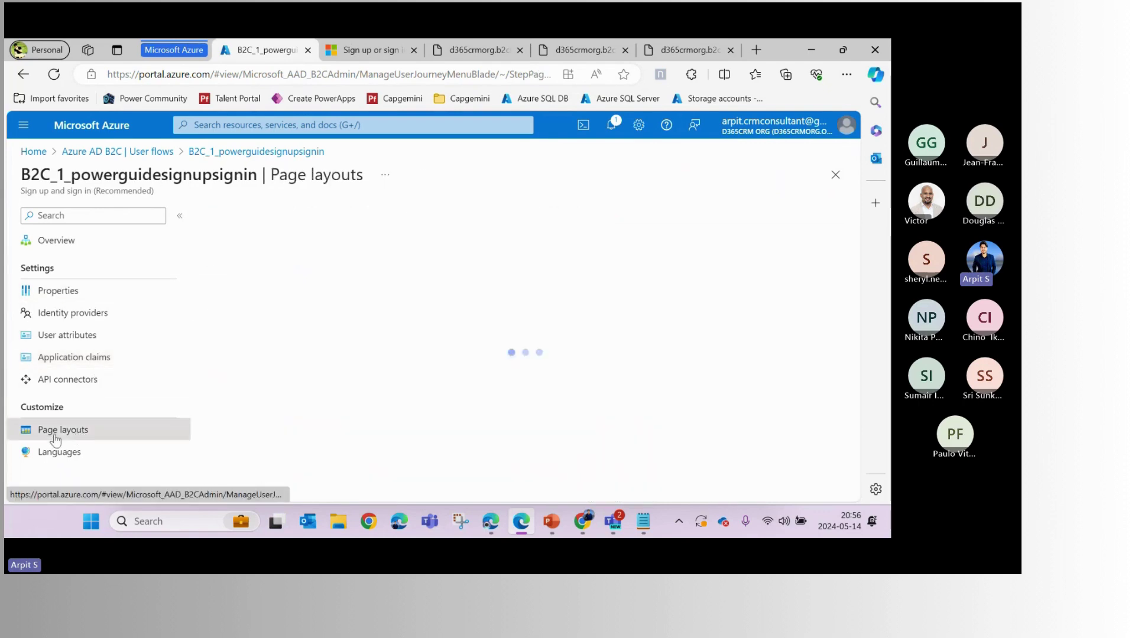
{"action": "left_click", "coordinate": [343, 50]}
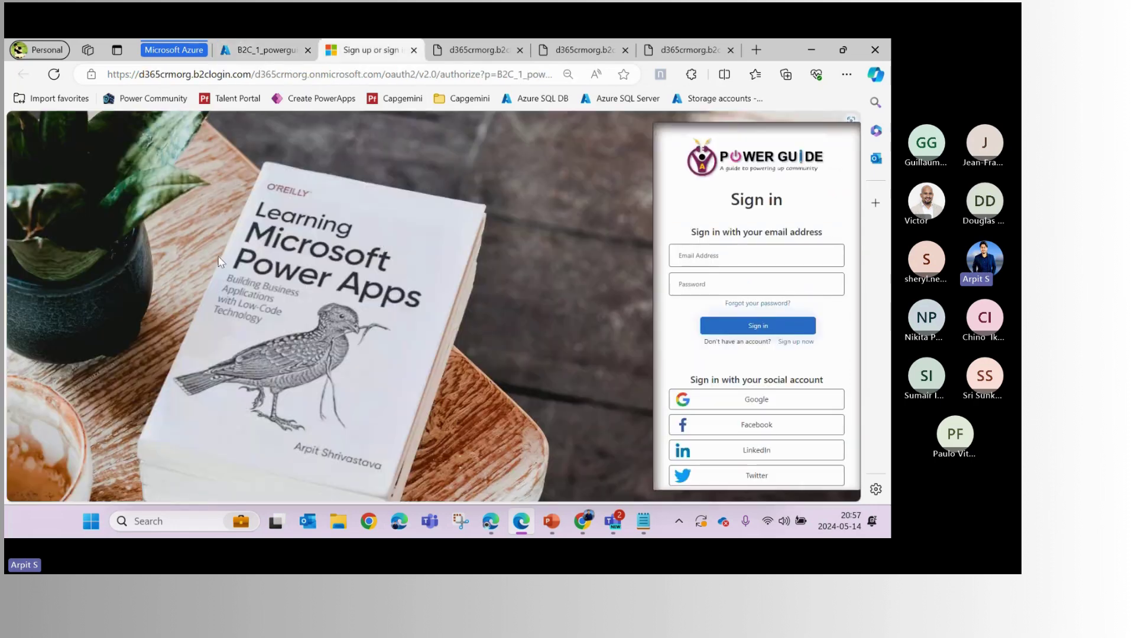
{"action": "left_click", "coordinate": [283, 48]}
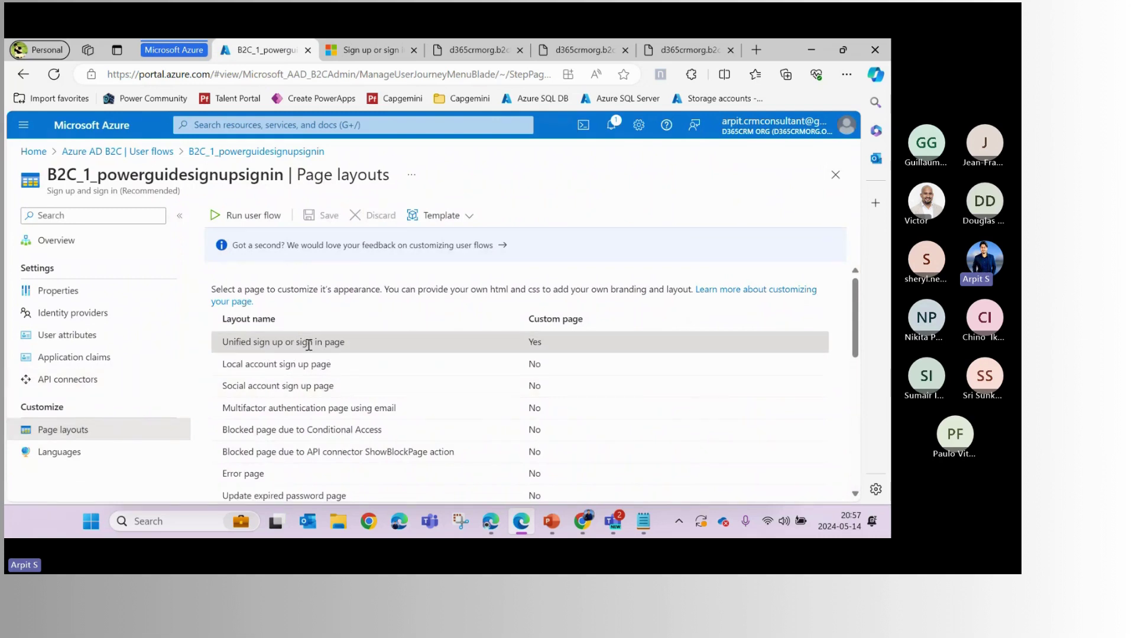
Inspect the Unified sign up or sign in page's Custom page URI, then show the sign-in page
{"action": "left_click", "coordinate": [540, 342]}
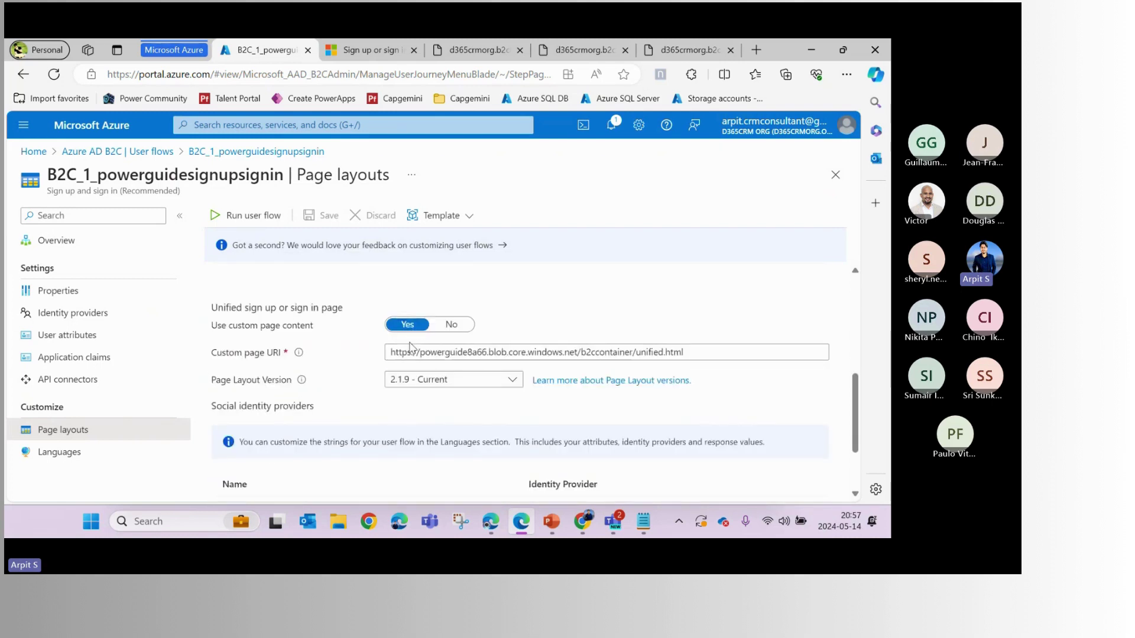
{"action": "left_click_drag", "start_coordinate": [391, 352], "coordinate": [687, 358]}
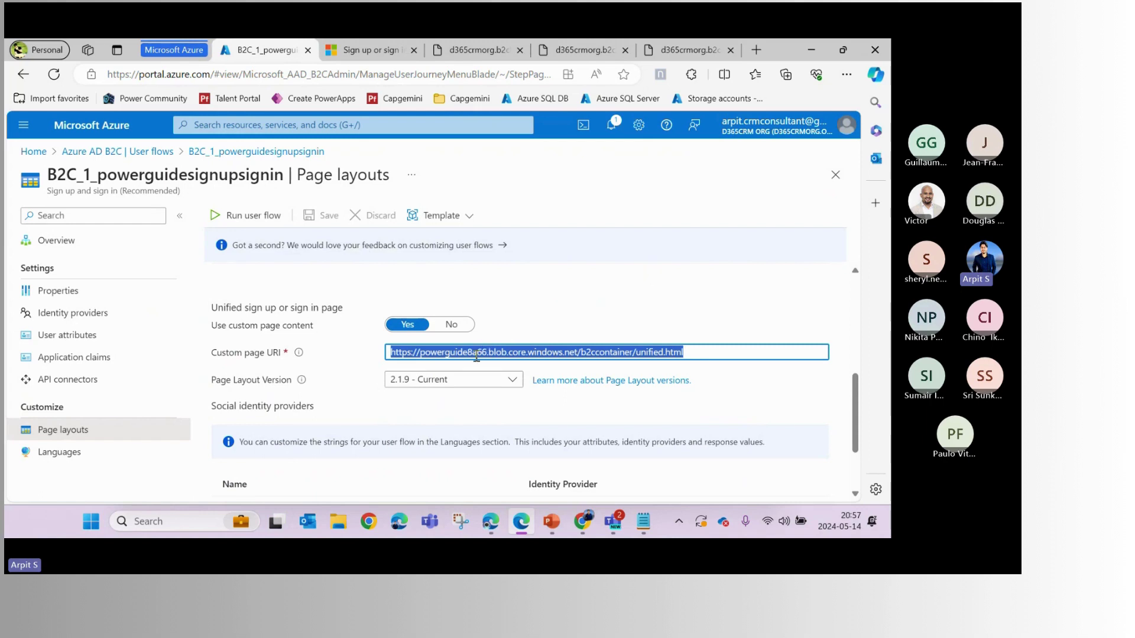
{"action": "left_click_drag", "start_coordinate": [704, 357], "coordinate": [367, 360]}
{"action": "left_click", "coordinate": [483, 359]}
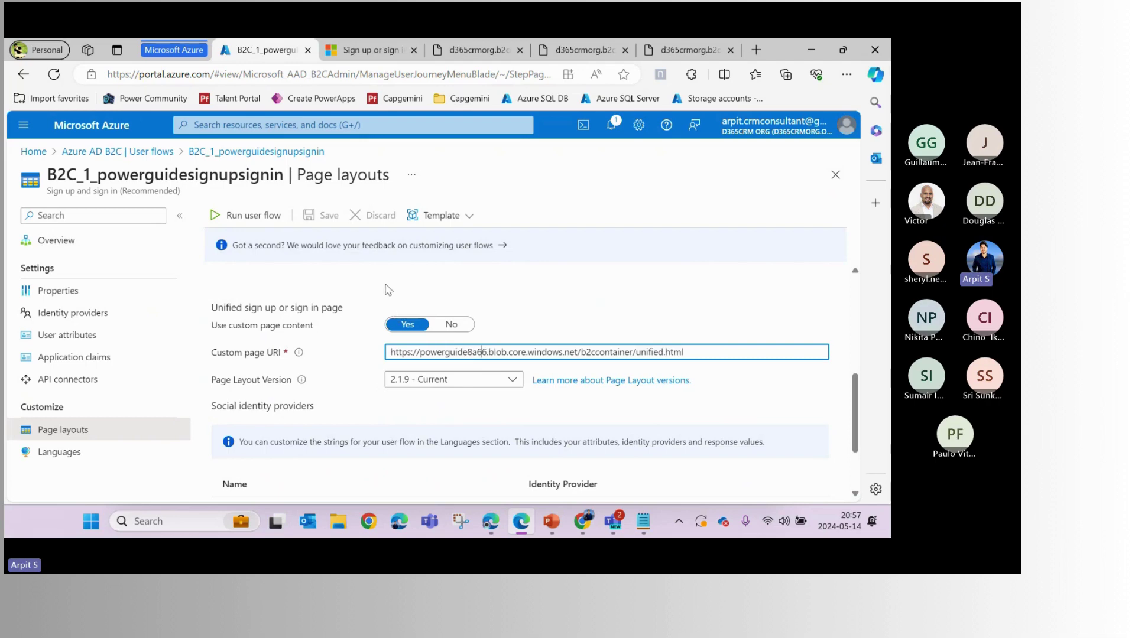
{"action": "scroll", "coordinate": [387, 289], "scroll_direction": "up", "scroll_amount": 5}
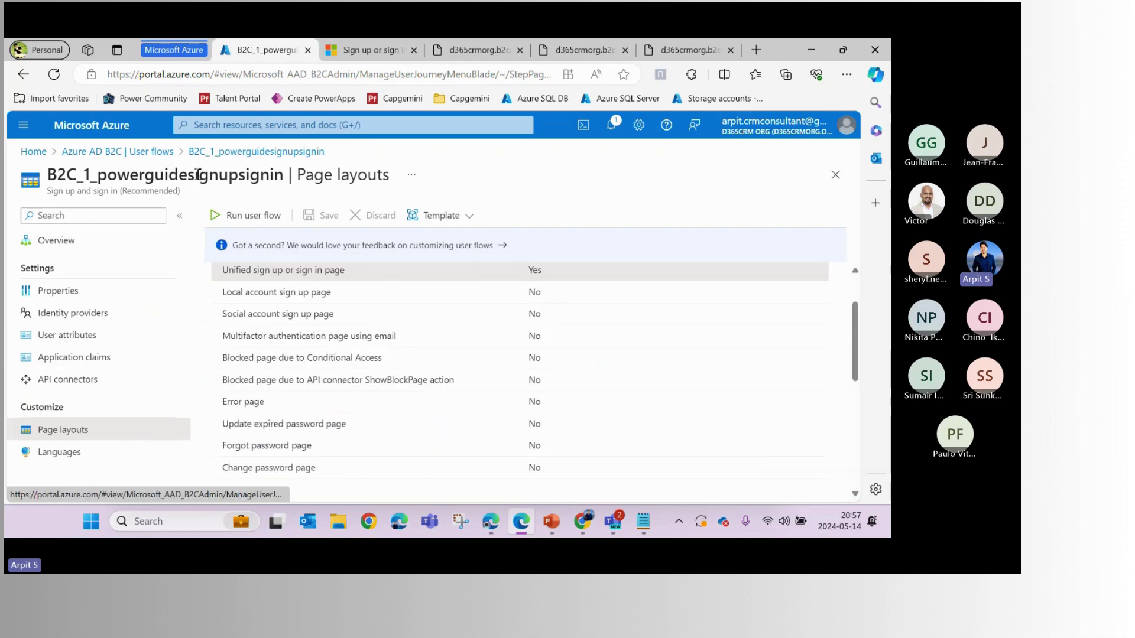
{"action": "left_click", "coordinate": [175, 154]}
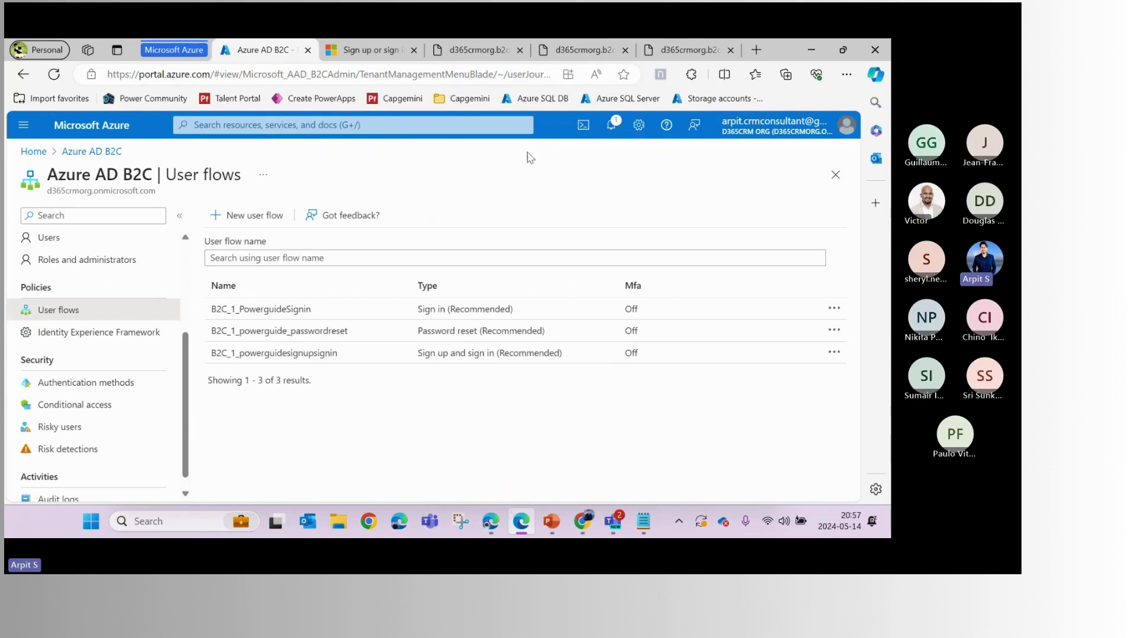
{"action": "left_click", "coordinate": [342, 53]}
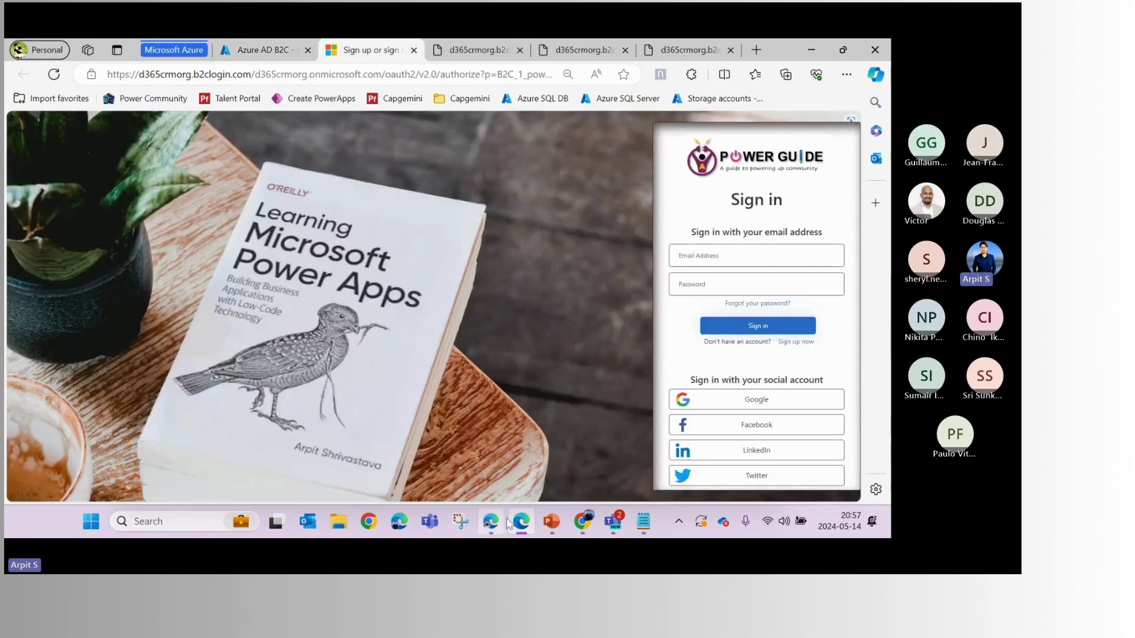
Launch the Portal Management app from Power Apps using the All apps filter
{"action": "left_click", "coordinate": [491, 521]}
{"action": "left_click", "coordinate": [180, 51]}
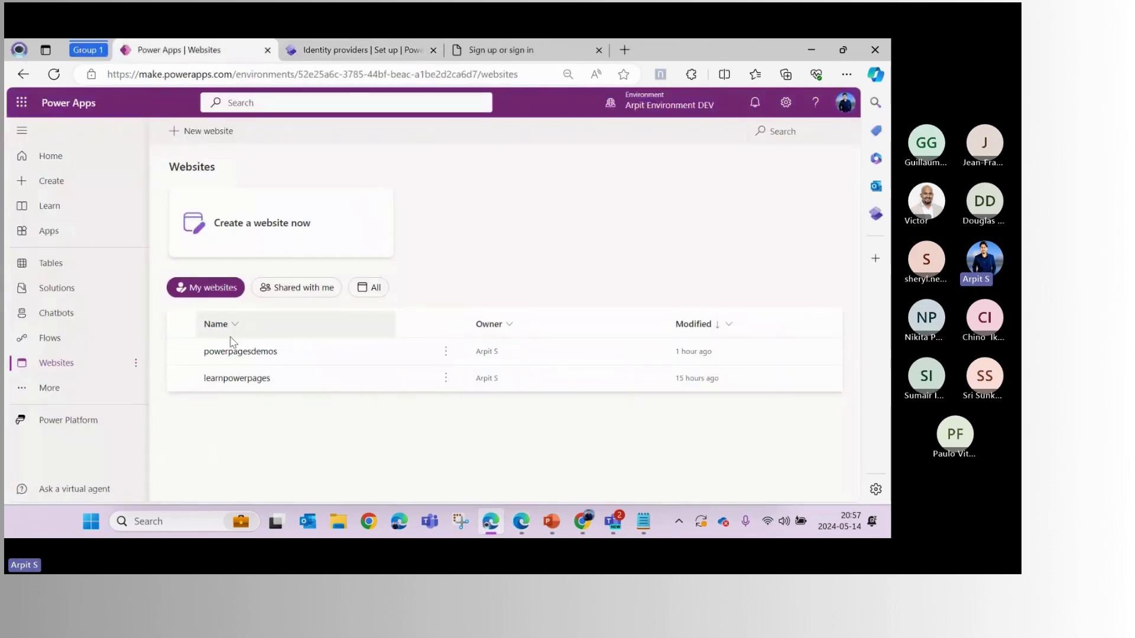
{"action": "left_click", "coordinate": [56, 231]}
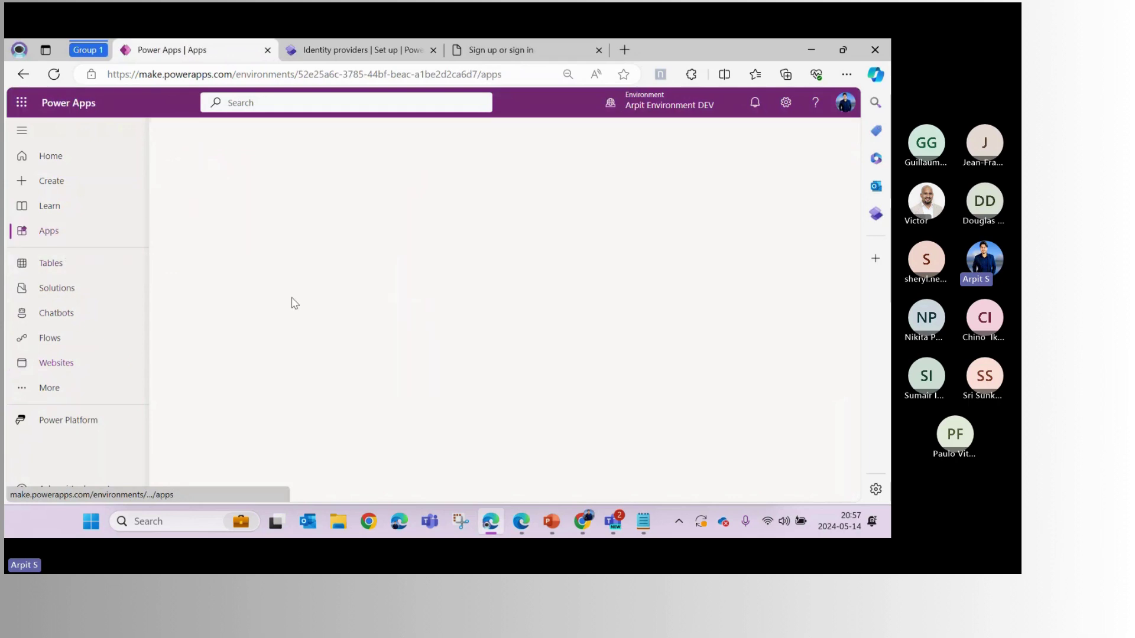
{"action": "scroll", "coordinate": [373, 355], "scroll_direction": "down", "scroll_amount": 3}
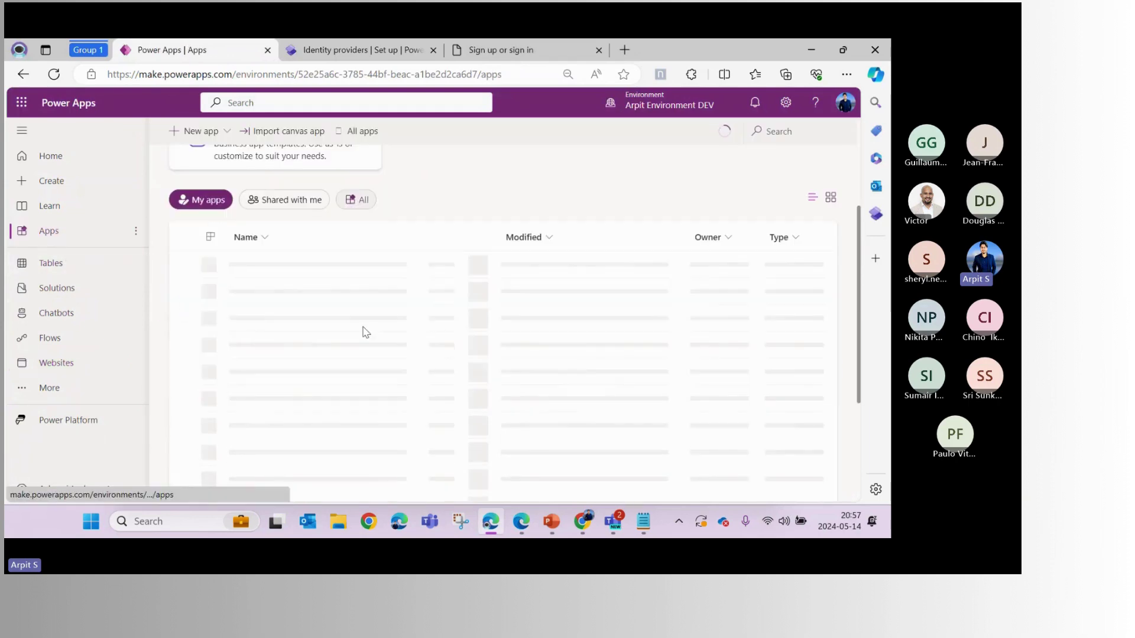
{"action": "left_click", "coordinate": [369, 202]}
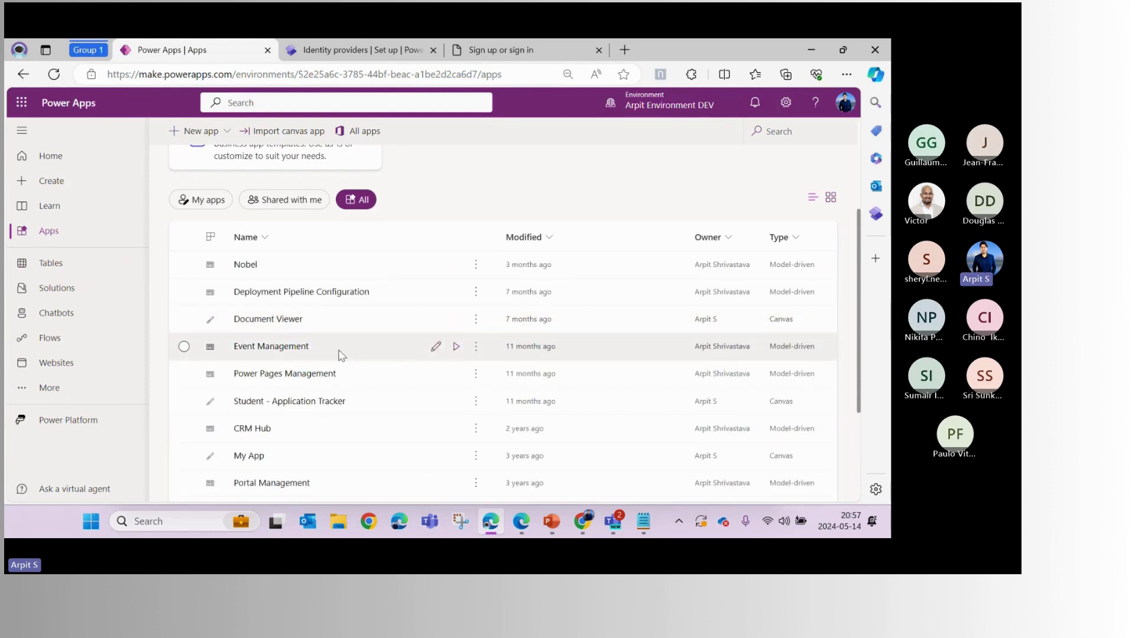
{"action": "scroll", "coordinate": [452, 456], "scroll_direction": "down", "scroll_amount": 2}
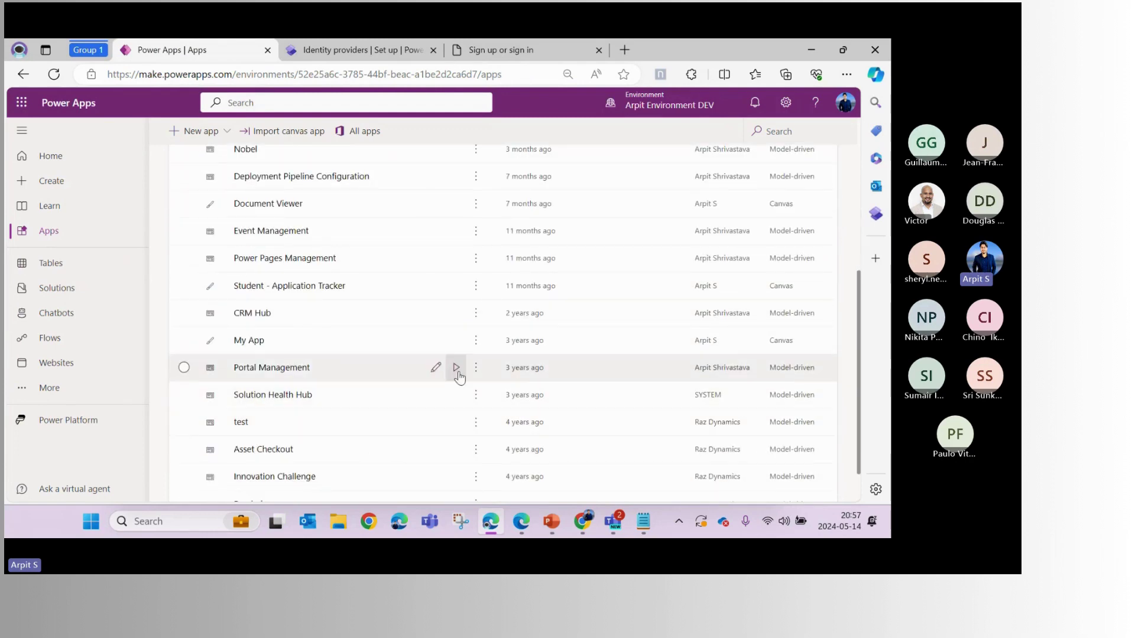
{"action": "left_click", "coordinate": [459, 370]}
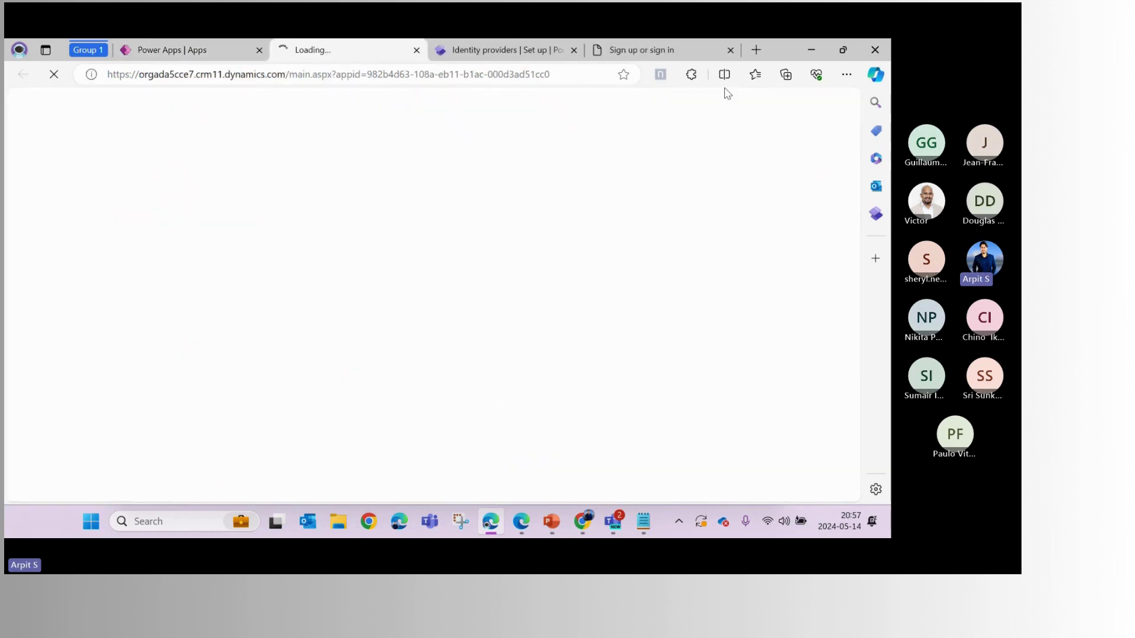
Close the old sign-in page tab and glance at the identity providers configuration
{"action": "left_click", "coordinate": [731, 49]}
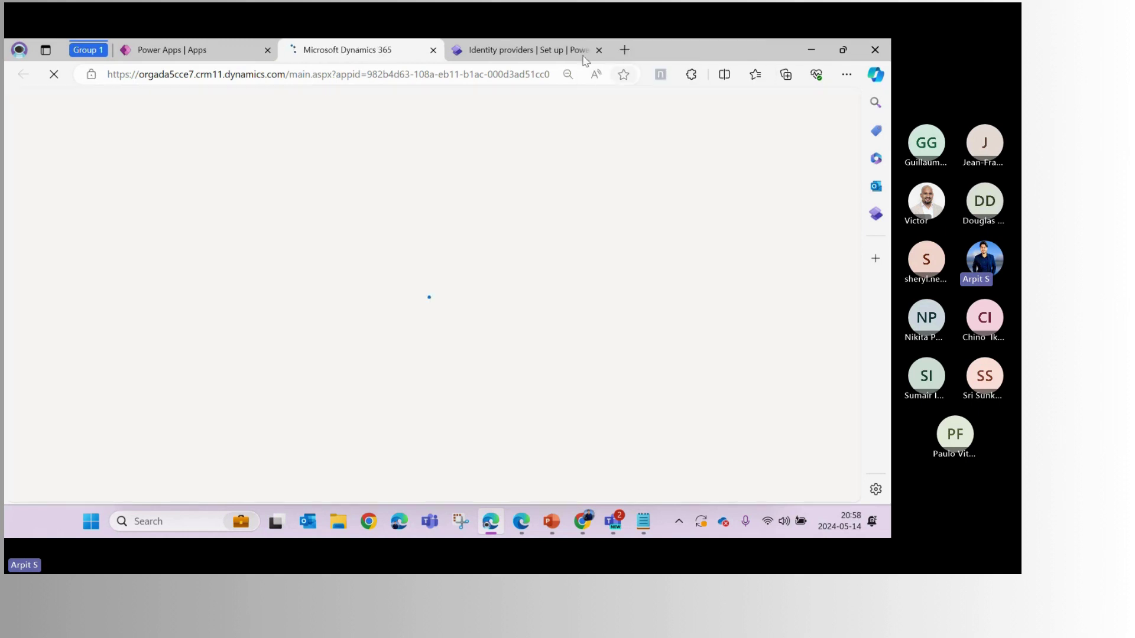
{"action": "left_click", "coordinate": [582, 57]}
{"action": "left_click", "coordinate": [318, 57]}
Review the 'New Customer - Portal Authentication Flow' Use Case 1 slide, then return to Portal Management
{"action": "left_click", "coordinate": [552, 521]}
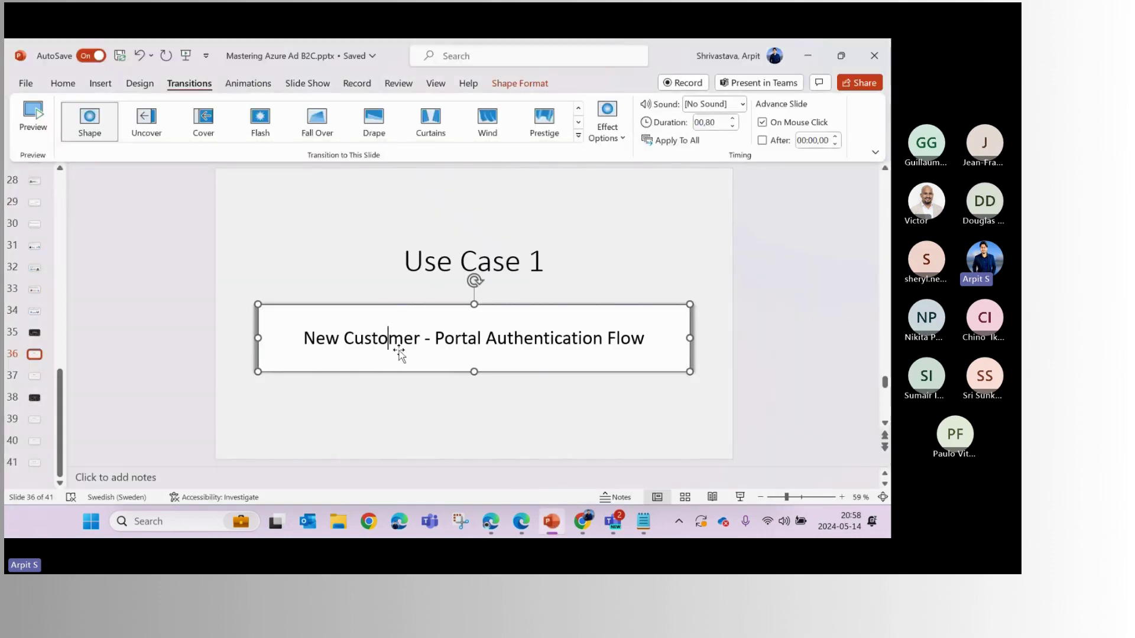
{"action": "left_click_drag", "start_coordinate": [310, 341], "coordinate": [645, 340]}
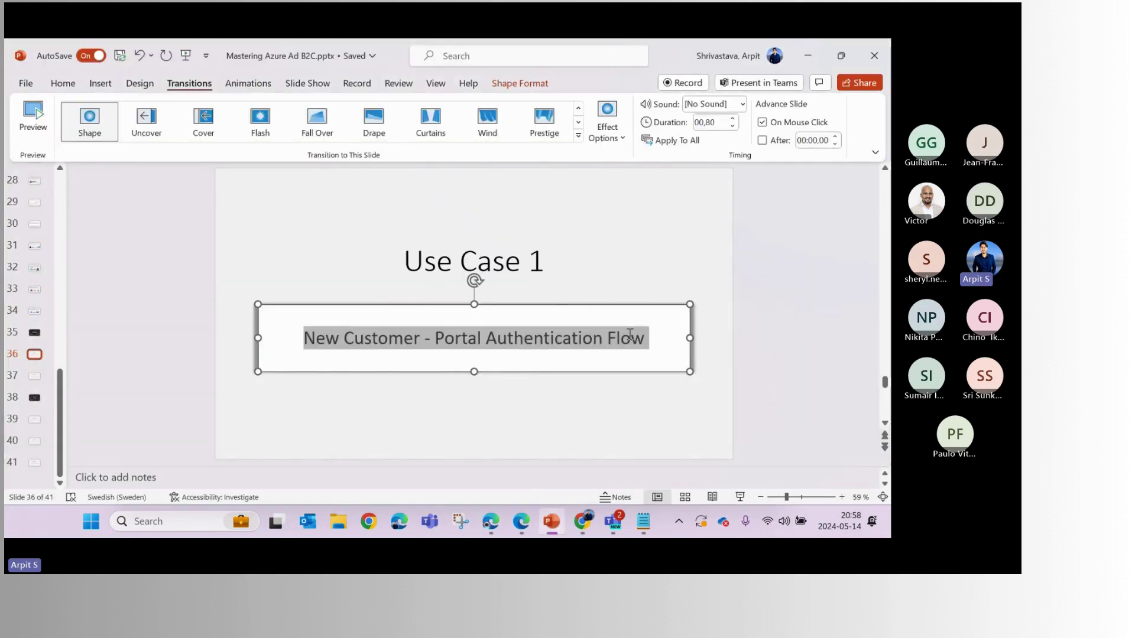
{"action": "left_click", "coordinate": [807, 187]}
{"action": "left_click", "coordinate": [807, 56]}
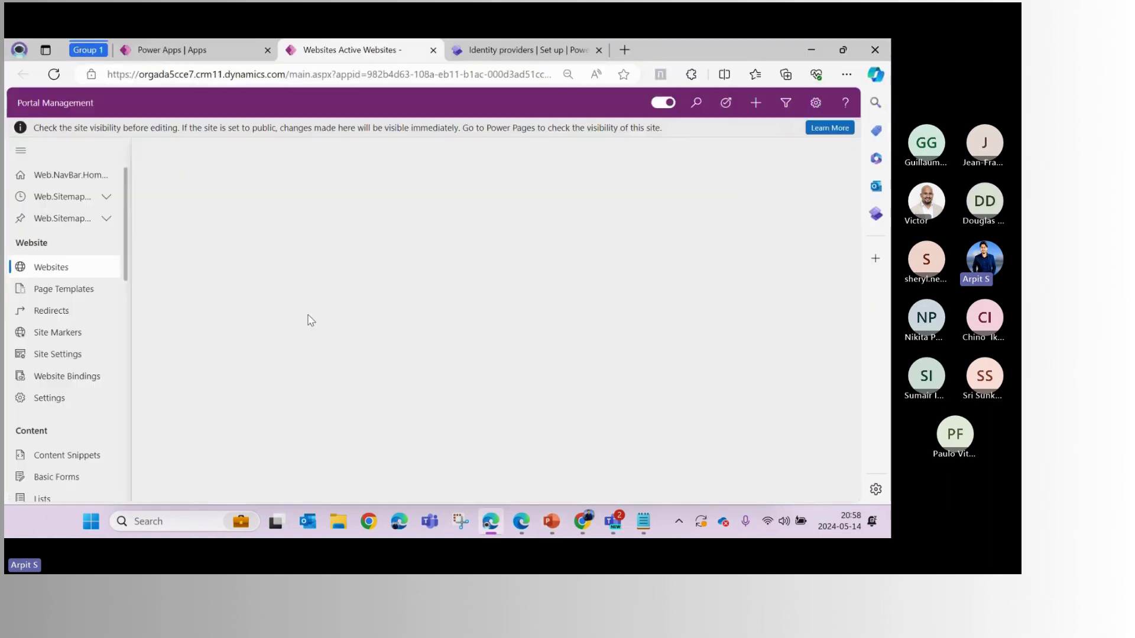
Open Contacts under Security, dismiss notifications and Copilot, and switch to the Active Contacts view
{"action": "scroll", "coordinate": [63, 312], "scroll_direction": "down", "scroll_amount": 5}
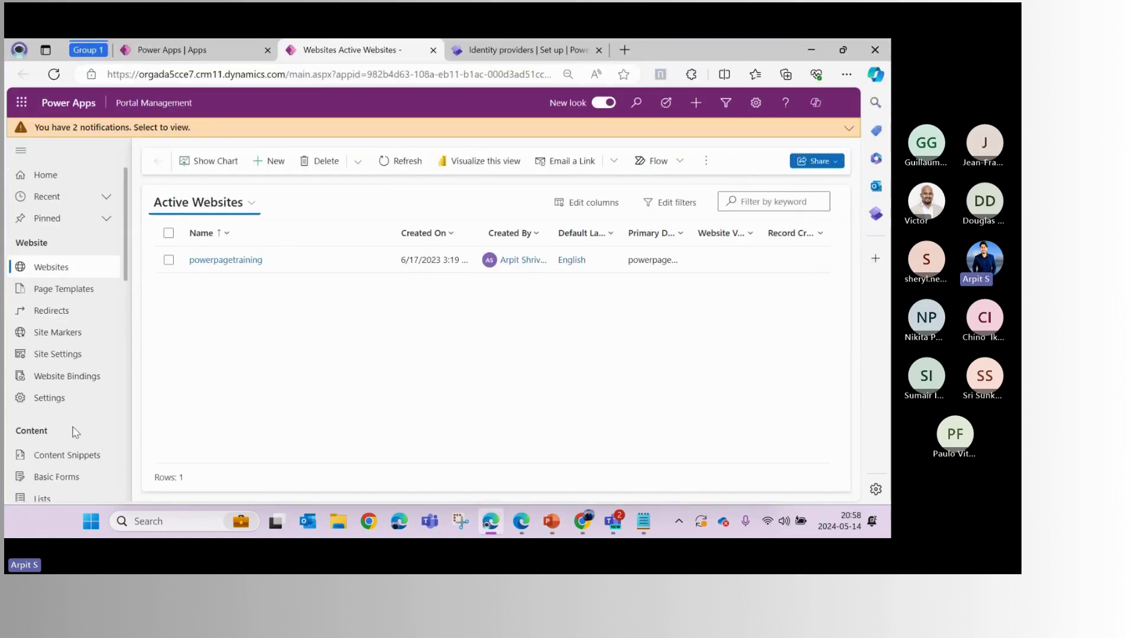
{"action": "scroll", "coordinate": [76, 437], "scroll_direction": "down", "scroll_amount": 3}
{"action": "scroll", "coordinate": [77, 440], "scroll_direction": "down", "scroll_amount": 4}
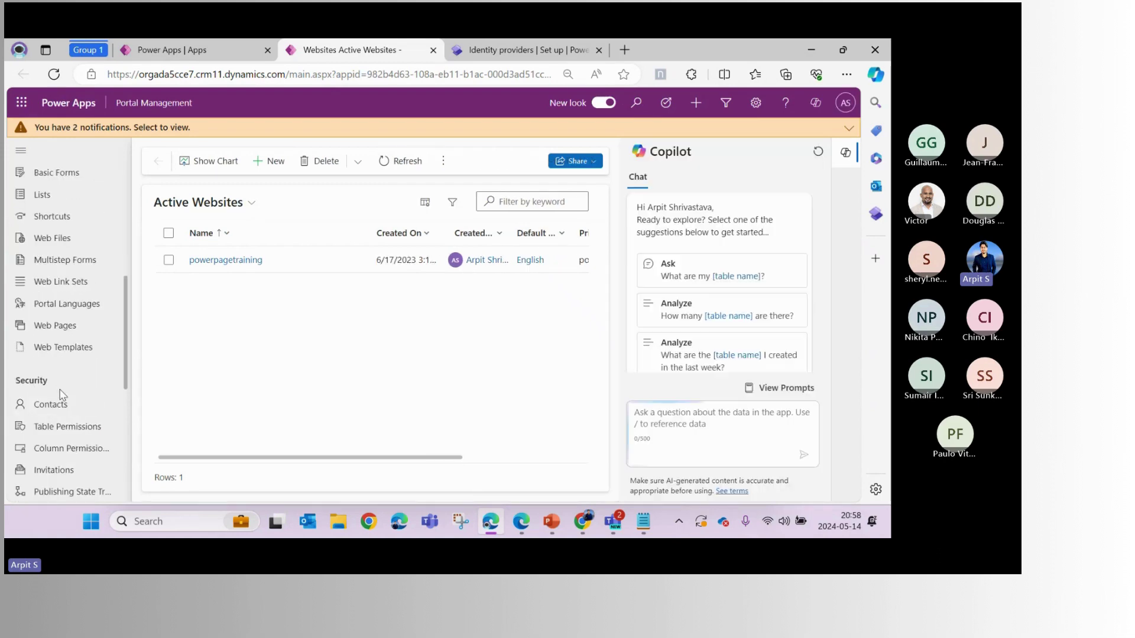
{"action": "left_click", "coordinate": [60, 400]}
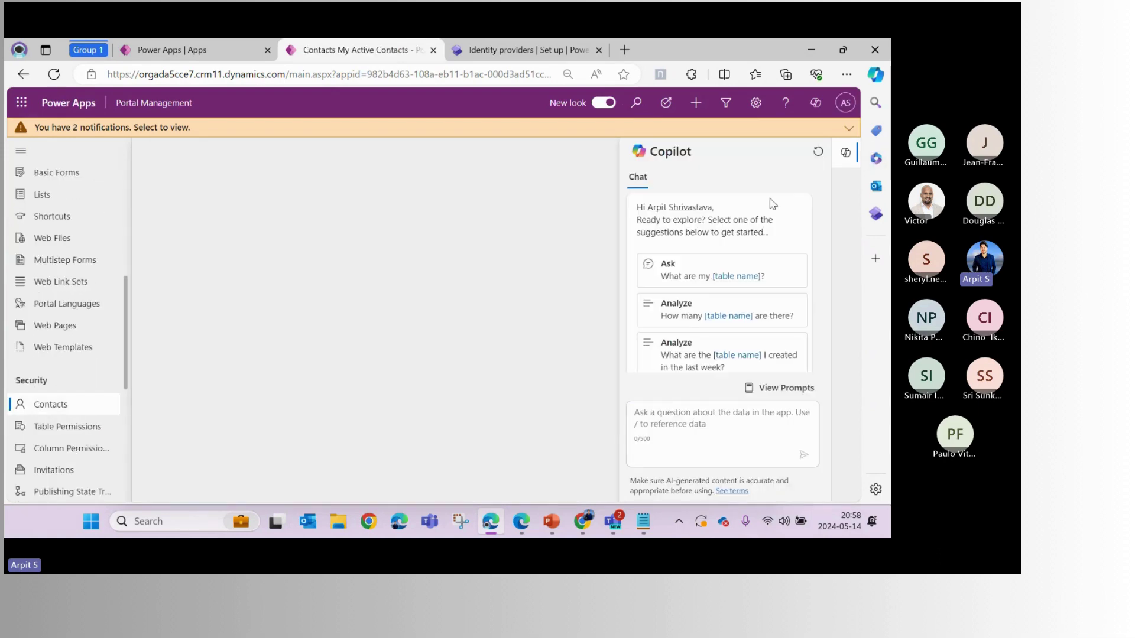
{"action": "left_click", "coordinate": [851, 132]}
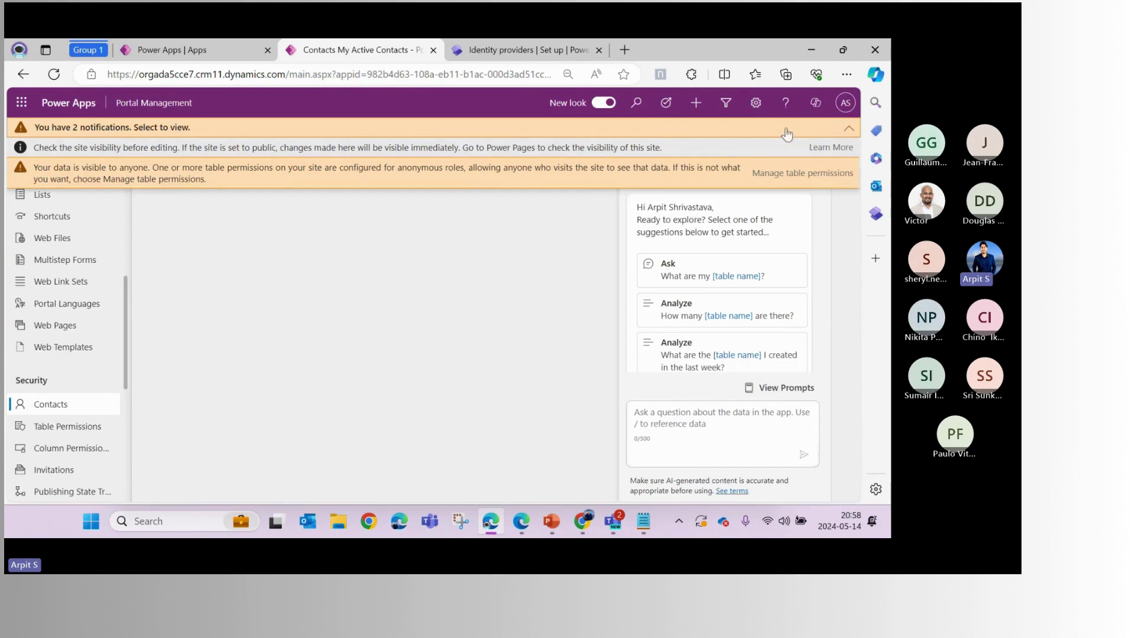
{"action": "left_click", "coordinate": [843, 132]}
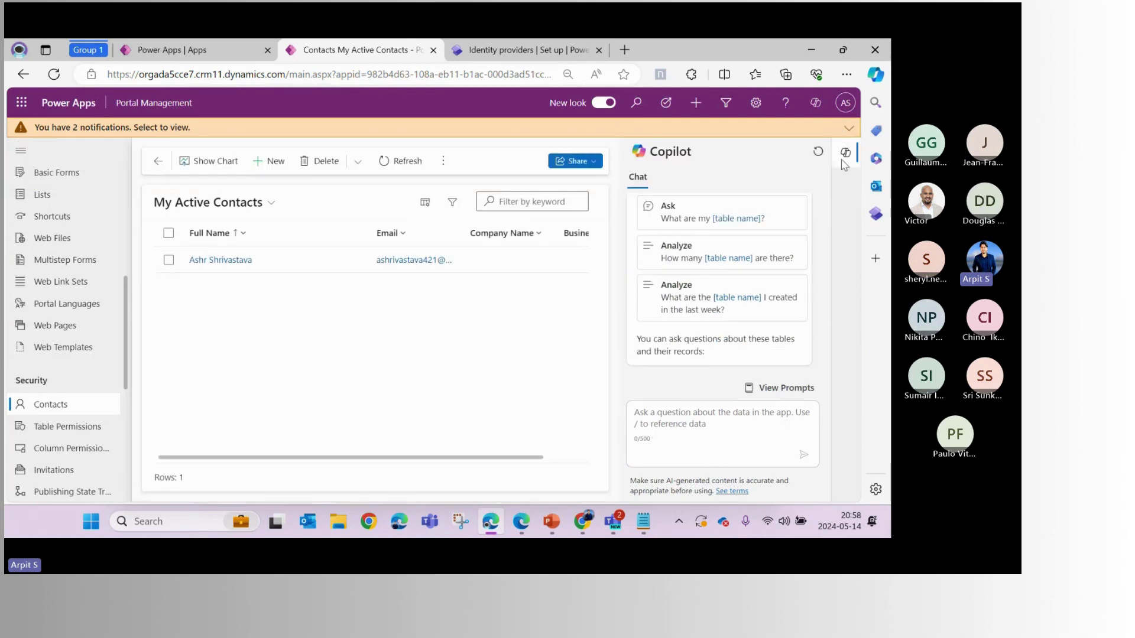
{"action": "left_click", "coordinate": [845, 153]}
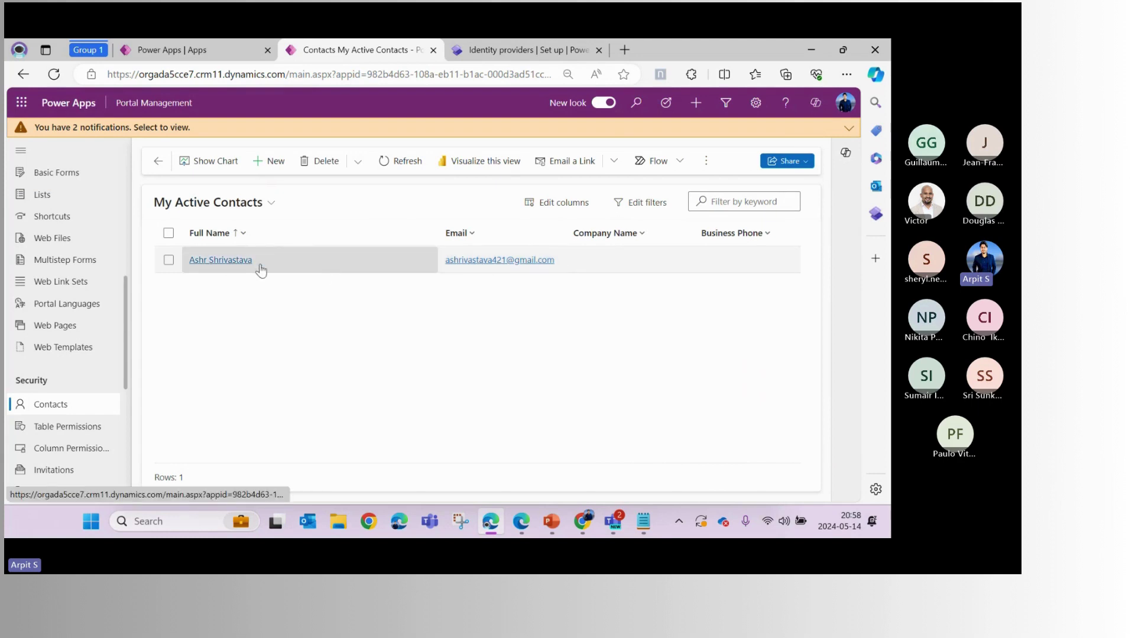
{"action": "left_click", "coordinate": [271, 203]}
{"action": "left_click", "coordinate": [243, 249]}
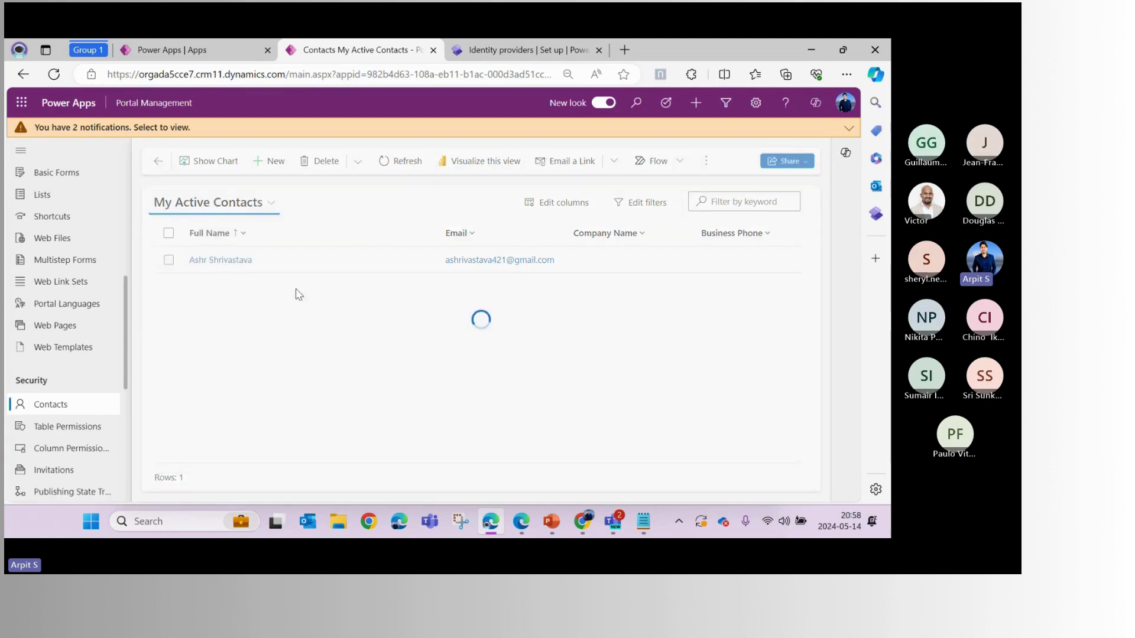
Delete the first contact record in the list
{"action": "left_click", "coordinate": [169, 260]}
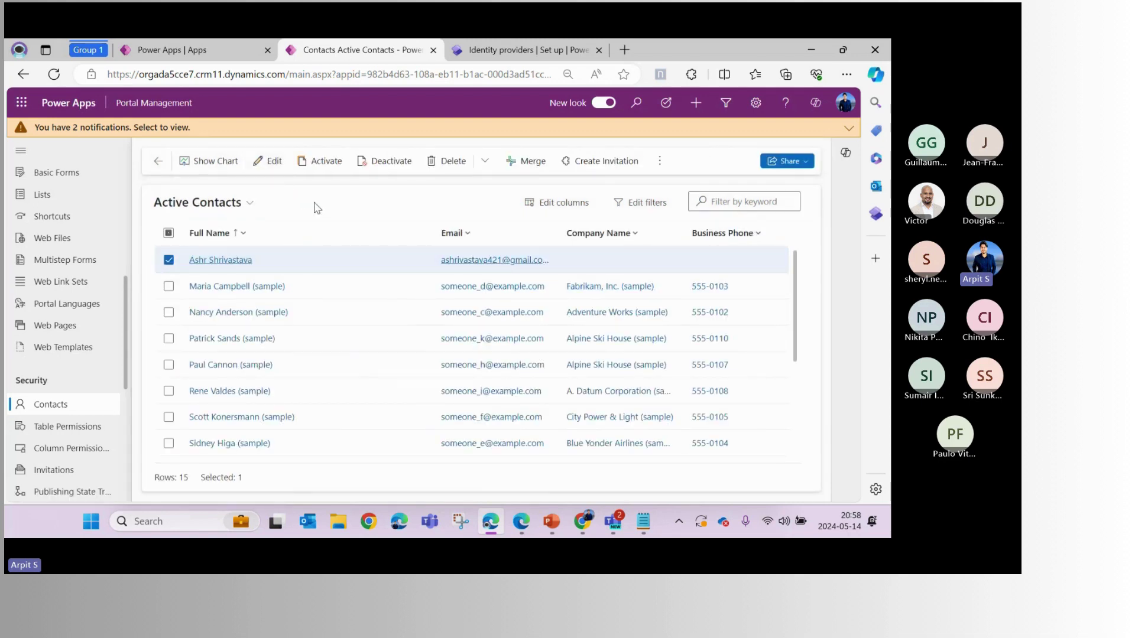
{"action": "left_click", "coordinate": [659, 161]}
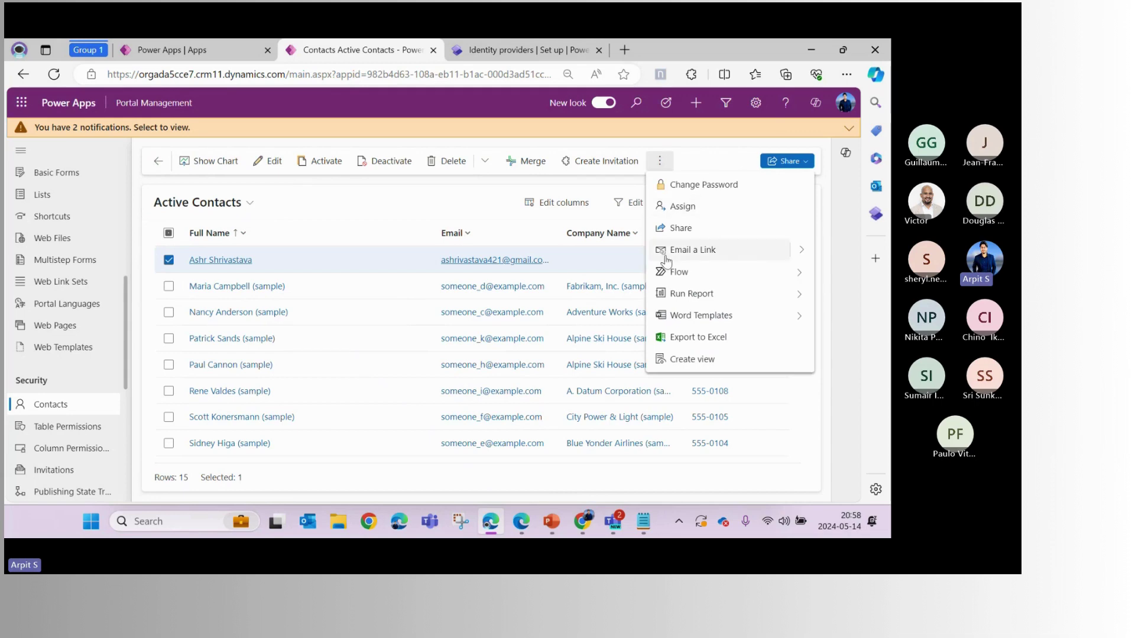
{"action": "left_click", "coordinate": [449, 160]}
{"action": "left_click", "coordinate": [455, 376]}
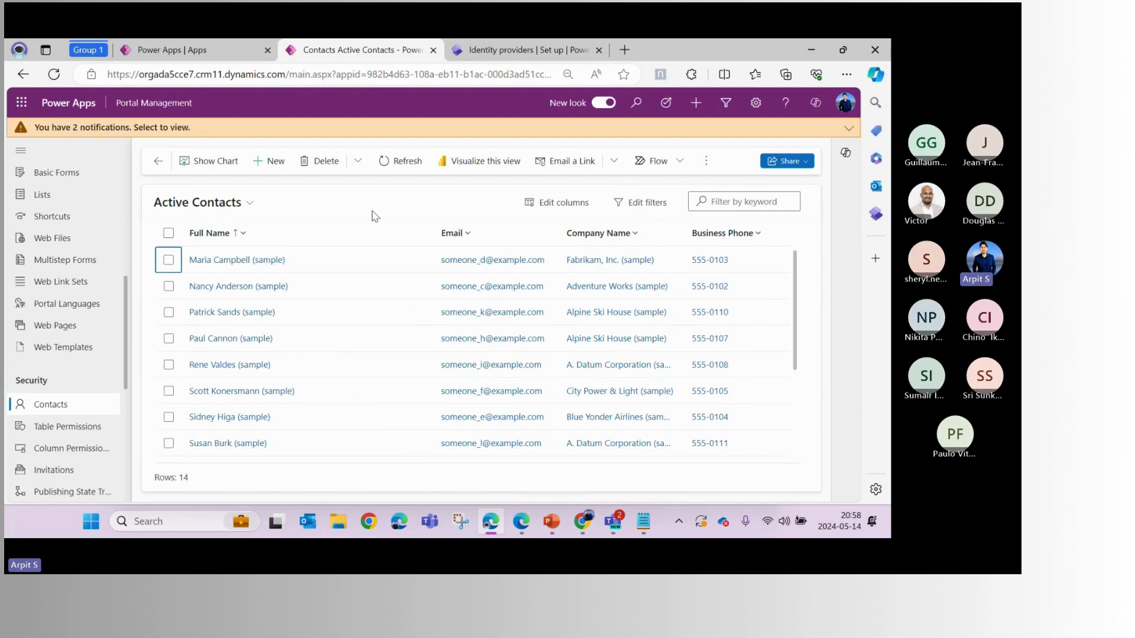
Close the provider panel and preview the site at desktop size, showing the anonymous home page
{"action": "left_click", "coordinate": [561, 52]}
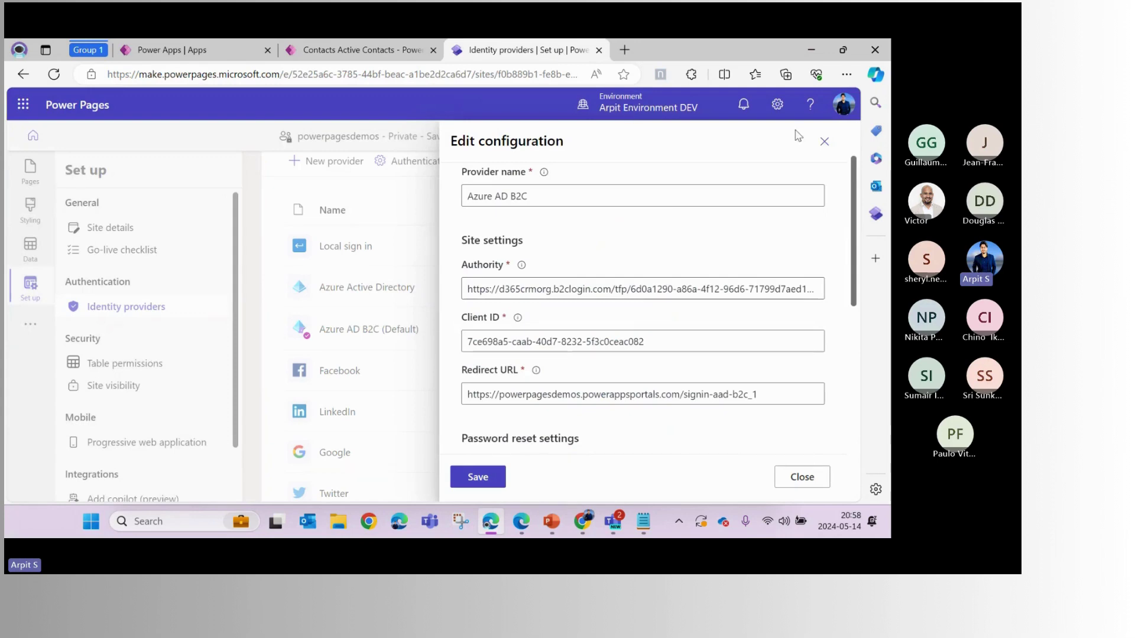
{"action": "left_click", "coordinate": [820, 142]}
{"action": "left_click", "coordinate": [770, 137]}
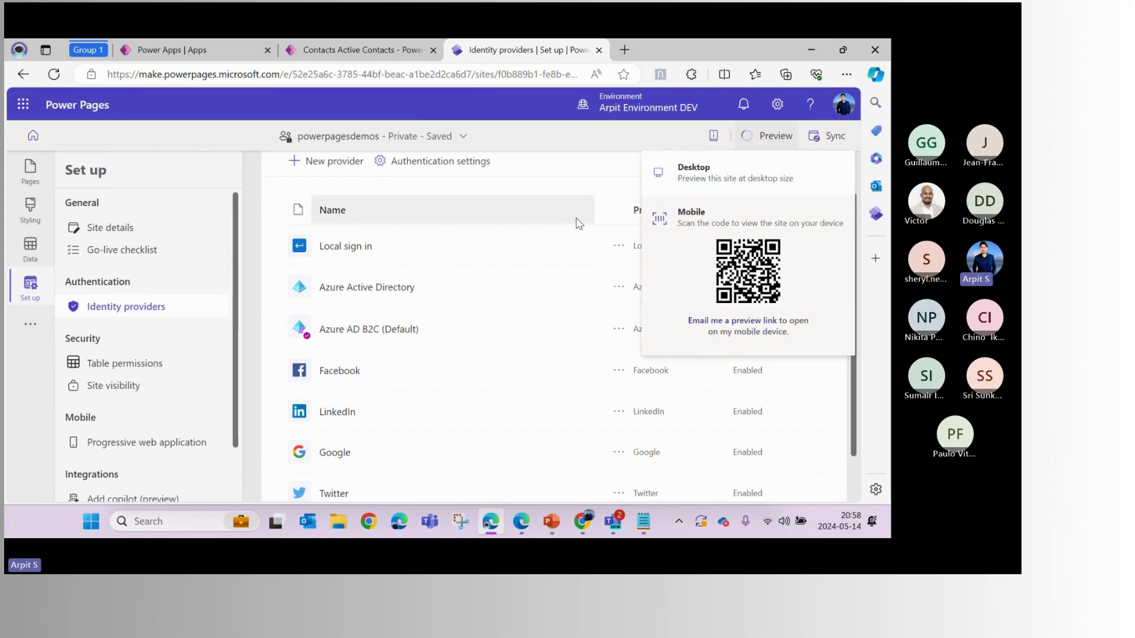
{"action": "left_click", "coordinate": [310, 52]}
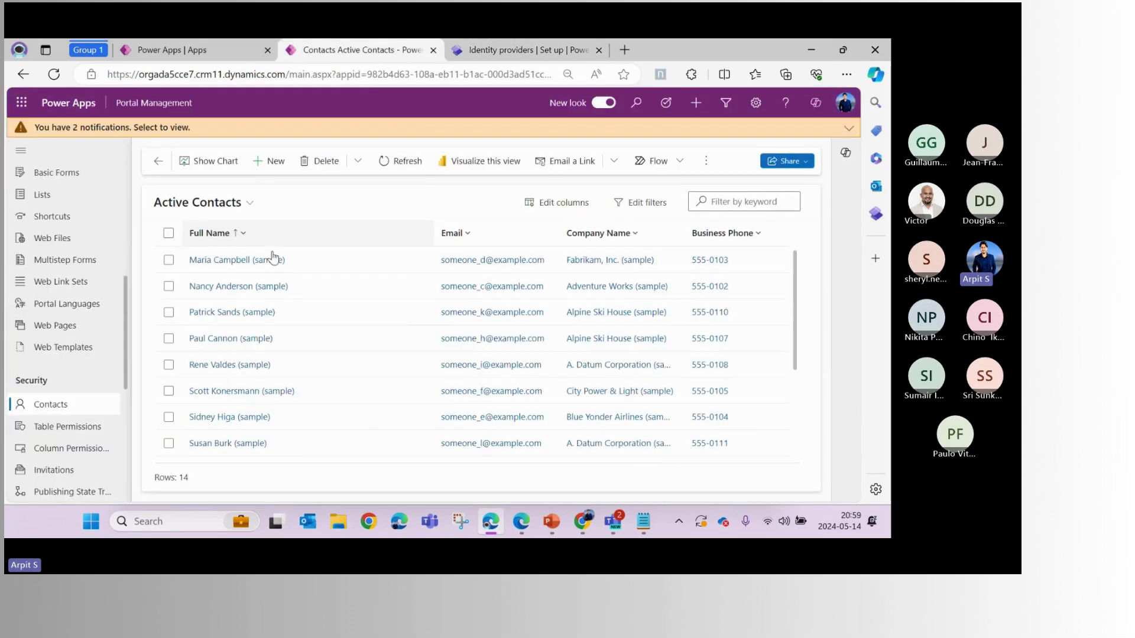
{"action": "left_click", "coordinate": [570, 55]}
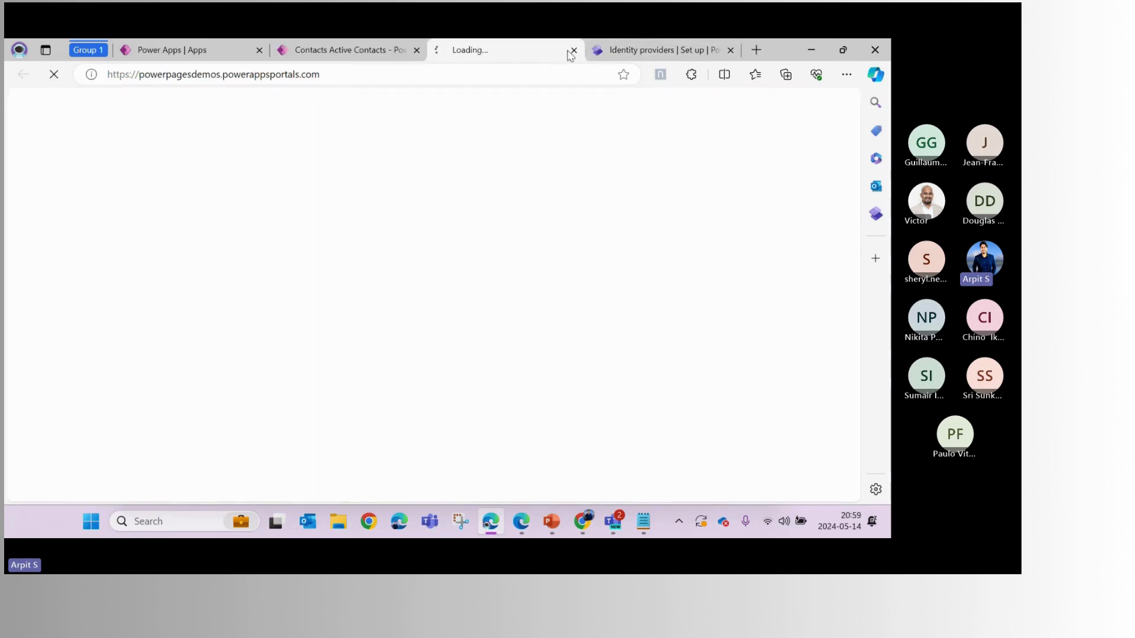
{"action": "left_click", "coordinate": [628, 54]}
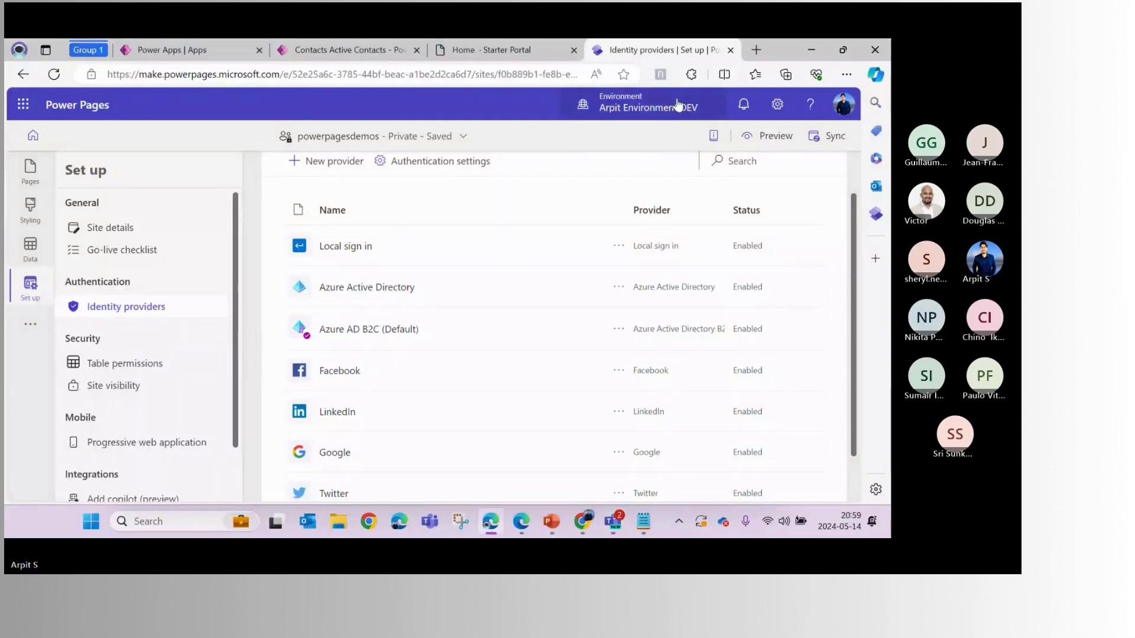
{"action": "left_click", "coordinate": [548, 55]}
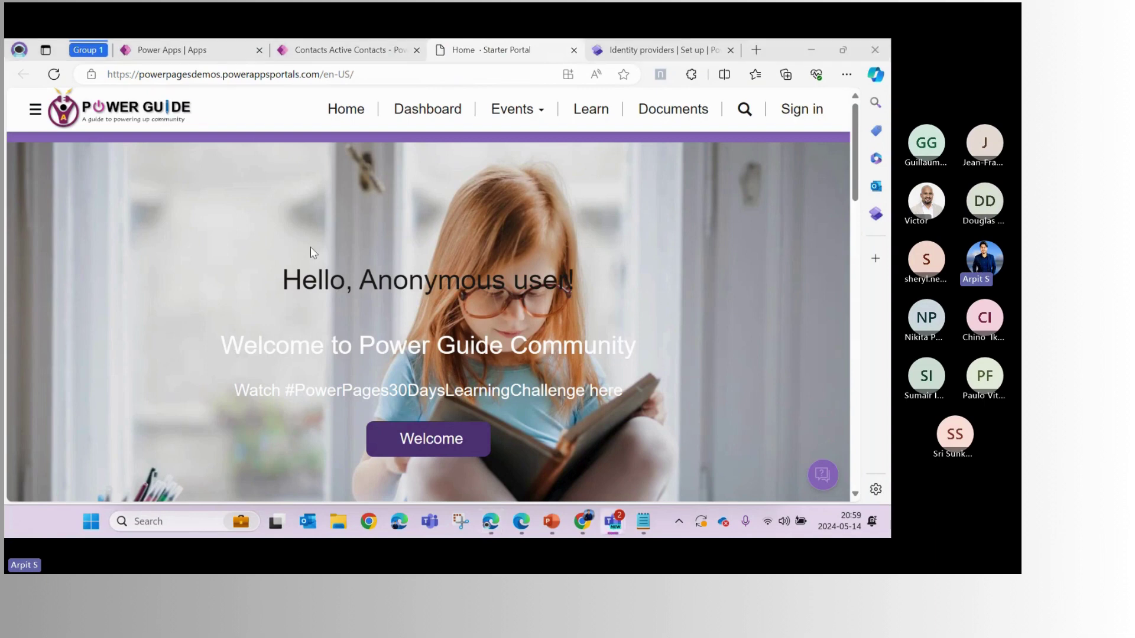
Open the portal's Azure AD B2C sign-in page and zoom out to see email and social options
{"action": "left_click", "coordinate": [800, 116]}
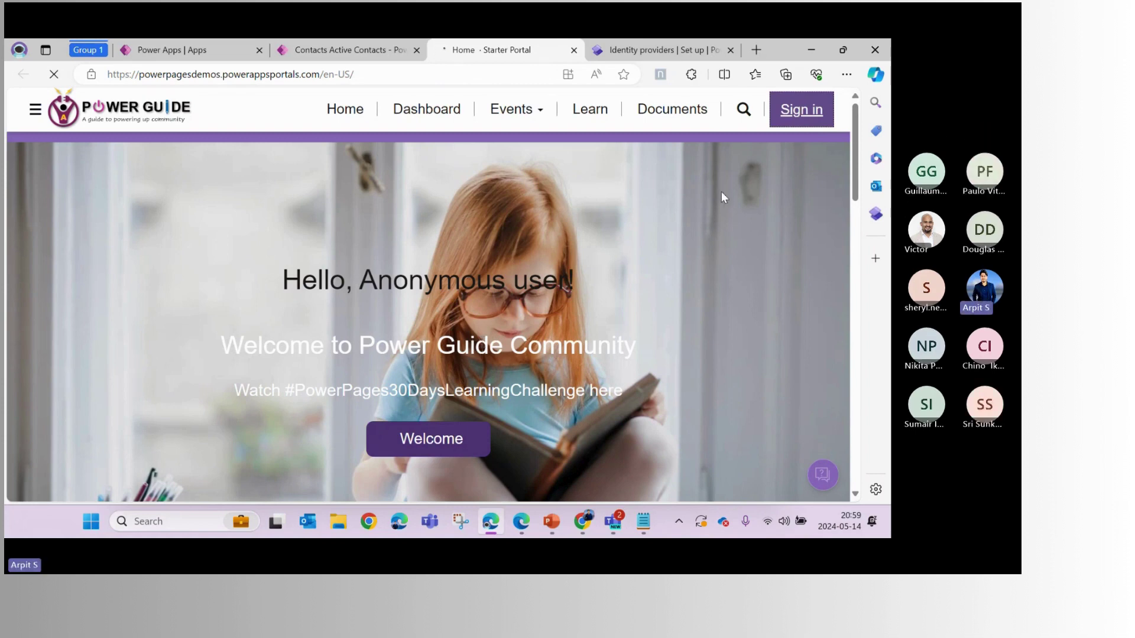
{"action": "left_click", "coordinate": [802, 121]}
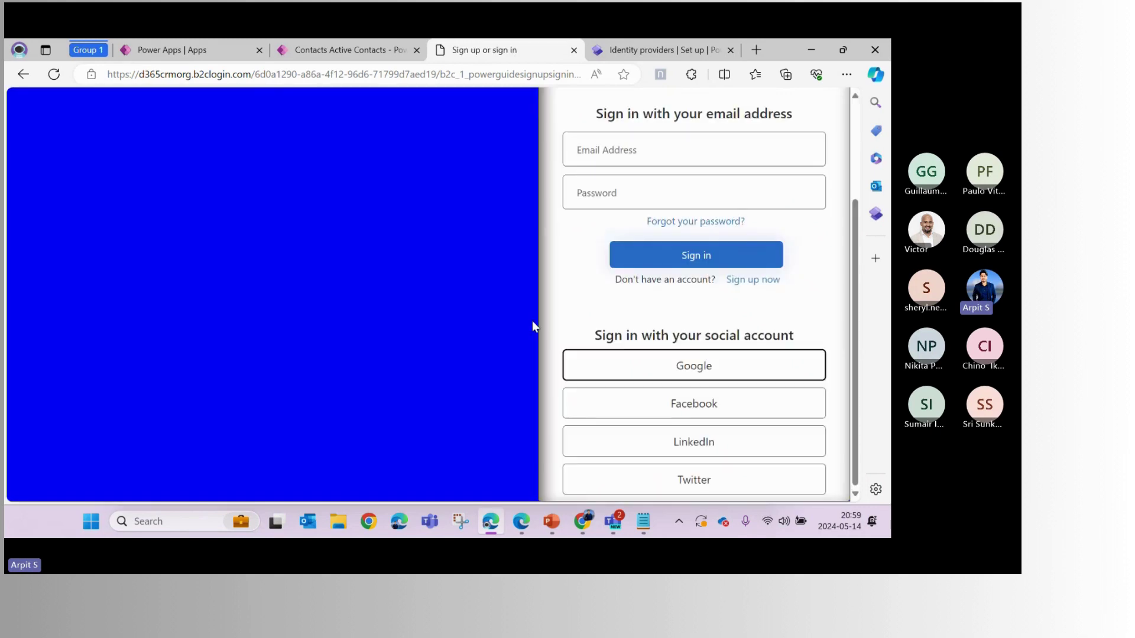
{"action": "key", "text": "ctrl+minus"}
{"action": "key", "text": "ctrl+minus"}
{"action": "key", "text": "ctrl+minus"}
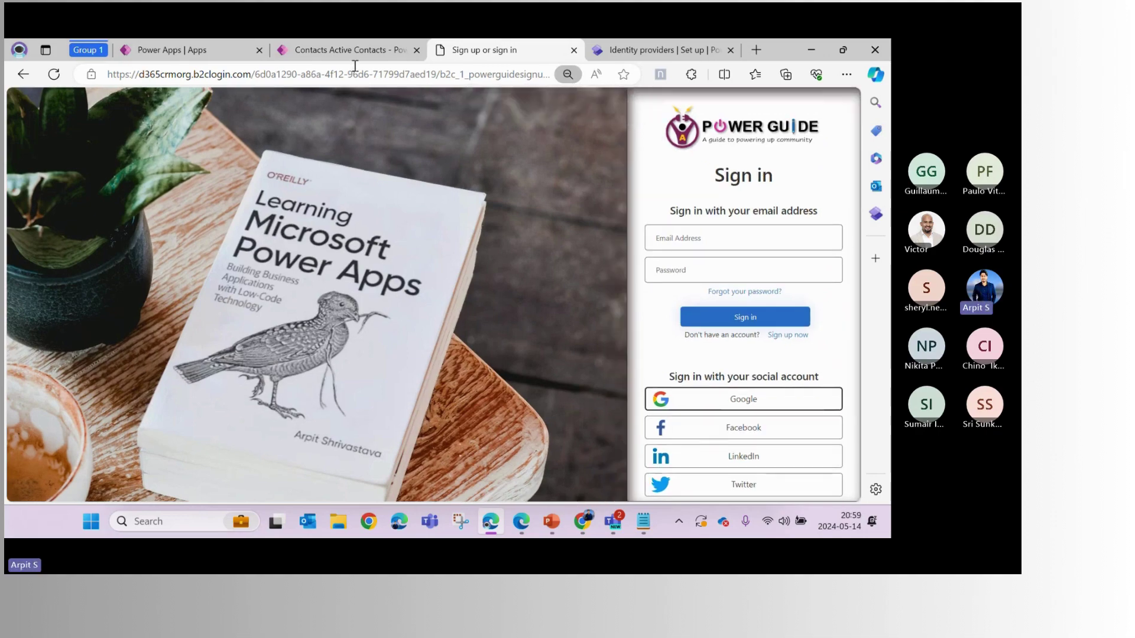
Open the Azure AD B2C provider settings and inspect the user flow named in the Authority URL
{"action": "left_click", "coordinate": [622, 52]}
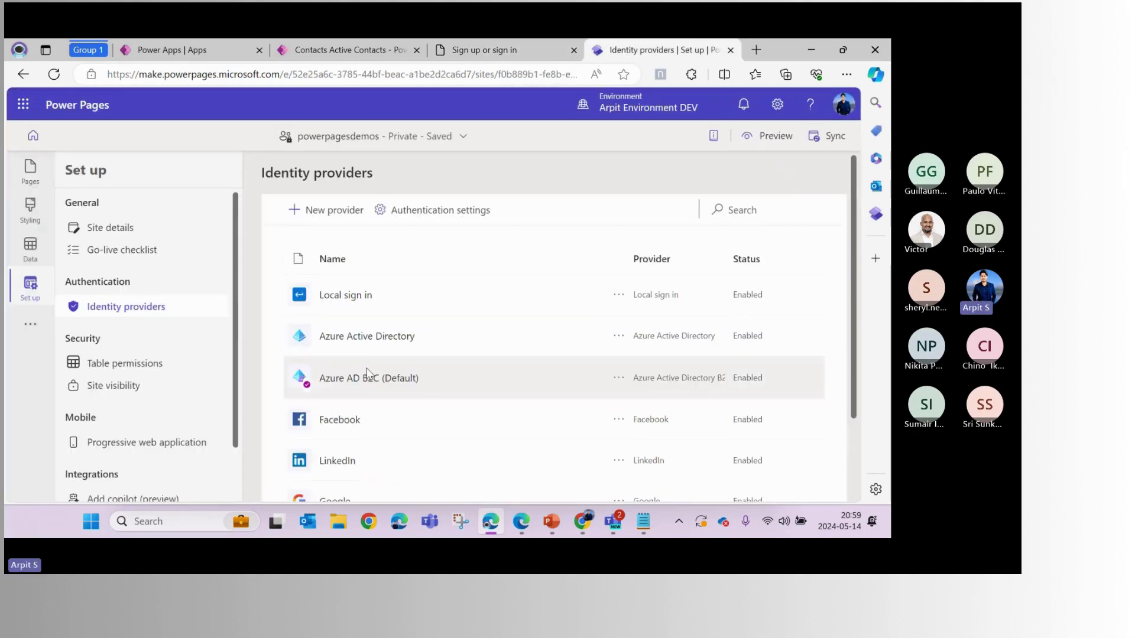
{"action": "left_click", "coordinate": [369, 378]}
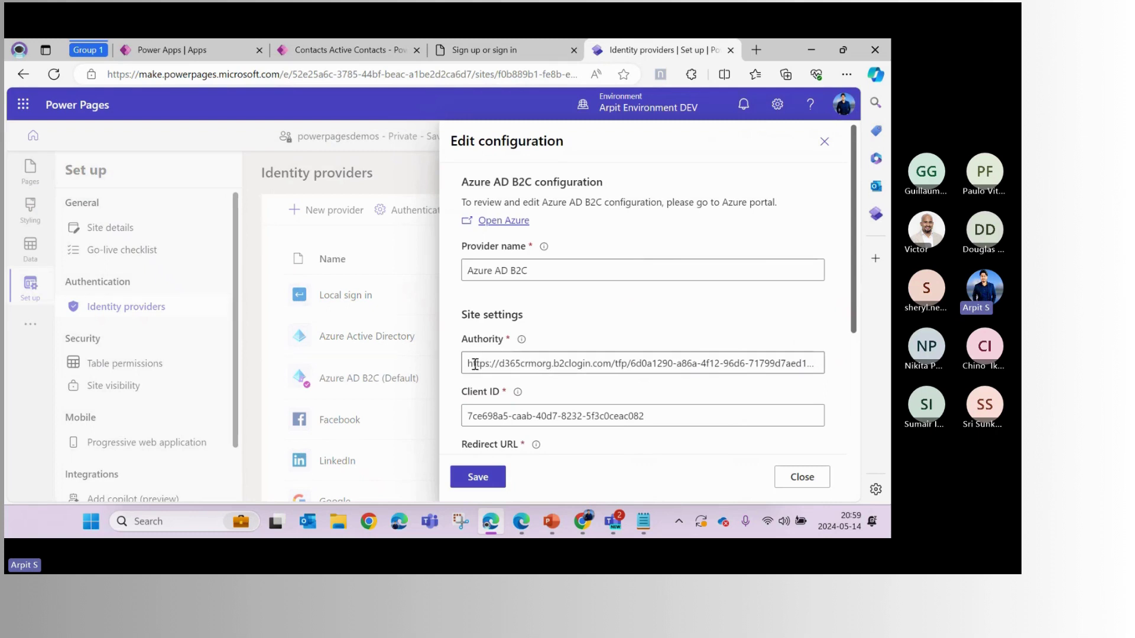
{"action": "left_click_drag", "start_coordinate": [471, 363], "coordinate": [768, 365]}
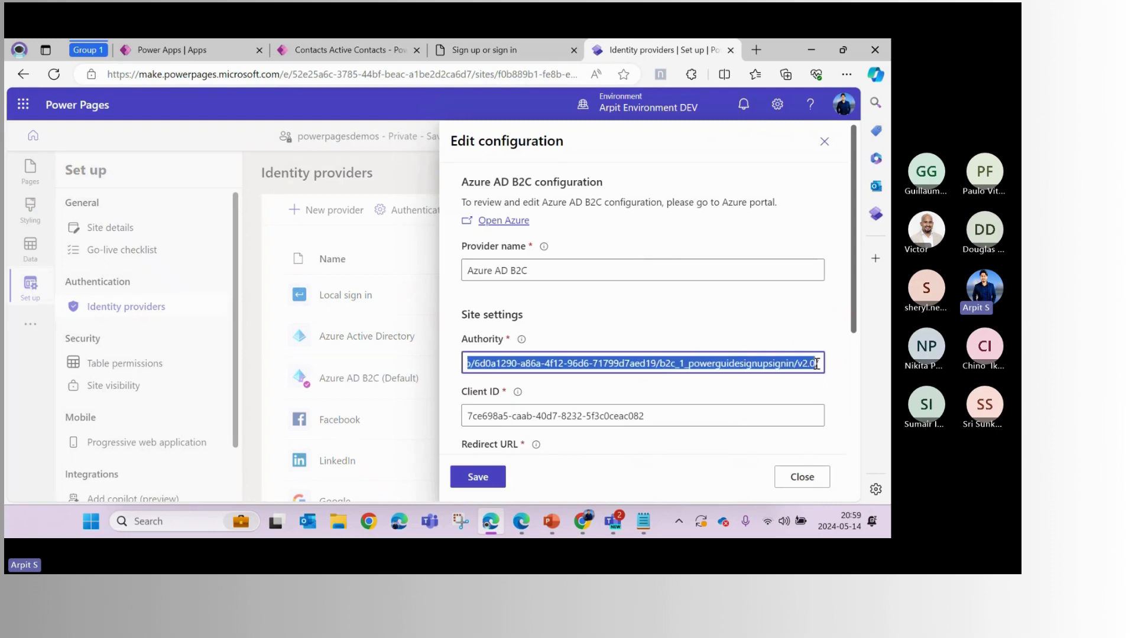
{"action": "double_click", "coordinate": [750, 364]}
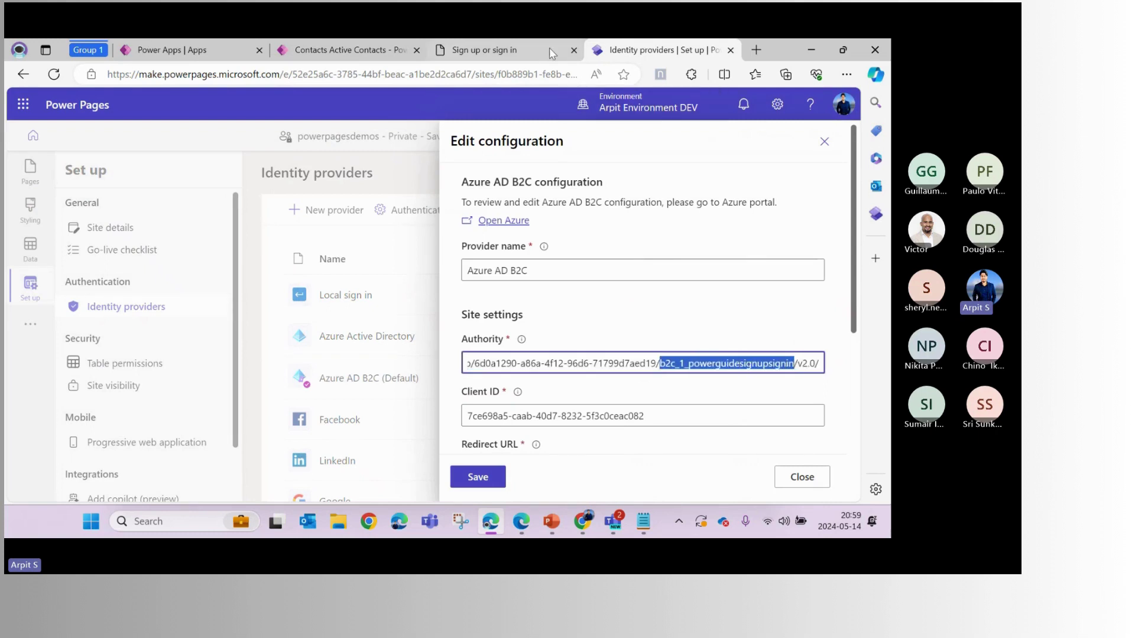
{"action": "left_click", "coordinate": [513, 106]}
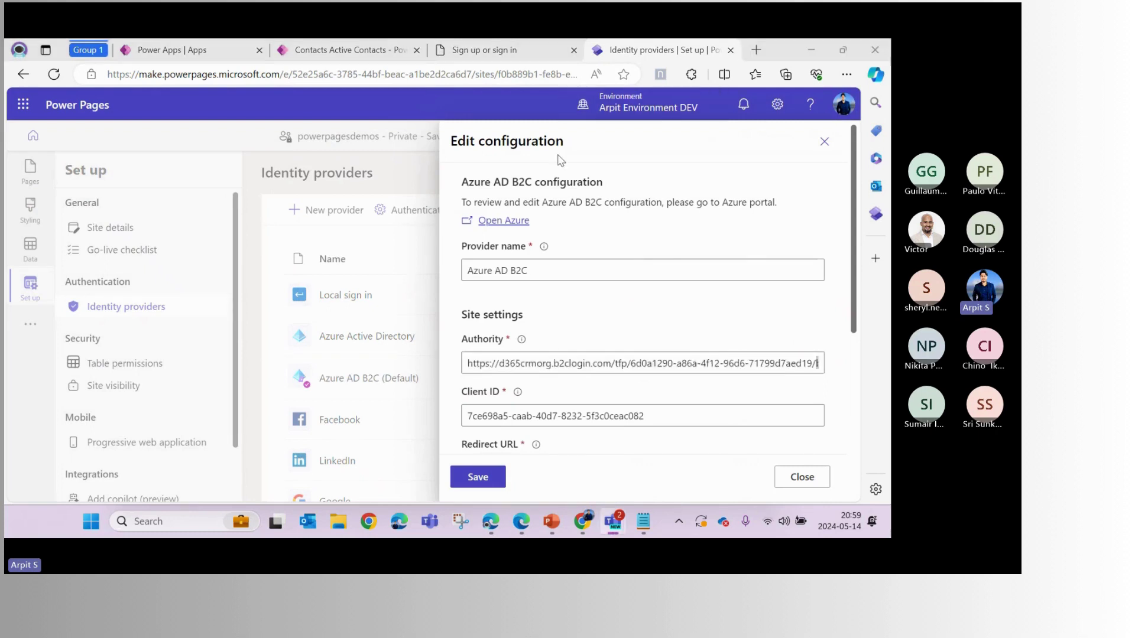
Select the sign-in page's web address and bring up Notepad with both B2C Authority URLs
{"action": "left_click", "coordinate": [548, 56]}
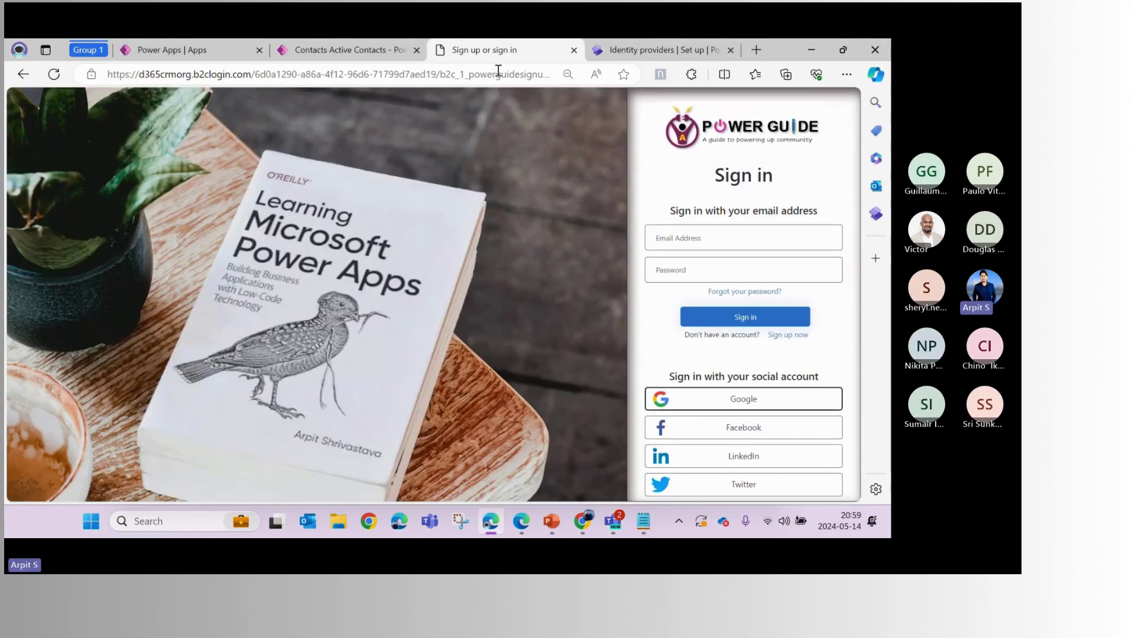
{"action": "left_click", "coordinate": [498, 70]}
{"action": "left_click", "coordinate": [643, 521]}
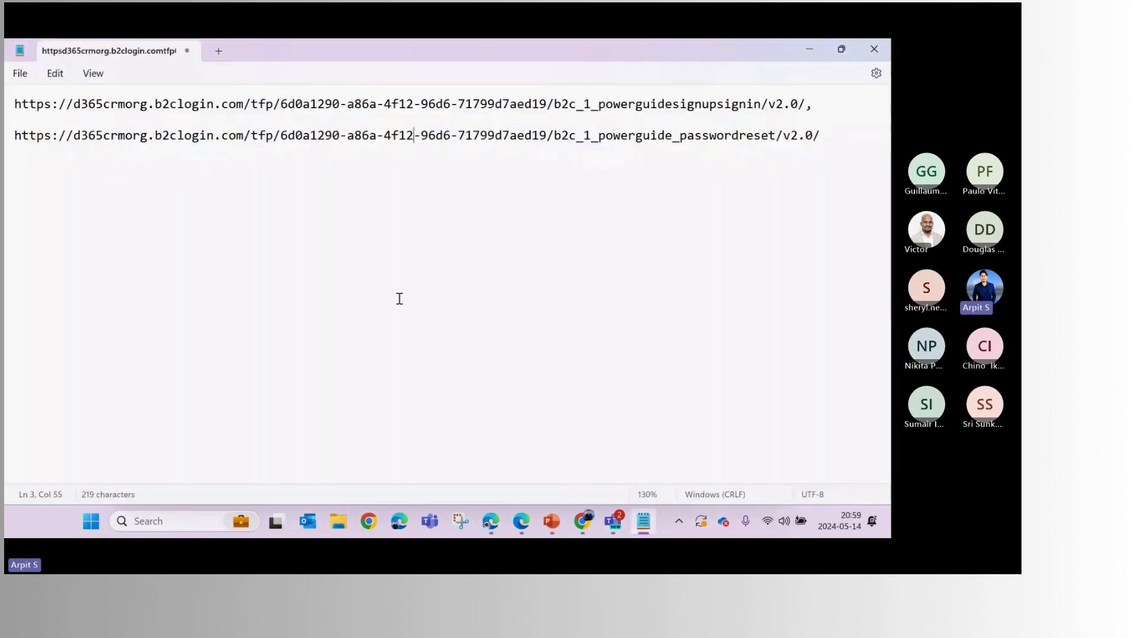
Replace the Notepad notes with the sign-in page's full authorize URL and highlight its client_id
{"action": "key", "text": "ctrl+a"}
{"action": "type", "text": "https://d365crmorg.b2clogin.com/6d0a1290-a86a-4f12-96d6-71799d7aed19/b2c_1_powerguidesignupsignin/oauth2/v2.0/authorize?client_id=7ce698a5-caab-40d7-8232-5f3c0ceac082&redirect_uri=https%3A%2F%2Fpowerpagesdemos.powerappsportals.com%2Fsignin-aad-b2c_1&response_type=code%20id_token&scope=openid&state=OpenIdConnect.AuthenticationProperties%3D6kVf-IdDIM4Q8ybWwT1coAdig8r8o8Gm_ugEt-noajkaL0iD8v-EmfhKlc19itjOrEKs0iJa1r5BGOaFii87rzlaD1Hdoqk7WqHHrHoEaFpBvhRgqaIi-hiudFt2KqxuXUd8bSBUcOW4y0f0xiqy3250kyR8yCWaUX0lgb_zQFzA1bQ5kzhLsaPWbmJAq9i517S-gPoV3BQPkAKjySJkfr4rHbc4gIWR6I2hyUHakbFM_BP0HFWidVD5ShH7JguF6_uINIowi73l2aVYBKkZK-xRtODdWc4dBozPM7EfnDX1inxzx1cnDH1glrG_-O4YPlADCMZastBtXyKcEhgntuzYT6wMMqf6hN2usM4x9Elq6vZsHp0mV16glTPiHlYDAYtBv2VbjpMi5CPXX2rc2sNUhn6Y4ksgO4GK0PTlhZK12BOJBaB8ZWx0TzrUUFY68V2yVsHKq7VAkJkcVqqDCZ0k61lMeHR1HWCaBLtrtc4&response_mode=form_post&nonce=638513099644485060.Y2U1MDY1ZDgtNTAzNi00ZTcwLWFhOWUtN2IyYzRlYjZmZTc2MzZkYzRmZWEtZmI5Yy00MTM0LTk5MGUtOGM0ZTU1YWViMzQw&ui_locales=en-US&x-client-SKU=ID_NET472&x-client-ver=6.35.0.0"}
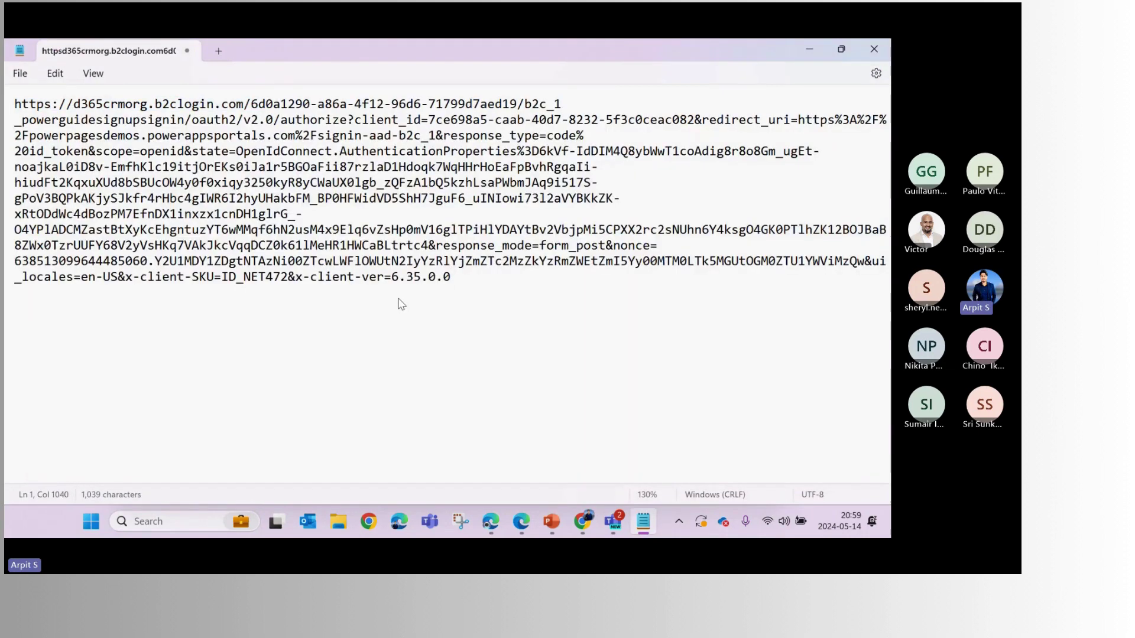
{"action": "scroll", "coordinate": [400, 302], "scroll_direction": "up", "scroll_amount": 2}
{"action": "left_click", "coordinate": [331, 159]}
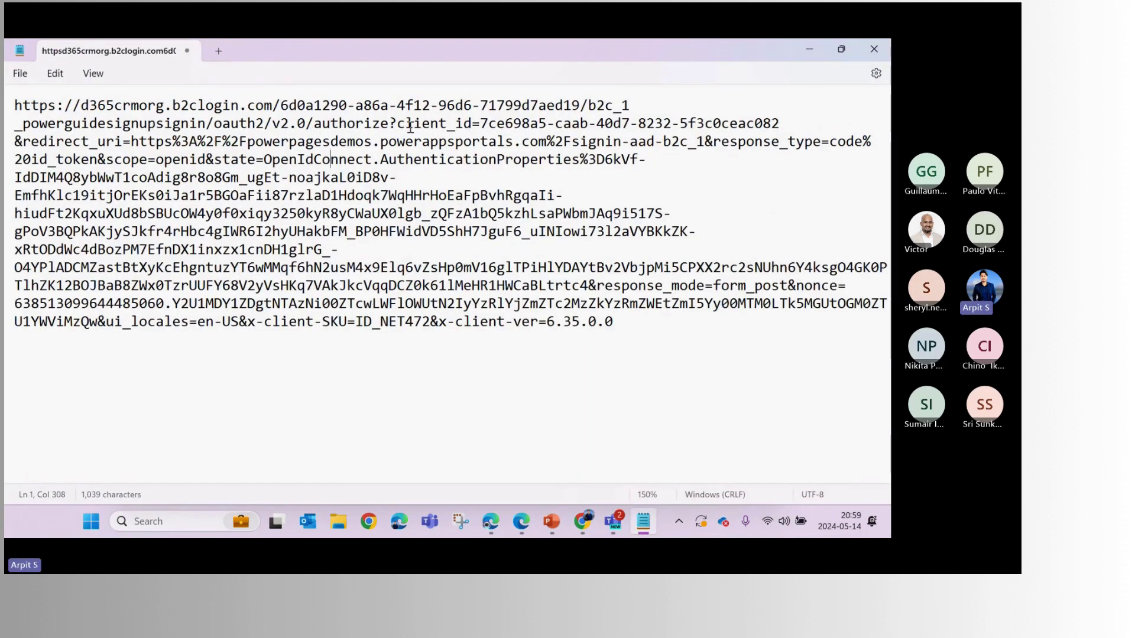
{"action": "left_click_drag", "start_coordinate": [397, 122], "coordinate": [802, 134]}
Compare the URL's client_id and redirect_uri against the provider's Client ID and Redirect URL
{"action": "key", "text": "alt+Tab"}
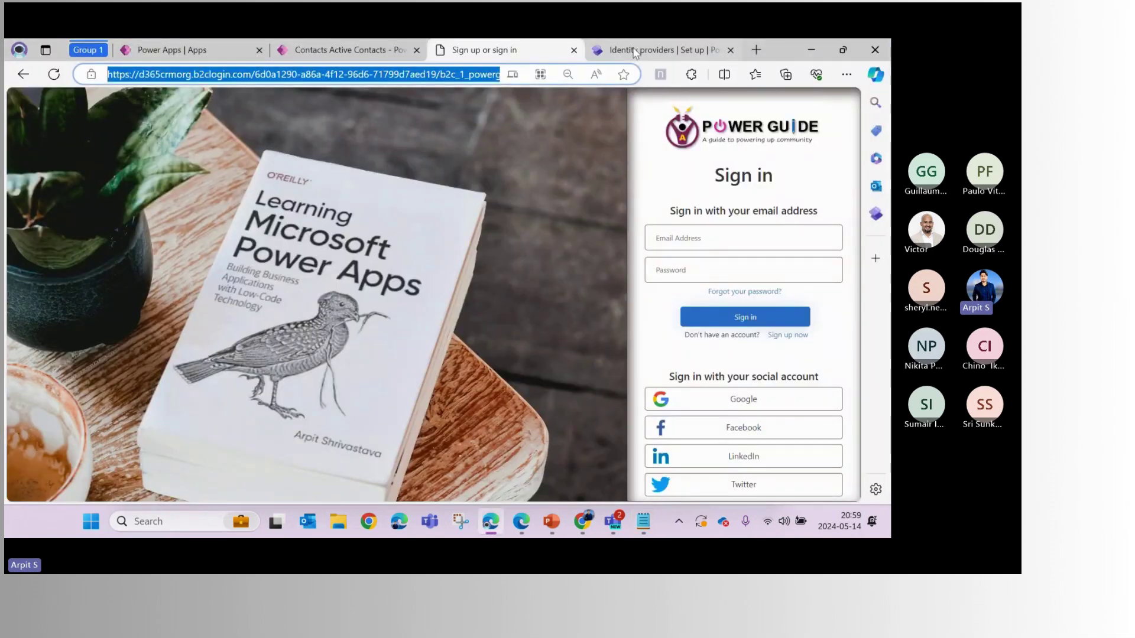
{"action": "left_click", "coordinate": [650, 49]}
{"action": "scroll", "coordinate": [645, 413], "scroll_direction": "down", "scroll_amount": 1}
{"action": "left_click_drag", "start_coordinate": [650, 358], "coordinate": [454, 369]}
{"action": "left_click_drag", "start_coordinate": [465, 412], "coordinate": [767, 407]}
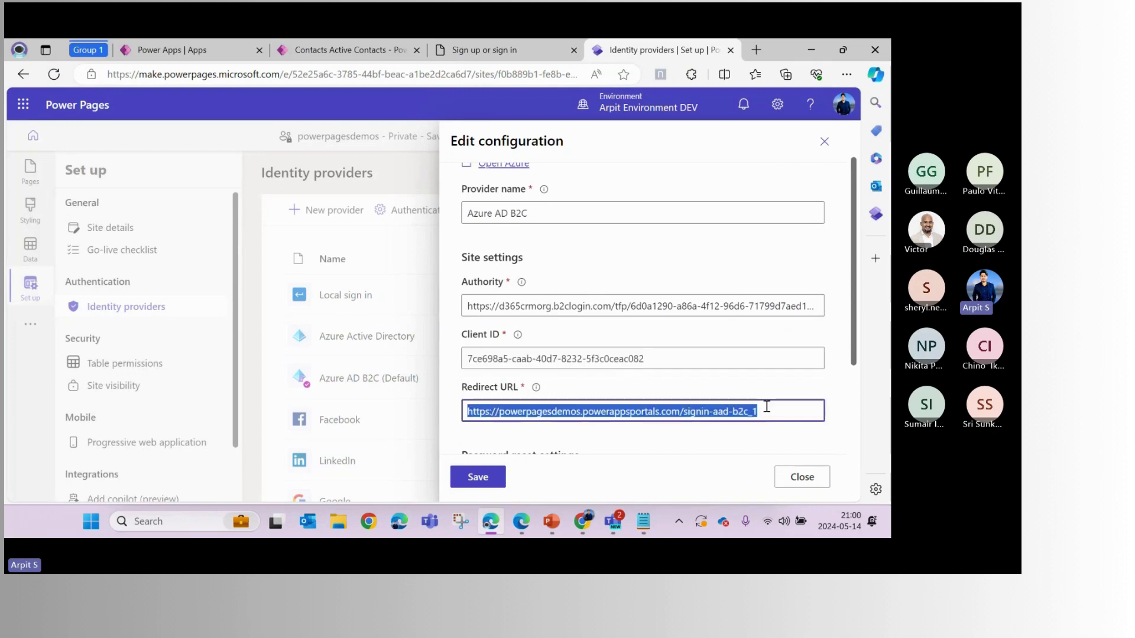
{"action": "key", "text": "alt+Tab"}
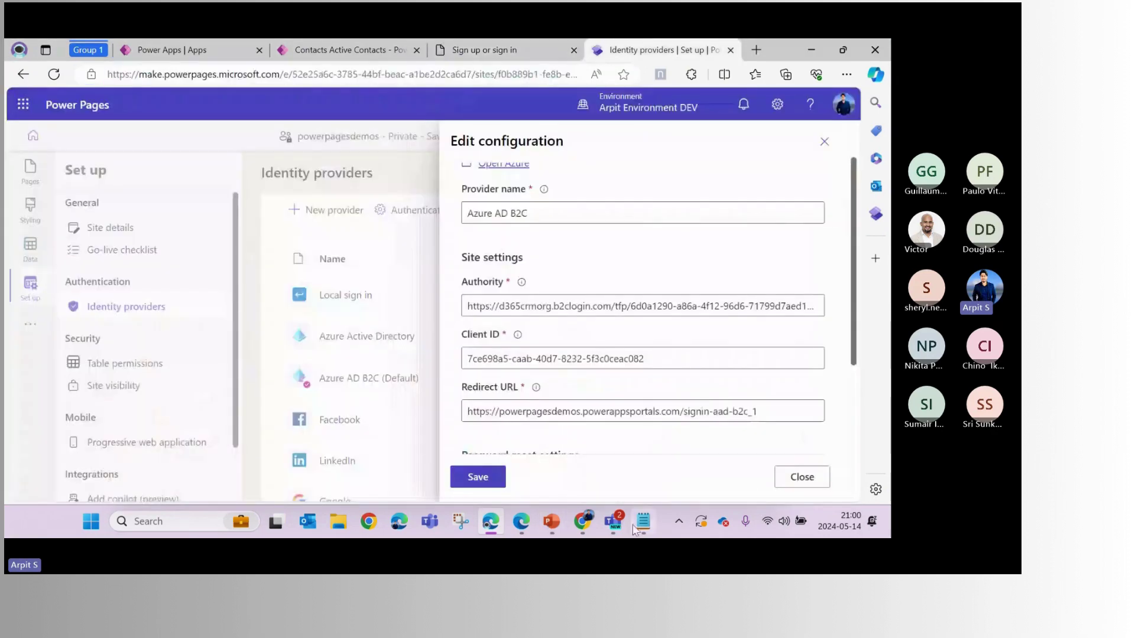
{"action": "left_click", "coordinate": [313, 286]}
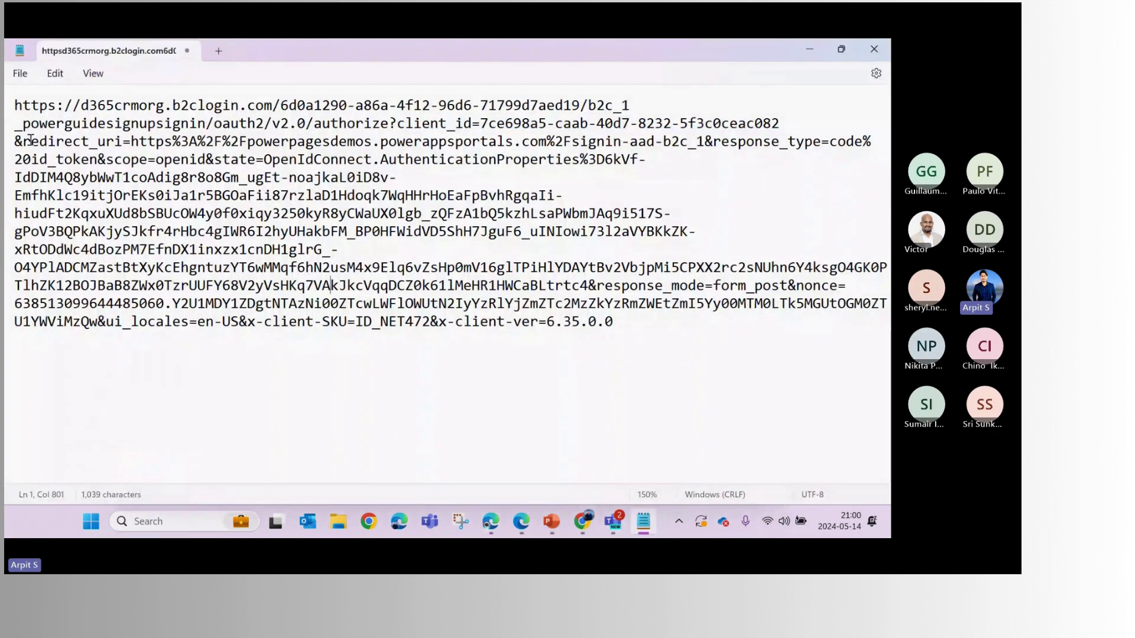
{"action": "left_click_drag", "start_coordinate": [30, 140], "coordinate": [598, 142]}
{"action": "left_click", "coordinate": [364, 177]}
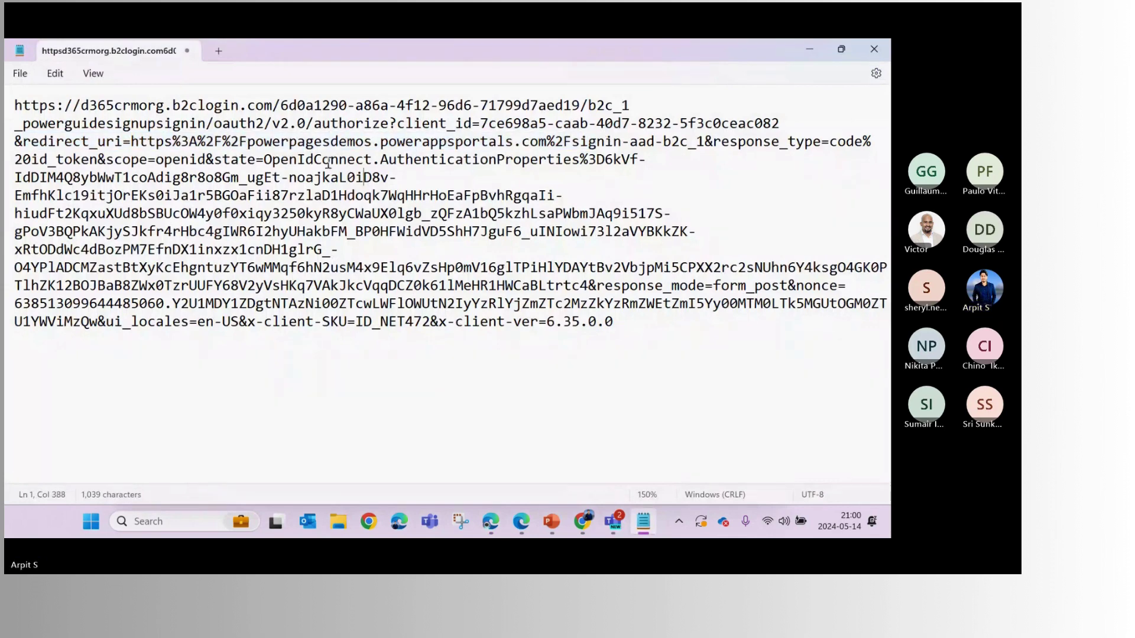
{"action": "left_click_drag", "start_coordinate": [15, 105], "coordinate": [305, 123]}
Cross-check the URL's redirect and state portion against the provider configuration settings
{"action": "key", "text": "alt+Tab"}
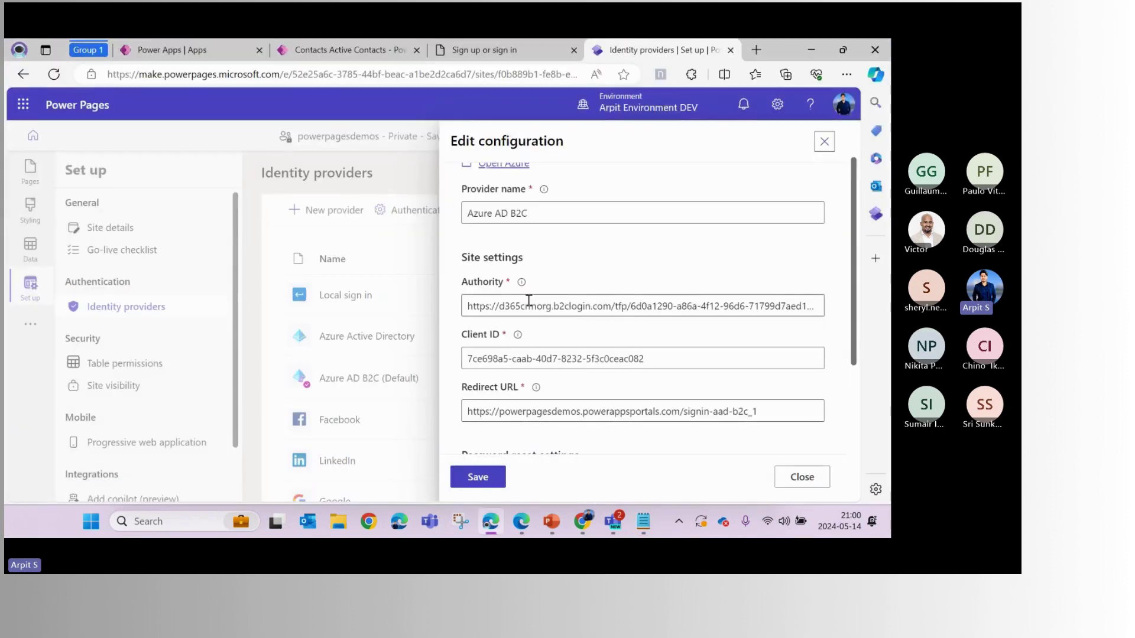
{"action": "scroll", "coordinate": [531, 331], "scroll_direction": "up", "scroll_amount": 2}
{"action": "left_click_drag", "start_coordinate": [484, 362], "coordinate": [580, 357]}
{"action": "key", "text": "alt+Tab"}
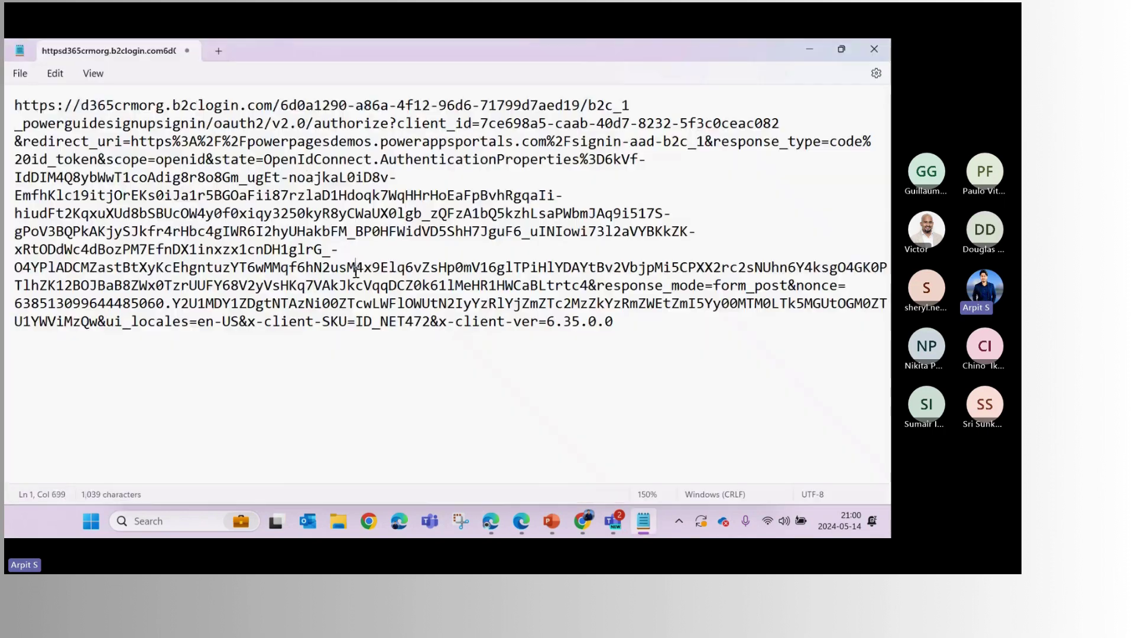
{"action": "left_click_drag", "start_coordinate": [298, 141], "coordinate": [416, 299]}
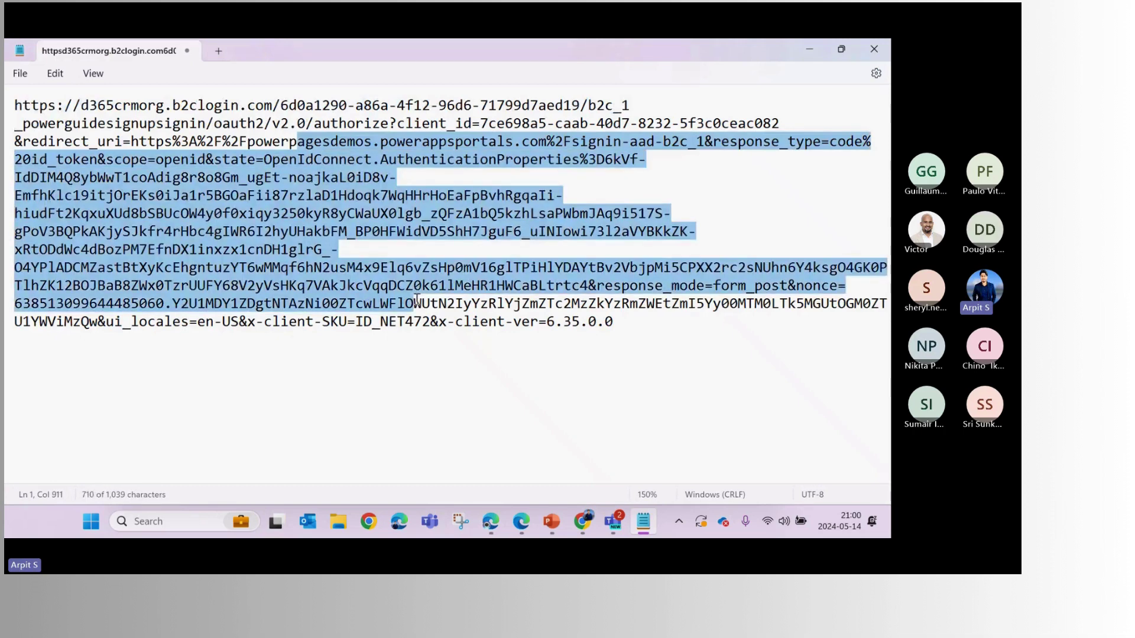
{"action": "left_click", "coordinate": [265, 213]}
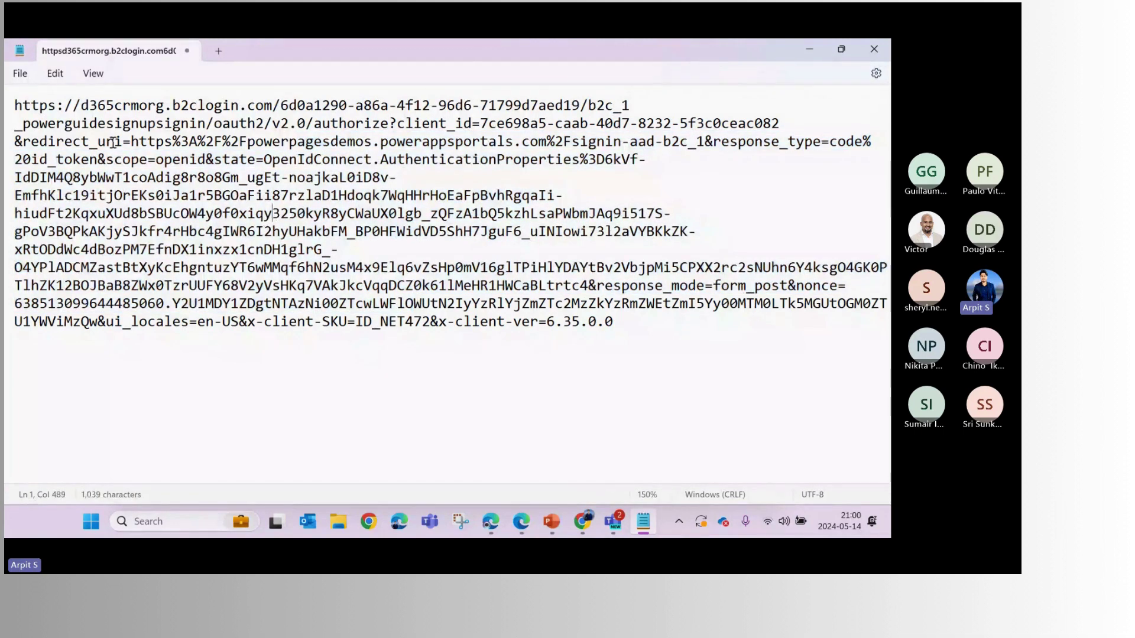
{"action": "left_click_drag", "start_coordinate": [13, 105], "coordinate": [600, 320]}
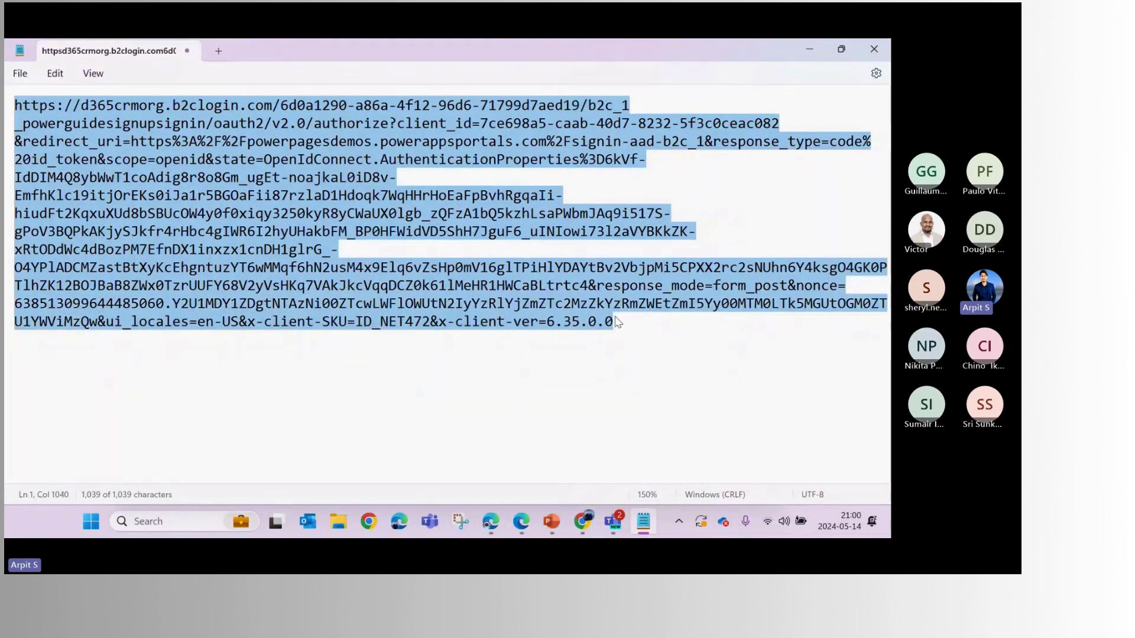
{"action": "left_click", "coordinate": [524, 285]}
{"action": "key", "text": "alt+Tab"}
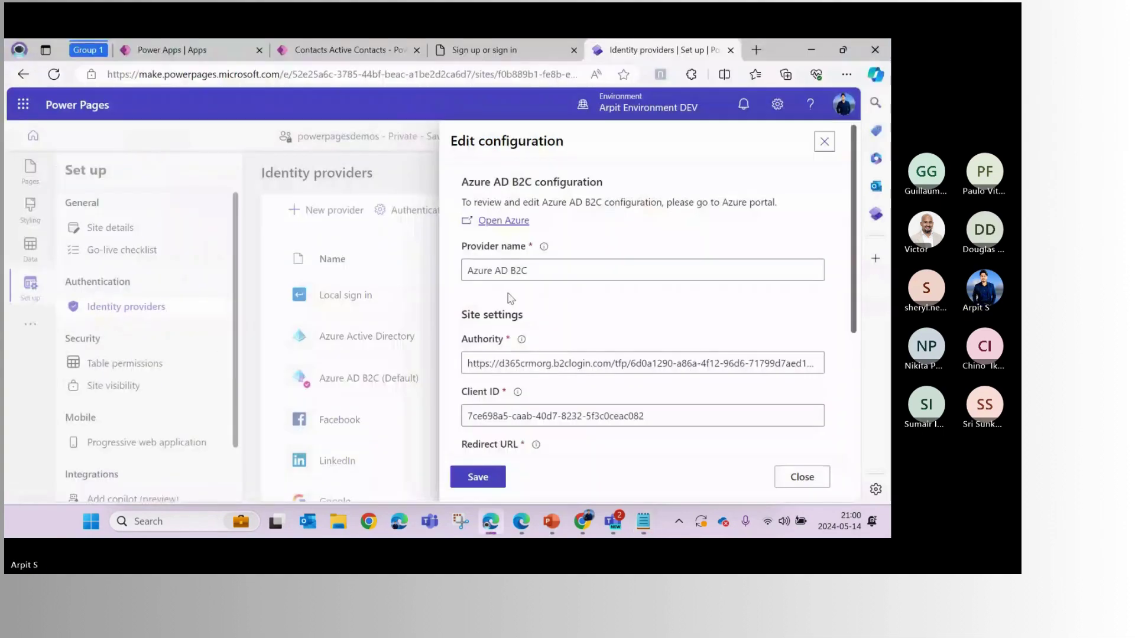
{"action": "left_click", "coordinate": [557, 58]}
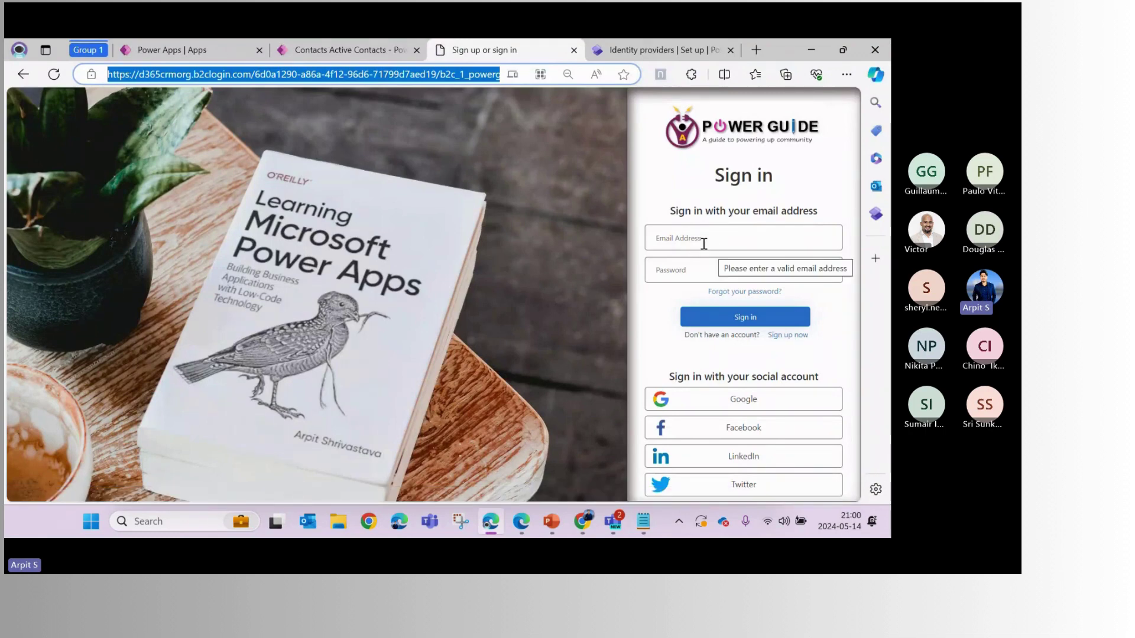
Start a new sign-up and autofill the email, names and job title Architect from saved entries
{"action": "left_click", "coordinate": [784, 338]}
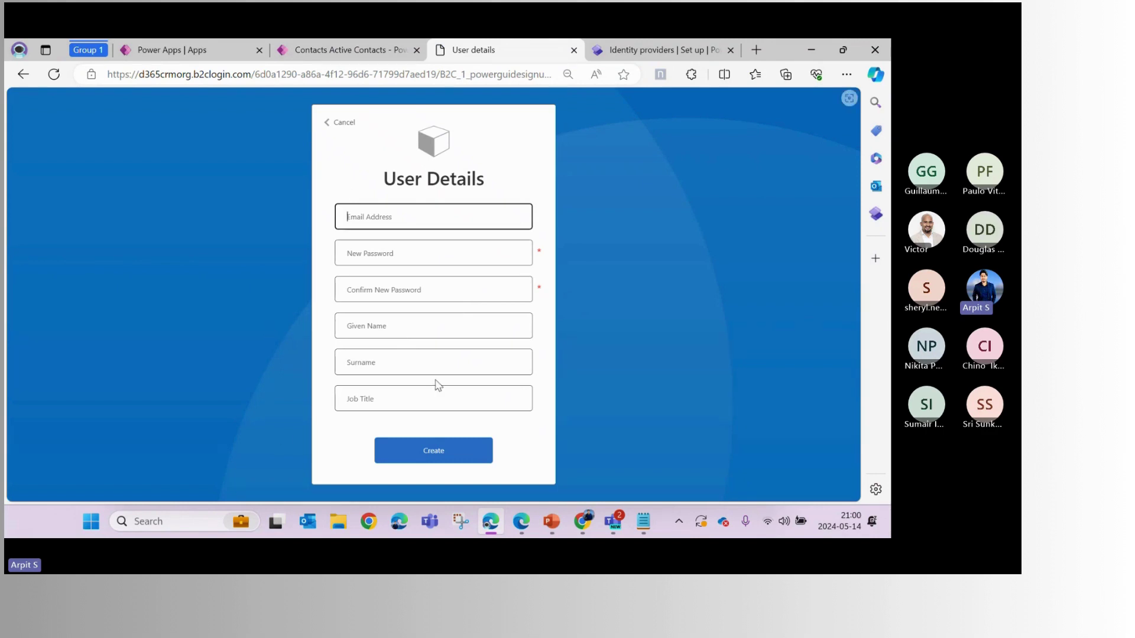
{"action": "left_click", "coordinate": [378, 218]}
{"action": "key", "text": "Down"}
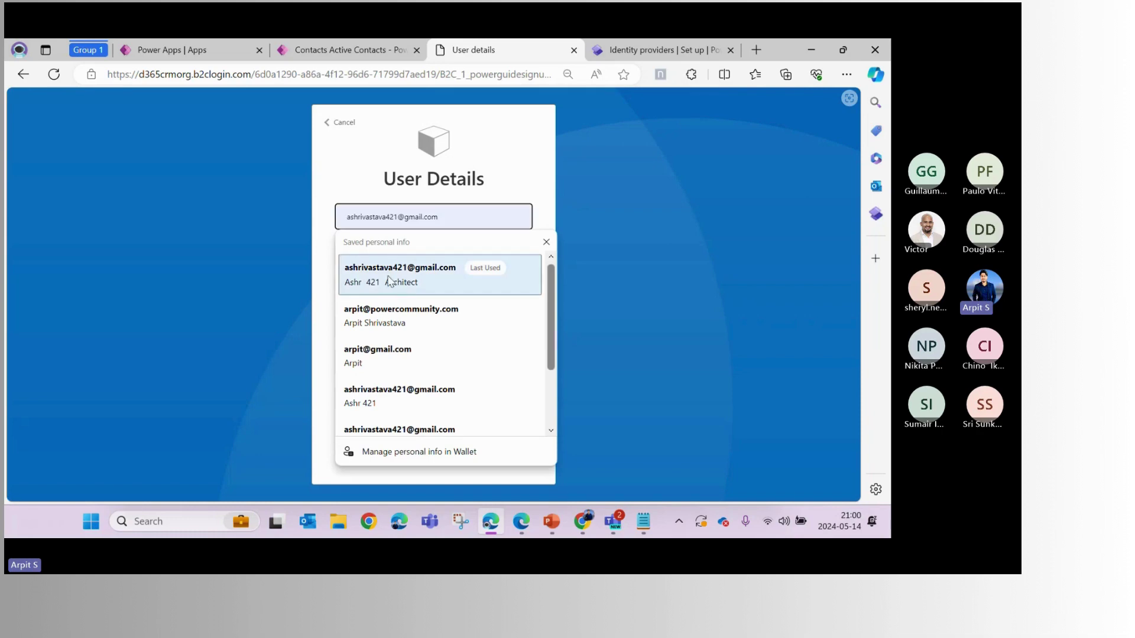
{"action": "key", "text": "Return"}
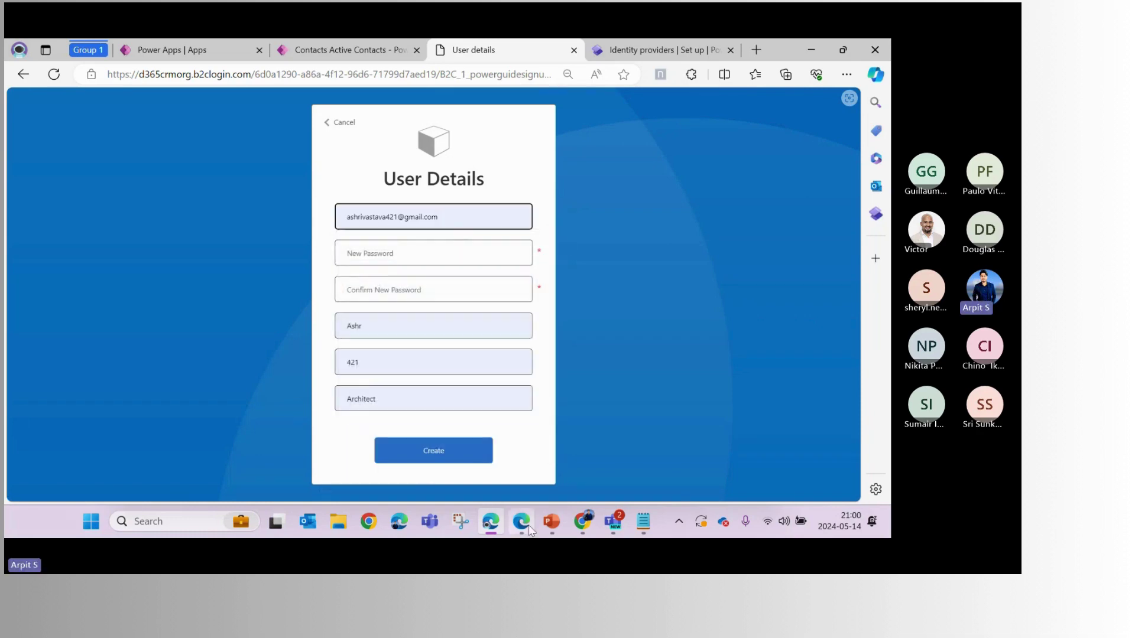
{"action": "left_click", "coordinate": [521, 522]}
Switch to the Azure AD B2C portal tab and open the directory's Users list
{"action": "left_click", "coordinate": [260, 49]}
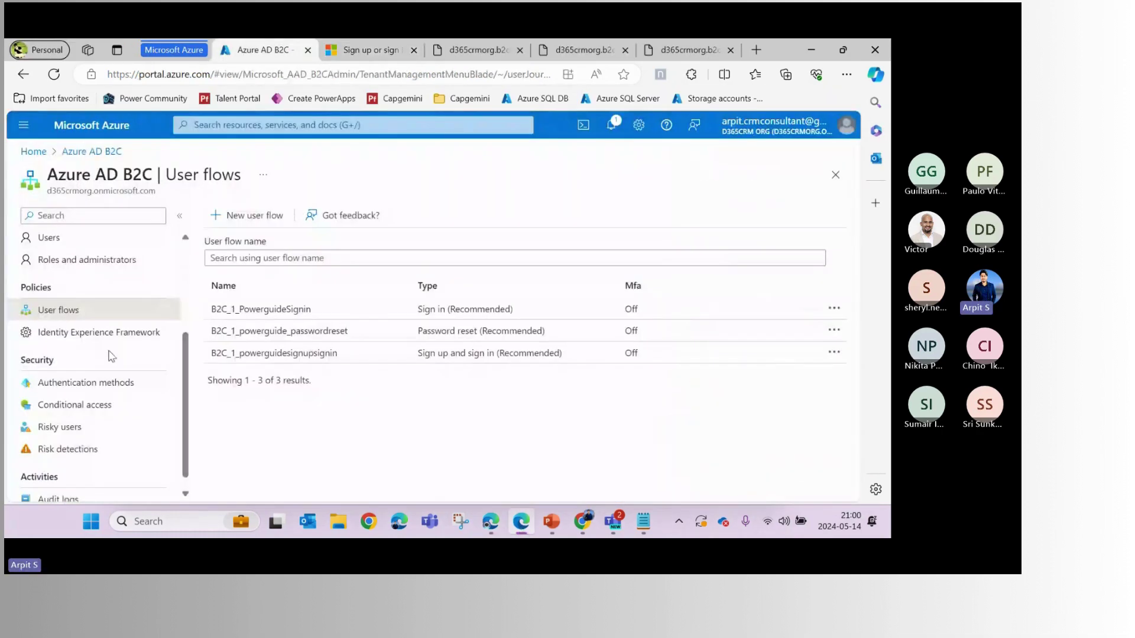
{"action": "scroll", "coordinate": [111, 338], "scroll_direction": "up", "scroll_amount": 3}
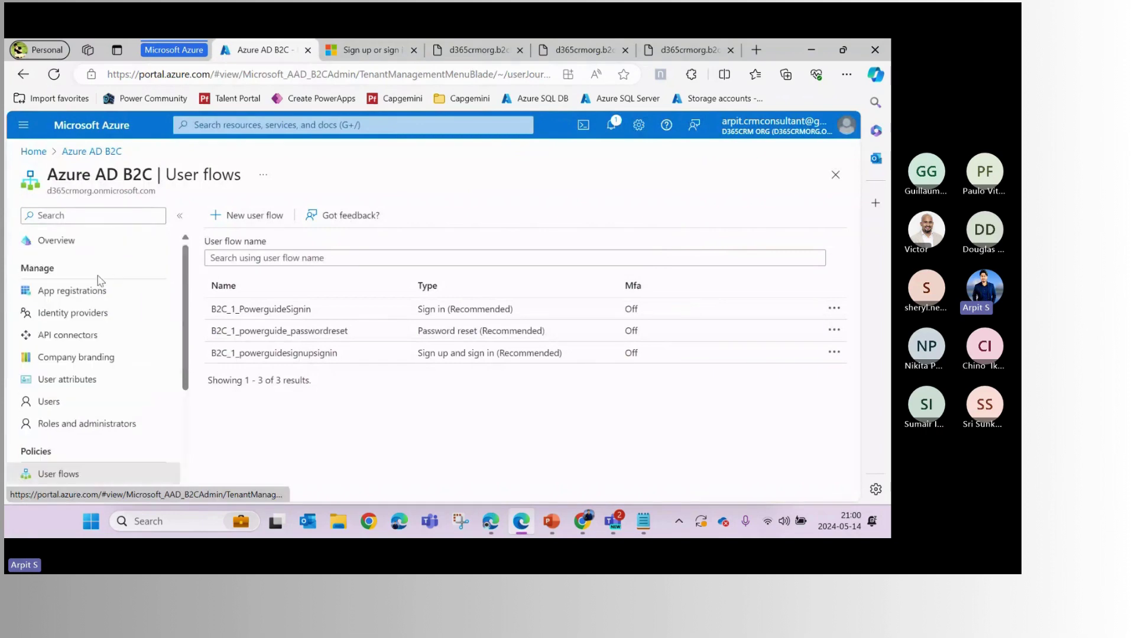
{"action": "left_click", "coordinate": [59, 403]}
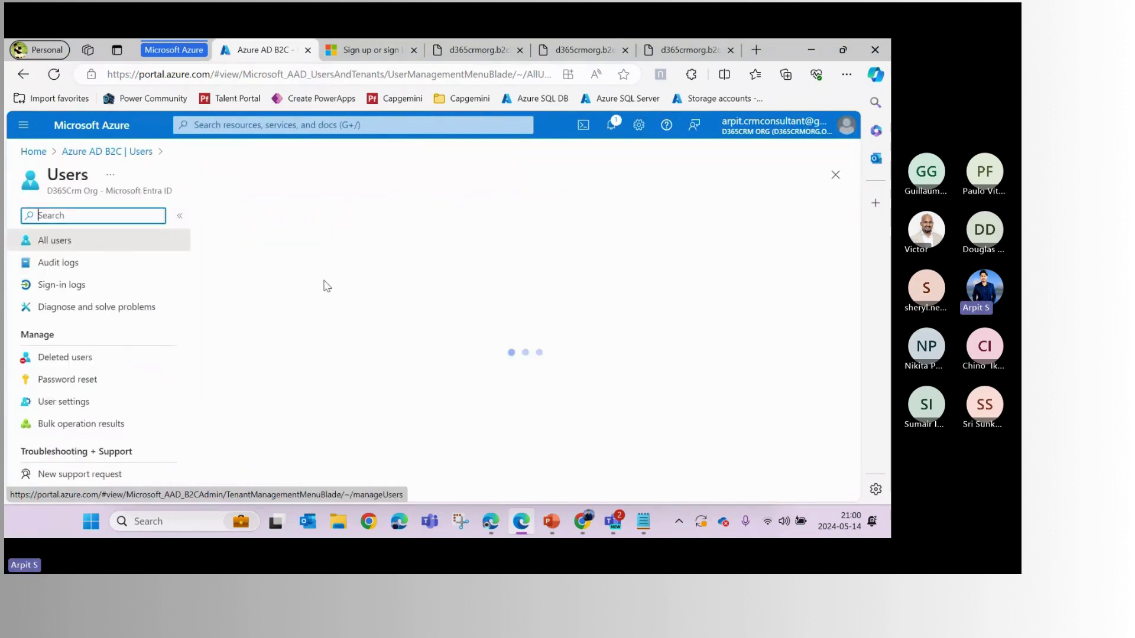
{"action": "scroll", "coordinate": [327, 286], "scroll_direction": "down", "scroll_amount": 1}
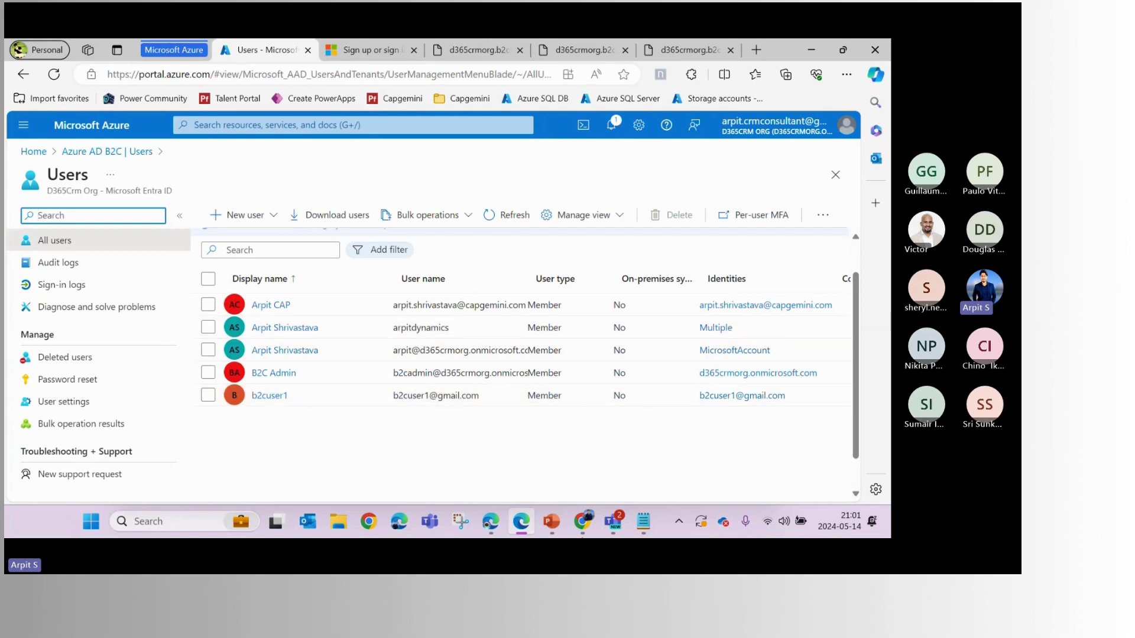
{"action": "left_click", "coordinate": [490, 521]}
Enter the account password in both New Password and Confirm New Password
{"action": "left_click", "coordinate": [401, 258]}
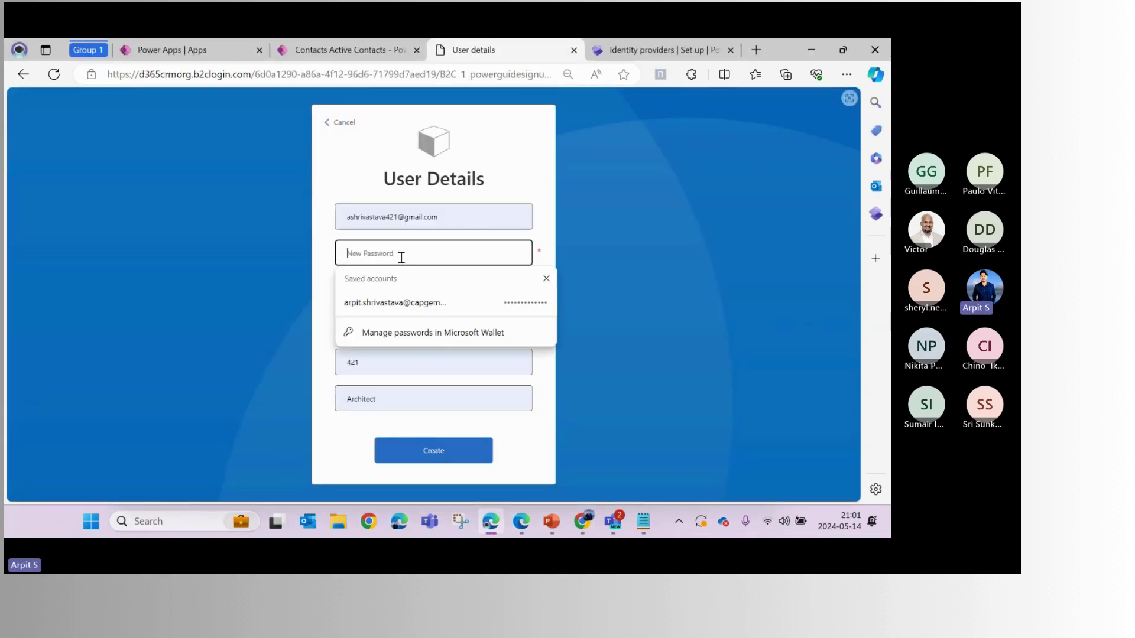
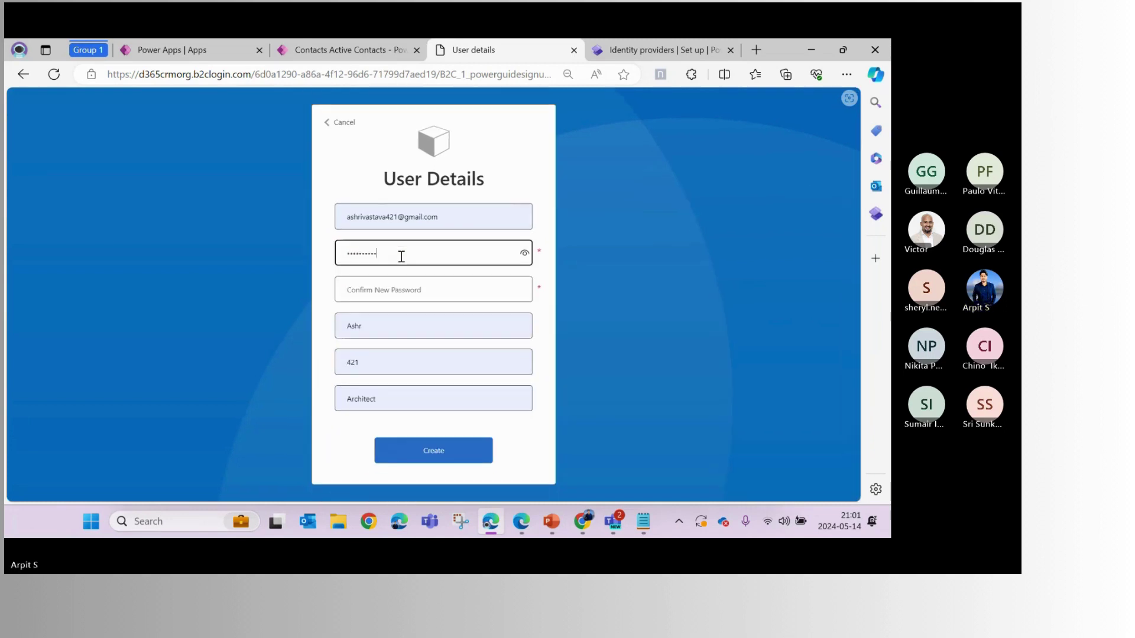
{"action": "key", "text": "Tab"}
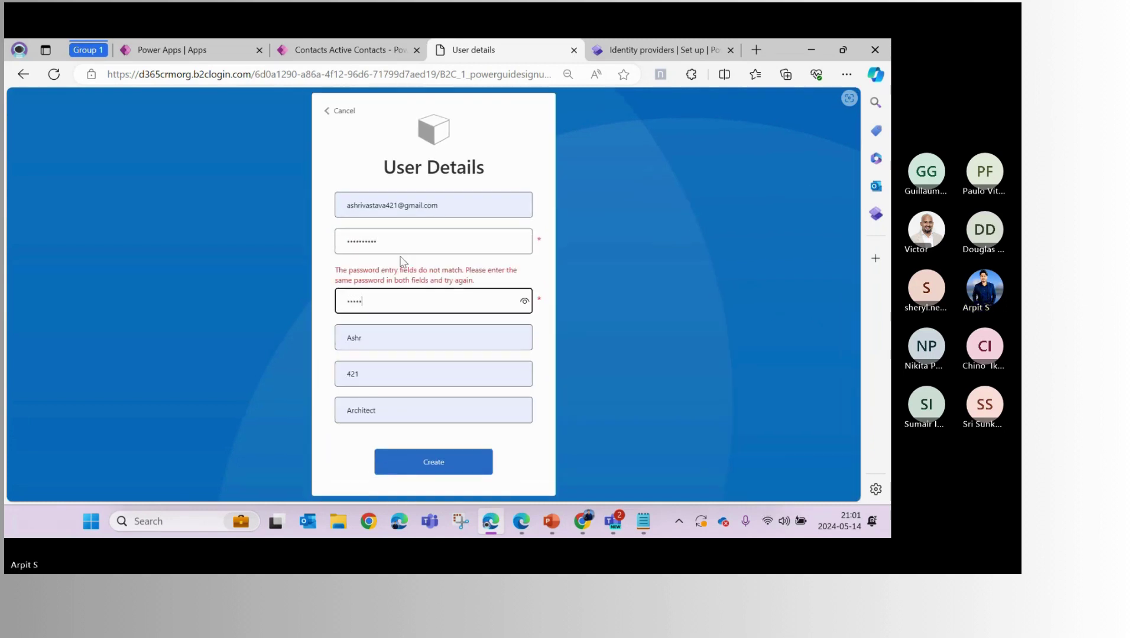
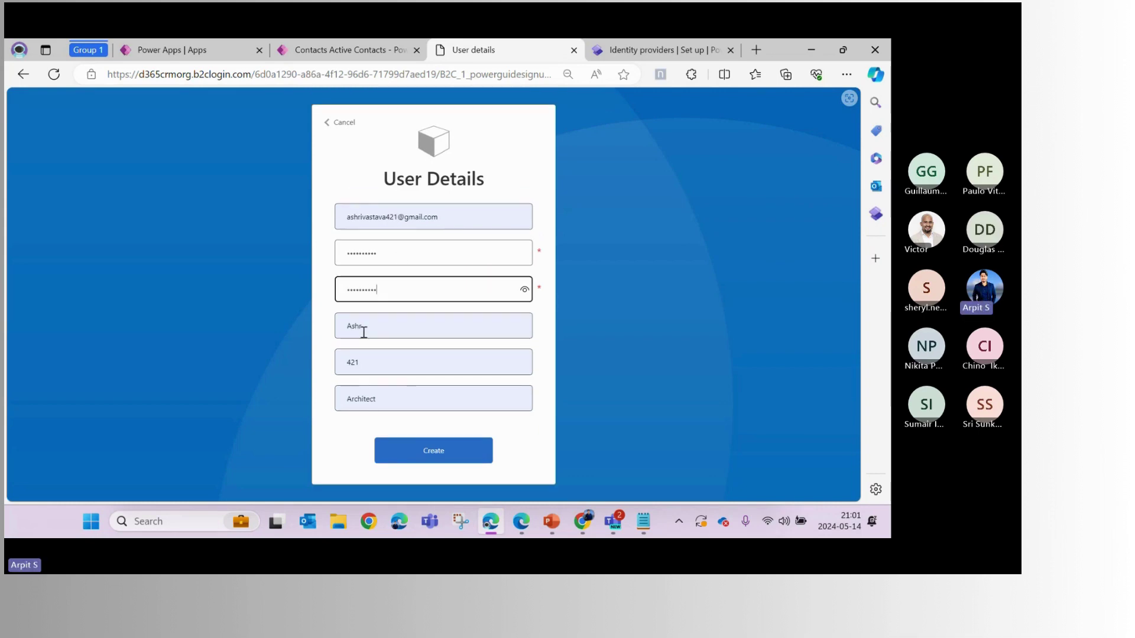
Empty the autofilled given name, surname and job title fields
{"action": "left_click", "coordinate": [363, 332]}
{"action": "left_click_drag", "start_coordinate": [363, 332], "coordinate": [333, 332]}
{"action": "key", "text": "BackSpace"}
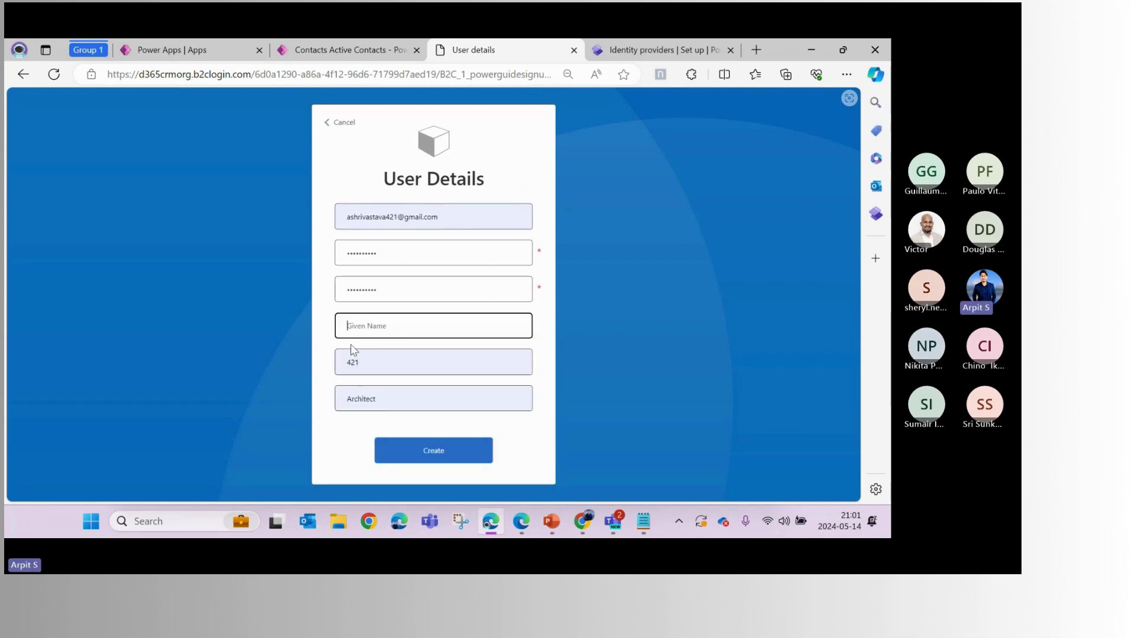
{"action": "left_click", "coordinate": [353, 354]}
{"action": "left_click", "coordinate": [376, 307]}
{"action": "left_click", "coordinate": [380, 398]}
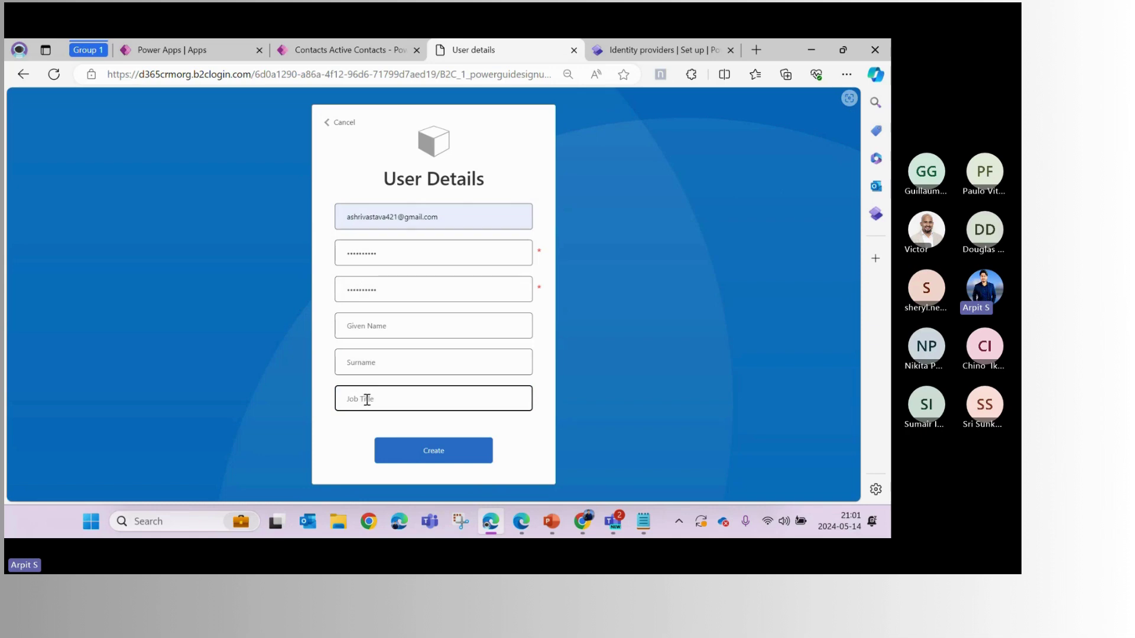
{"action": "left_click", "coordinate": [520, 521]}
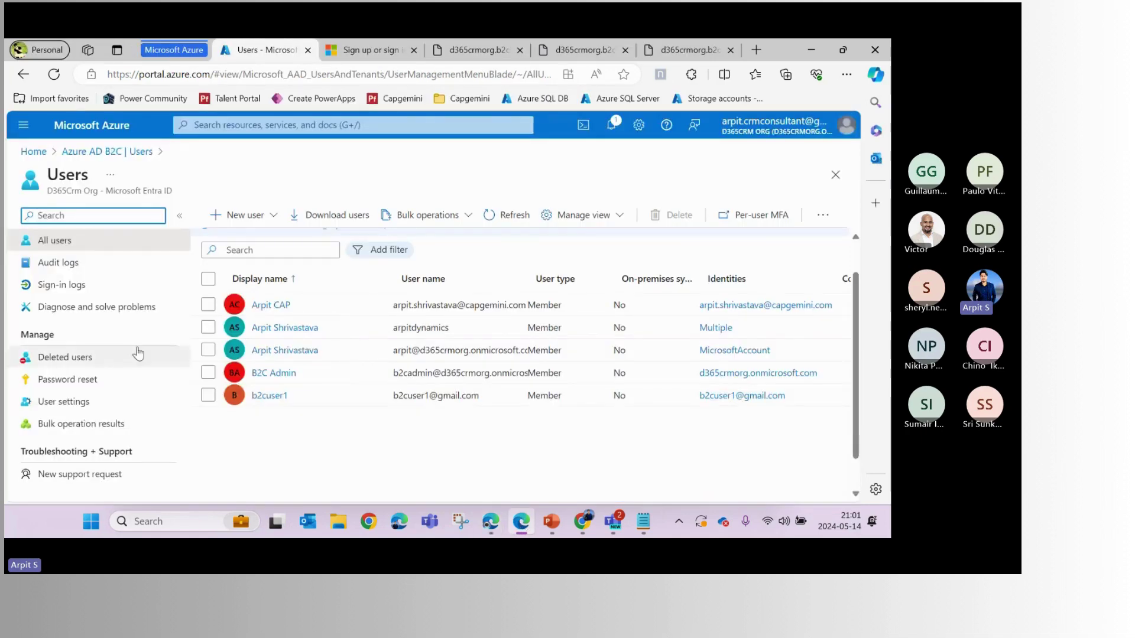
Open User attributes of the B2C_1_powerguidesignupsignin user flow to review the collected details
{"action": "left_click", "coordinate": [88, 151]}
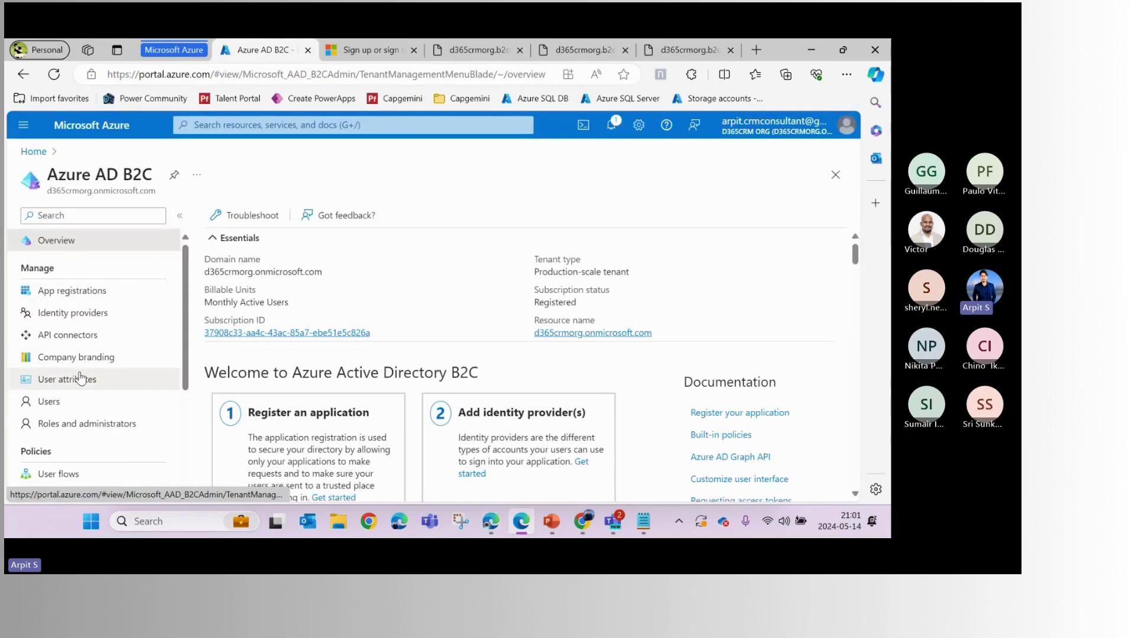
{"action": "scroll", "coordinate": [95, 355], "scroll_direction": "down", "scroll_amount": 3}
{"action": "left_click", "coordinate": [147, 311]}
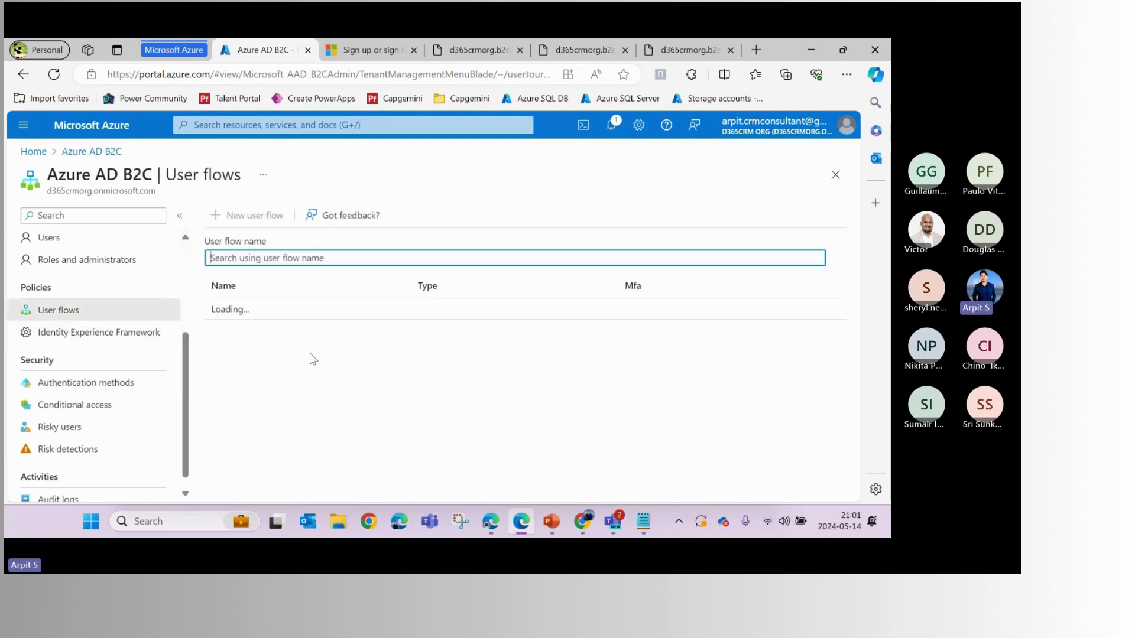
{"action": "left_click", "coordinate": [288, 356]}
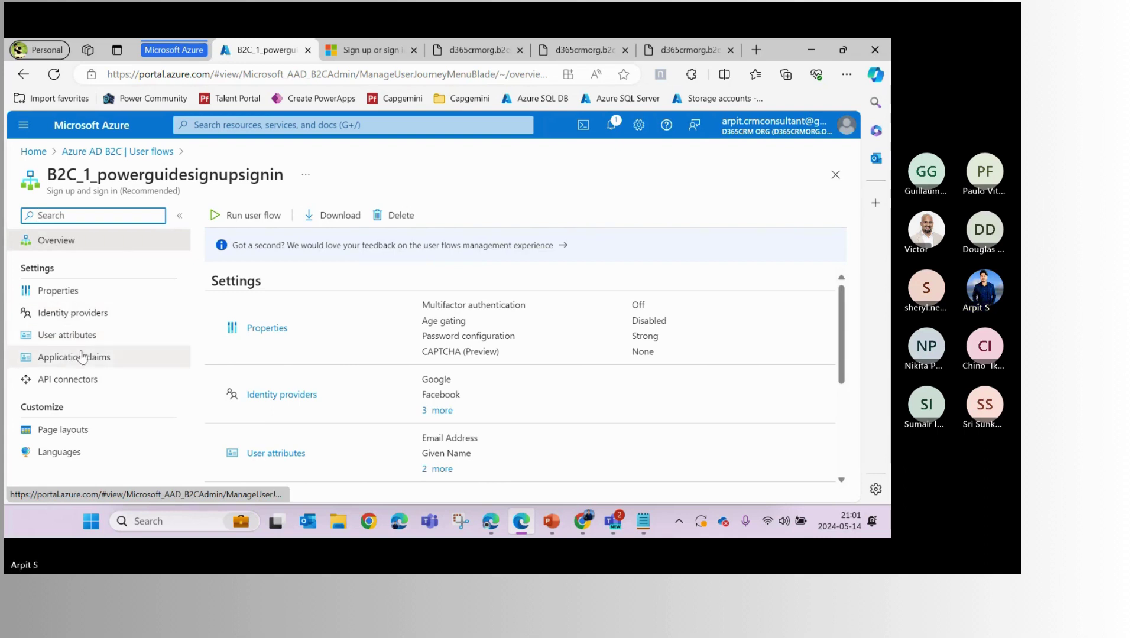
{"action": "left_click", "coordinate": [67, 334]}
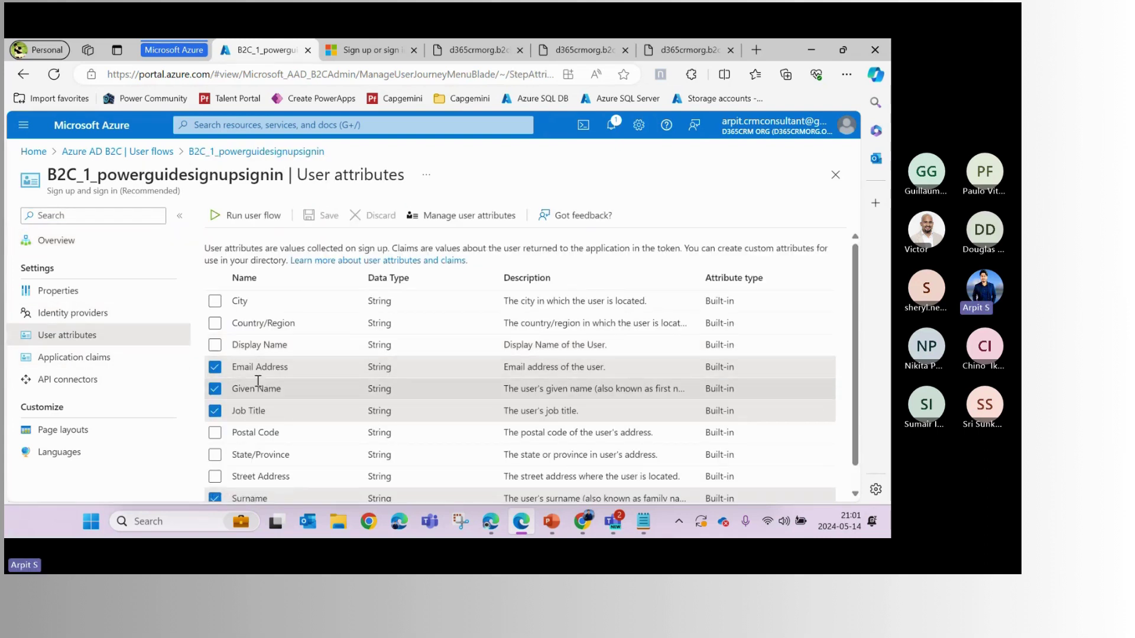
{"action": "scroll", "coordinate": [260, 388], "scroll_direction": "down", "scroll_amount": 1}
{"action": "key", "text": "alt+Tab"}
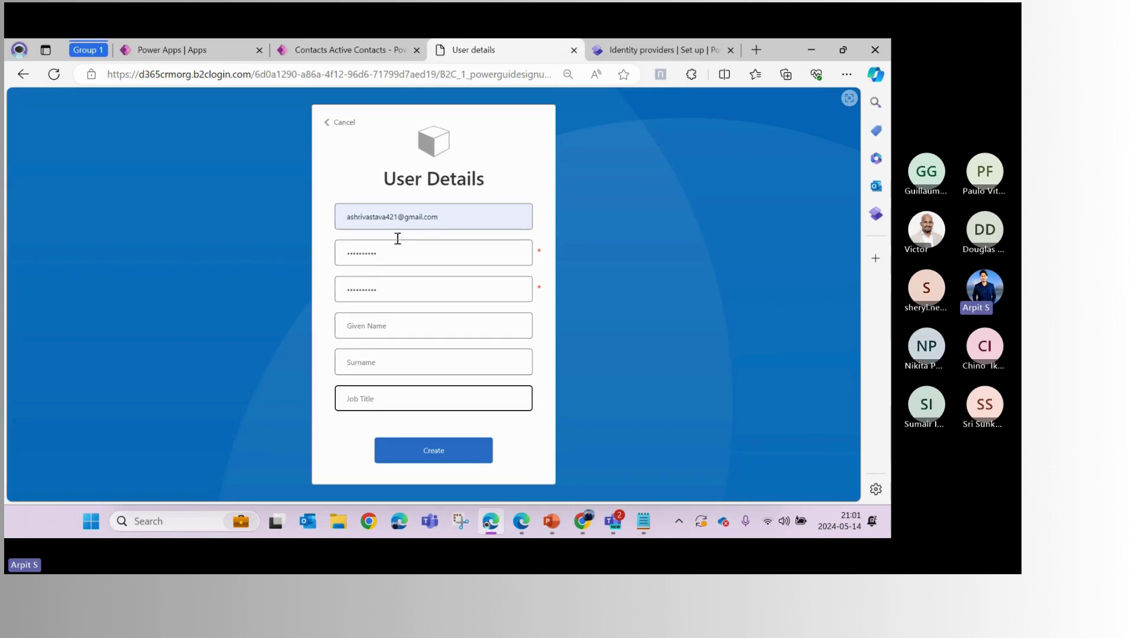
Autofill the given name and surname, and set the job title to Microsoft MVP
{"action": "left_click", "coordinate": [376, 324]}
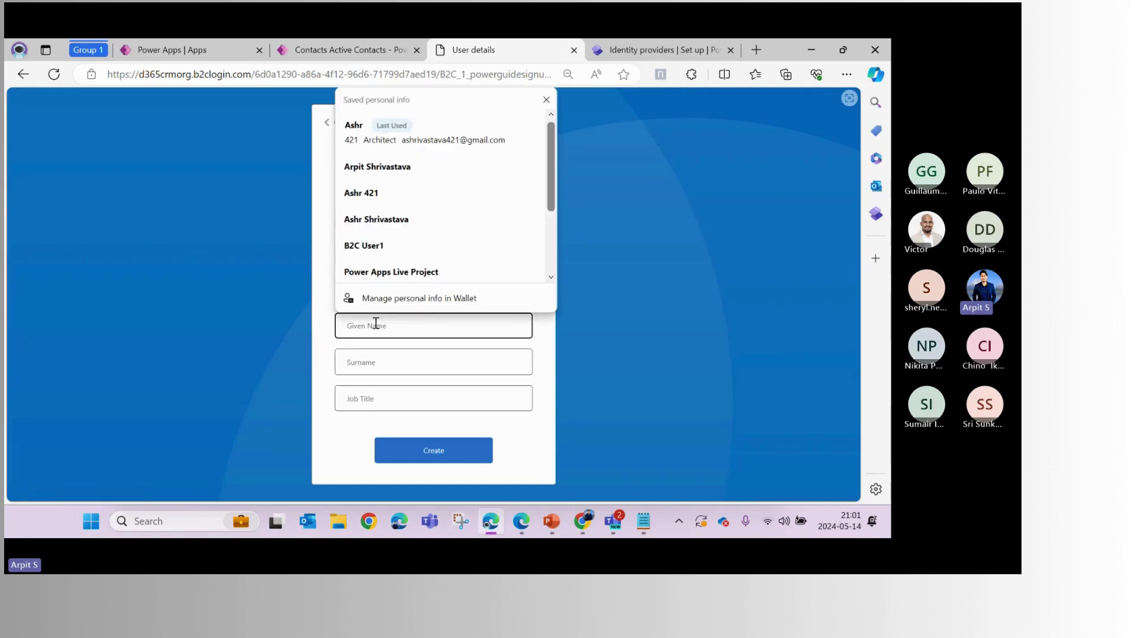
{"action": "left_click", "coordinate": [384, 166]}
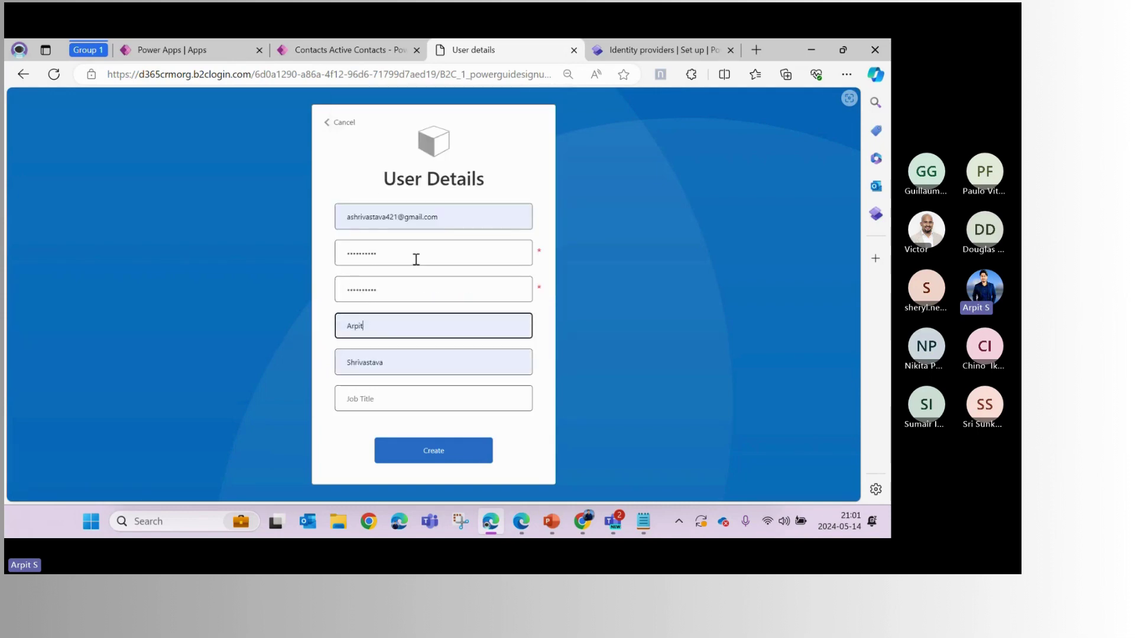
{"action": "left_click", "coordinate": [369, 393]}
{"action": "left_click", "coordinate": [385, 305]}
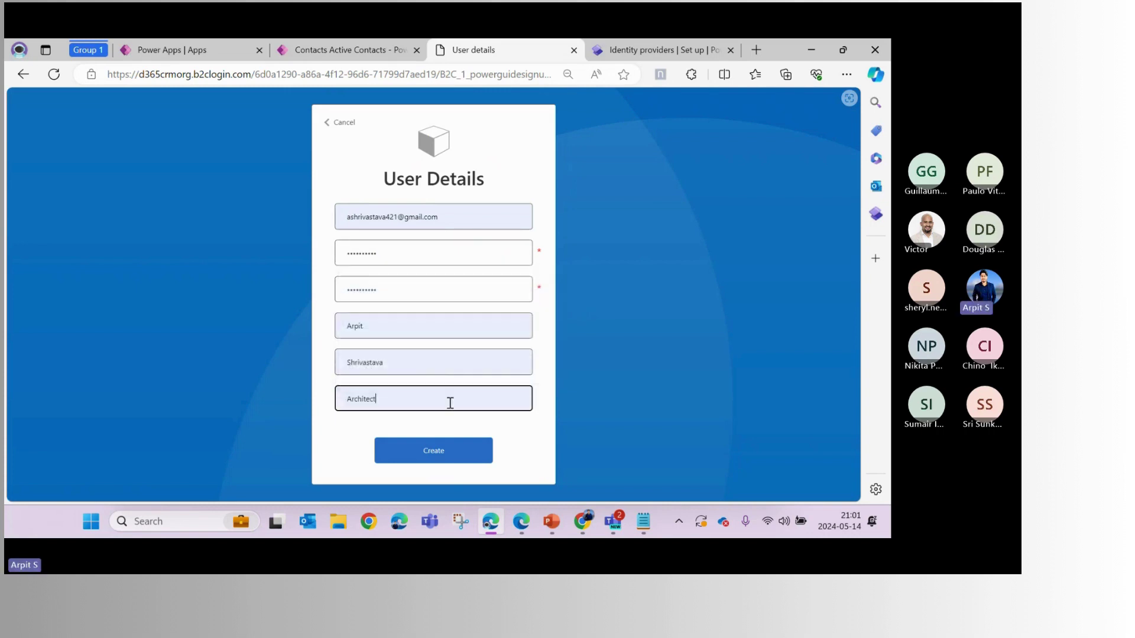
{"action": "double_click", "coordinate": [355, 397]}
{"action": "type", "text": "Microsoft"}
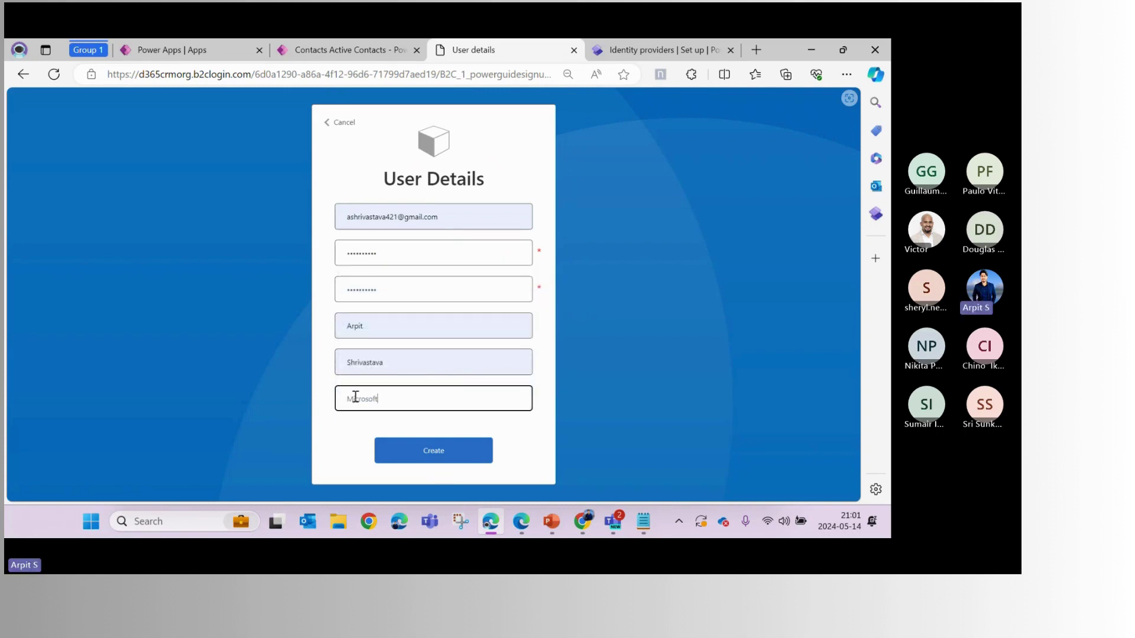
{"action": "type", "text": " MVP"}
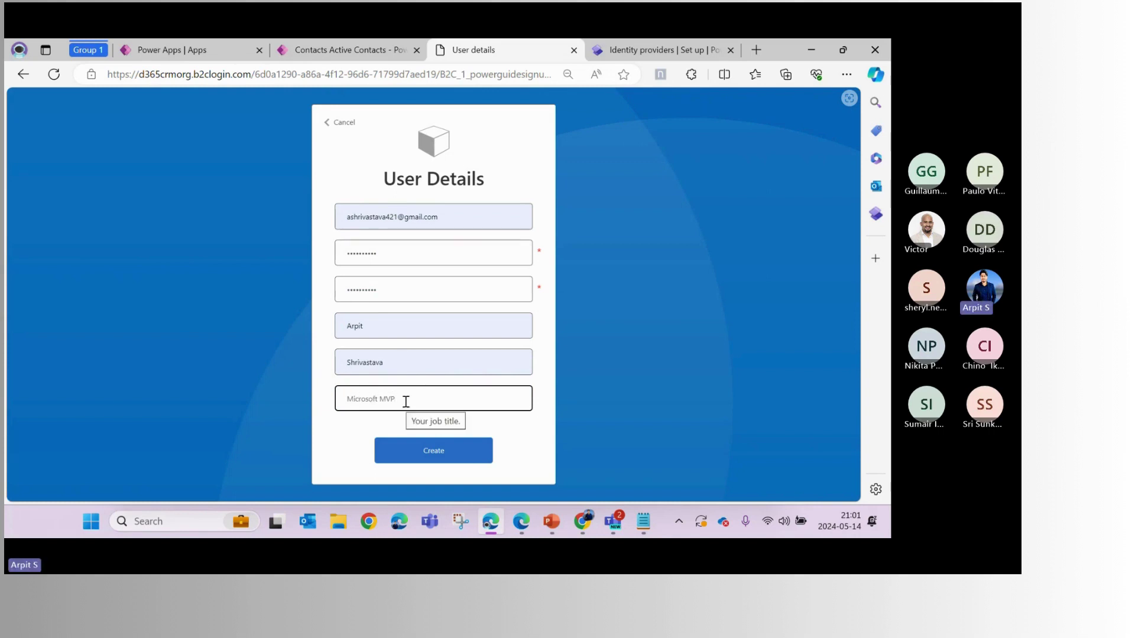
{"action": "left_click_drag", "start_coordinate": [404, 399], "coordinate": [345, 402]}
{"action": "left_click", "coordinate": [376, 329]}
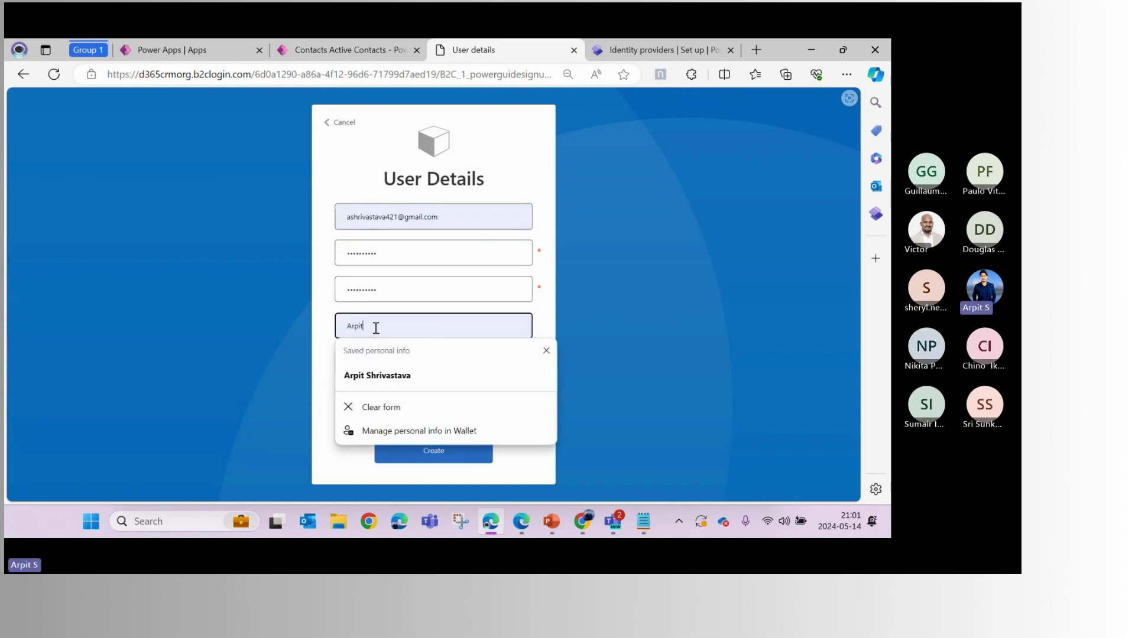
{"action": "left_click", "coordinate": [600, 370]}
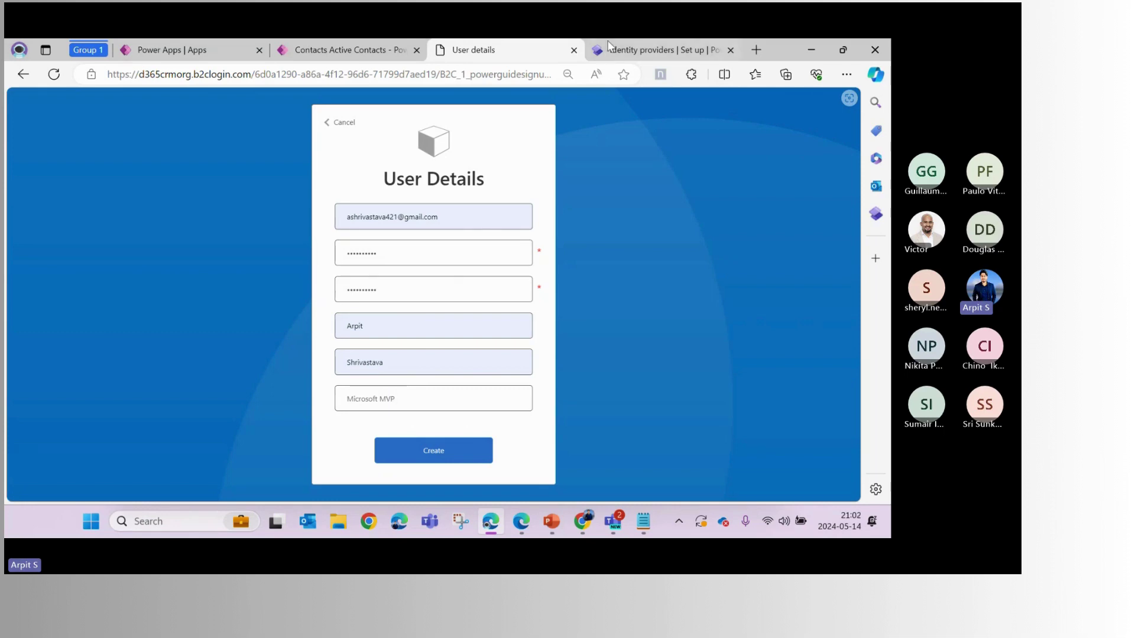
Correct the provider's registration claims mapping from JobTitle to jobTitle
{"action": "left_click", "coordinate": [662, 49]}
{"action": "scroll", "coordinate": [525, 412], "scroll_direction": "down", "scroll_amount": 8}
{"action": "scroll", "coordinate": [524, 412], "scroll_direction": "up", "scroll_amount": 1}
{"action": "scroll", "coordinate": [525, 411], "scroll_direction": "down", "scroll_amount": 1}
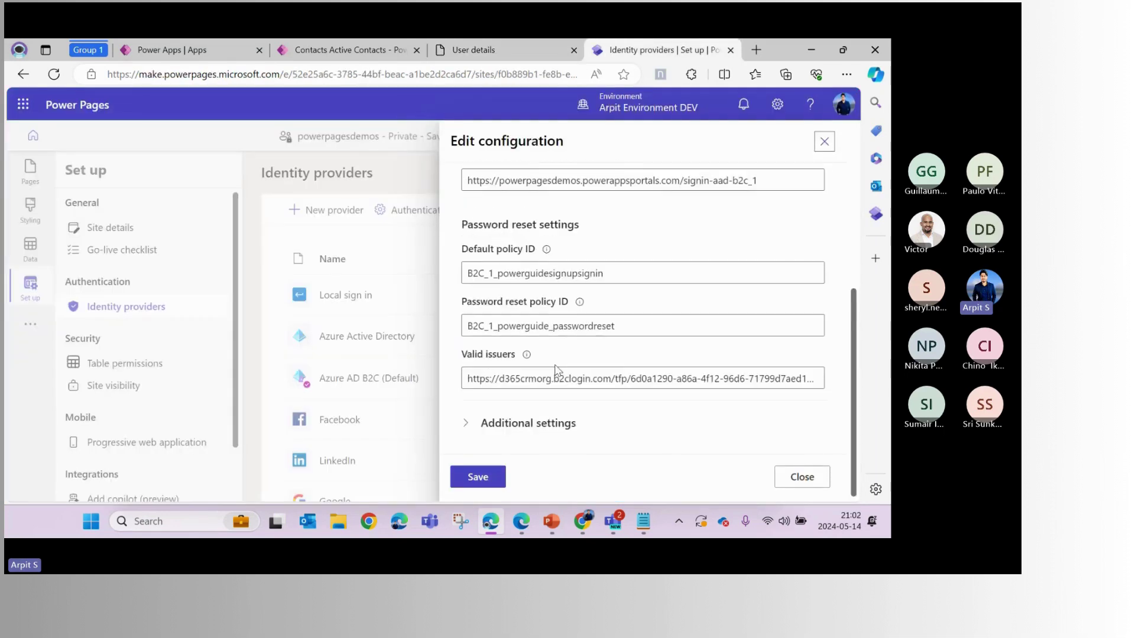
{"action": "left_click", "coordinate": [525, 418]}
{"action": "scroll", "coordinate": [520, 384], "scroll_direction": "down", "scroll_amount": 4}
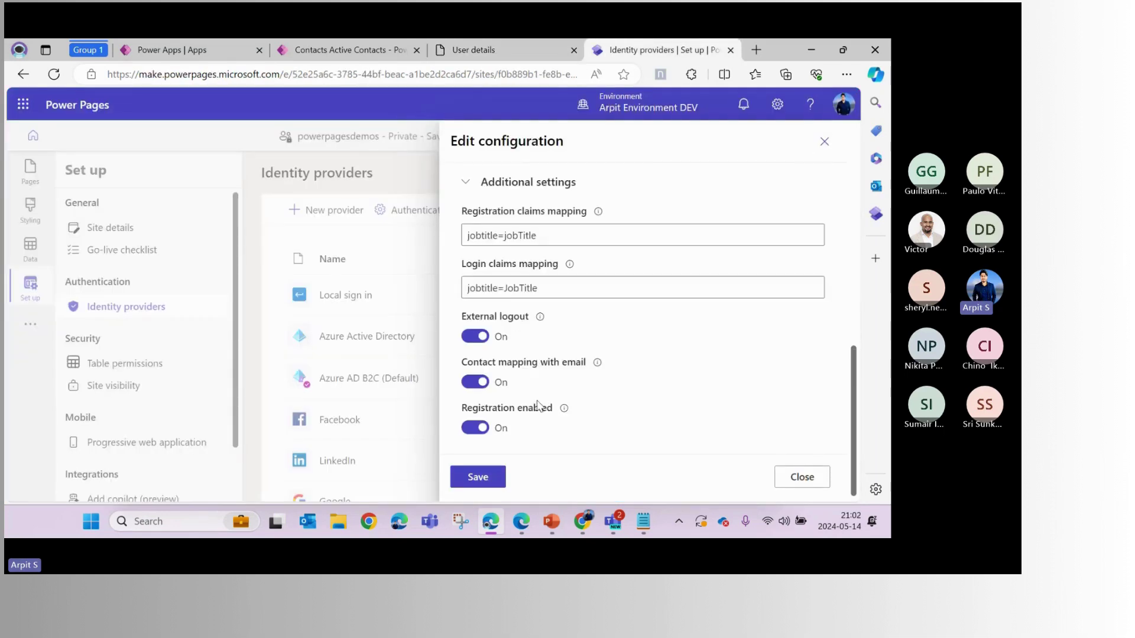
{"action": "left_click", "coordinate": [509, 235]}
{"action": "key", "text": "Delete"}
{"action": "type", "text": "j"}
{"action": "left_click", "coordinate": [543, 48]}
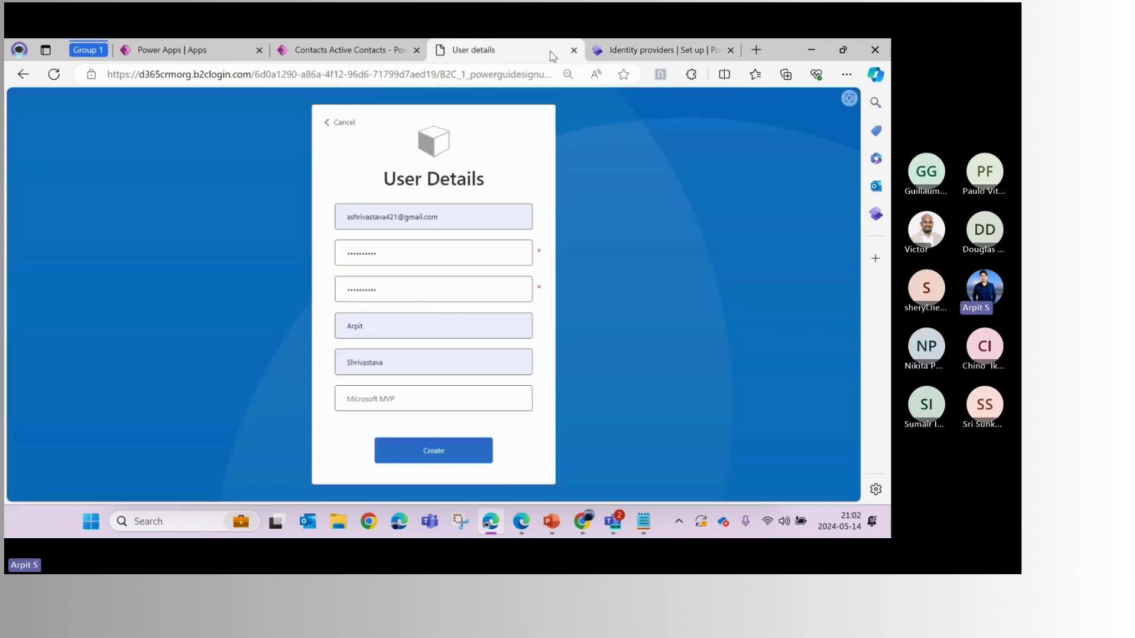
Create the B2C account, then review the prefilled Profile form and submit it with Update
{"action": "left_click", "coordinate": [442, 456]}
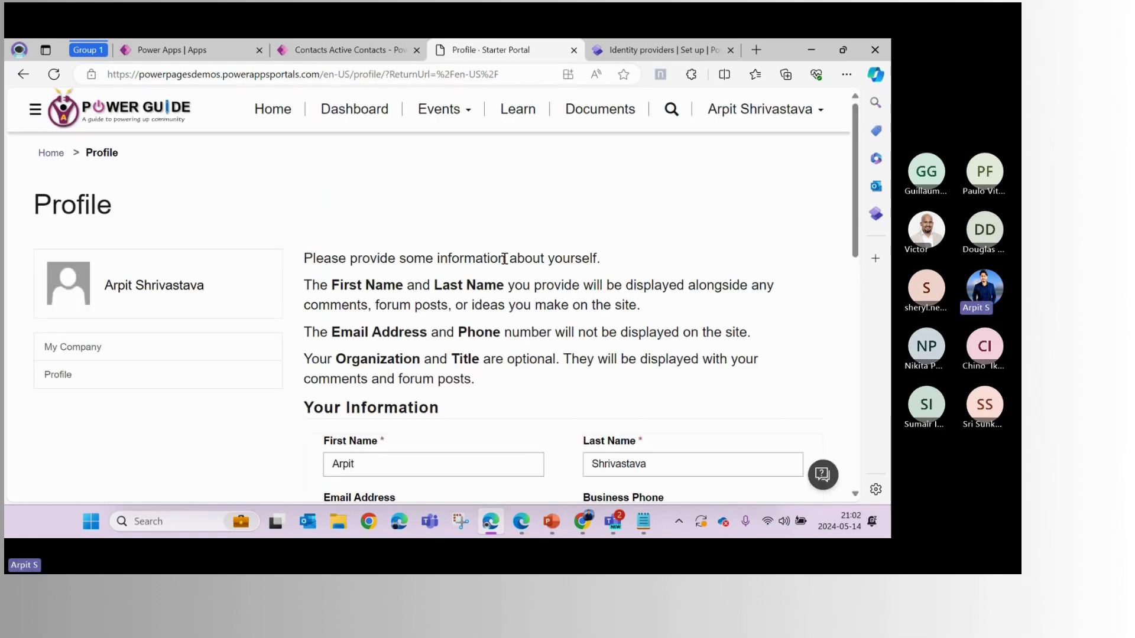
{"action": "scroll", "coordinate": [504, 259], "scroll_direction": "down", "scroll_amount": 4}
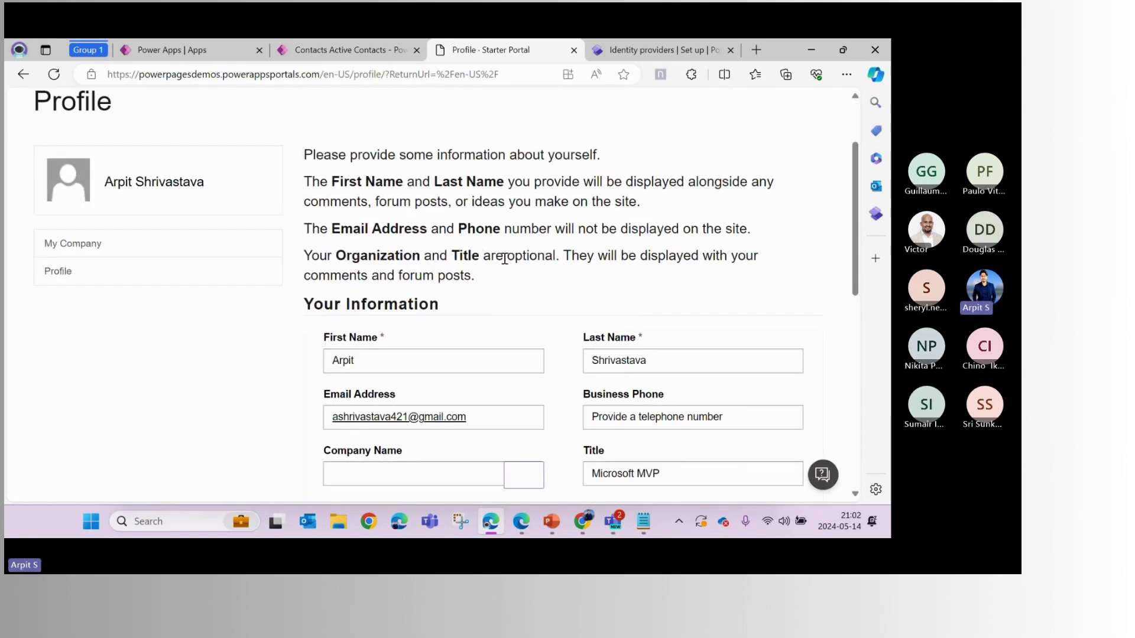
{"action": "double_click", "coordinate": [353, 217]}
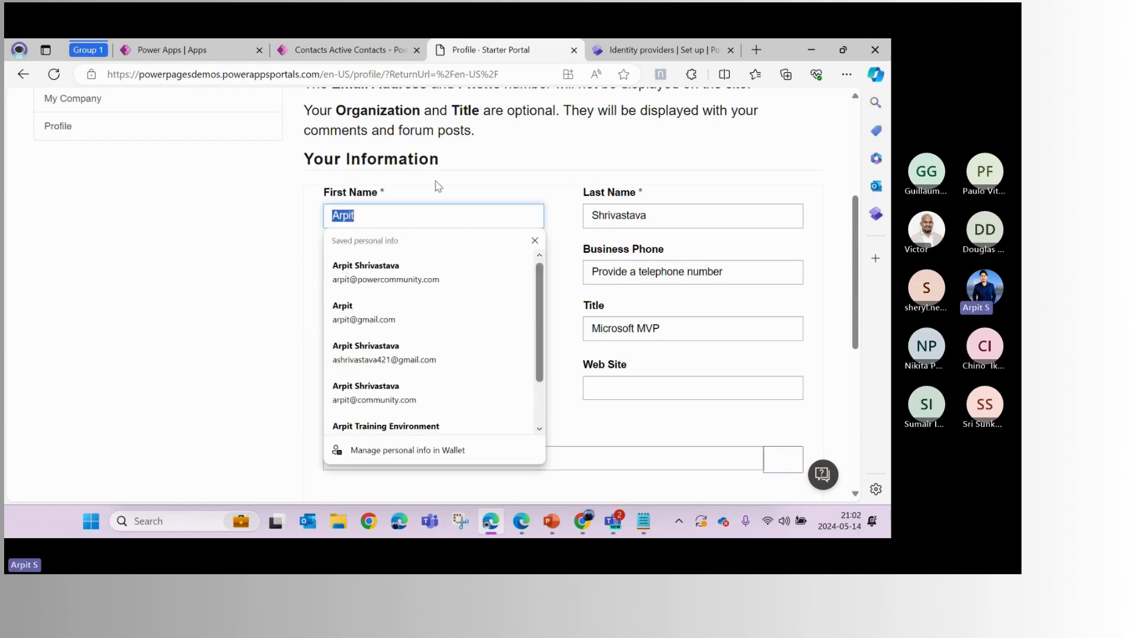
{"action": "left_click", "coordinate": [349, 217]}
{"action": "left_click", "coordinate": [346, 218]}
{"action": "left_click", "coordinate": [347, 214]}
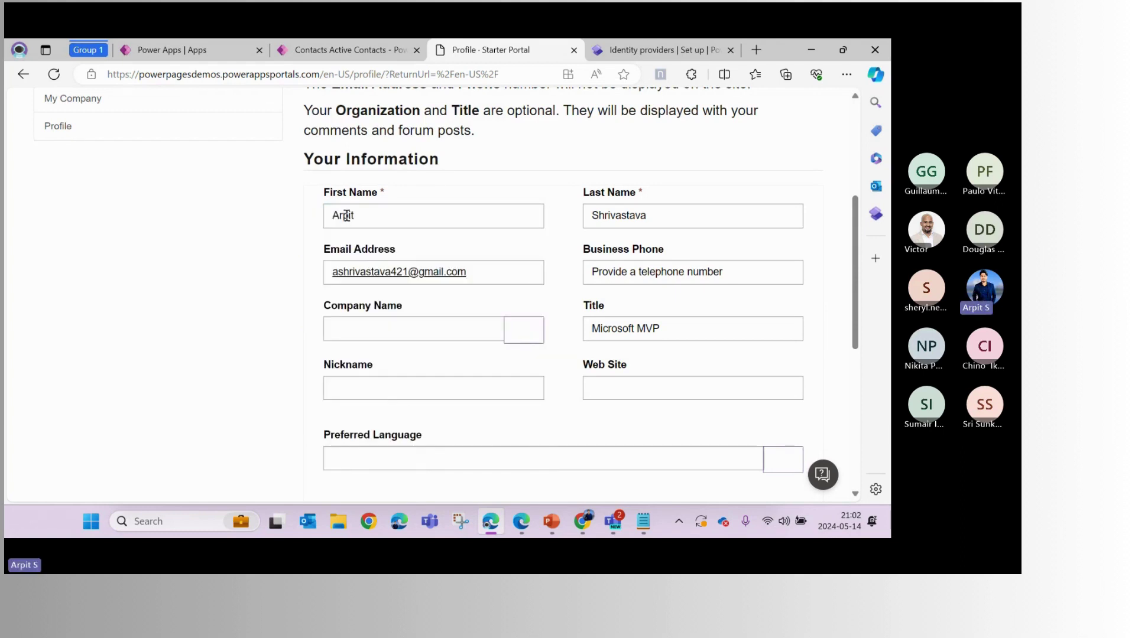
{"action": "left_click", "coordinate": [347, 215]}
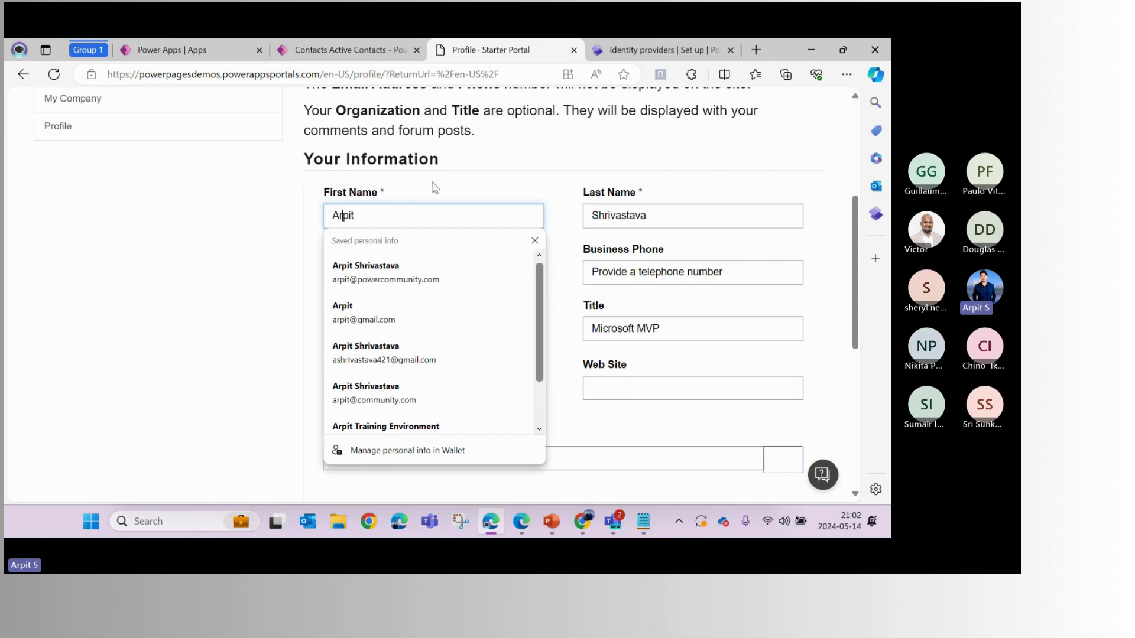
{"action": "key", "text": "Tab"}
{"action": "key", "text": "Escape"}
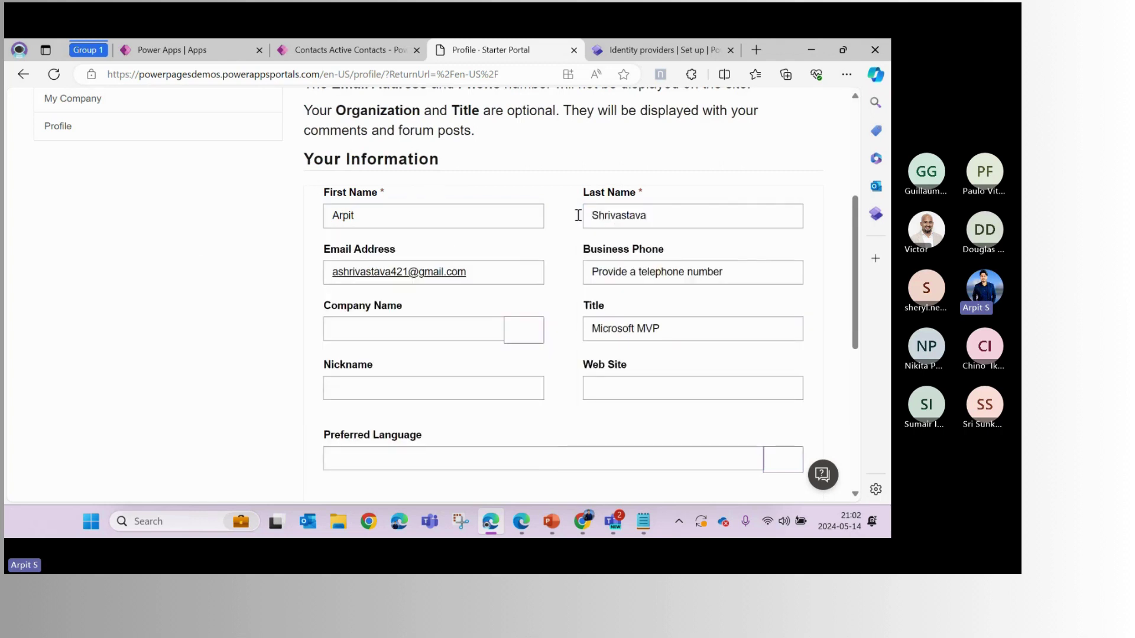
{"action": "scroll", "coordinate": [499, 251], "scroll_direction": "down", "scroll_amount": 6}
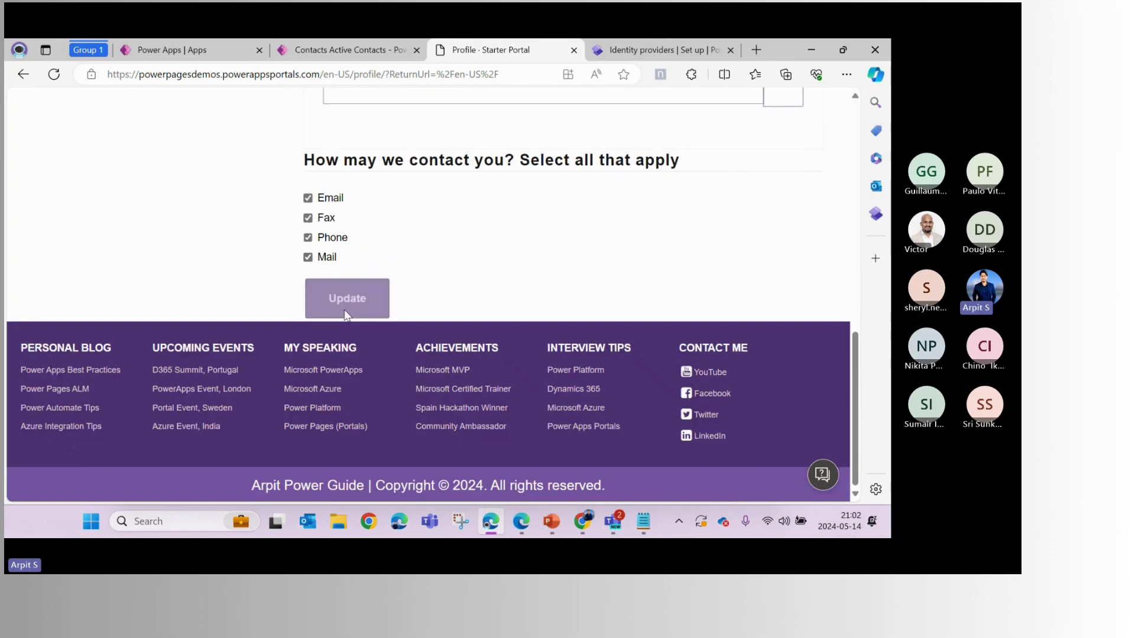
{"action": "left_click", "coordinate": [347, 300]}
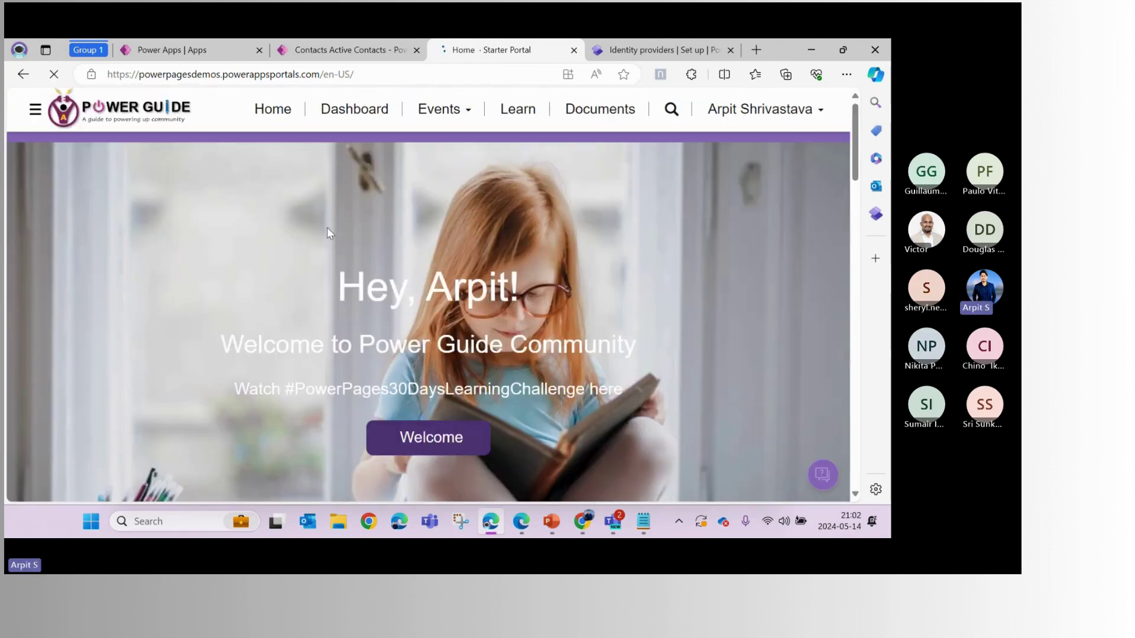
Refresh Active Contacts, inspect the new user's record (job title Microsoft MVP), then return to the portal
{"action": "left_click", "coordinate": [340, 49]}
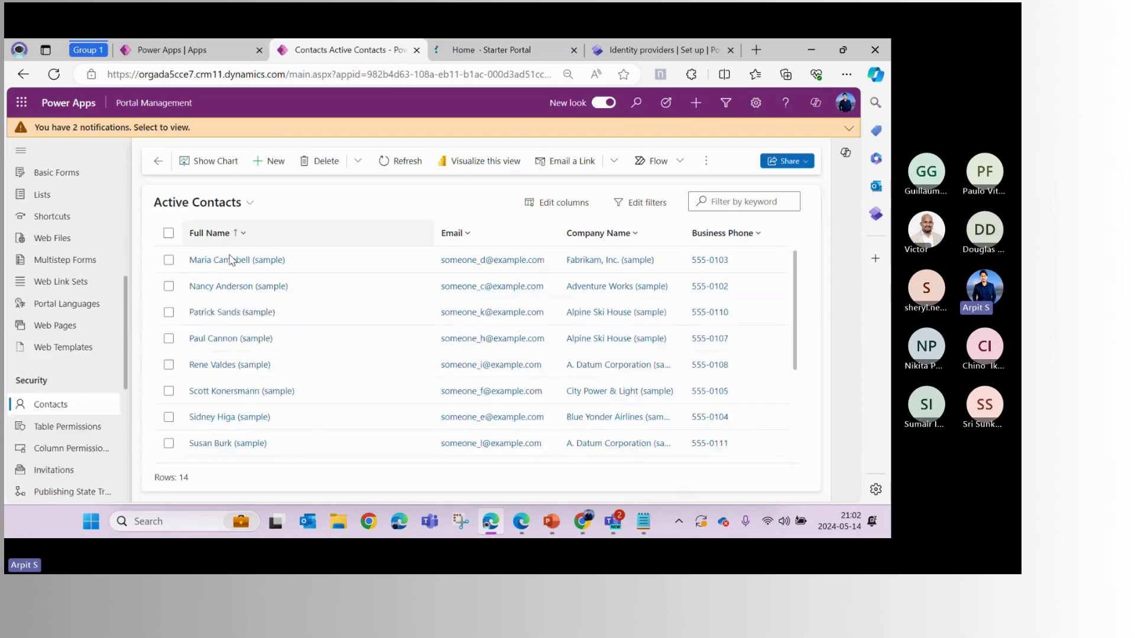
{"action": "left_click", "coordinate": [397, 161]}
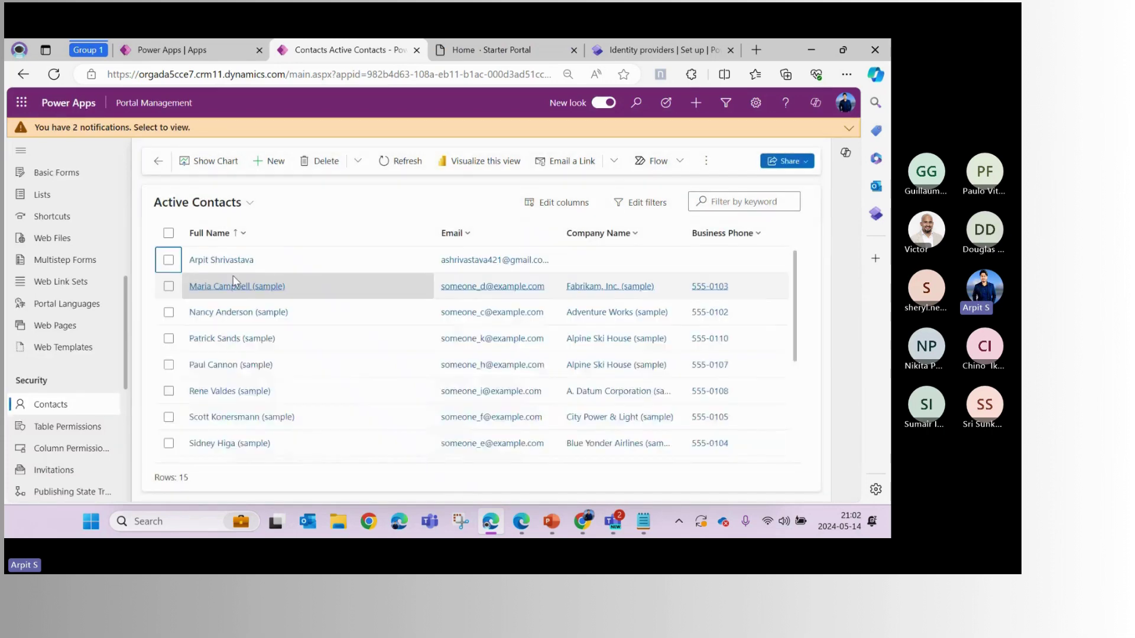
{"action": "left_click", "coordinate": [220, 262]}
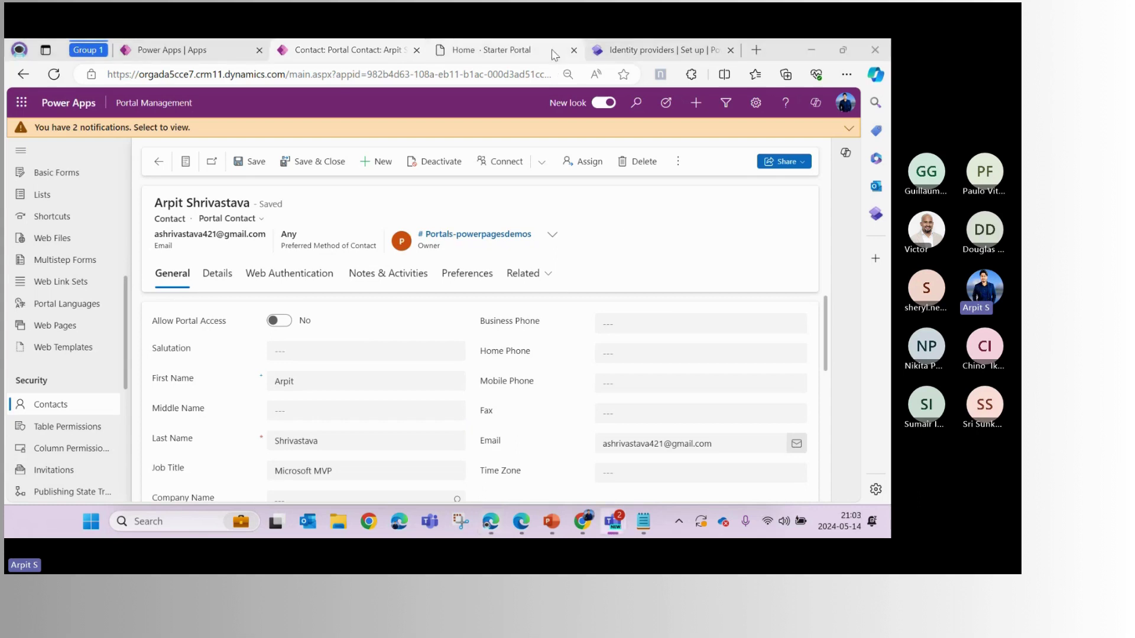
{"action": "left_click", "coordinate": [551, 49]}
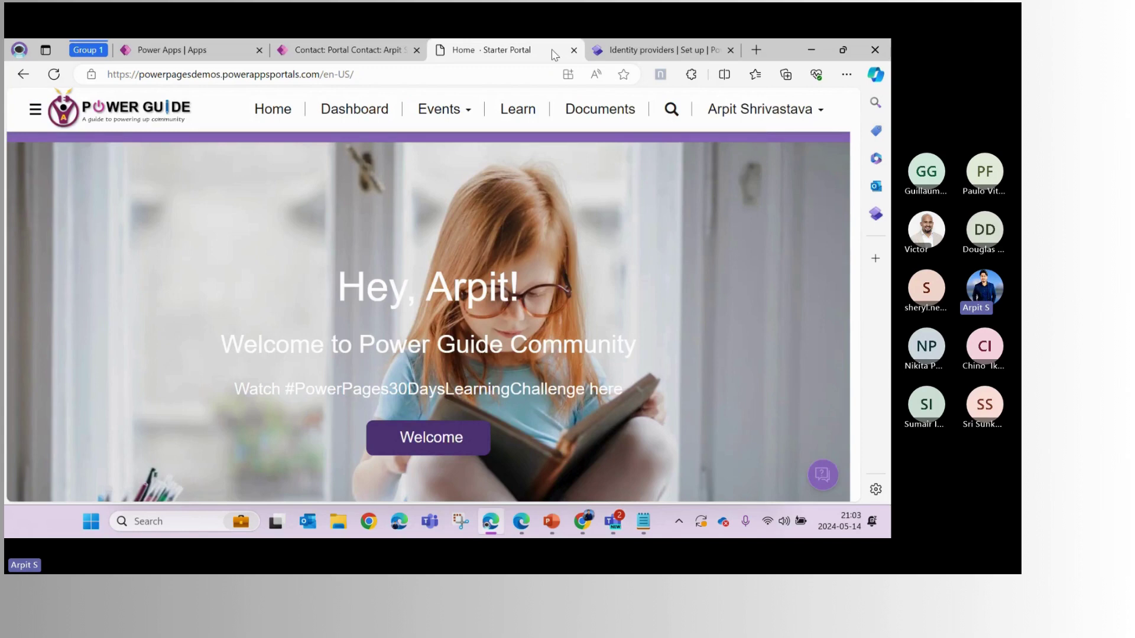
Sign out of the portal, glance at the presentation slide, and return to the contact record
{"action": "left_click", "coordinate": [766, 115]}
{"action": "left_click", "coordinate": [778, 161]}
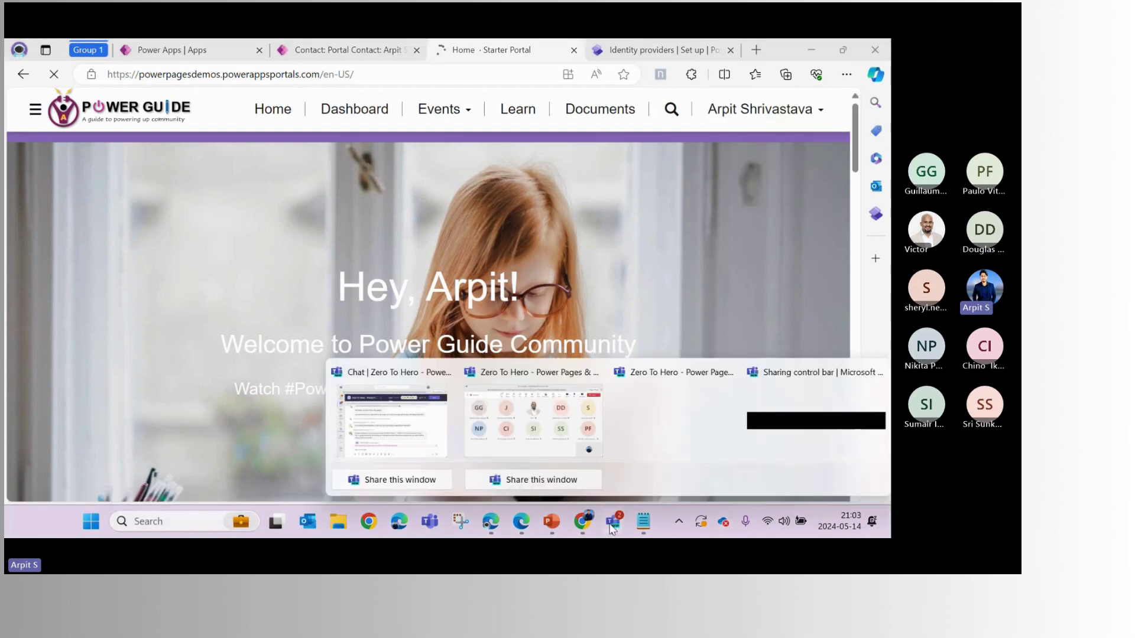
{"action": "left_click", "coordinate": [550, 522]}
{"action": "scroll", "coordinate": [511, 383], "scroll_direction": "down", "scroll_amount": 1}
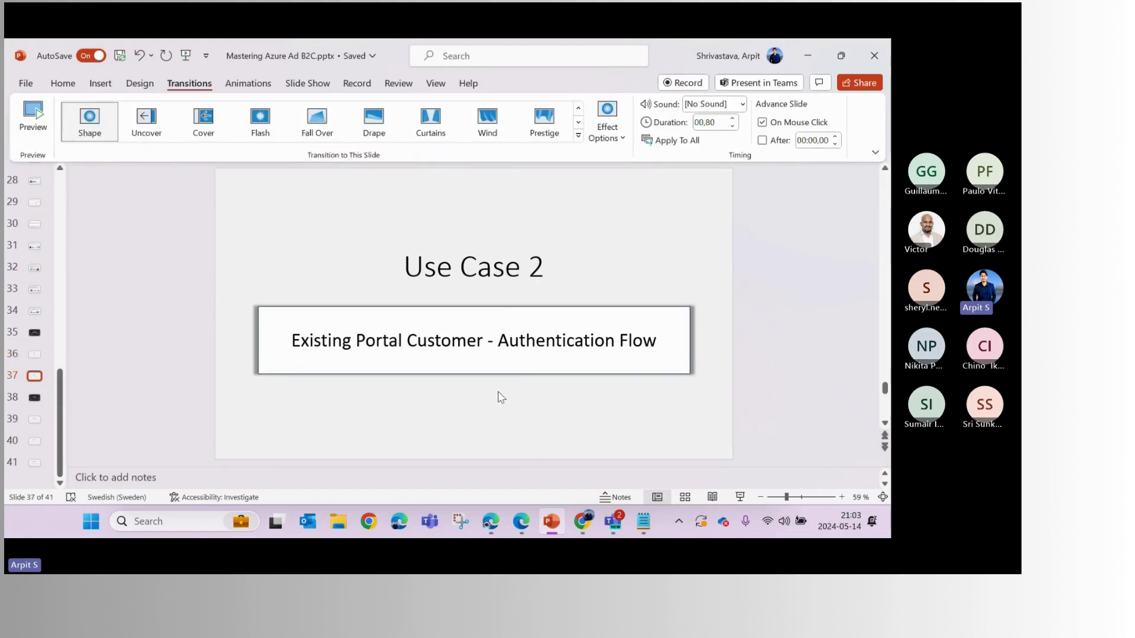
{"action": "key", "text": "alt+Tab"}
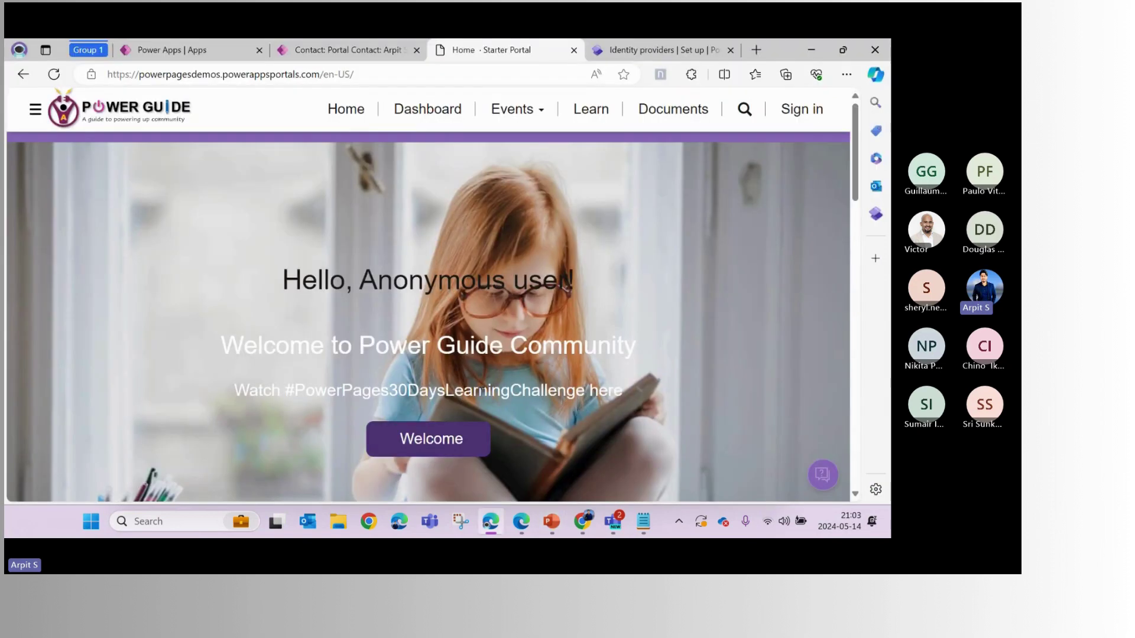
{"action": "left_click", "coordinate": [297, 51]}
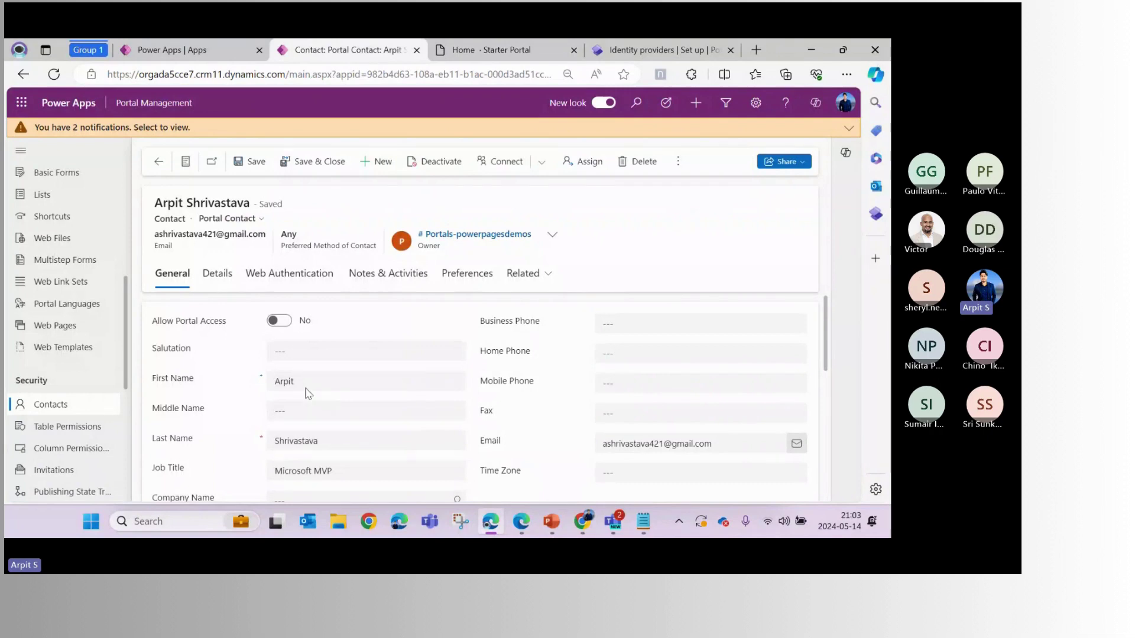
Delete the signed-up contact from the Active Contacts list
{"action": "key", "text": "alt+Left"}
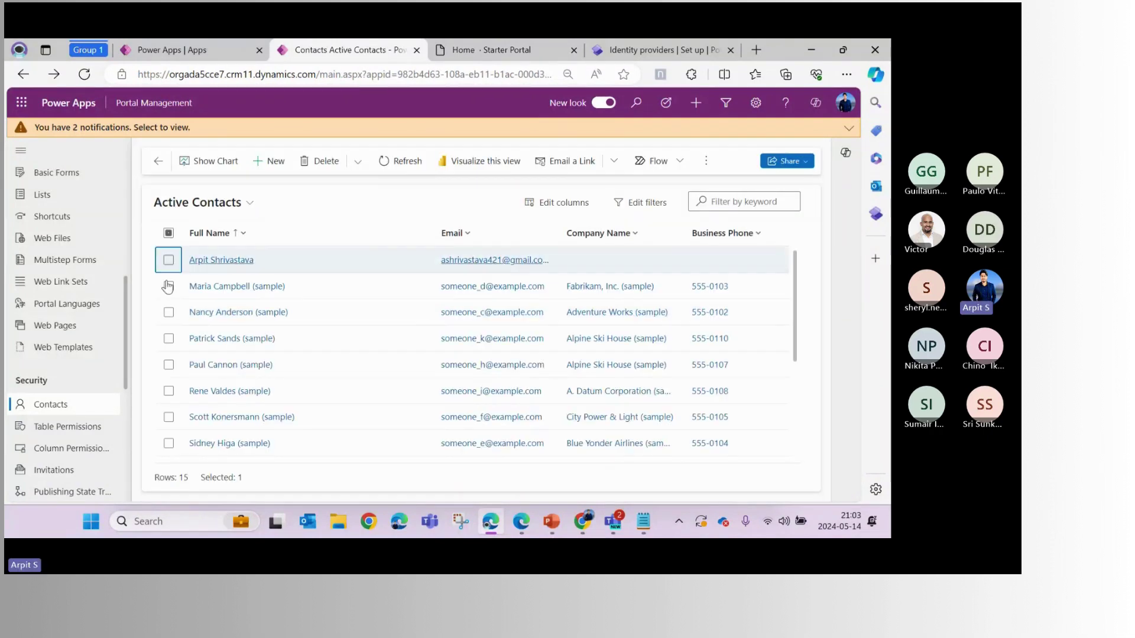
{"action": "left_click", "coordinate": [169, 260]}
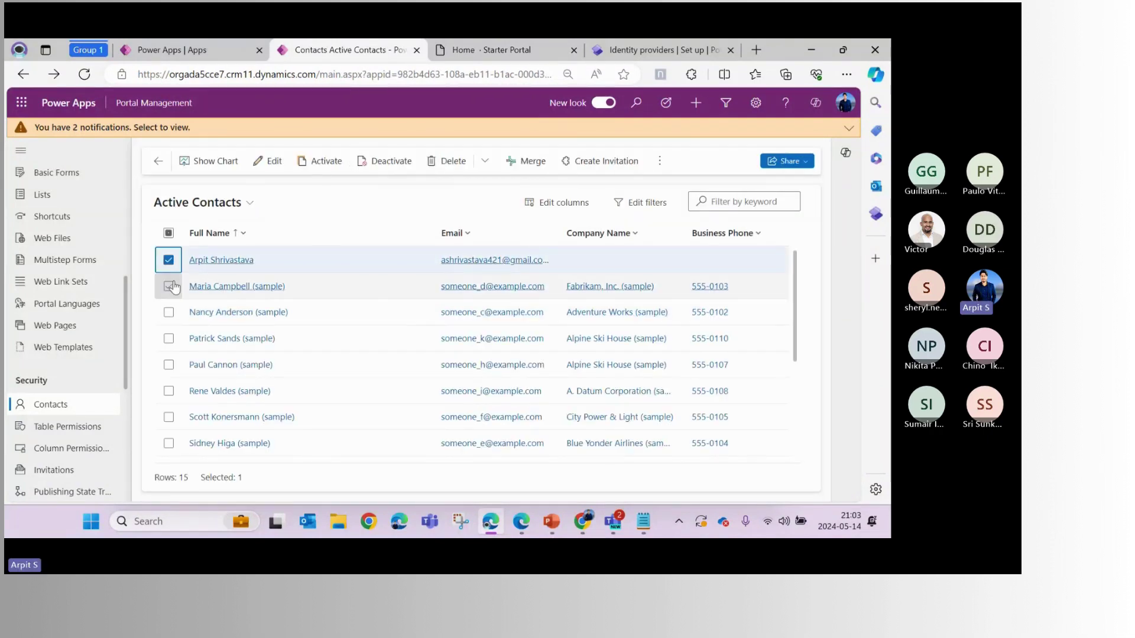
{"action": "left_click", "coordinate": [449, 161]}
{"action": "left_click", "coordinate": [438, 373]}
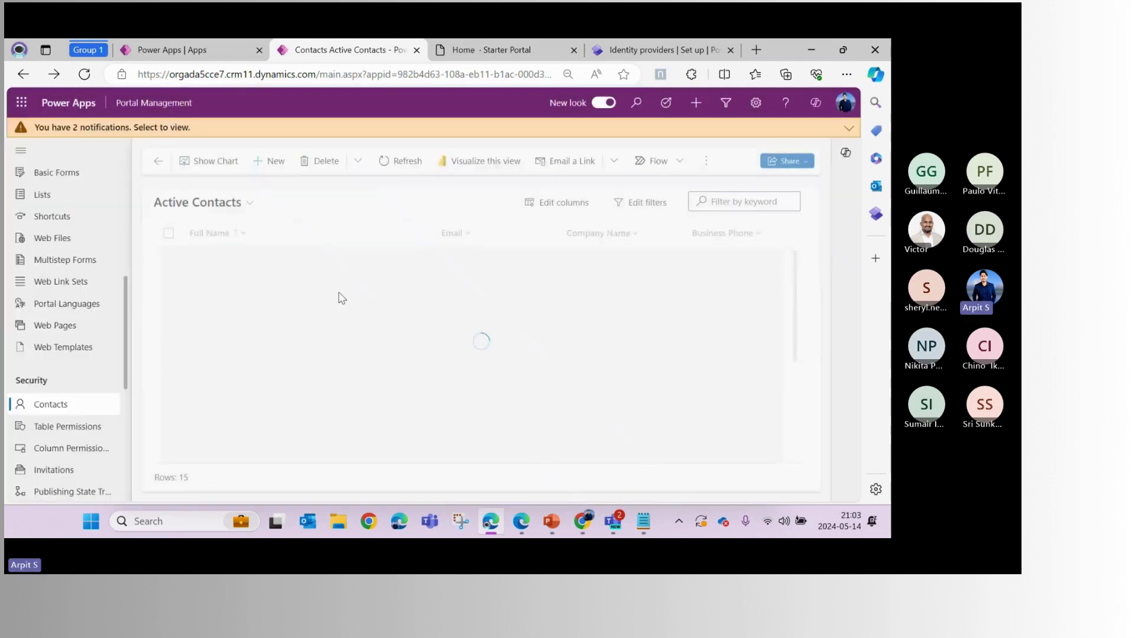
Create and save a new contact with first name, last name and email filled from saved info
{"action": "left_click", "coordinate": [271, 161]}
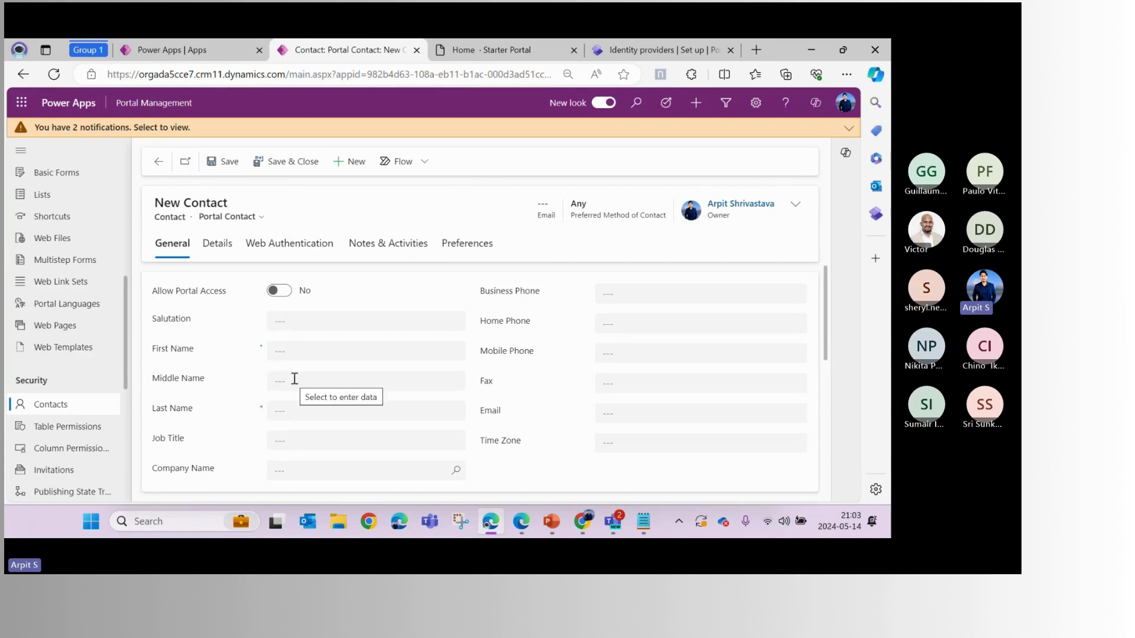
{"action": "left_click", "coordinate": [298, 349]}
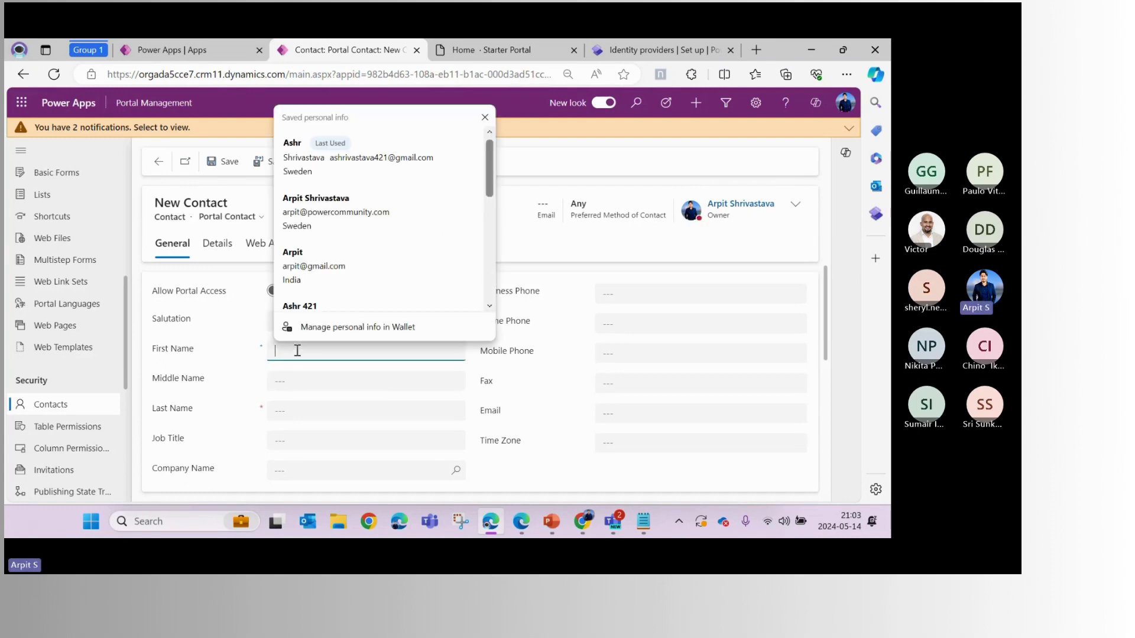
{"action": "left_click", "coordinate": [316, 211]}
{"action": "left_click", "coordinate": [697, 413]}
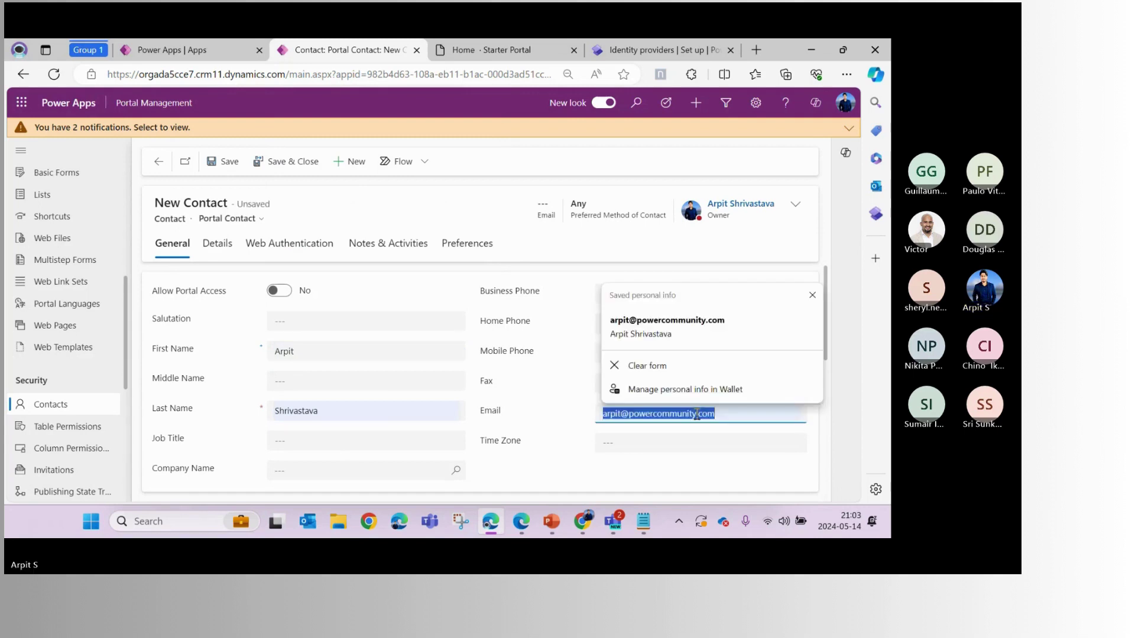
{"action": "key", "text": "ctrl+a"}
{"action": "type", "text": "ash"}
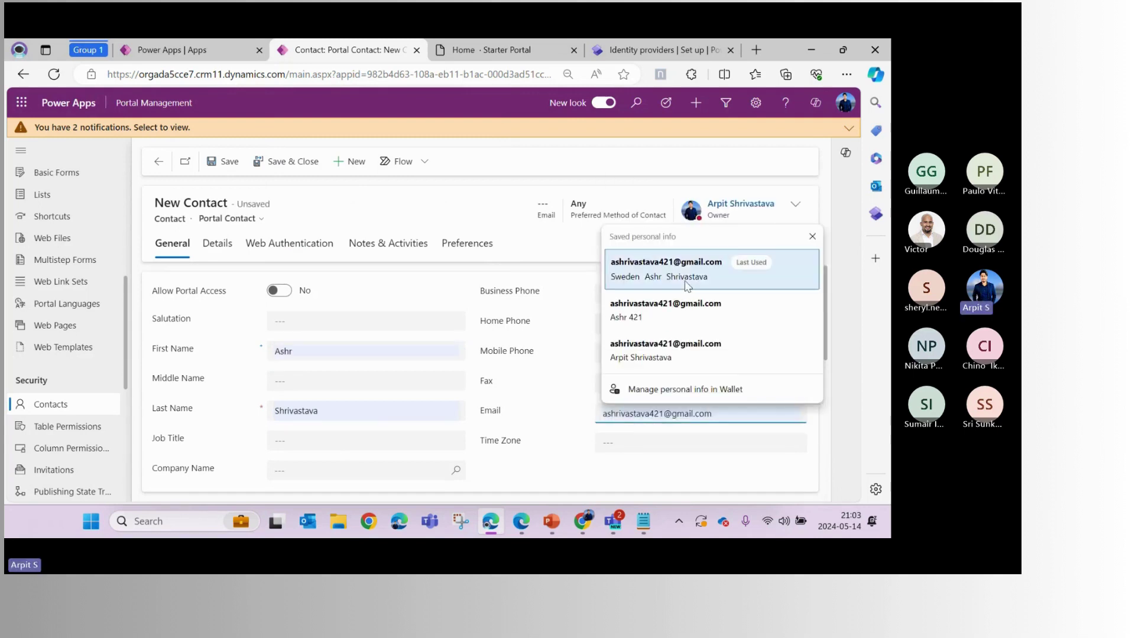
{"action": "left_click", "coordinate": [687, 286]}
{"action": "key", "text": "ctrl+s"}
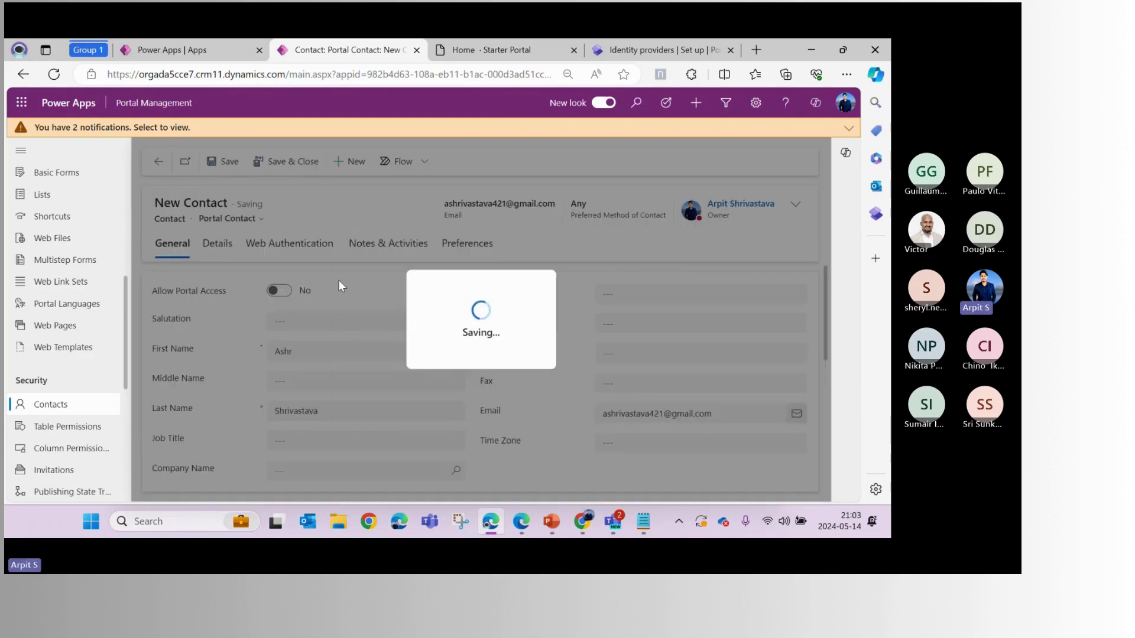
{"action": "left_click", "coordinate": [521, 521]}
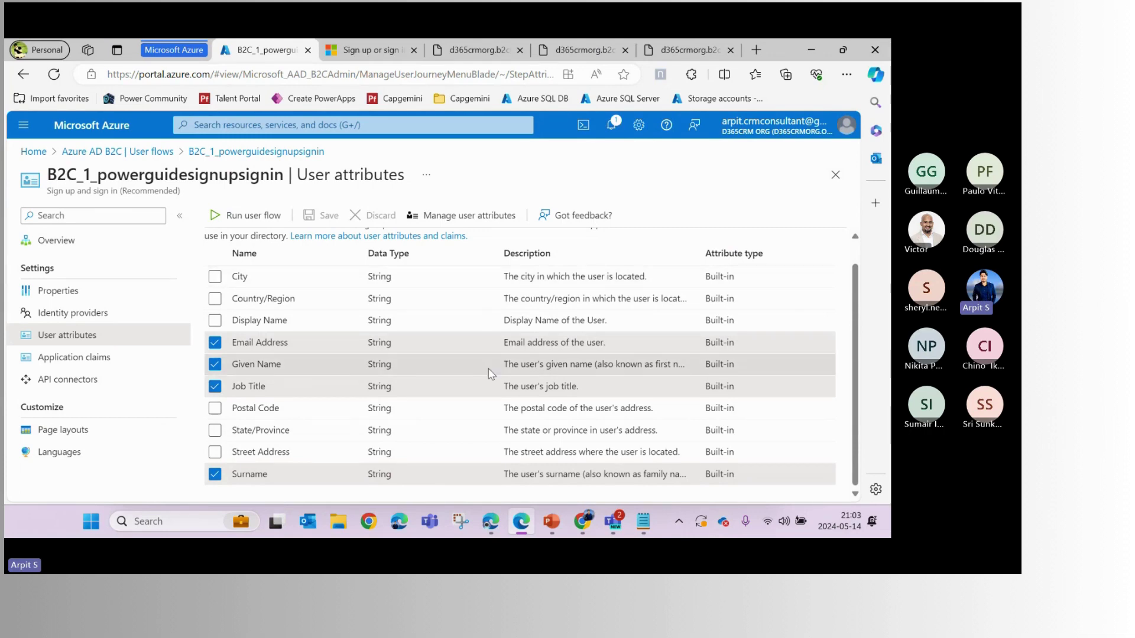
Delete the unknown user from the Azure AD B2C Users list, leaving five users
{"action": "left_click", "coordinate": [139, 151]}
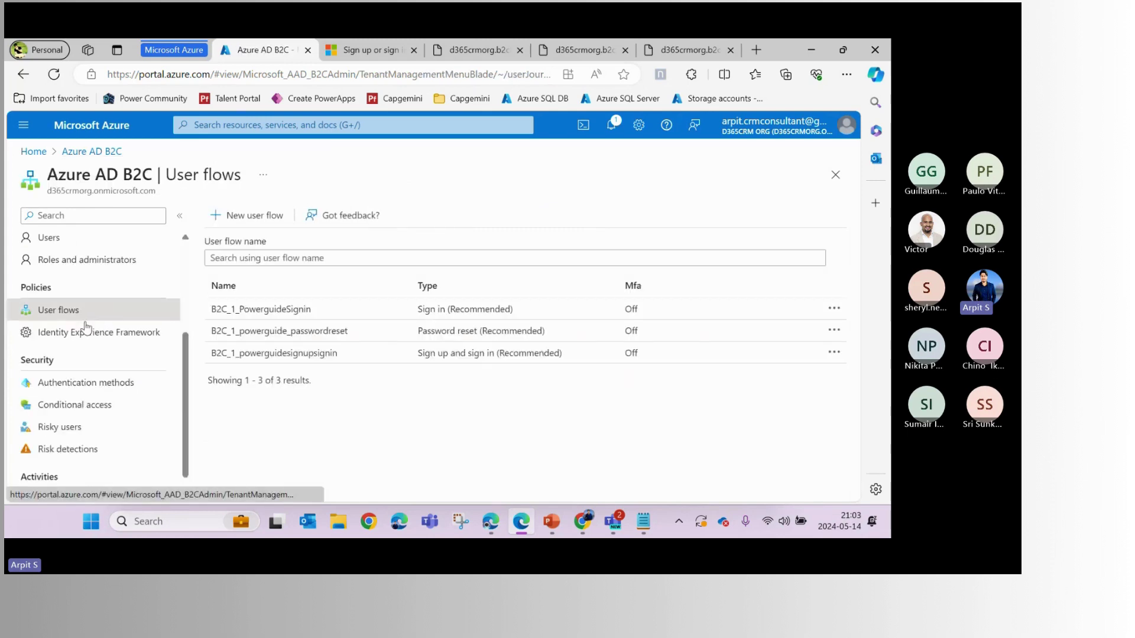
{"action": "scroll", "coordinate": [74, 378], "scroll_direction": "down", "scroll_amount": 1}
{"action": "scroll", "coordinate": [74, 378], "scroll_direction": "up", "scroll_amount": 3}
{"action": "left_click", "coordinate": [48, 348]}
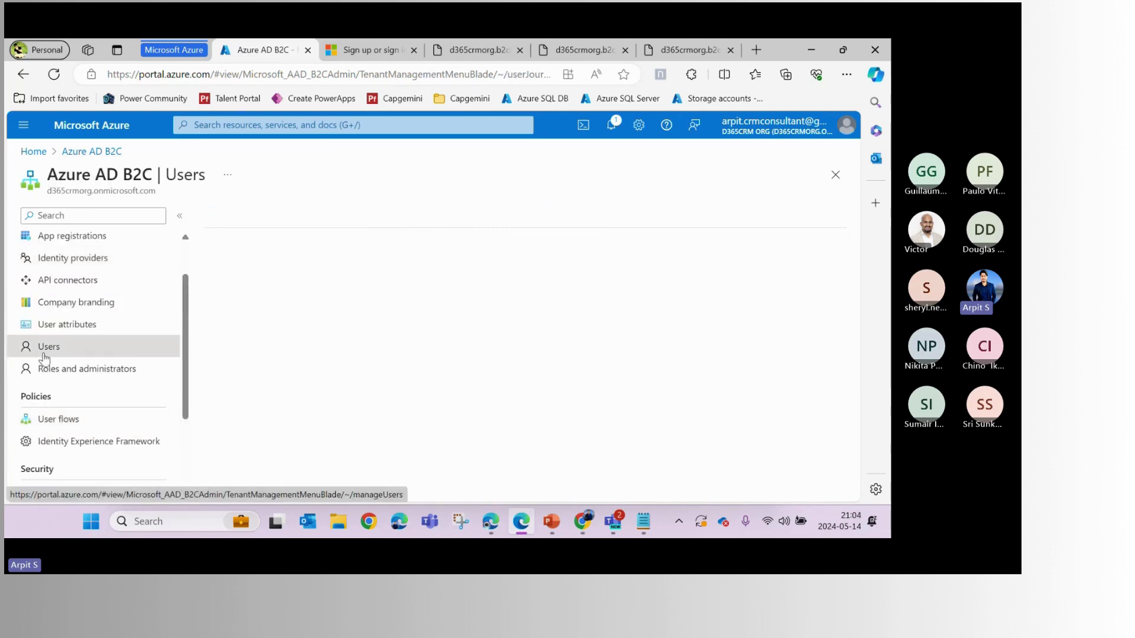
{"action": "scroll", "coordinate": [331, 366], "scroll_direction": "down", "scroll_amount": 3}
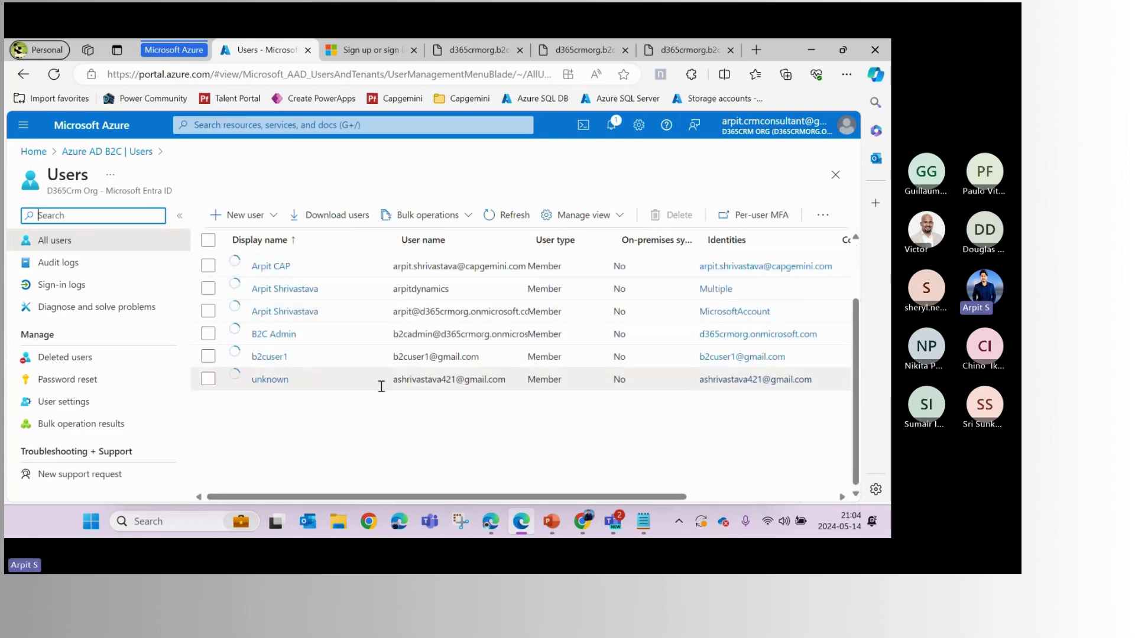
{"action": "left_click_drag", "start_coordinate": [392, 379], "coordinate": [512, 382]}
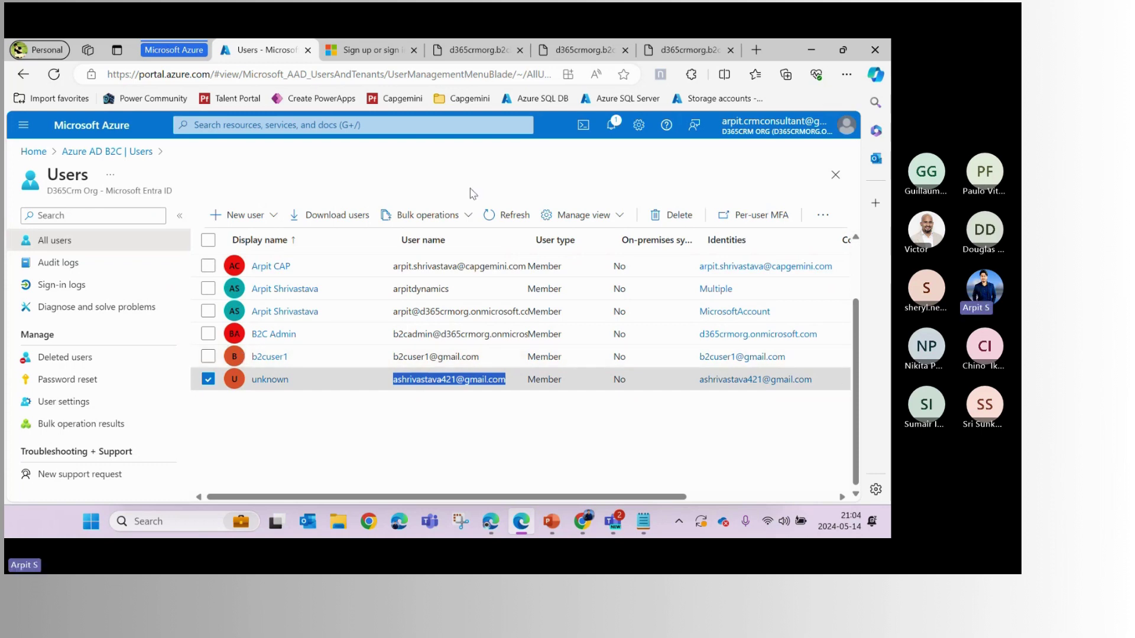
{"action": "left_click", "coordinate": [656, 217]}
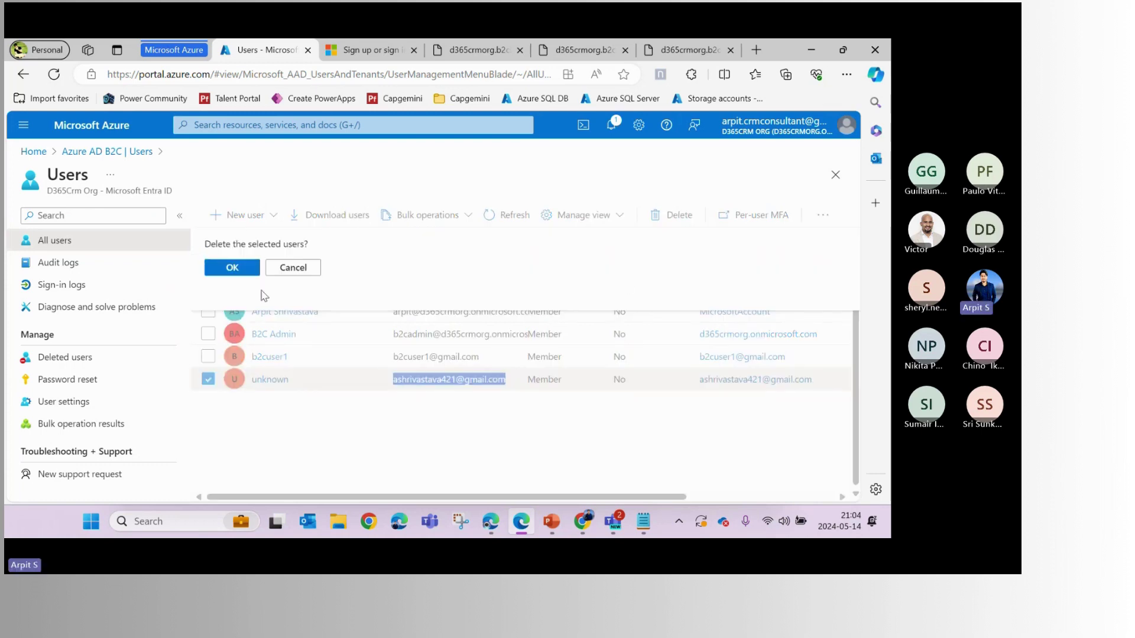
{"action": "left_click", "coordinate": [234, 270]}
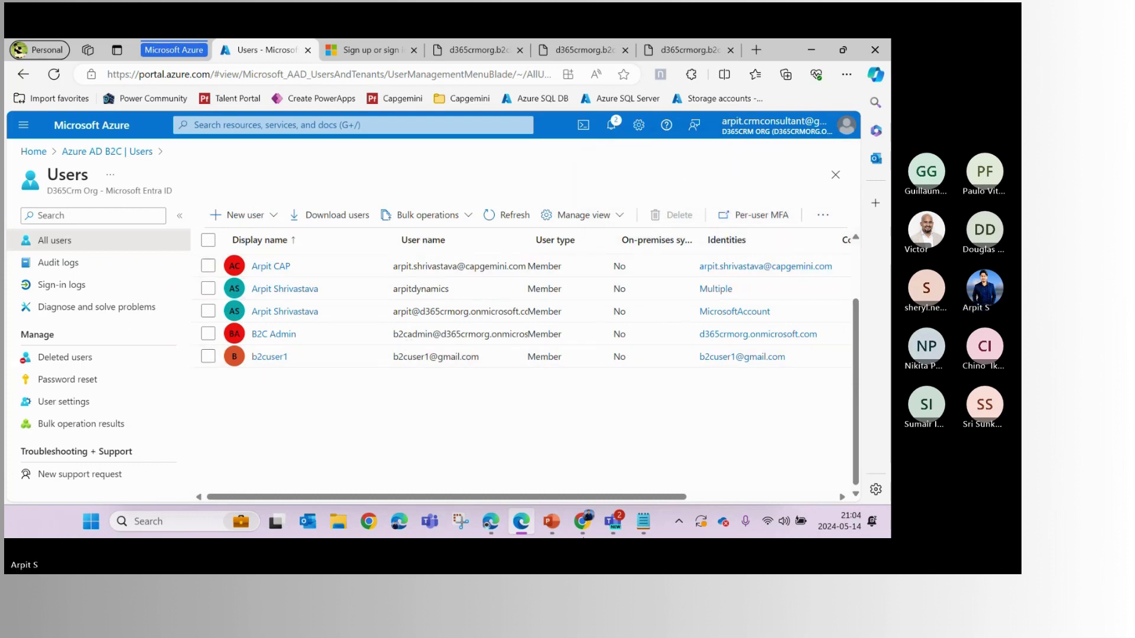
{"action": "left_click", "coordinate": [483, 523]}
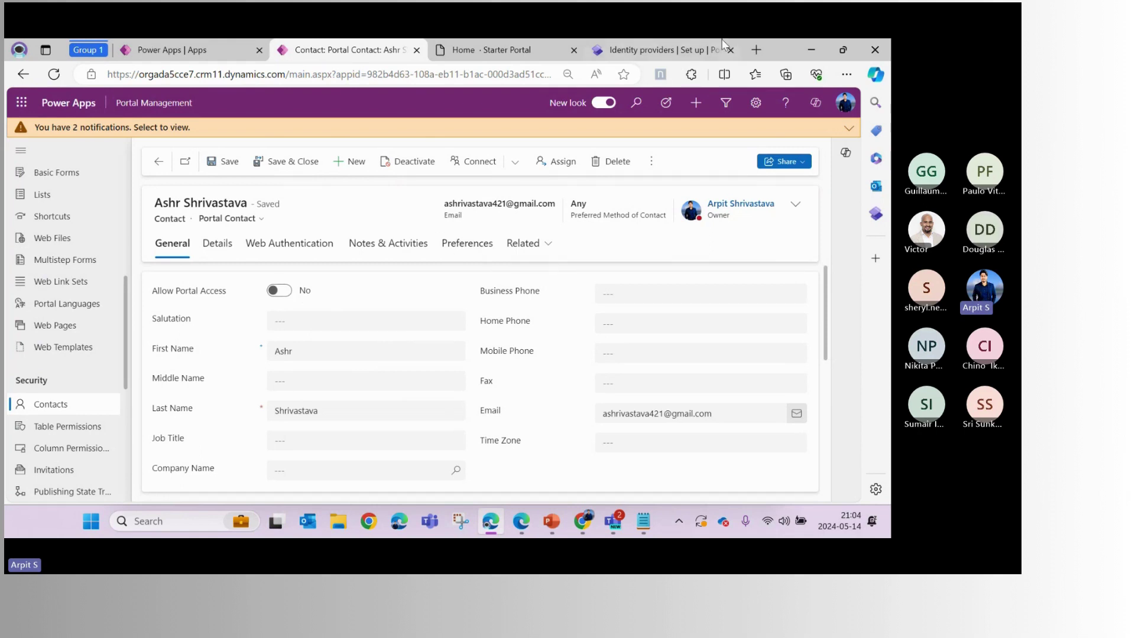
Verify the provider's Authority URL still ends with the b2c_1_powerguidesignupsignin policy
{"action": "left_click", "coordinate": [654, 52]}
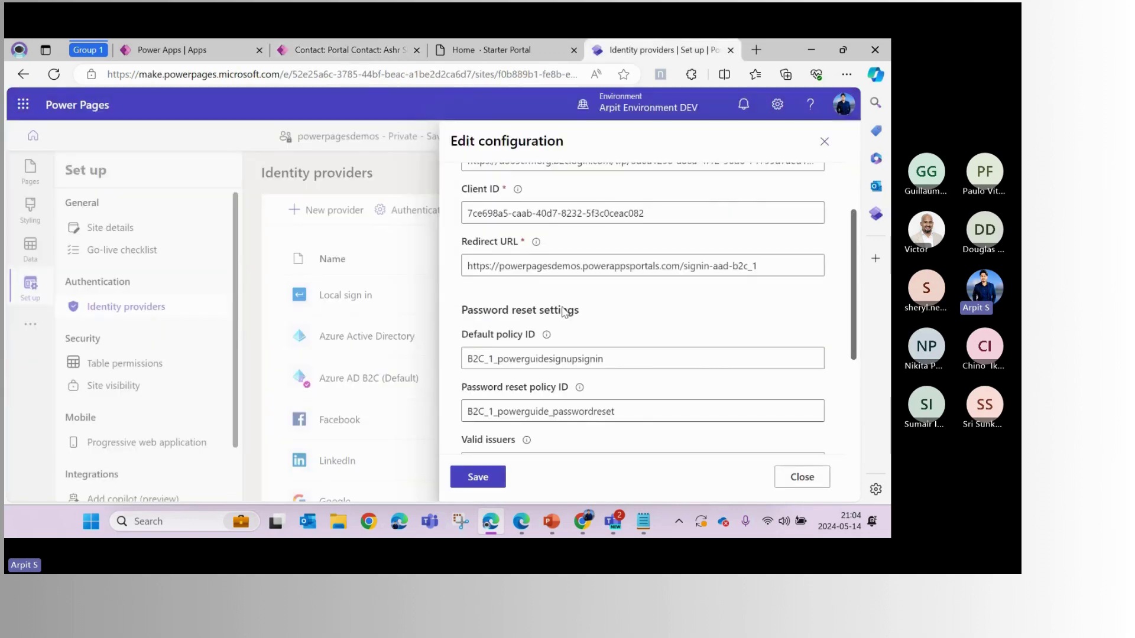
{"action": "scroll", "coordinate": [565, 313], "scroll_direction": "up", "scroll_amount": 5}
{"action": "left_click_drag", "start_coordinate": [508, 363], "coordinate": [818, 364]}
{"action": "left_click", "coordinate": [787, 364]}
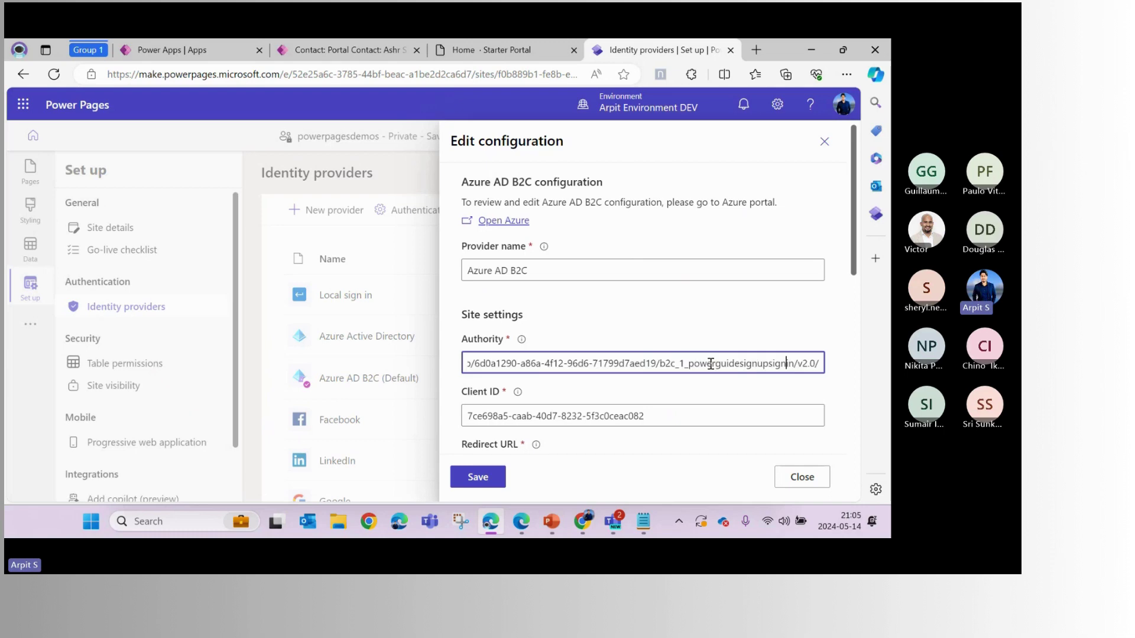
{"action": "left_click_drag", "start_coordinate": [544, 363], "coordinate": [814, 370]}
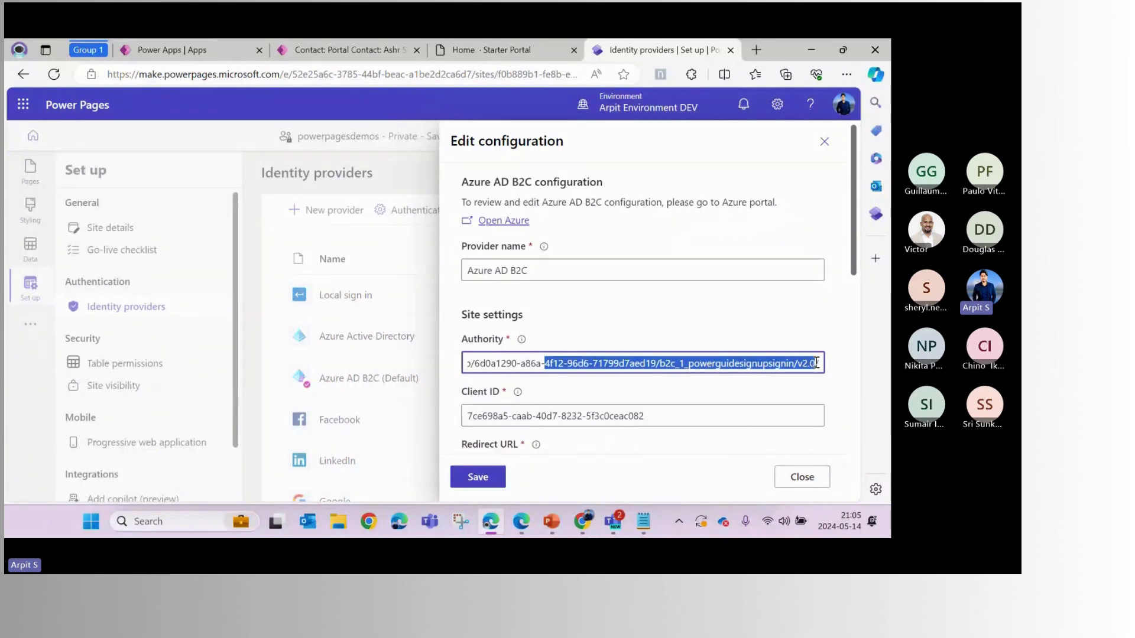
{"action": "left_click", "coordinate": [799, 363]}
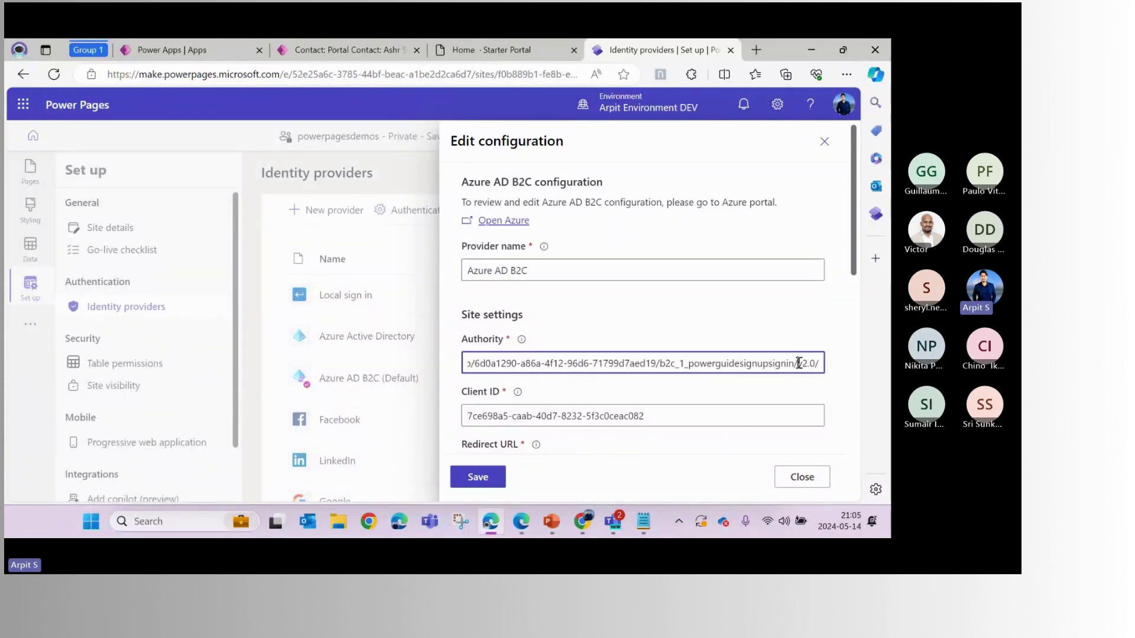
{"action": "left_click", "coordinate": [625, 360]}
{"action": "left_click", "coordinate": [526, 522]}
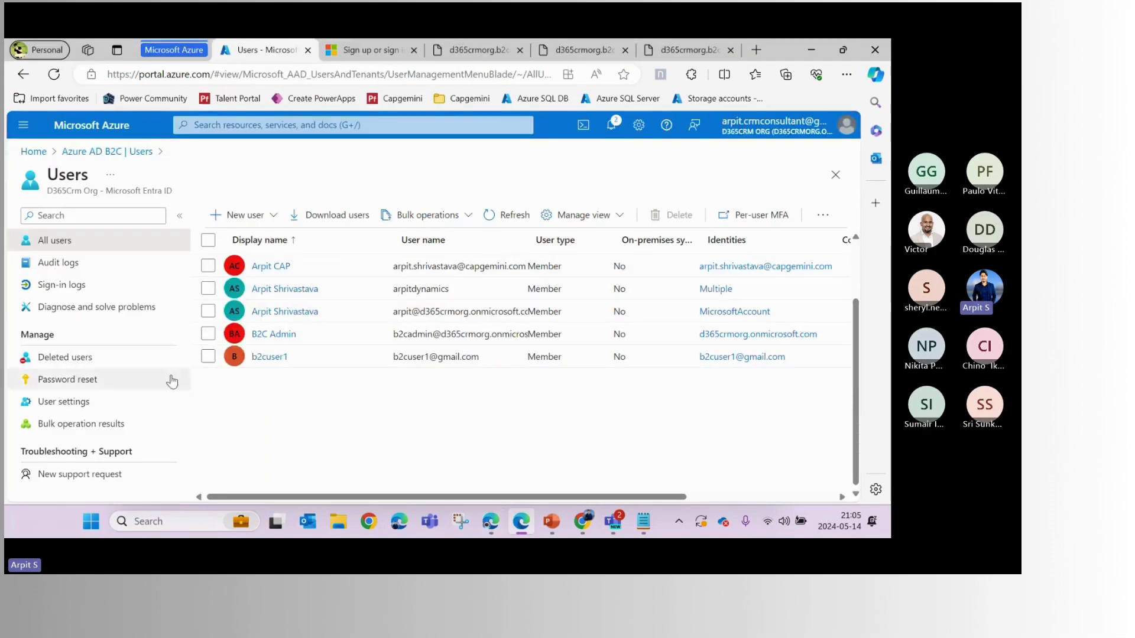
Run the B2C_1_PowerguideSignin user flow and select the issuer URL in its openid-configuration document
{"action": "key", "text": "alt+Left"}
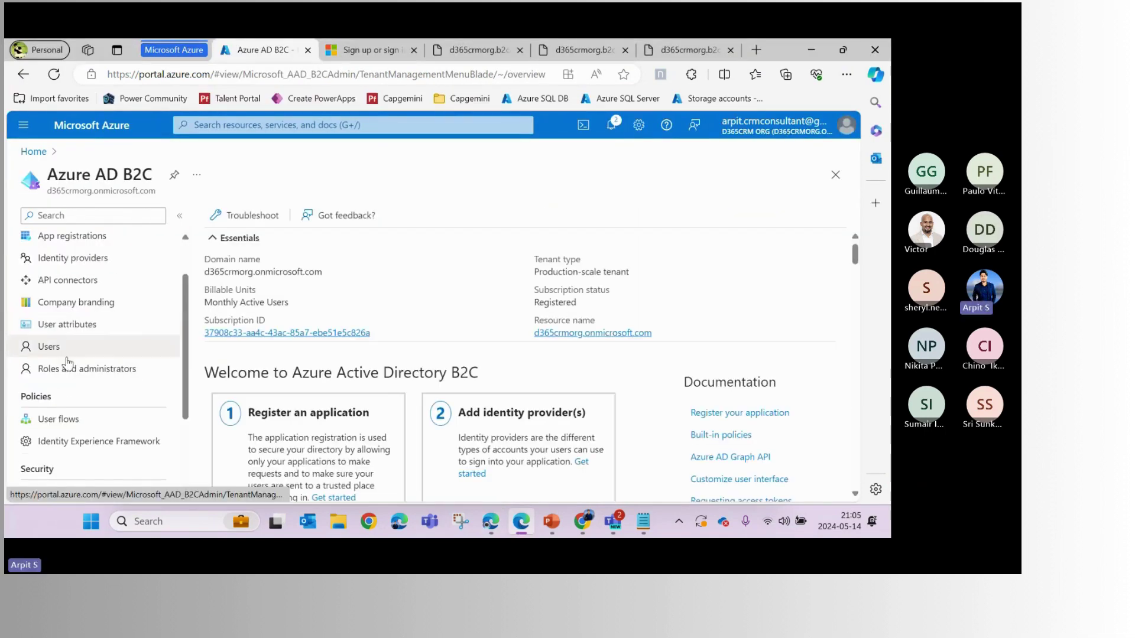
{"action": "left_click", "coordinate": [89, 419]}
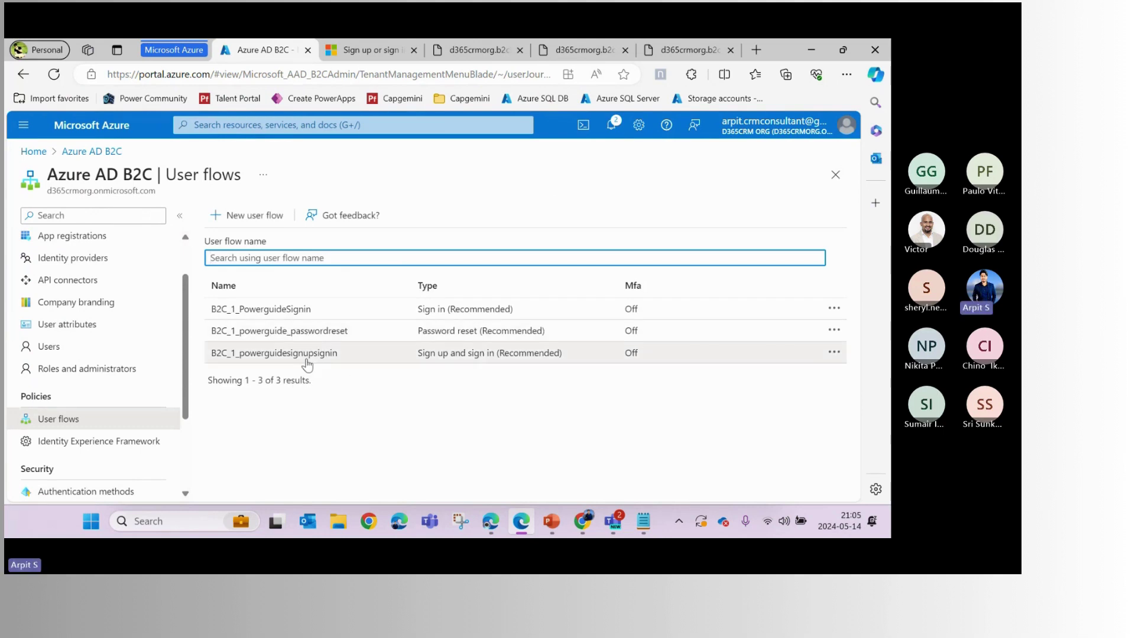
{"action": "left_click", "coordinate": [302, 311]}
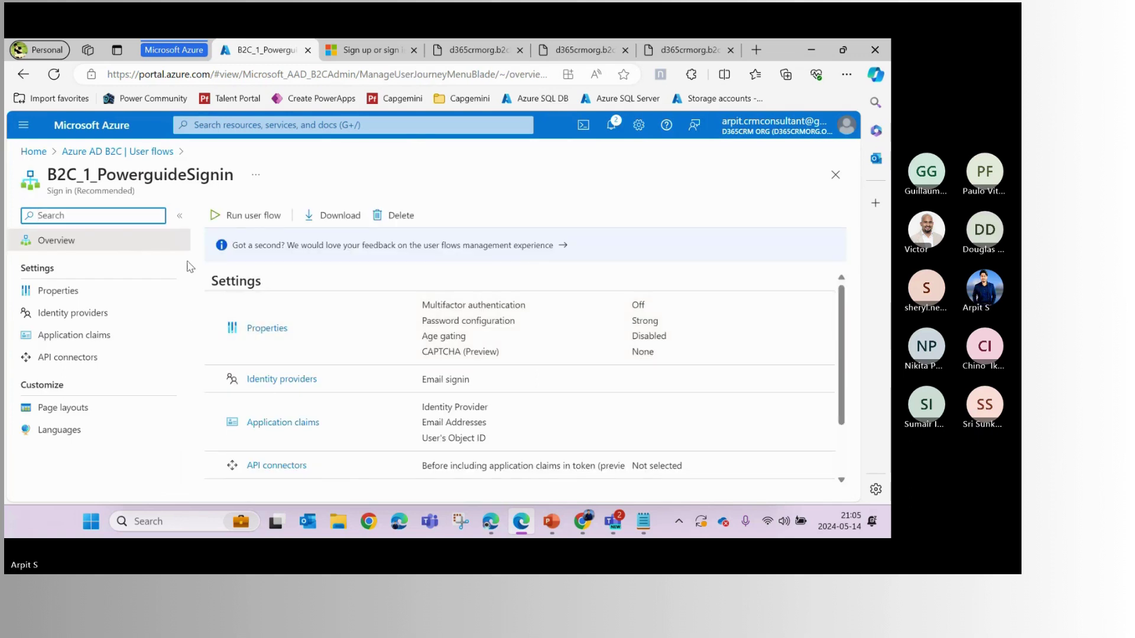
{"action": "left_click", "coordinate": [251, 217]}
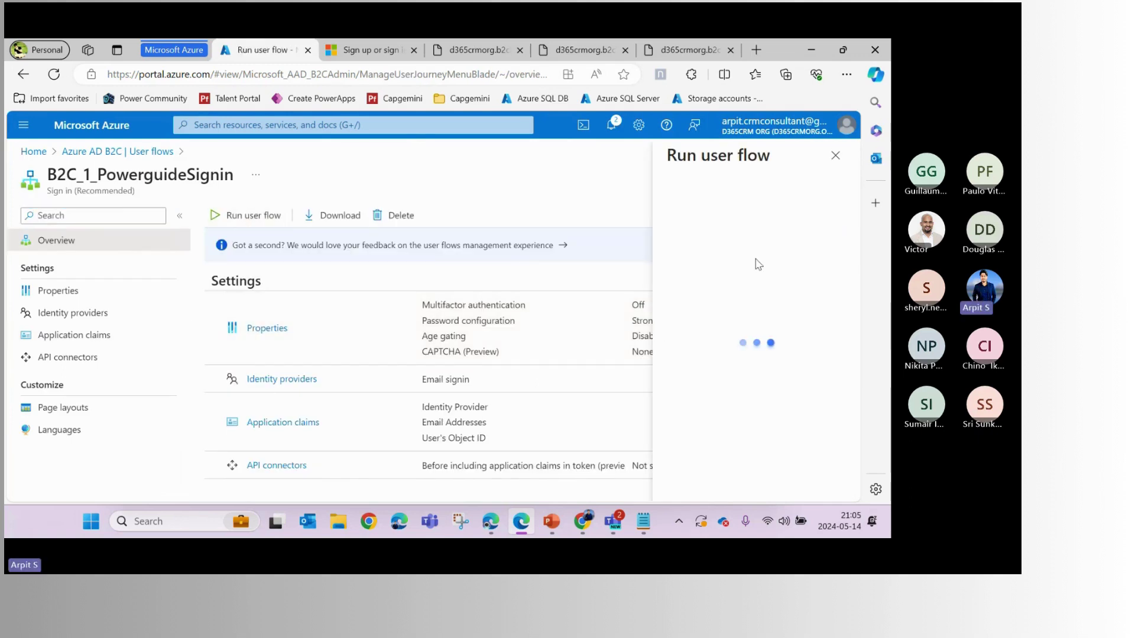
{"action": "left_click", "coordinate": [672, 210]}
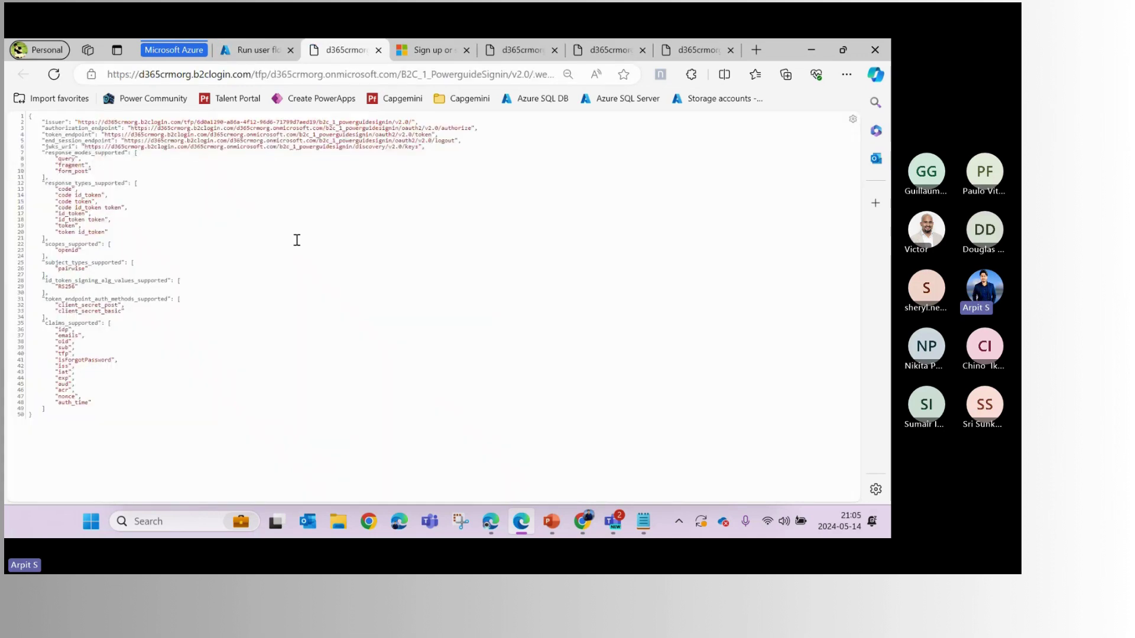
{"action": "scroll", "coordinate": [296, 241], "scroll_direction": "up", "scroll_amount": 6, "text": "ctrl"}
{"action": "left_click_drag", "start_coordinate": [126, 129], "coordinate": [674, 129]}
{"action": "key", "text": "ctrl+c"}
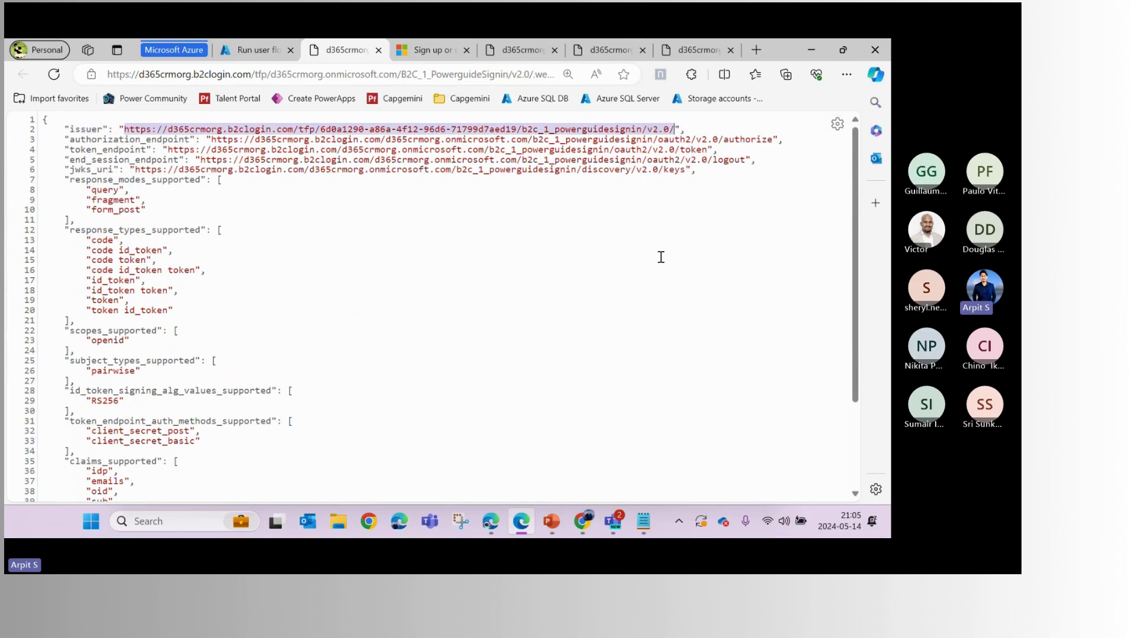
Replace the provider's Authority with the sign-in flow's issuer URL
{"action": "key", "text": "alt+Tab"}
{"action": "left_click", "coordinate": [558, 368]}
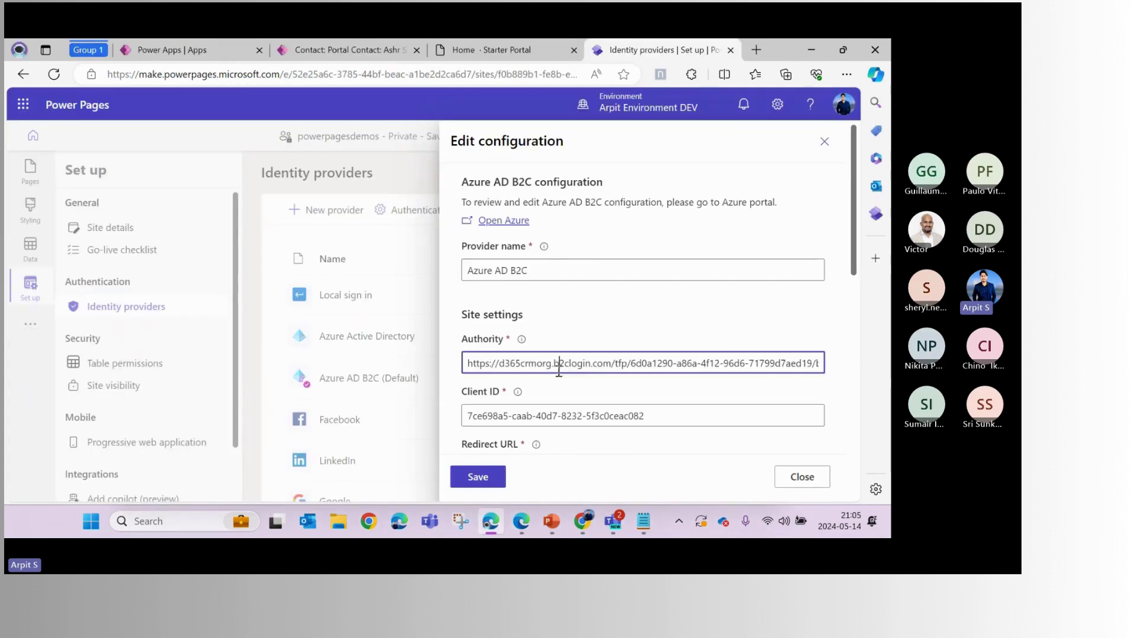
{"action": "key", "text": "ctrl+a"}
{"action": "key", "text": "BackSpace"}
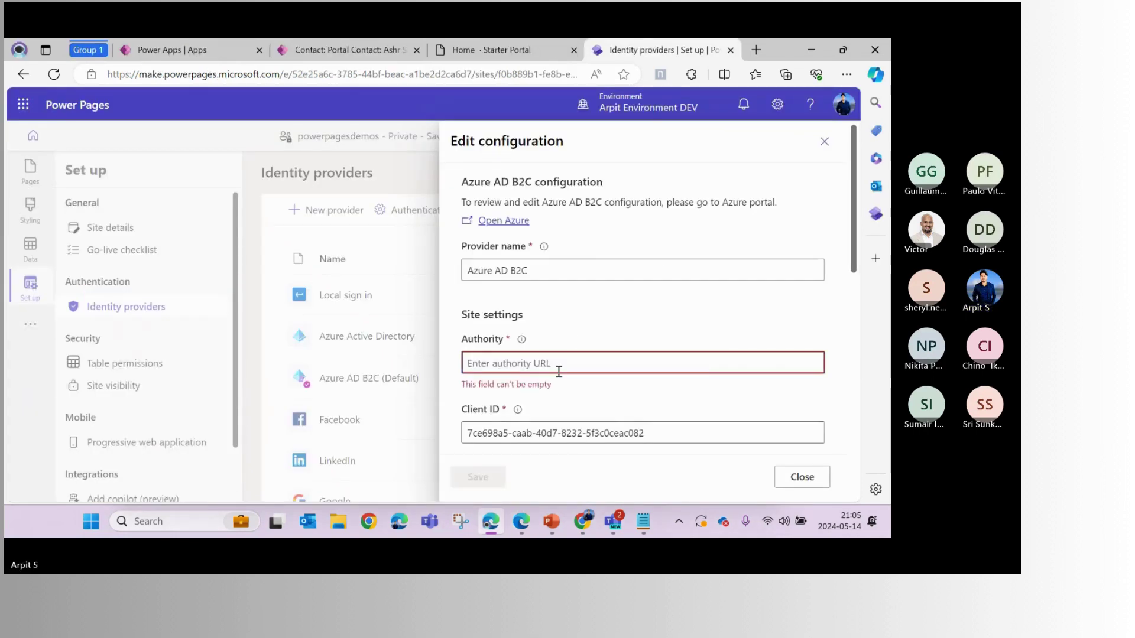
{"action": "key", "text": "ctrl+v"}
{"action": "left_click", "coordinate": [634, 334]}
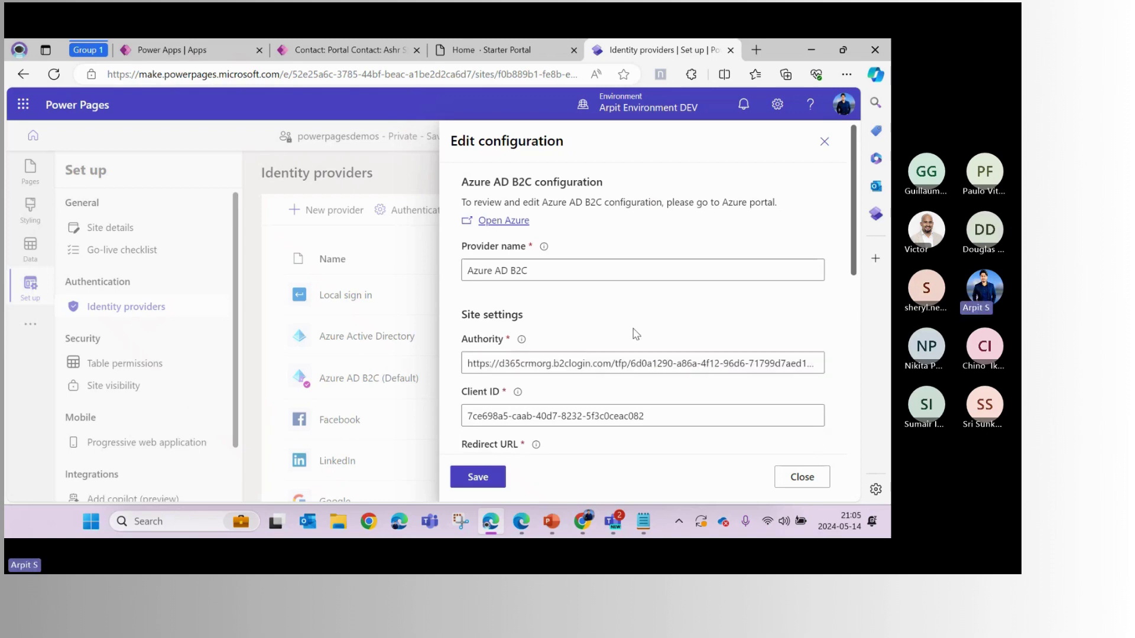
{"action": "scroll", "coordinate": [587, 357], "scroll_direction": "down", "scroll_amount": 5}
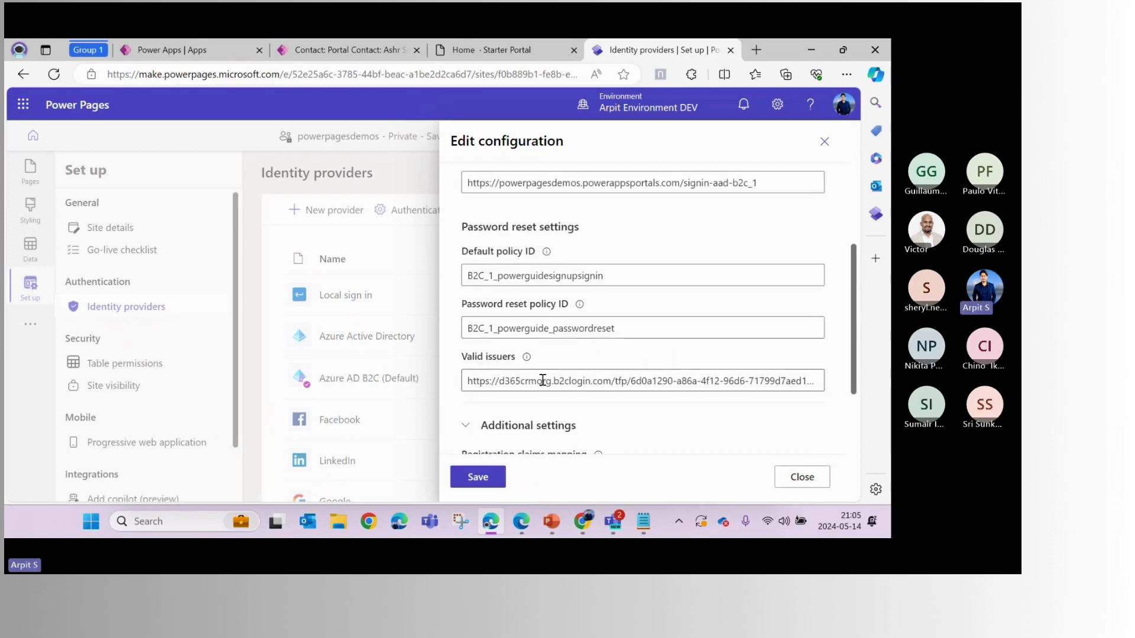
Edit the Valid issuers value, pasting the issuer URL back in and checking both issuer URLs
{"action": "left_click", "coordinate": [542, 381]}
{"action": "left_click_drag", "start_coordinate": [468, 381], "coordinate": [662, 381]}
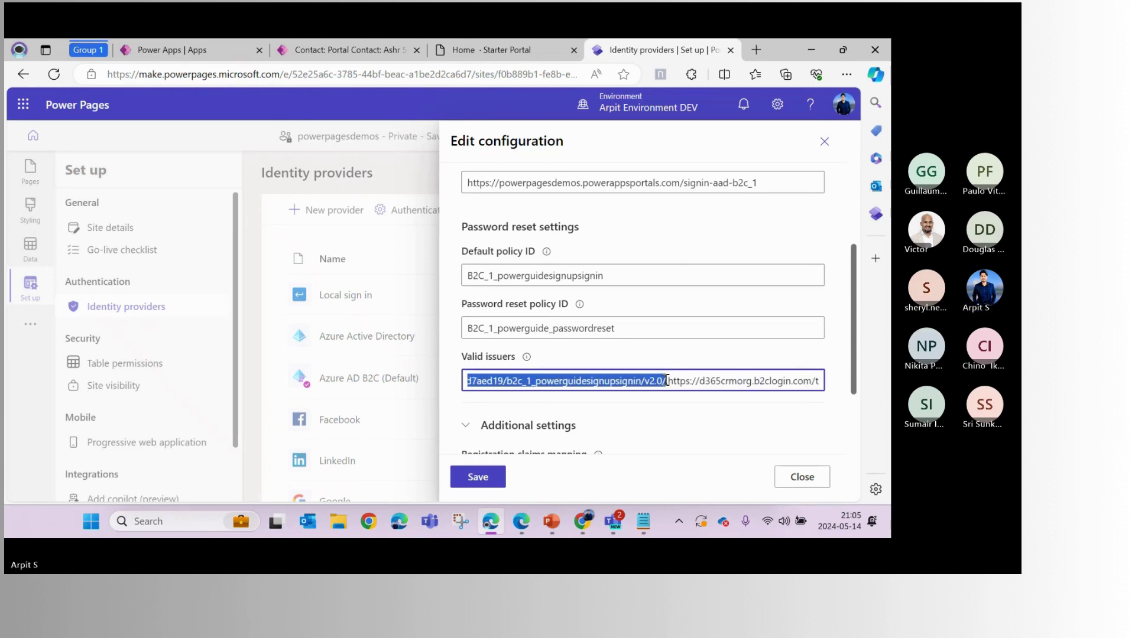
{"action": "key", "text": "BackSpace"}
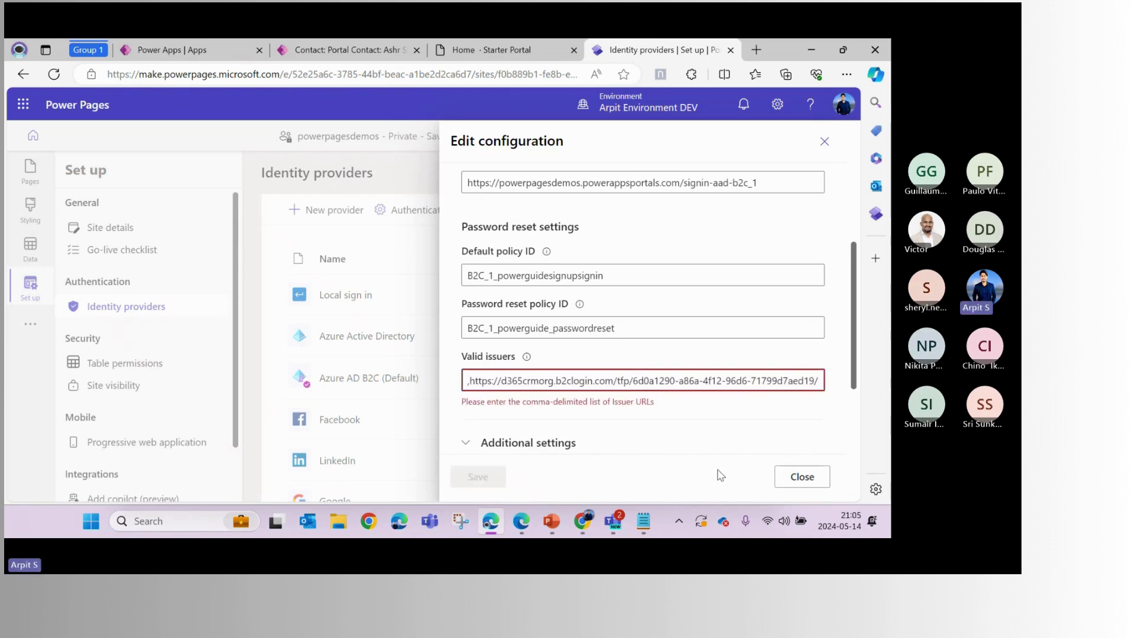
{"action": "key", "text": "ctrl+v"}
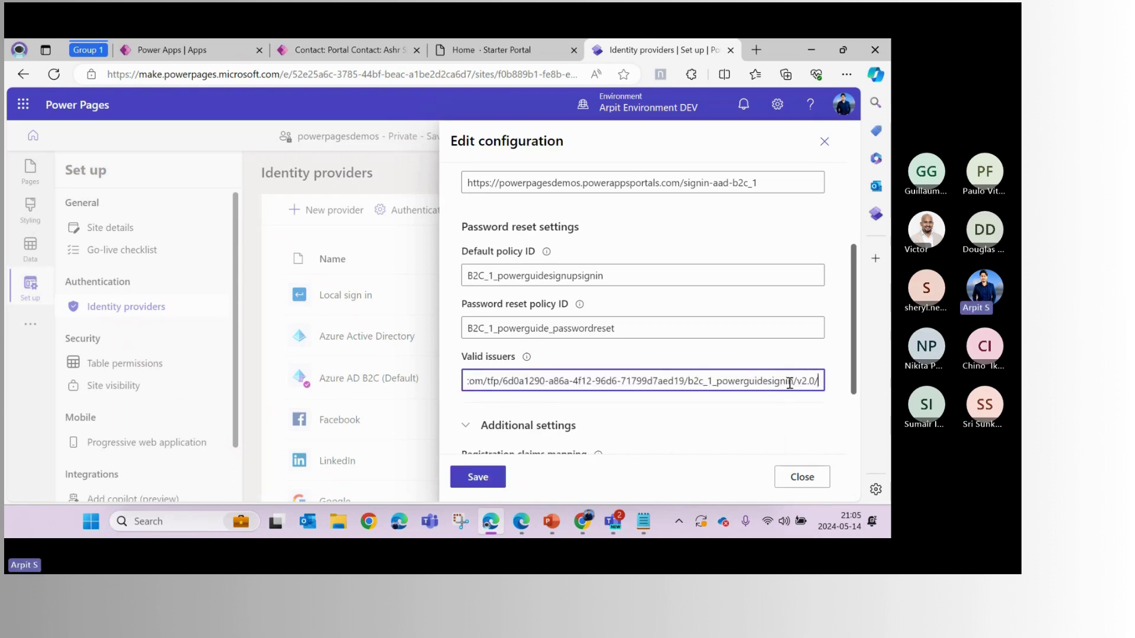
{"action": "left_click_drag", "start_coordinate": [790, 383], "coordinate": [821, 381]}
{"action": "left_click", "coordinate": [658, 381]}
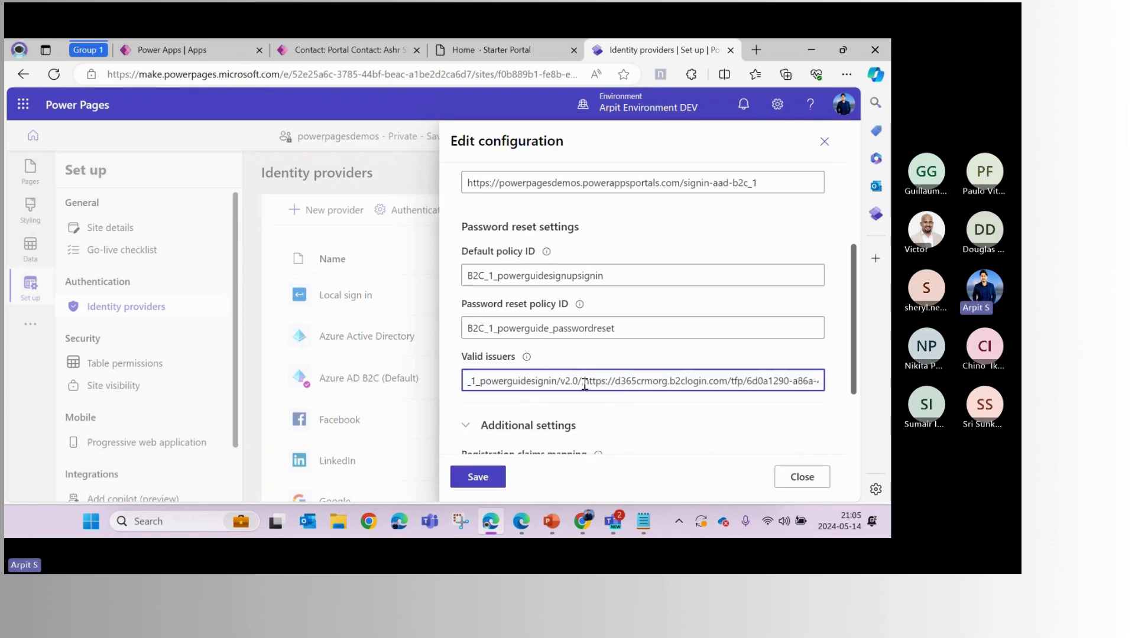
{"action": "left_click_drag", "start_coordinate": [584, 384], "coordinate": [845, 388]}
{"action": "left_click", "coordinate": [648, 380]}
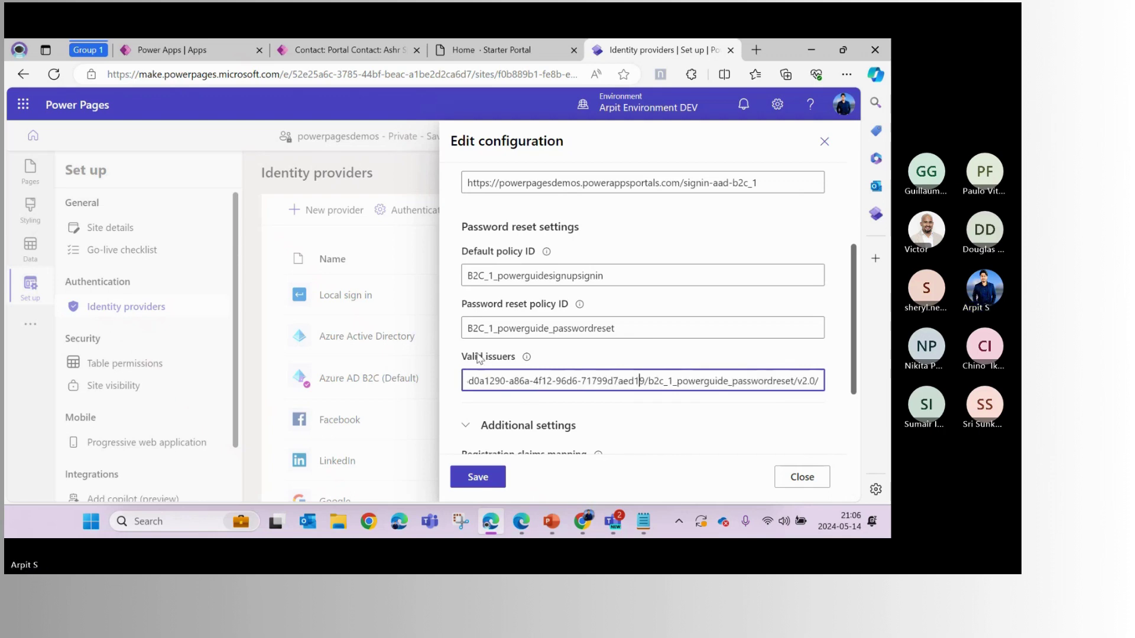
{"action": "scroll", "coordinate": [608, 355], "scroll_direction": "up", "scroll_amount": 5}
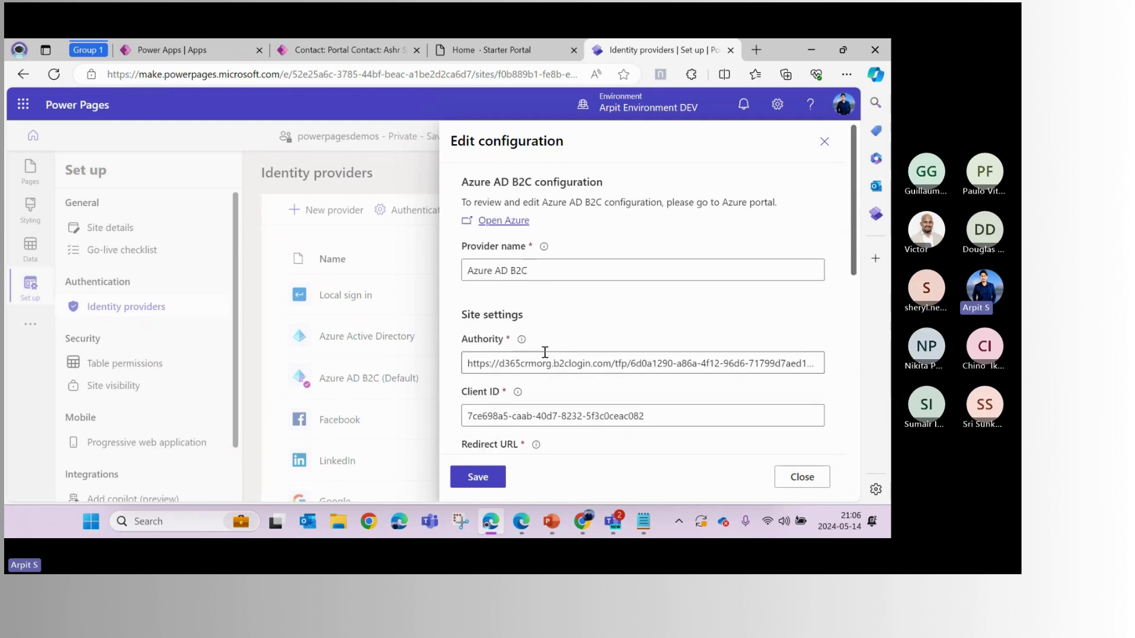
{"action": "scroll", "coordinate": [545, 352], "scroll_direction": "down", "scroll_amount": 4}
Copy the user flow name B2C_1_PowerguideSignin from the Azure portal
{"action": "left_click", "coordinate": [525, 333]}
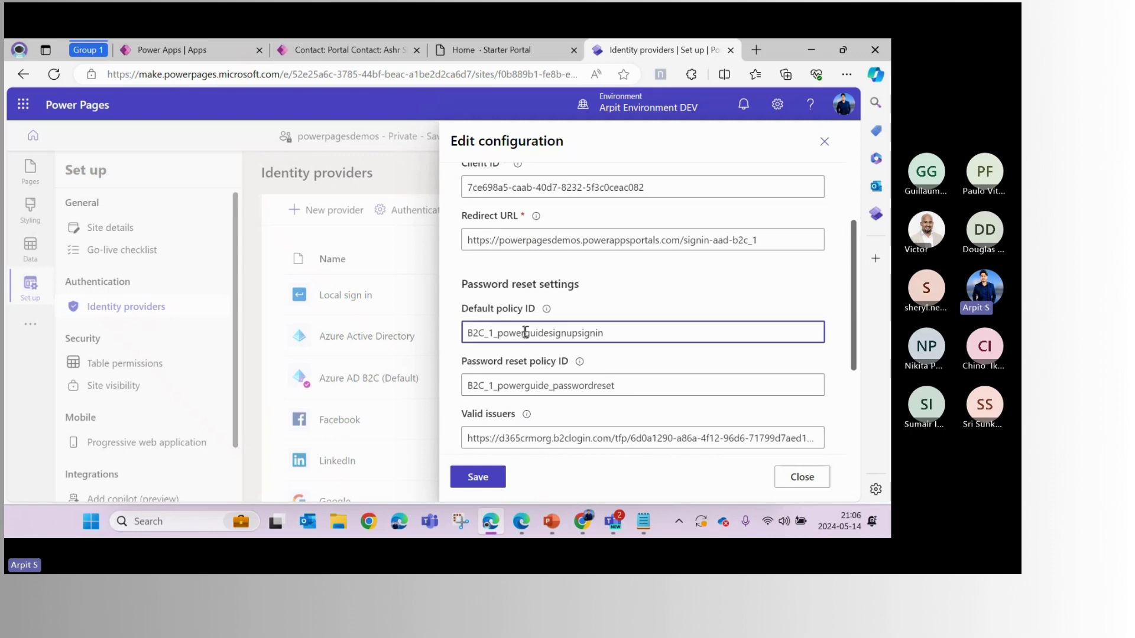
{"action": "double_click", "coordinate": [581, 333]}
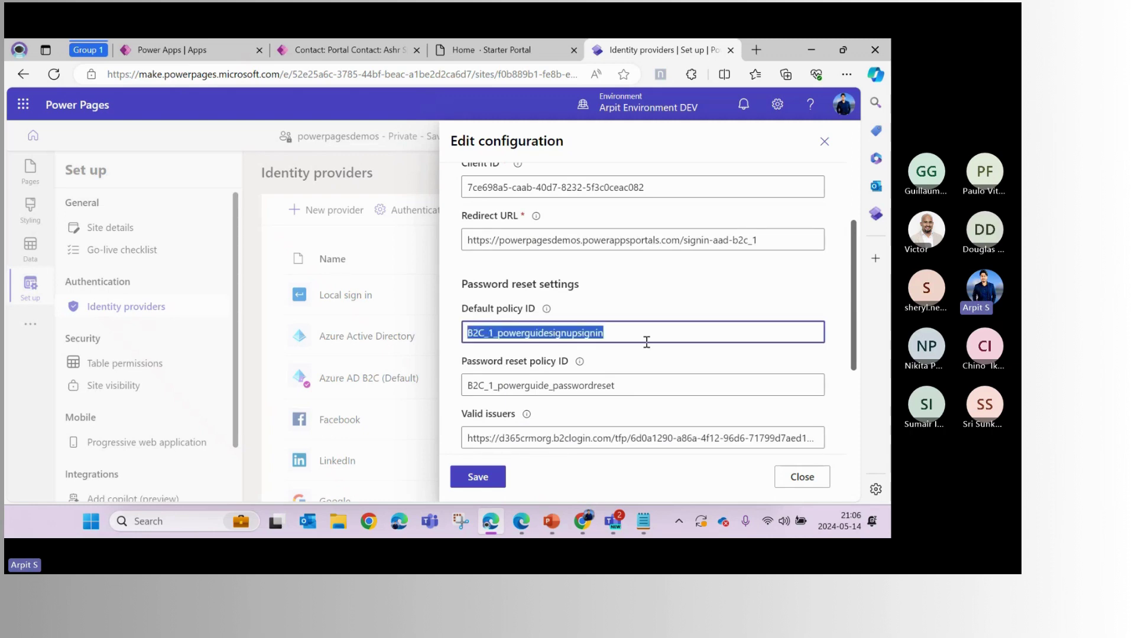
{"action": "key", "text": "alt+Tab"}
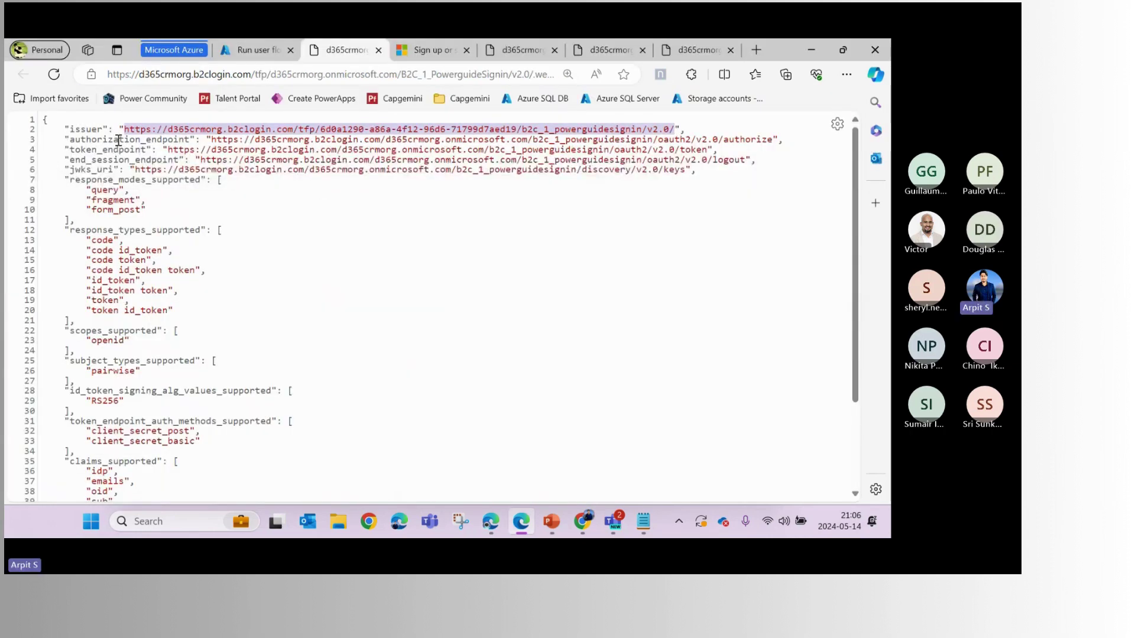
{"action": "left_click", "coordinate": [251, 50]}
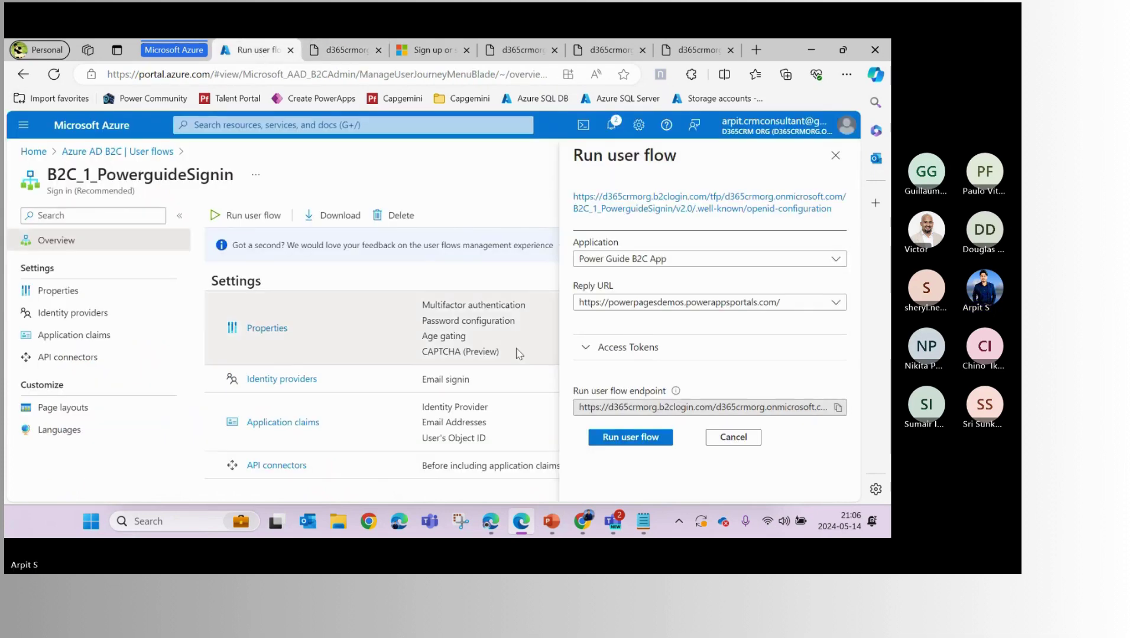
{"action": "left_click", "coordinate": [514, 378]}
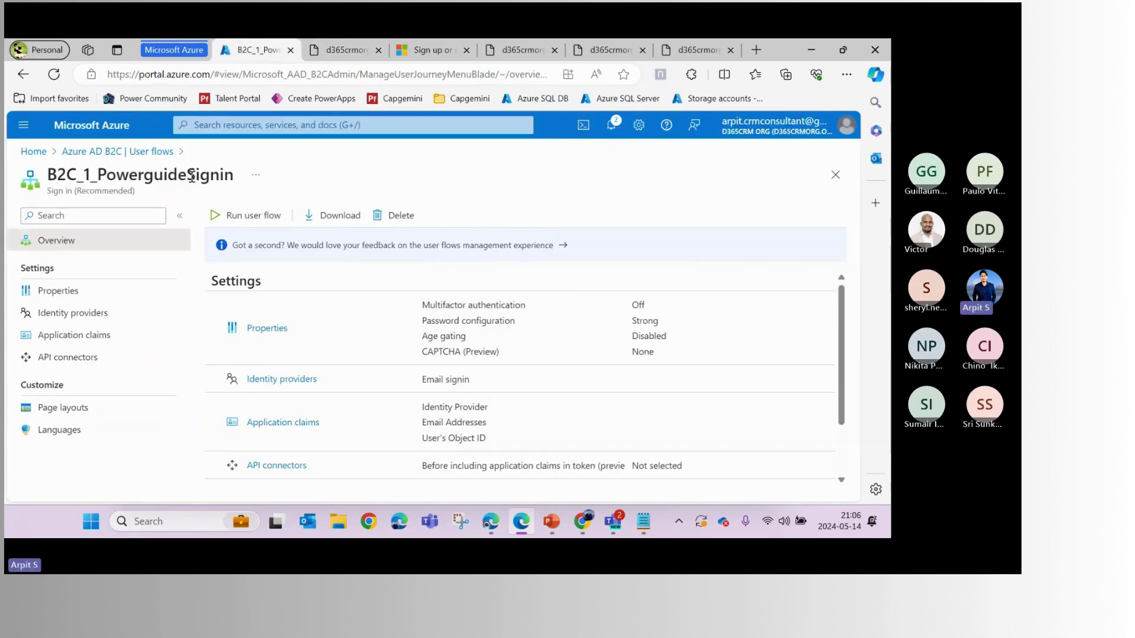
{"action": "double_click", "coordinate": [214, 176]}
{"action": "key", "text": "ctrl+c"}
{"action": "key", "text": "ctrl+Tab"}
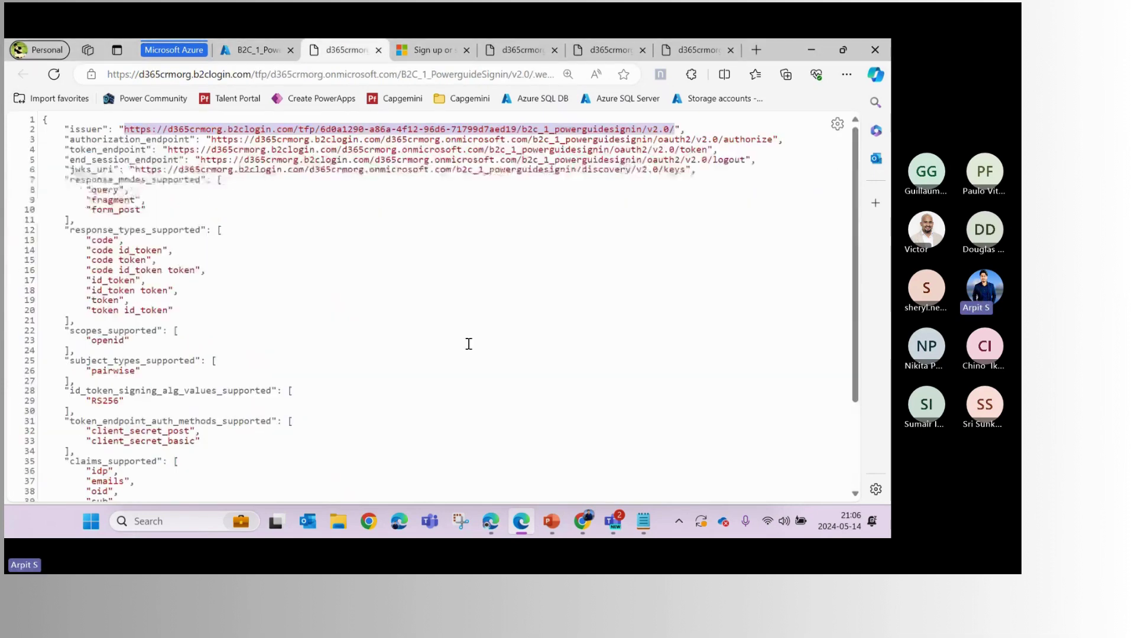
{"action": "key", "text": "alt+Tab"}
Paste B2C_1_PowerguideSignin as the Default policy ID, save, and close the configuration panel
{"action": "double_click", "coordinate": [541, 332]}
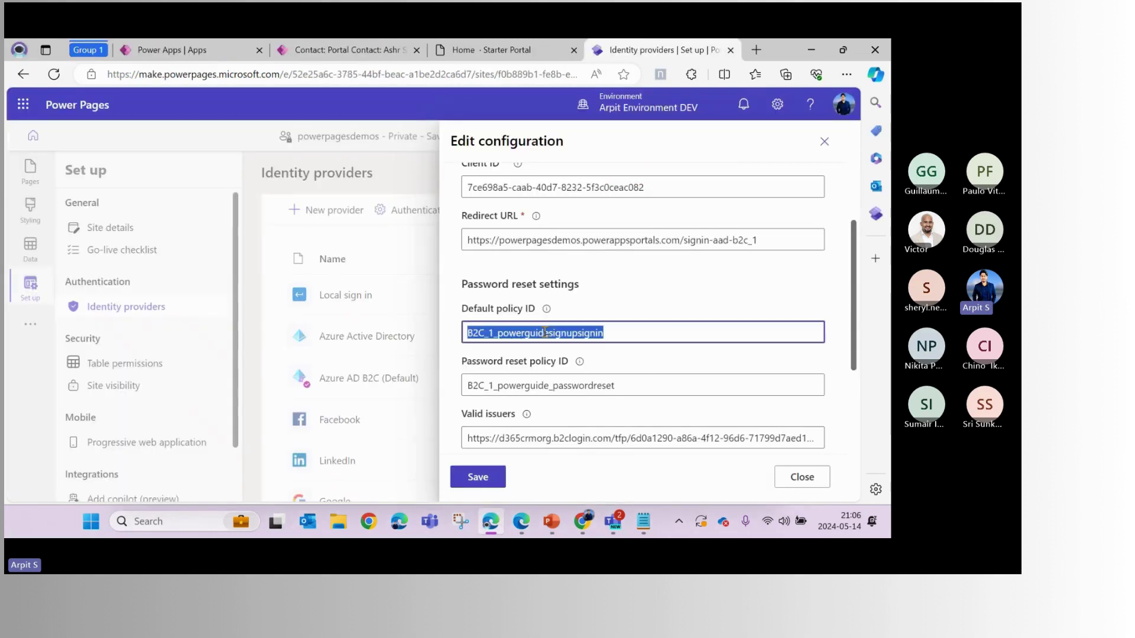
{"action": "key", "text": "ctrl+v"}
{"action": "left_click", "coordinate": [477, 477]}
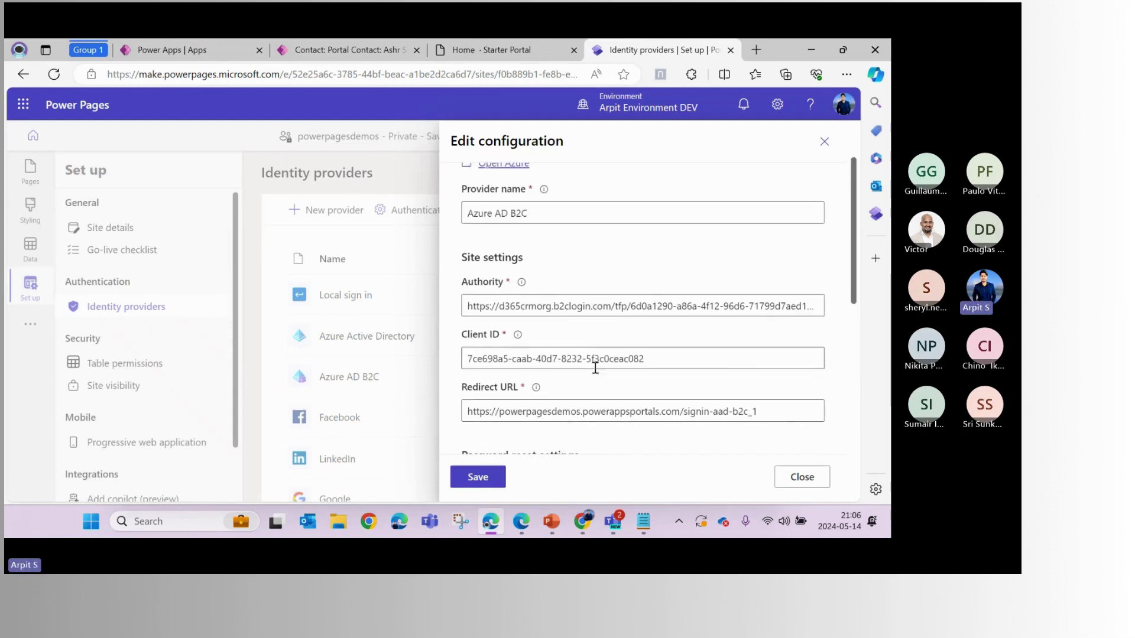
{"action": "scroll", "coordinate": [564, 288], "scroll_direction": "down", "scroll_amount": 5}
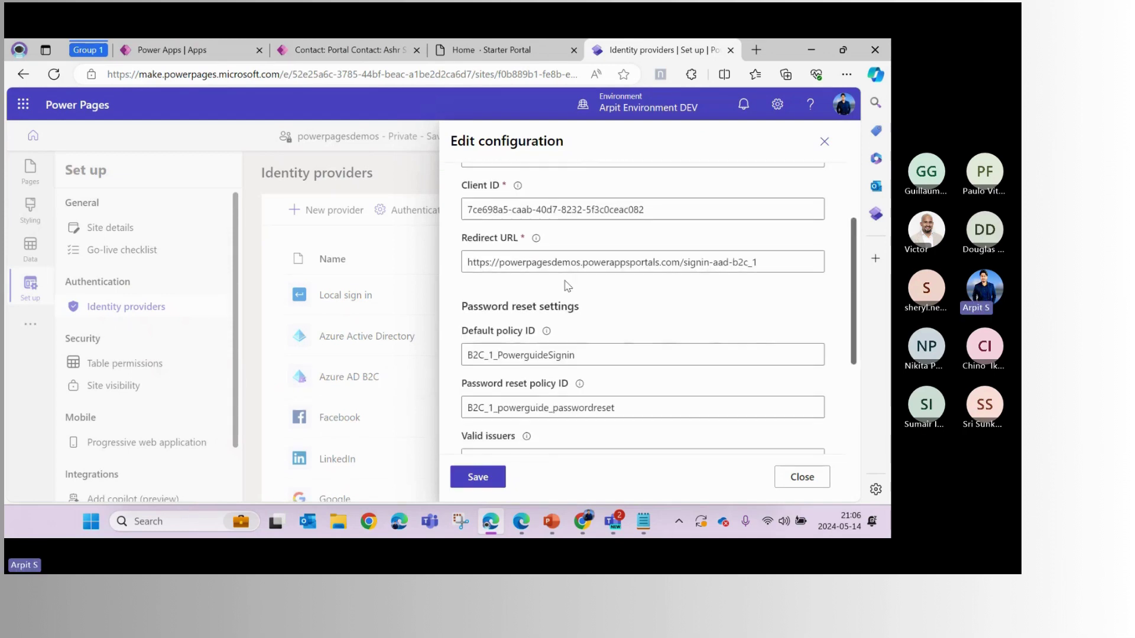
{"action": "scroll", "coordinate": [577, 294], "scroll_direction": "up", "scroll_amount": 3}
{"action": "scroll", "coordinate": [650, 378], "scroll_direction": "down", "scroll_amount": 3}
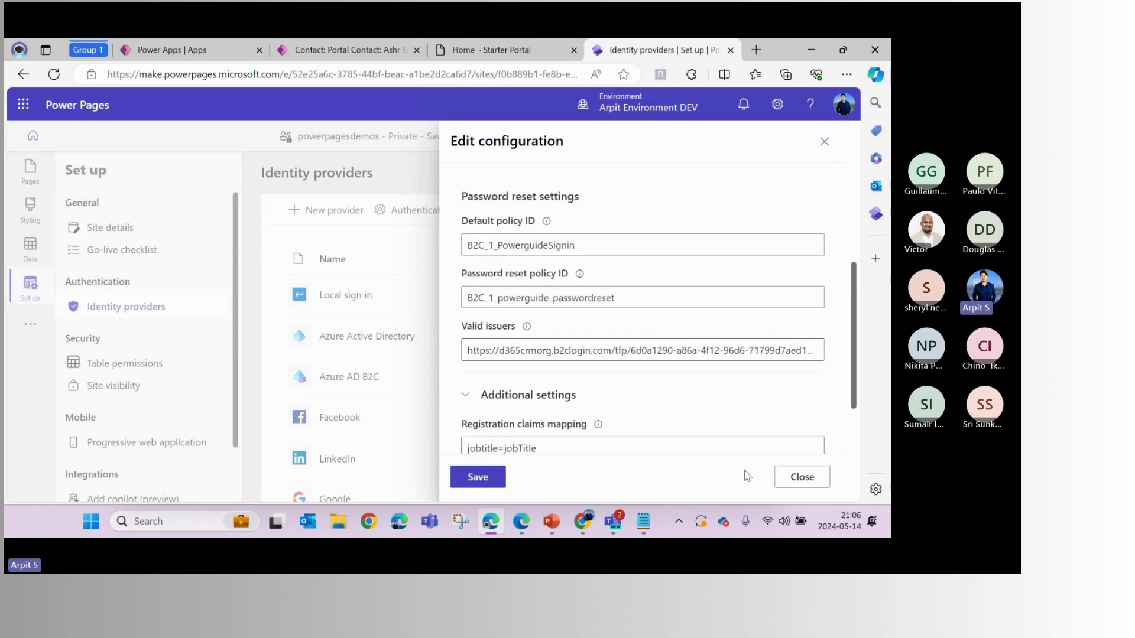
{"action": "left_click", "coordinate": [801, 477]}
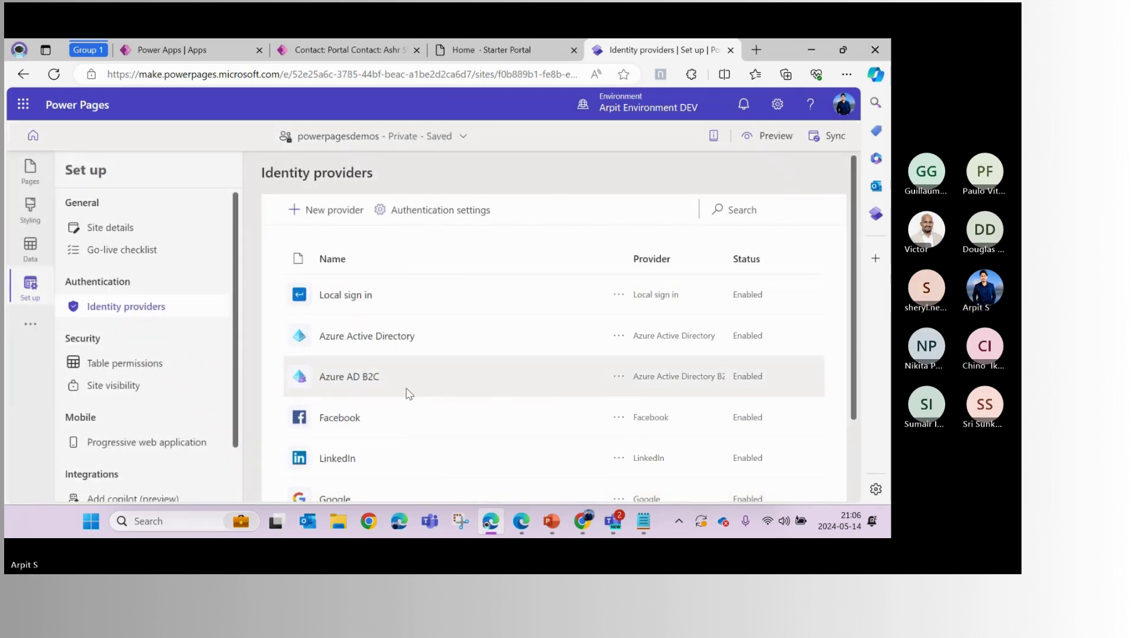
Set Azure AD B2C as the site's default identity provider and confirm with OK
{"action": "left_click", "coordinate": [619, 379]}
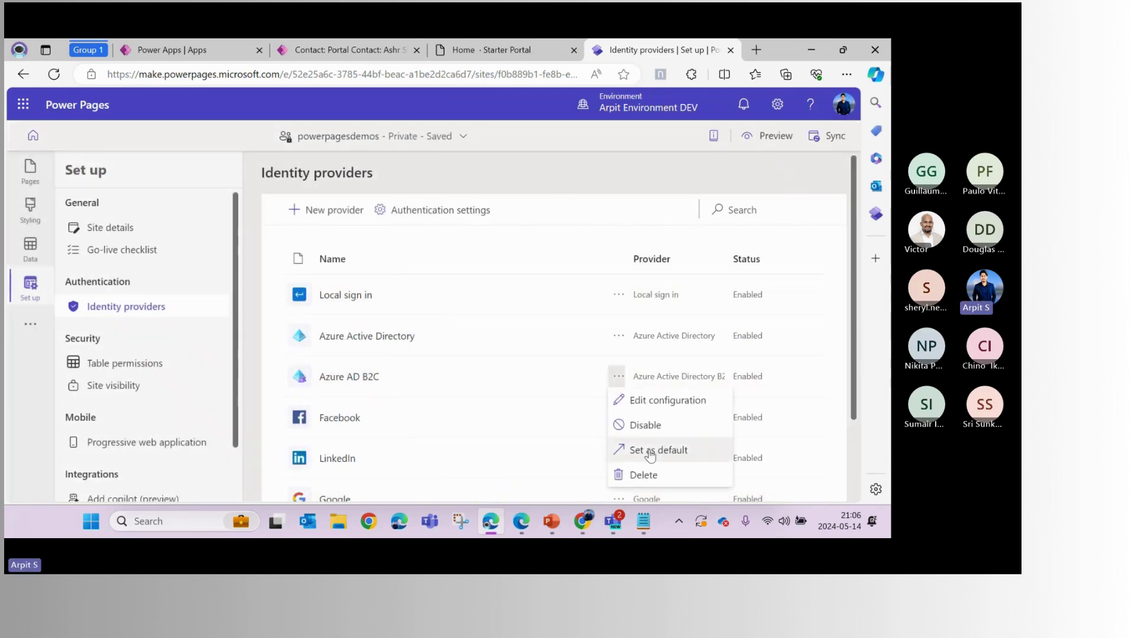
{"action": "left_click", "coordinate": [650, 452]}
{"action": "left_click", "coordinate": [495, 340]}
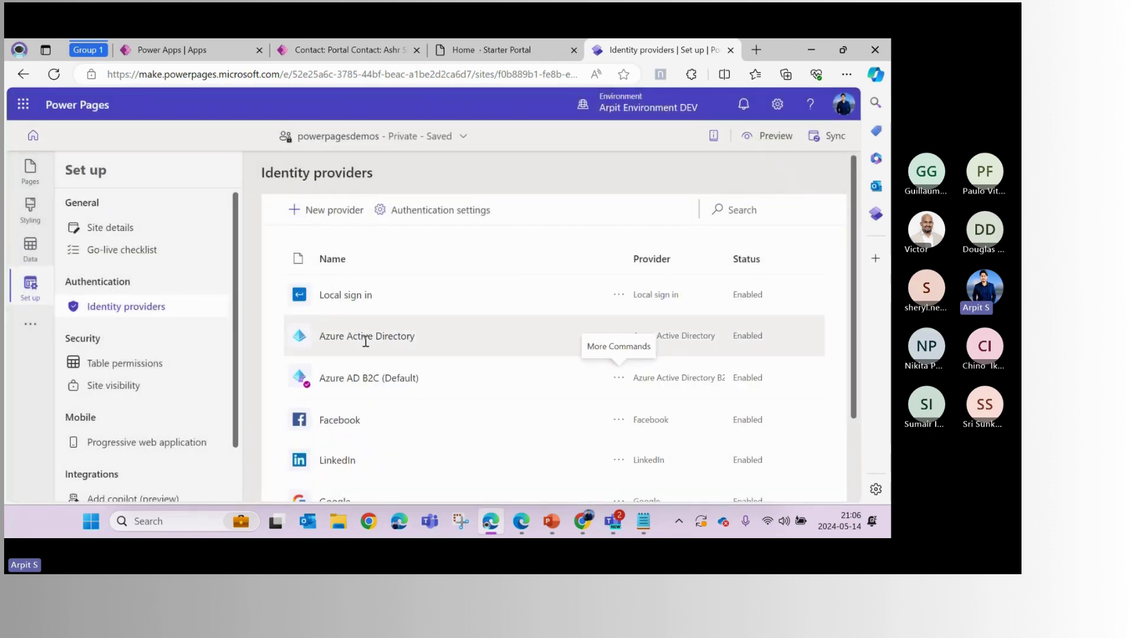
{"action": "scroll", "coordinate": [365, 341], "scroll_direction": "down", "scroll_amount": 2}
{"action": "scroll", "coordinate": [362, 339], "scroll_direction": "up", "scroll_amount": 2}
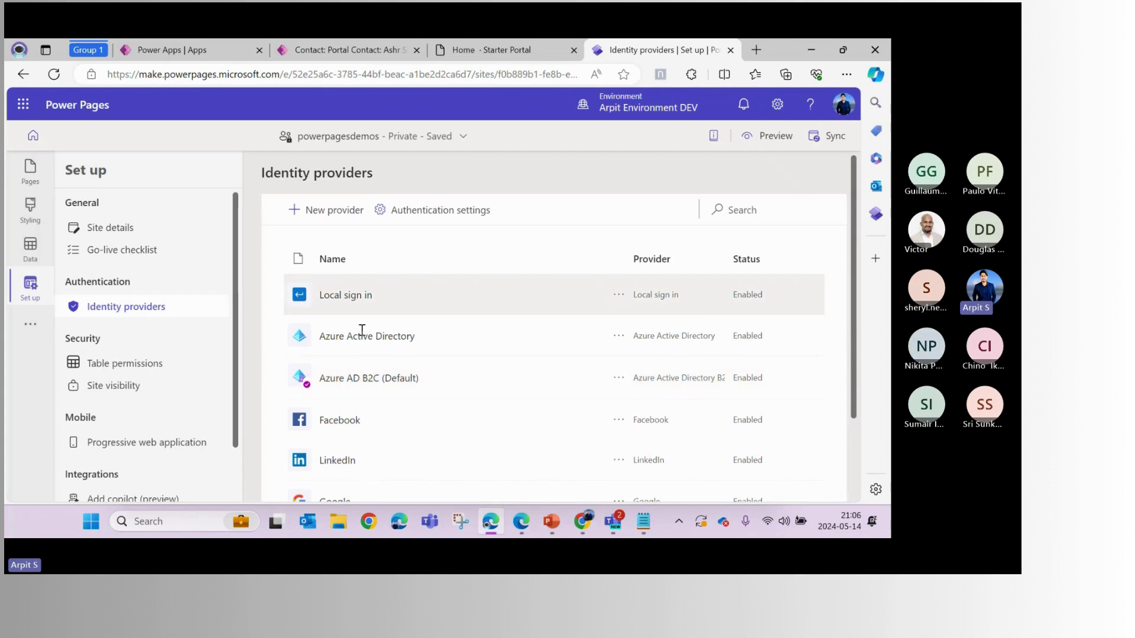
{"action": "left_click", "coordinate": [618, 378]}
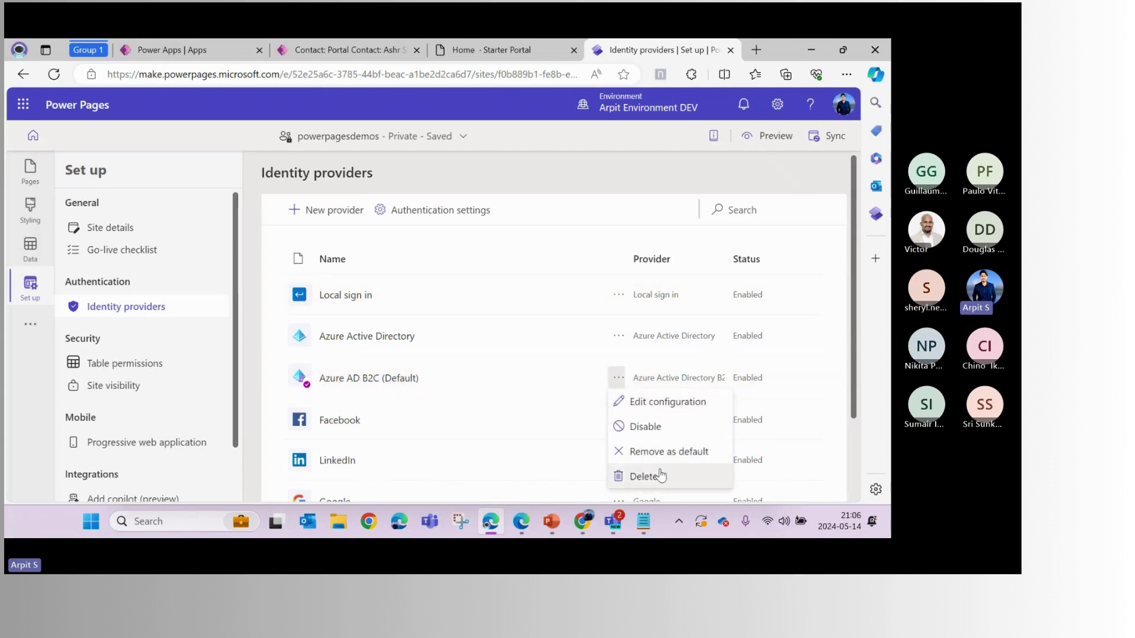
Check the portal home page and the sign-in metadata window, then return to the portal contact's record
{"action": "left_click", "coordinate": [553, 51]}
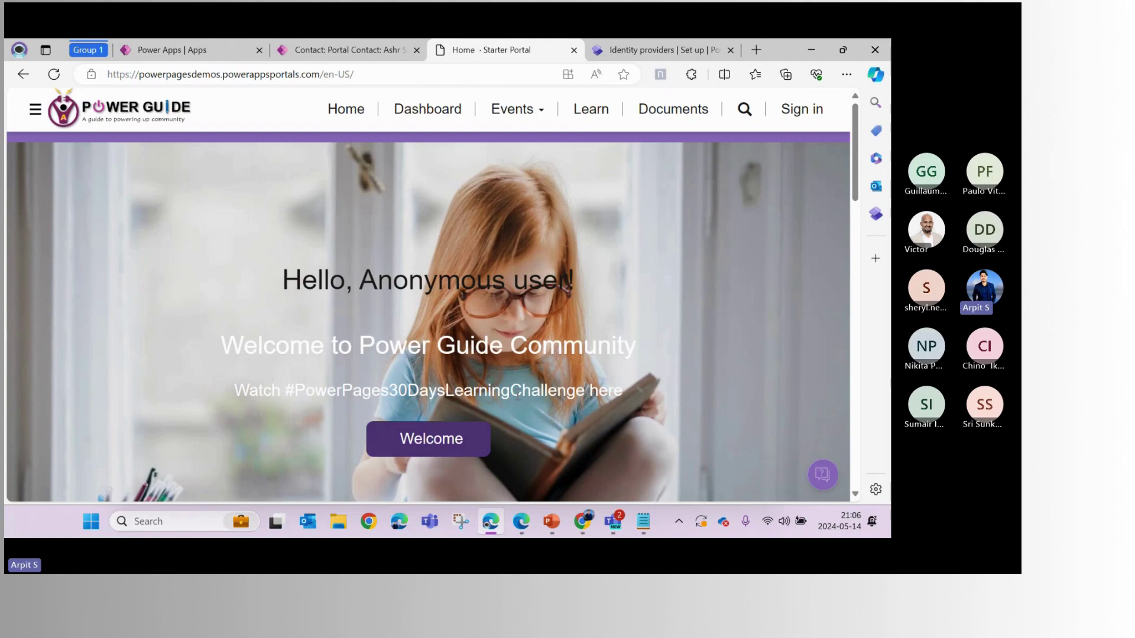
{"action": "mouse_move", "coordinate": [523, 532]}
{"action": "left_click", "coordinate": [520, 421]}
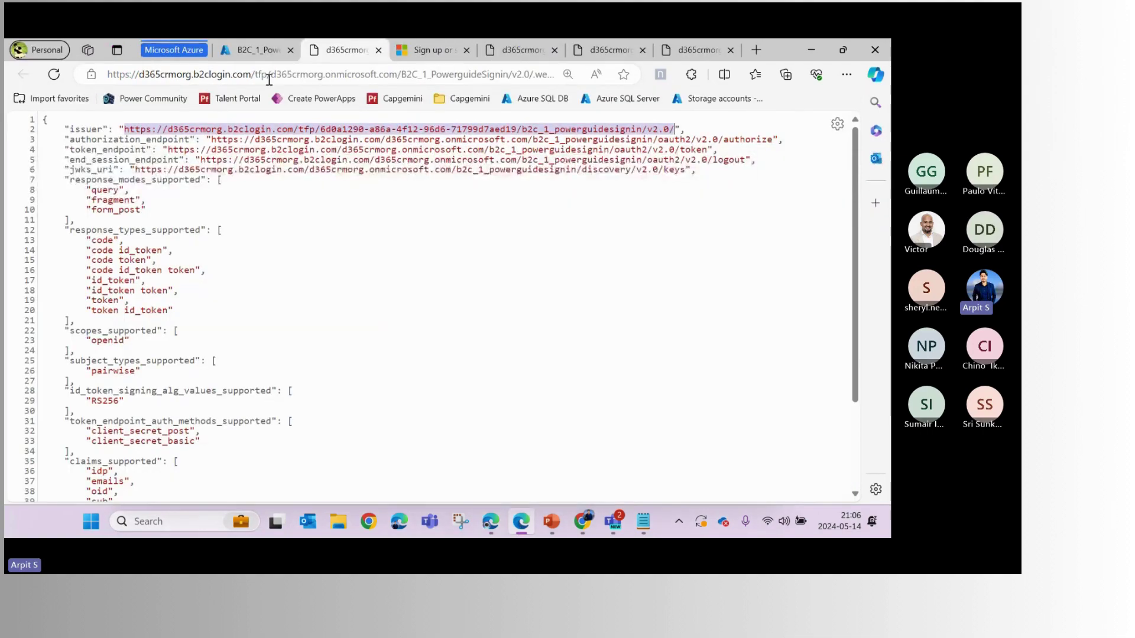
{"action": "left_click", "coordinate": [490, 521]}
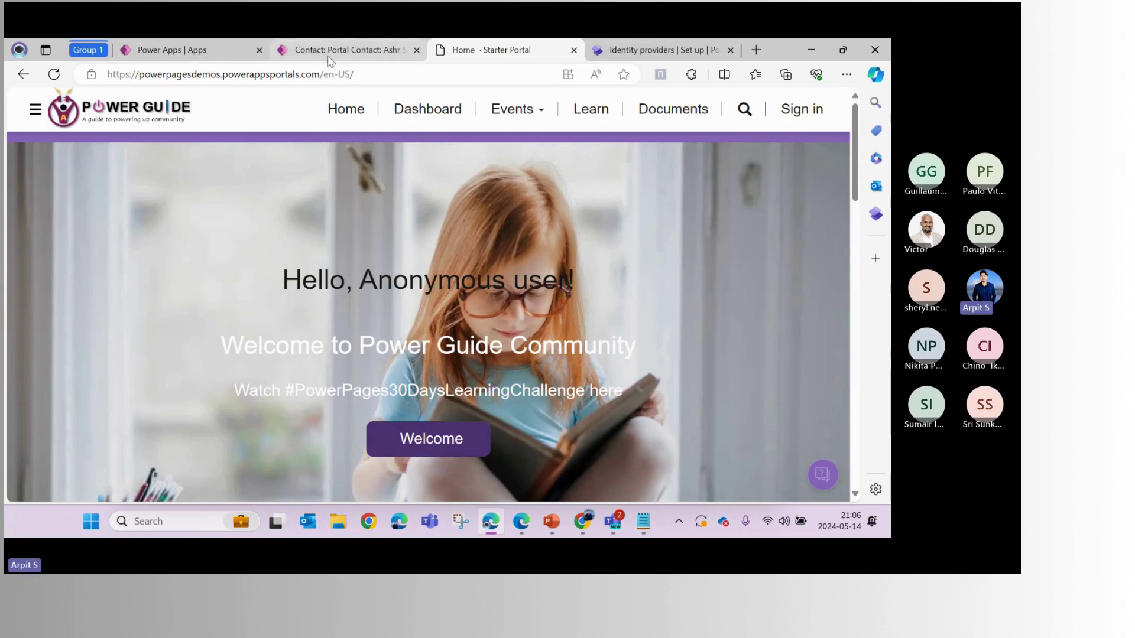
{"action": "left_click", "coordinate": [622, 54]}
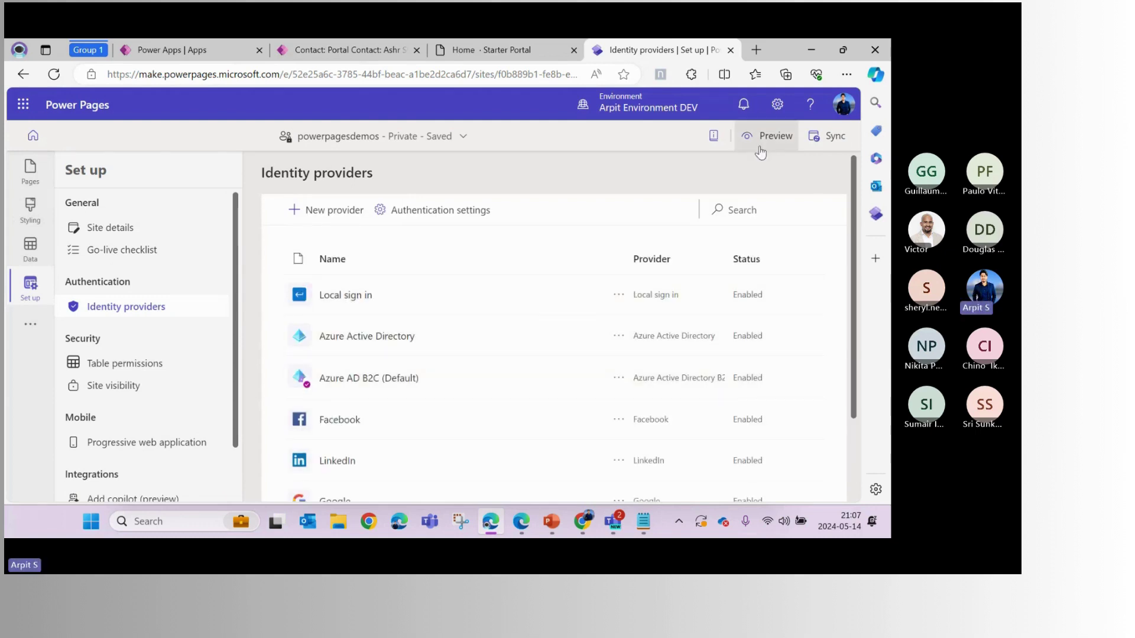
{"action": "left_click", "coordinate": [343, 50]}
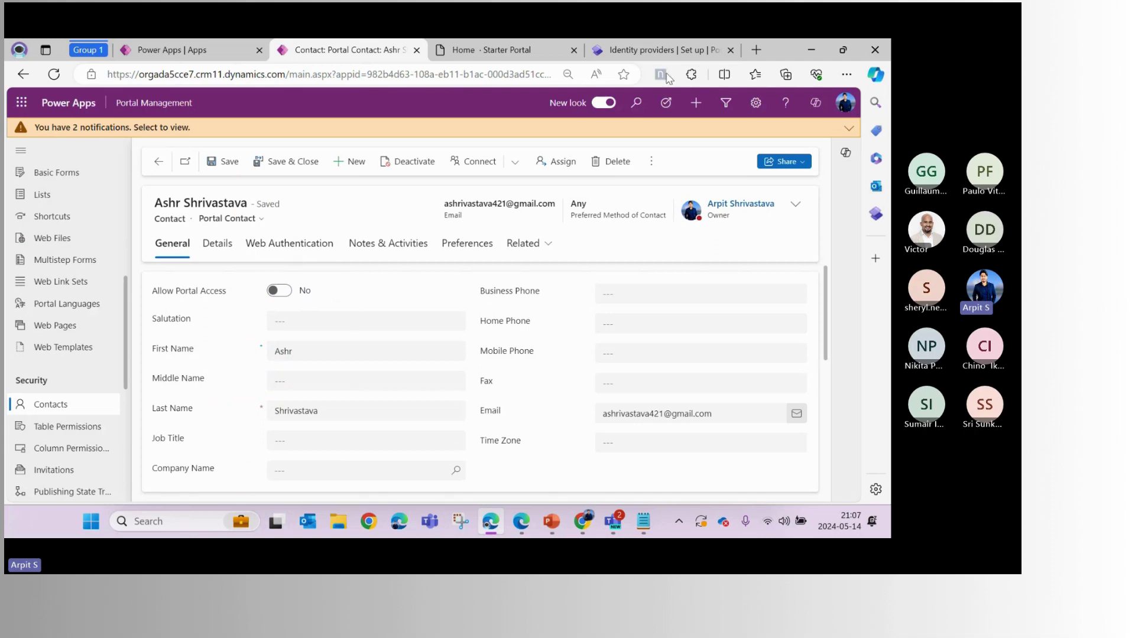
Try signing in to the portal and reload the resulting HTTP ERROR 401 page
{"action": "left_click", "coordinate": [557, 55]}
{"action": "left_click", "coordinate": [801, 109]}
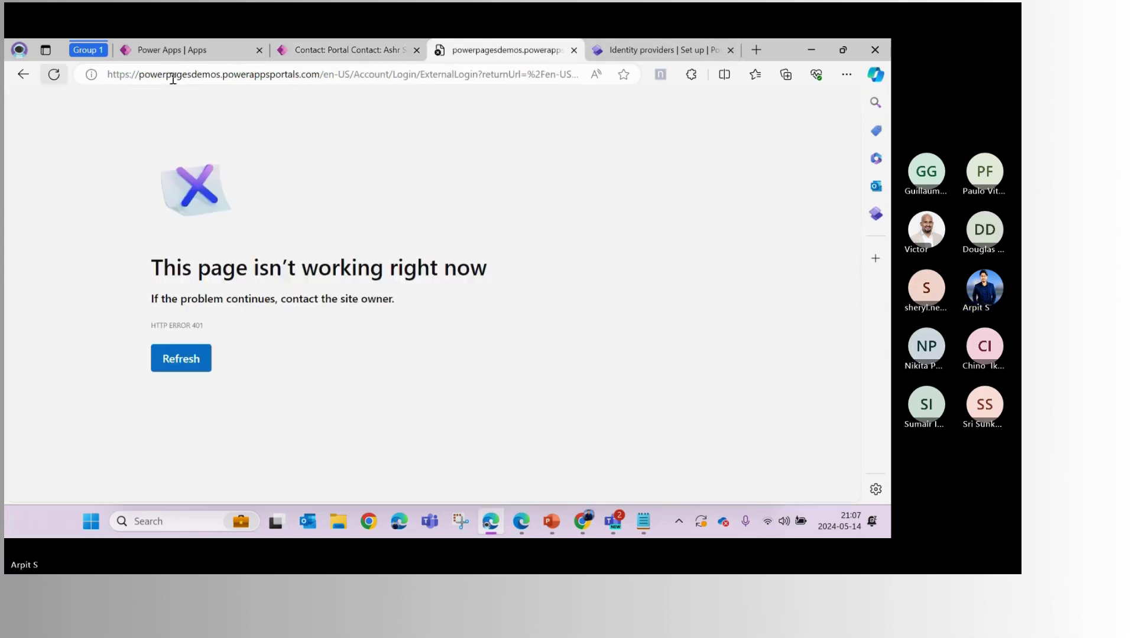
{"action": "left_click", "coordinate": [173, 77]}
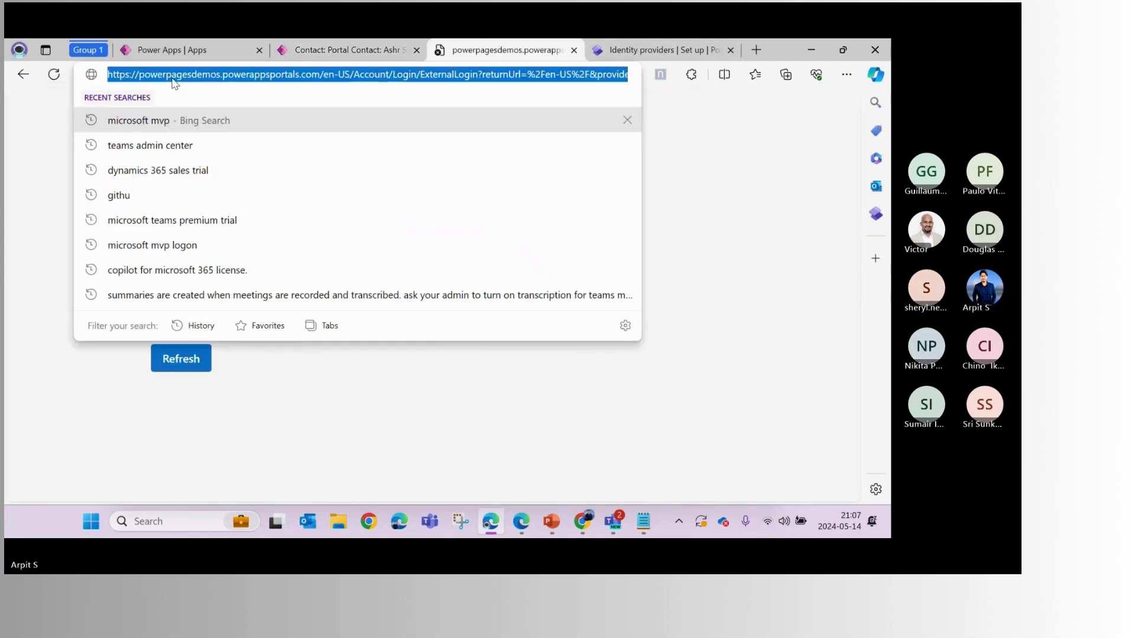
{"action": "key", "text": "Return"}
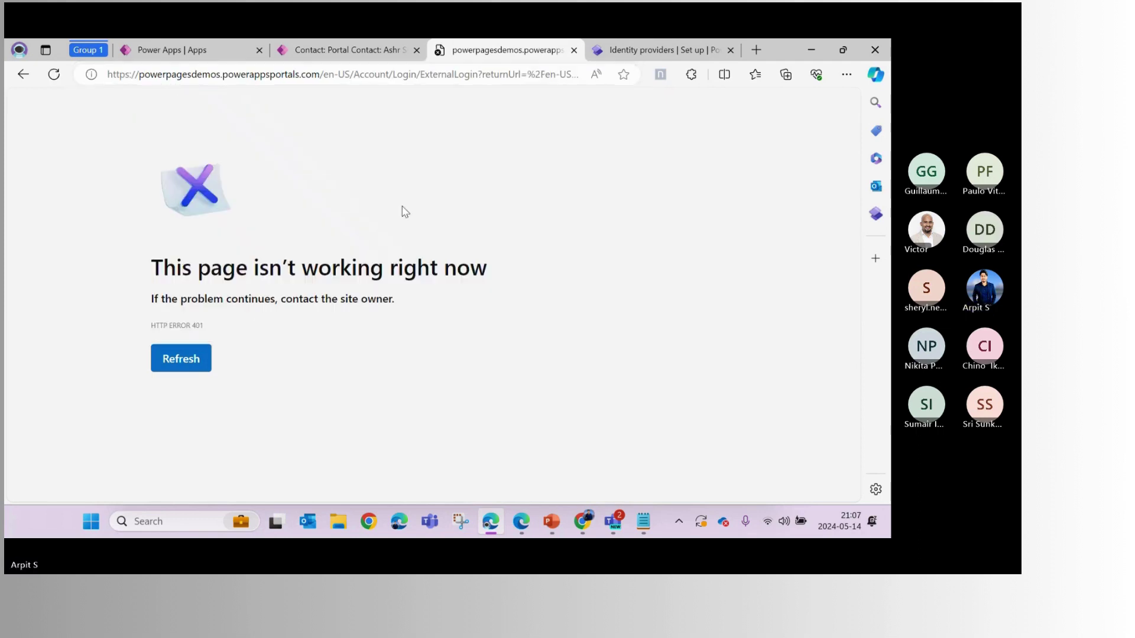
{"action": "left_click", "coordinate": [54, 74]}
{"action": "left_click", "coordinate": [316, 72]}
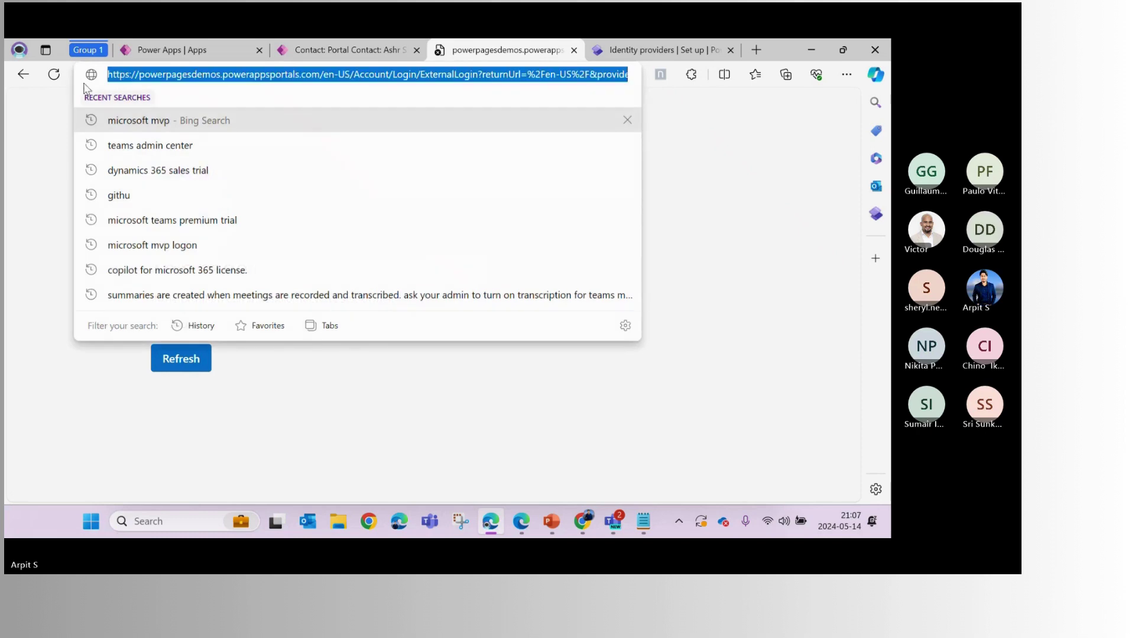
{"action": "key", "text": "Return"}
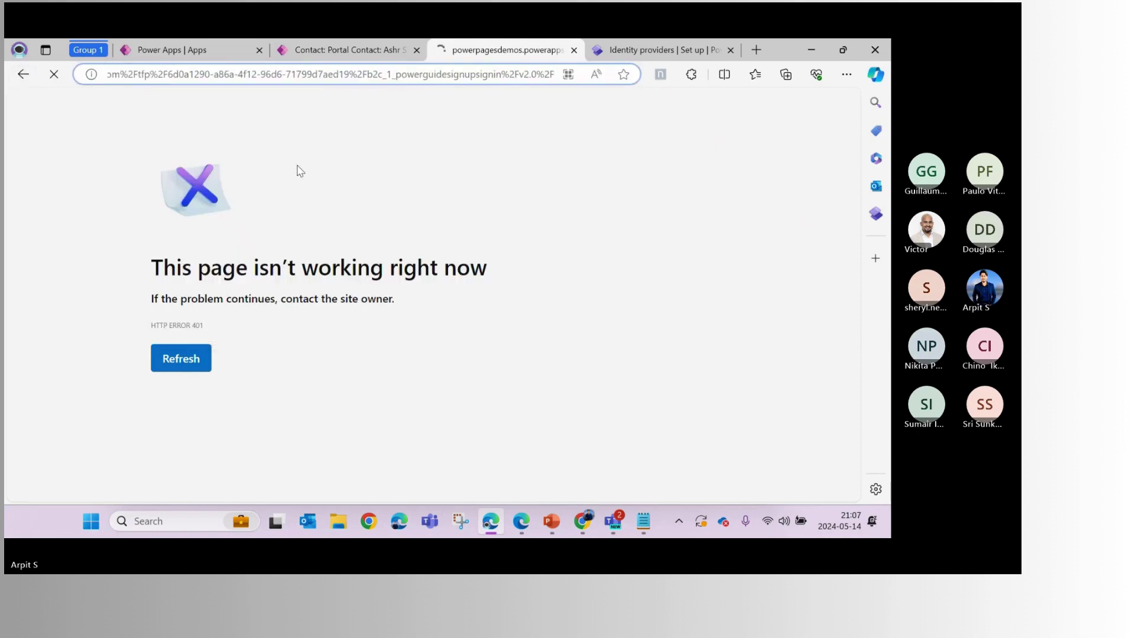
Open the site Preview options in Power Pages, then return to the portal contact record
{"action": "left_click", "coordinate": [656, 49]}
{"action": "left_click", "coordinate": [489, 74]}
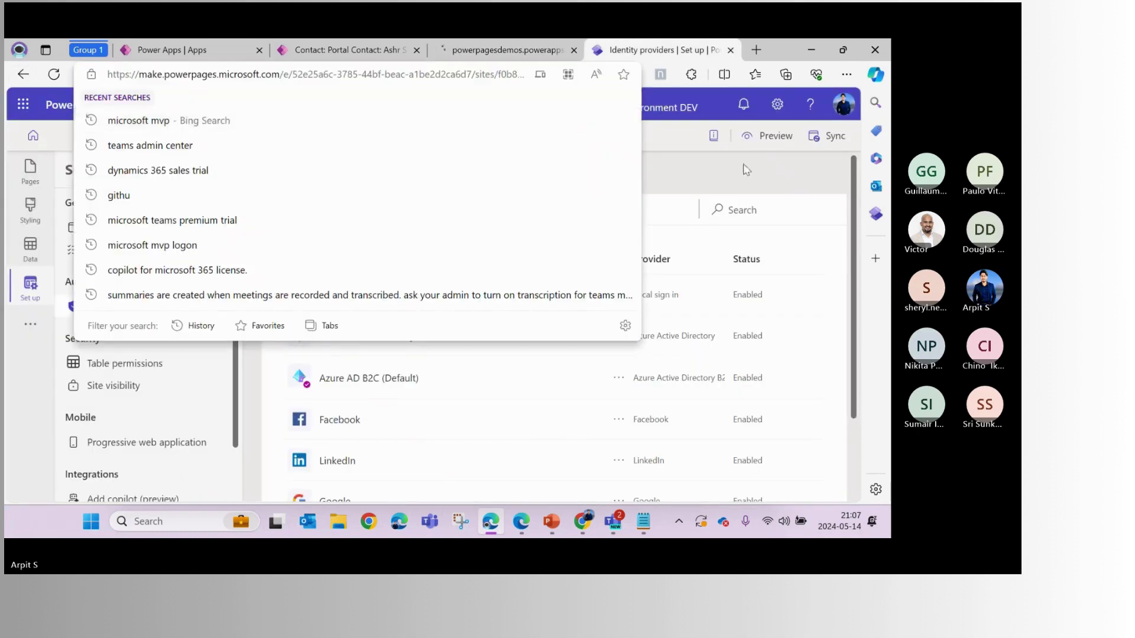
{"action": "left_click", "coordinate": [768, 136]}
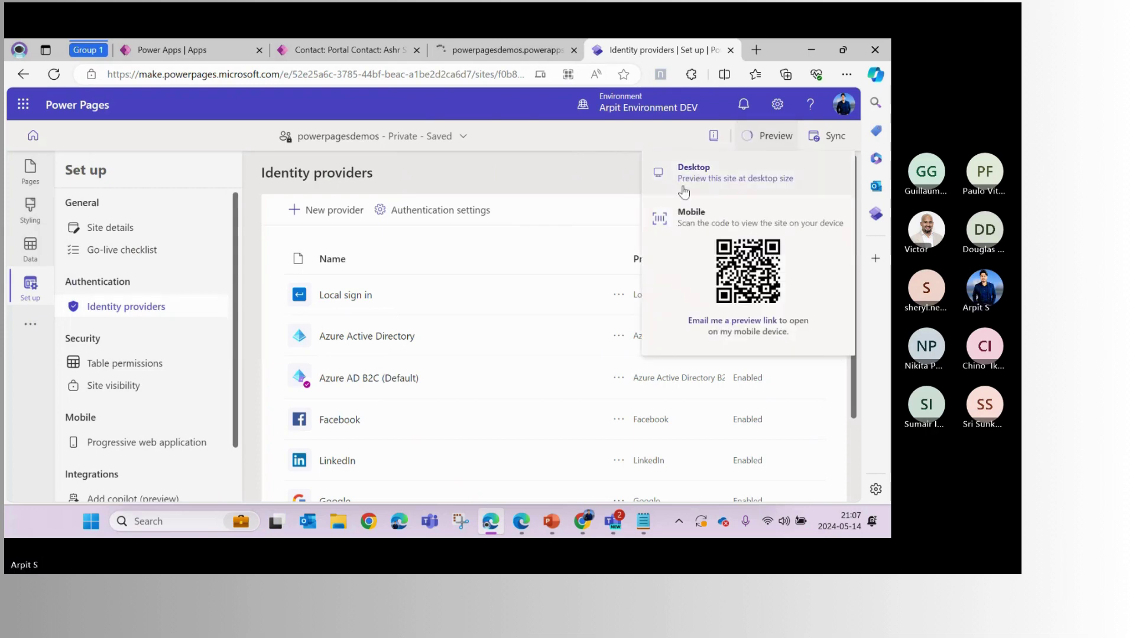
{"action": "left_click", "coordinate": [304, 57]}
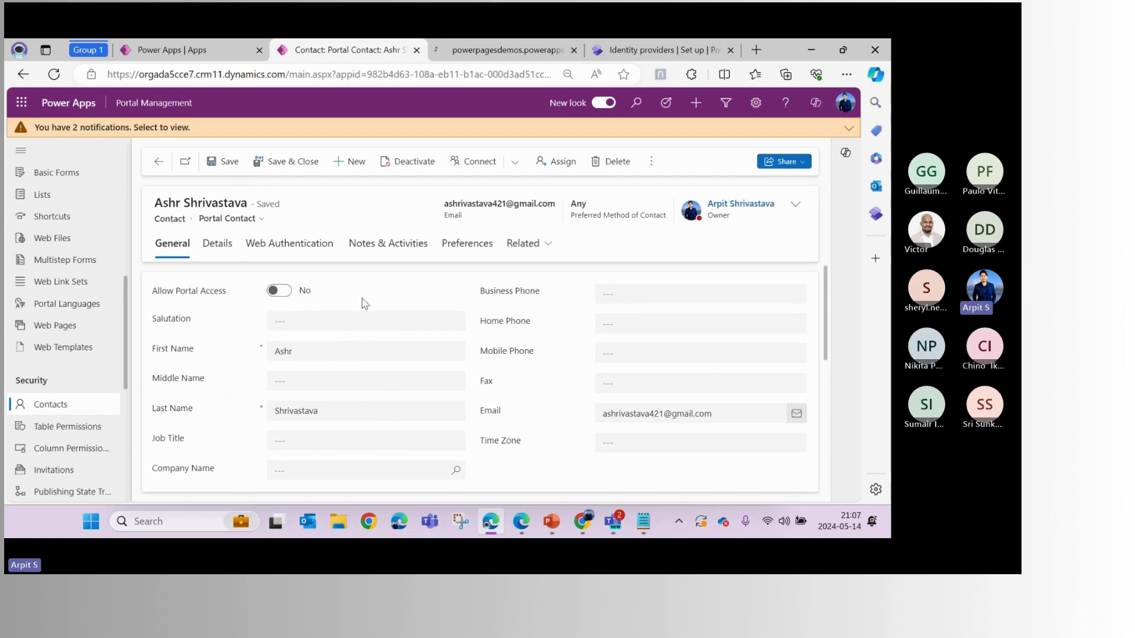
{"action": "left_click", "coordinate": [172, 50]}
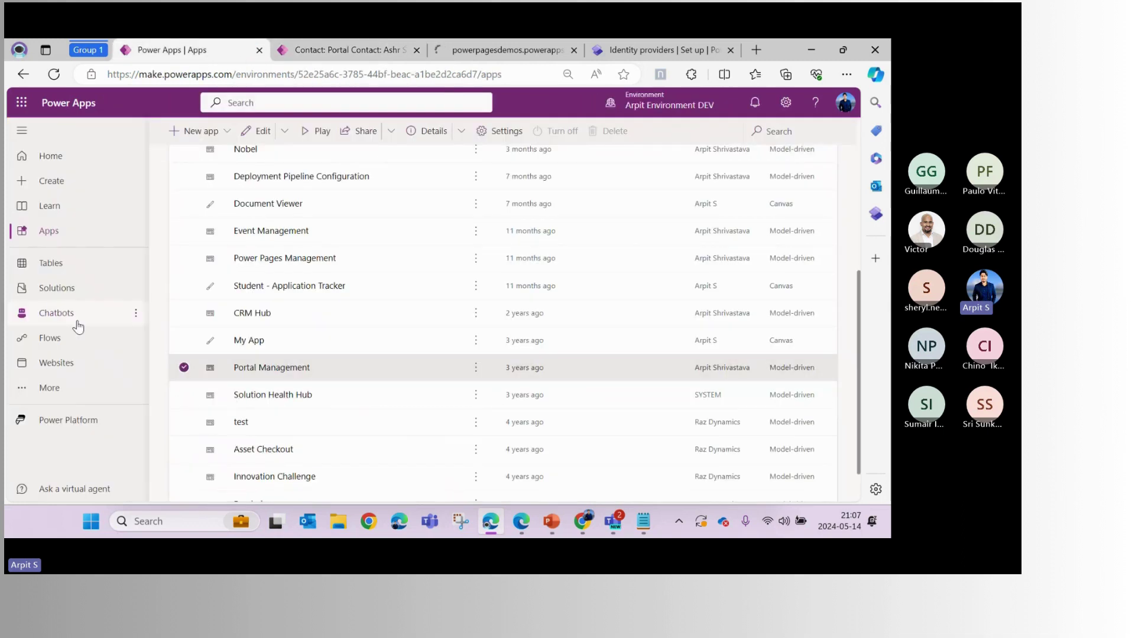
{"action": "left_click", "coordinate": [101, 301]}
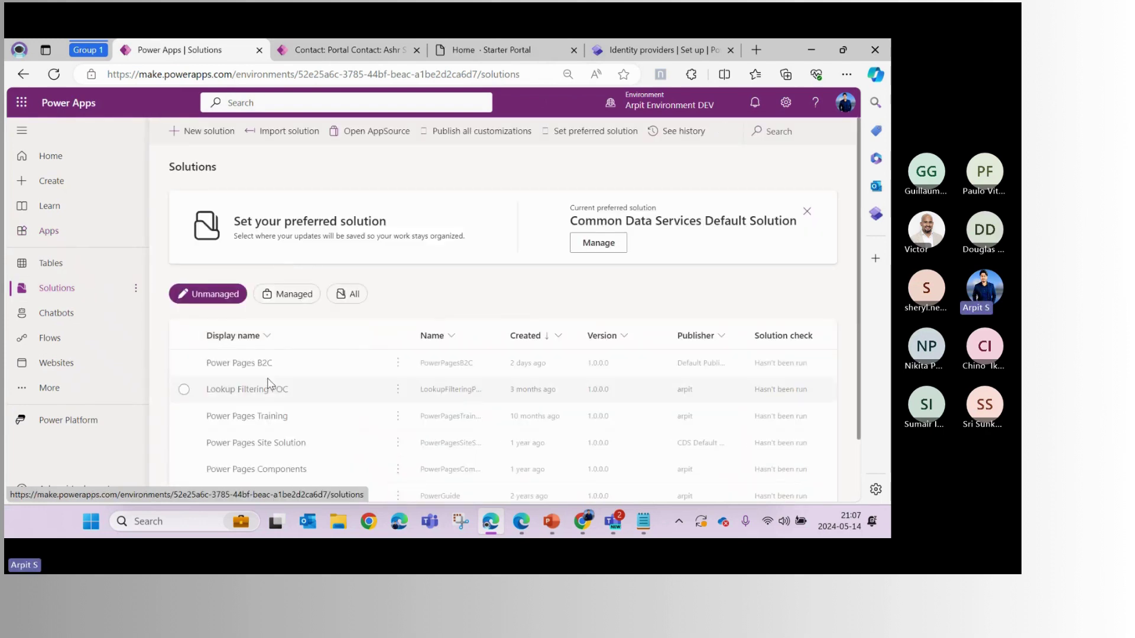
{"action": "left_click", "coordinate": [246, 363]}
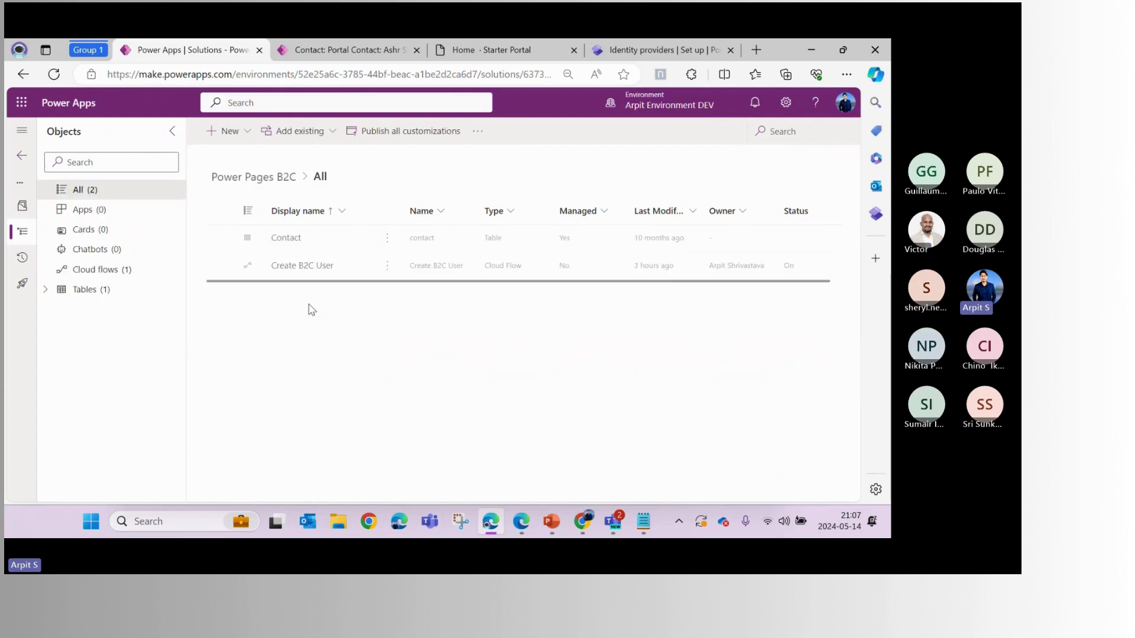
{"action": "left_click", "coordinate": [300, 270]}
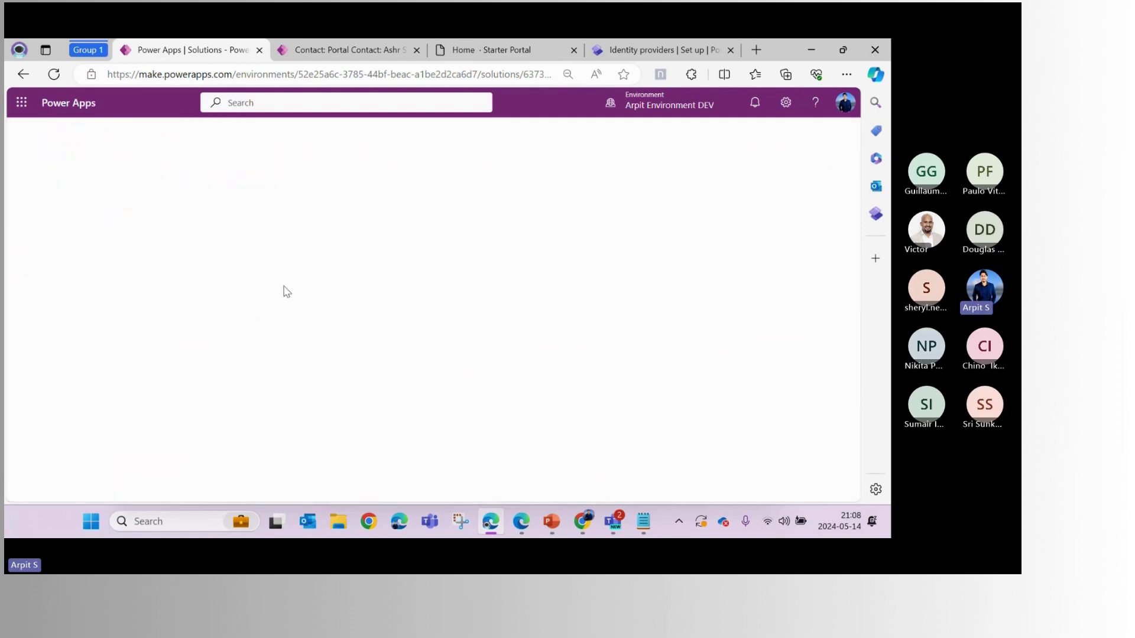
{"action": "left_click", "coordinate": [303, 51]}
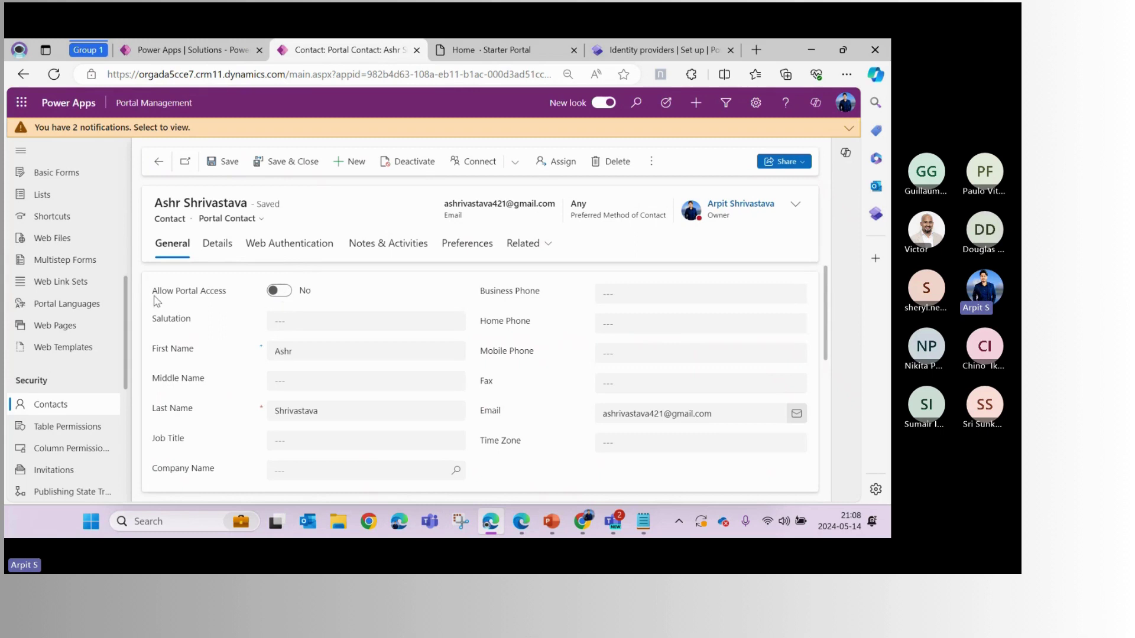
{"action": "left_click_drag", "start_coordinate": [153, 292], "coordinate": [213, 297]}
{"action": "left_click", "coordinate": [217, 302]}
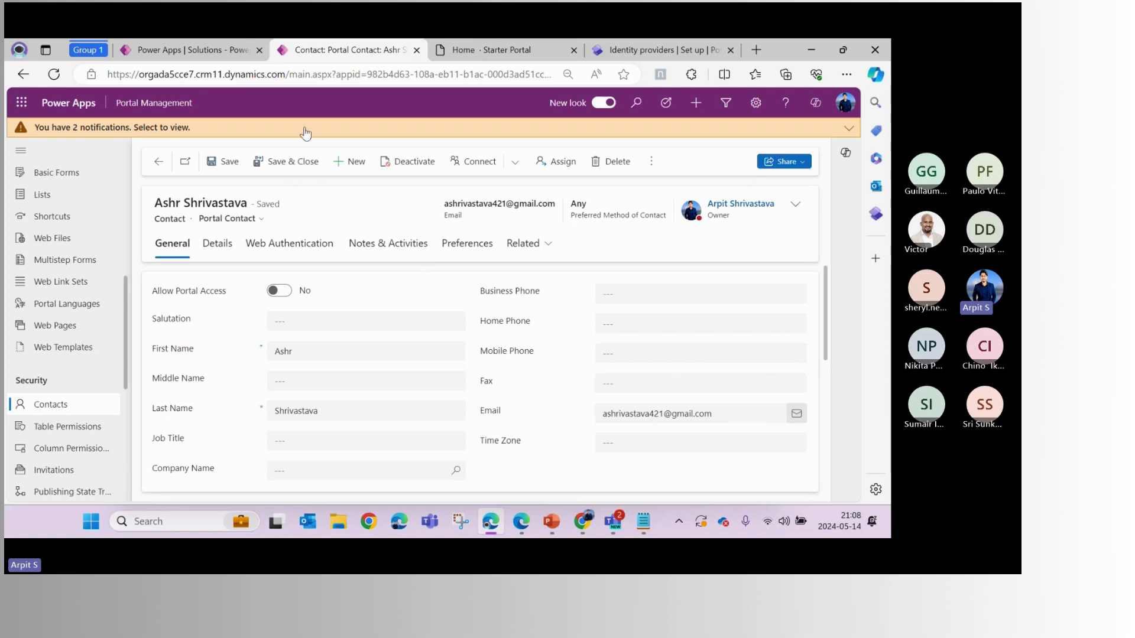
From the solution's cloud flows, open the Create B2C User flow in edit mode
{"action": "left_click", "coordinate": [201, 50]}
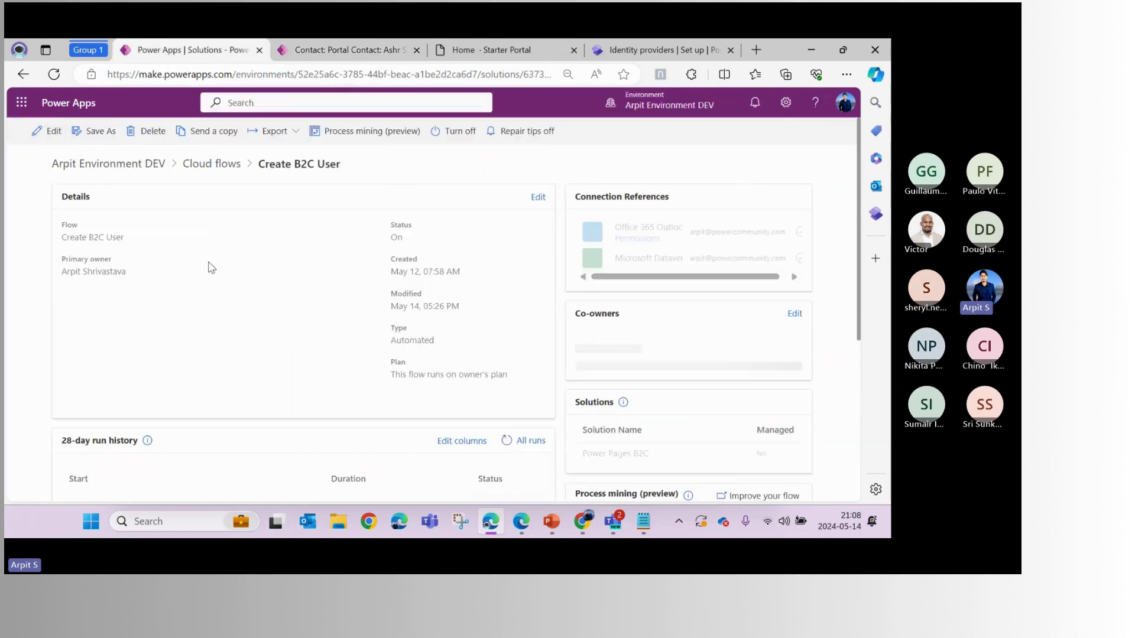
{"action": "left_click", "coordinate": [53, 131]}
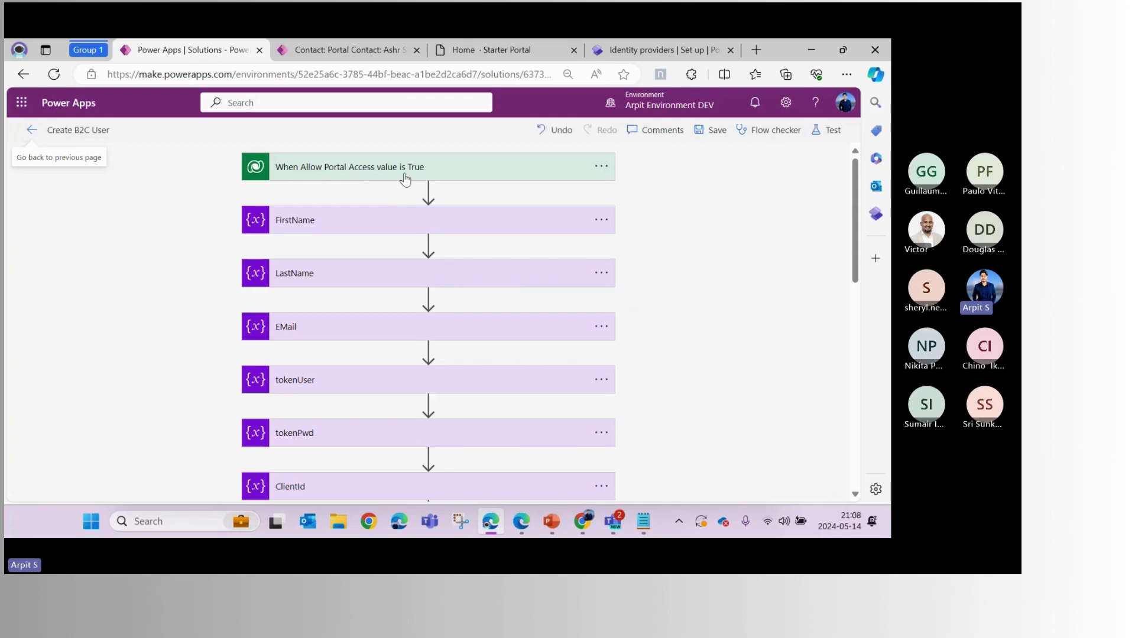
Review the tokenUser, tokenPwd, ClientId, SecretKey and TenantId Initialize variable steps
{"action": "scroll", "coordinate": [386, 289], "scroll_direction": "down", "scroll_amount": 3}
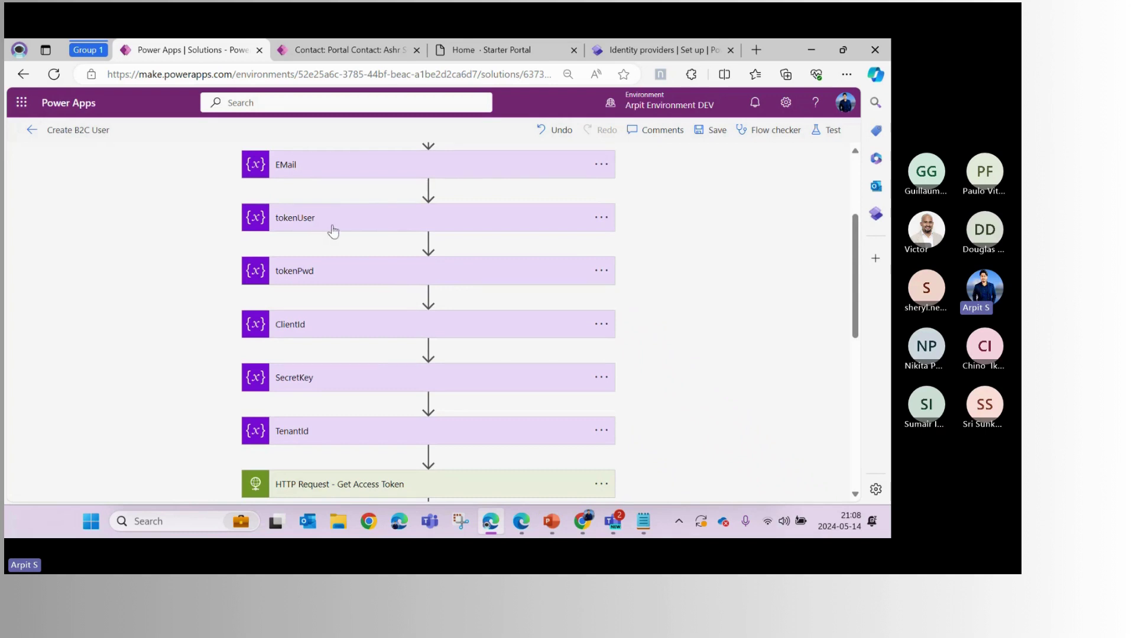
{"action": "scroll", "coordinate": [333, 230], "scroll_direction": "up", "scroll_amount": 2}
{"action": "scroll", "coordinate": [309, 193], "scroll_direction": "up", "scroll_amount": 1}
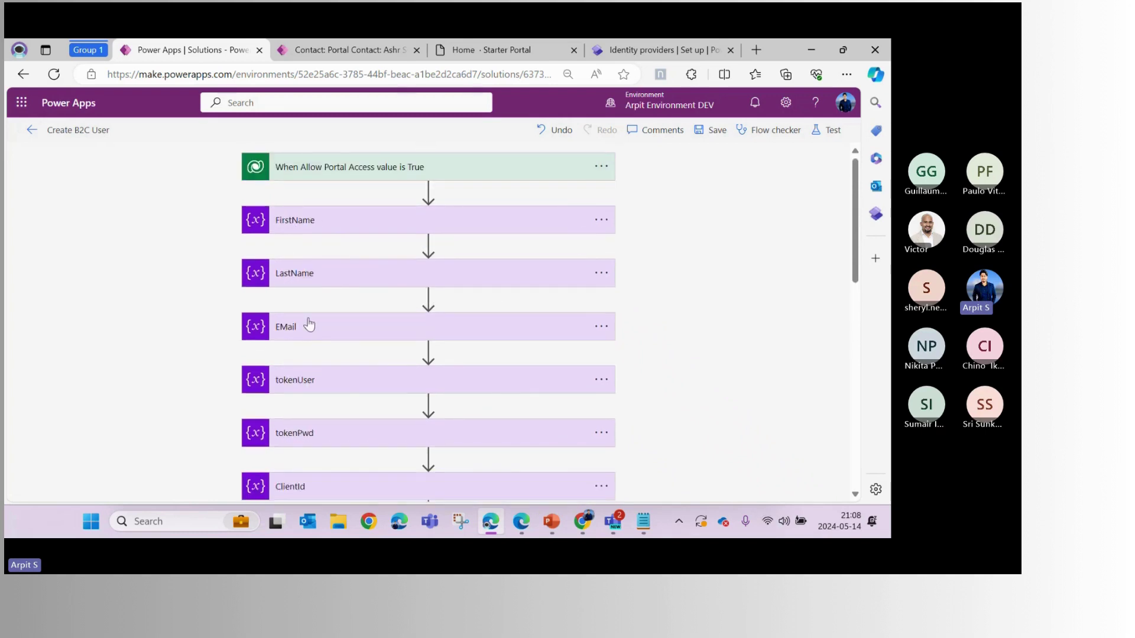
{"action": "scroll", "coordinate": [309, 323], "scroll_direction": "down", "scroll_amount": 2}
{"action": "scroll", "coordinate": [309, 323], "scroll_direction": "down", "scroll_amount": 2}
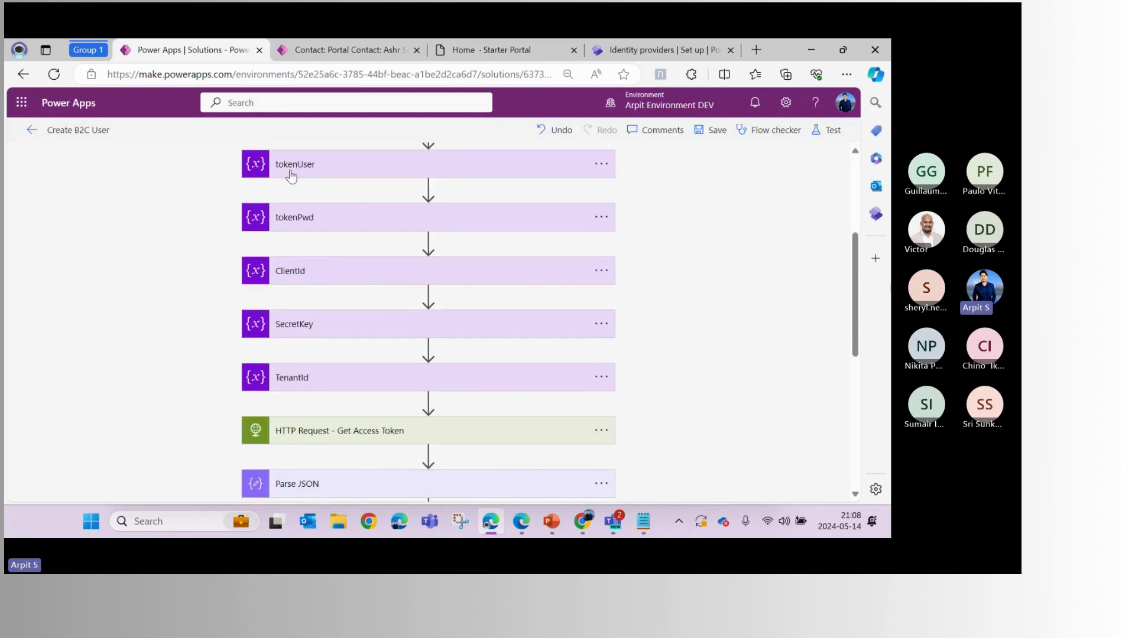
{"action": "left_click", "coordinate": [320, 175]}
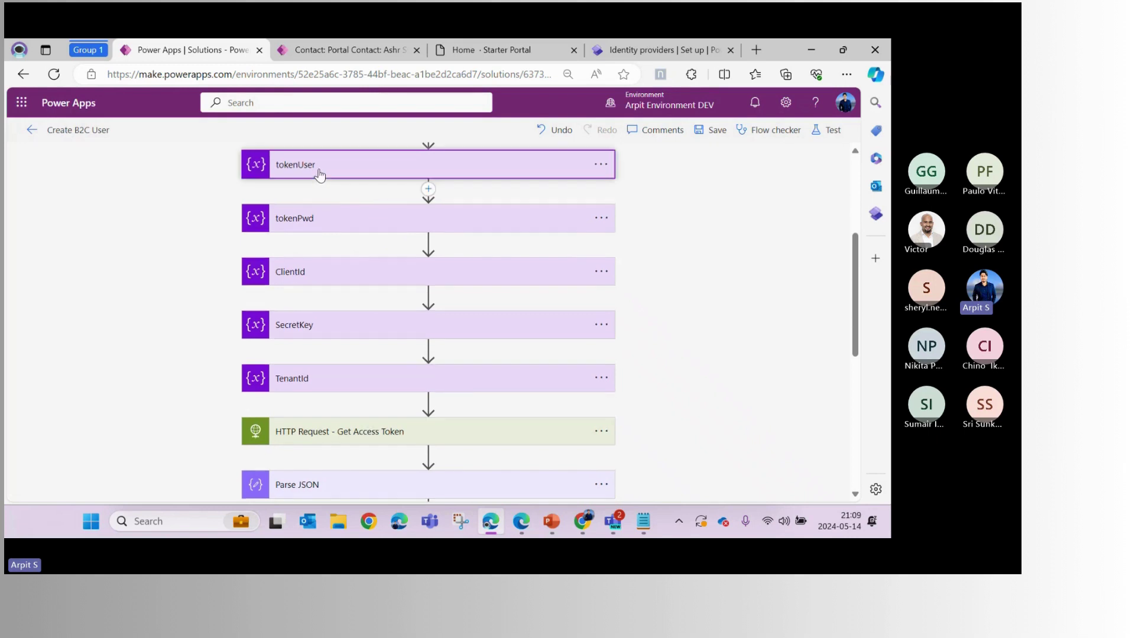
{"action": "left_click", "coordinate": [319, 173]}
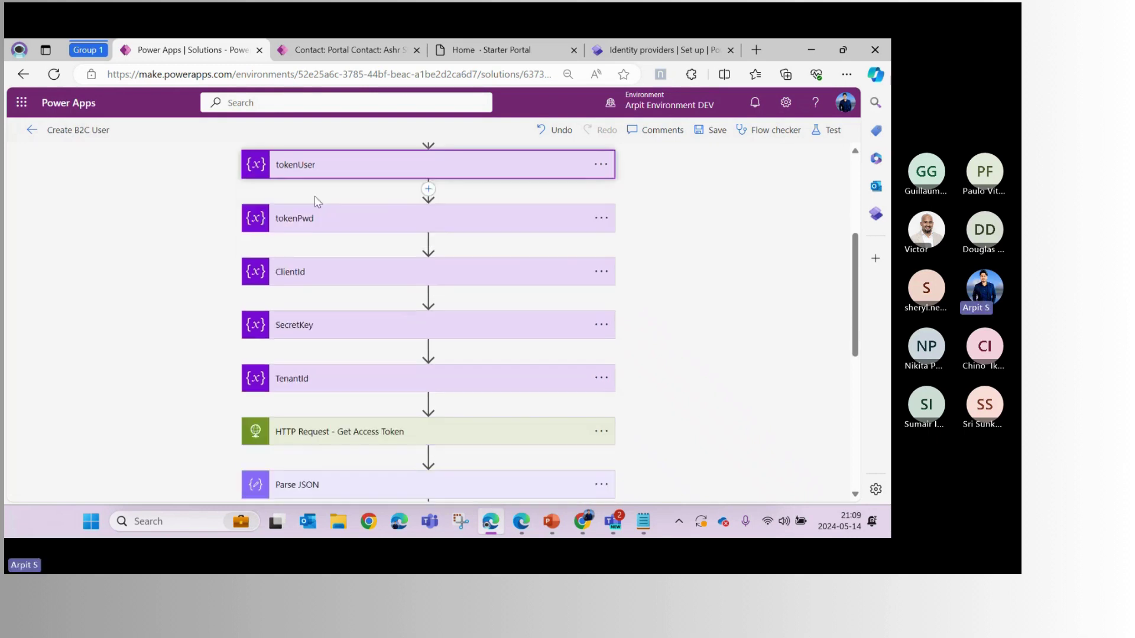
{"action": "left_click", "coordinate": [306, 231]}
{"action": "left_click", "coordinate": [313, 227]}
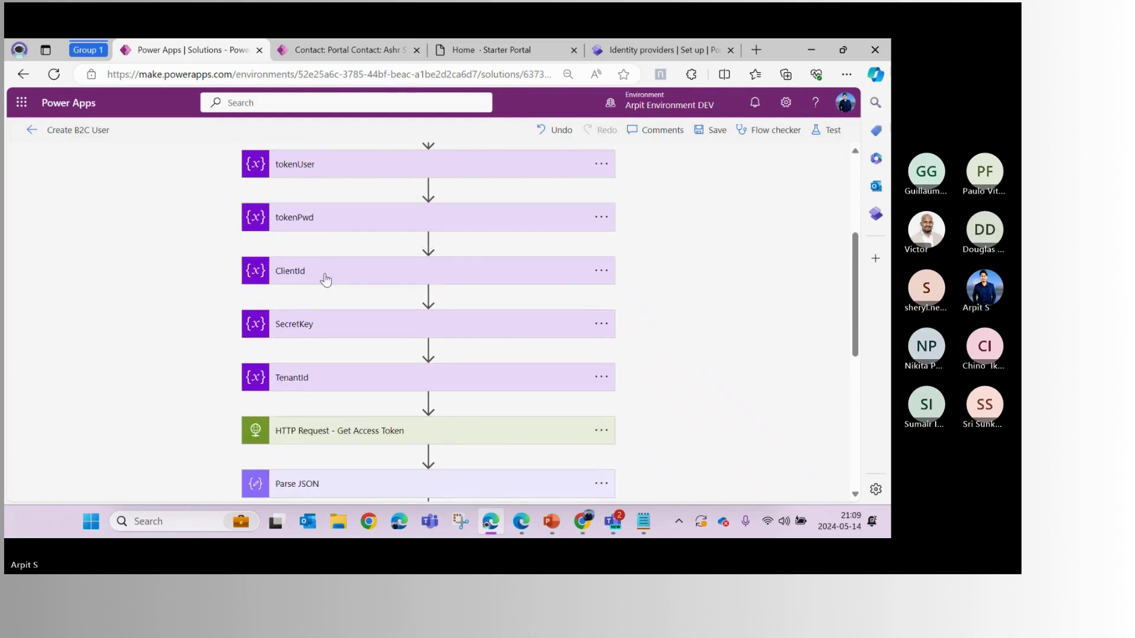
{"action": "left_click", "coordinate": [321, 277]}
{"action": "left_click", "coordinate": [316, 332]}
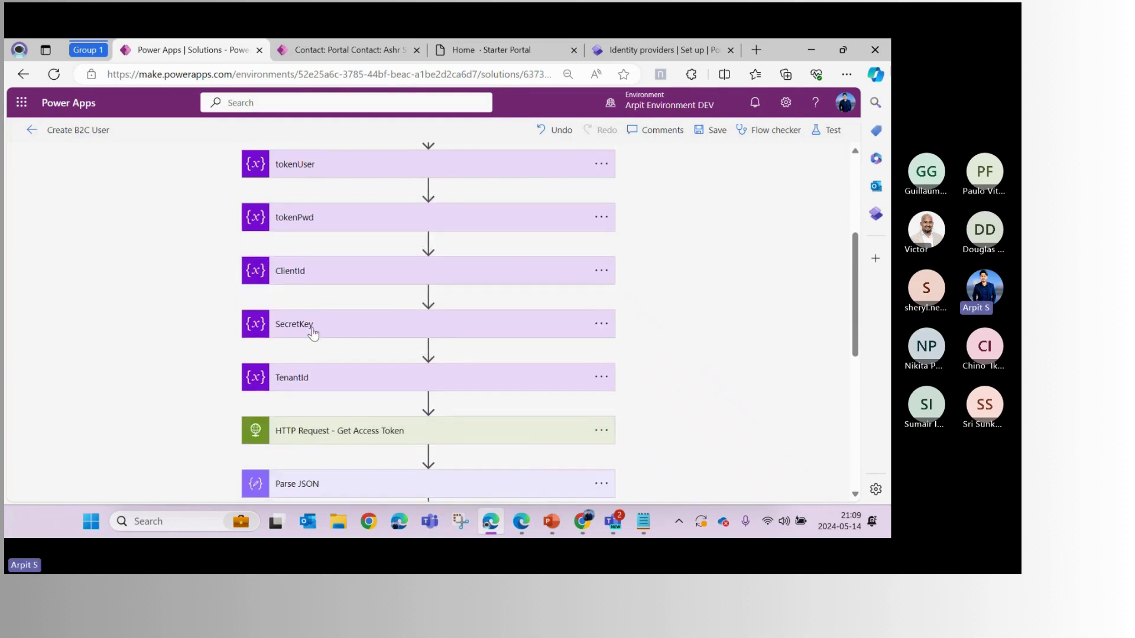
{"action": "left_click", "coordinate": [314, 332]}
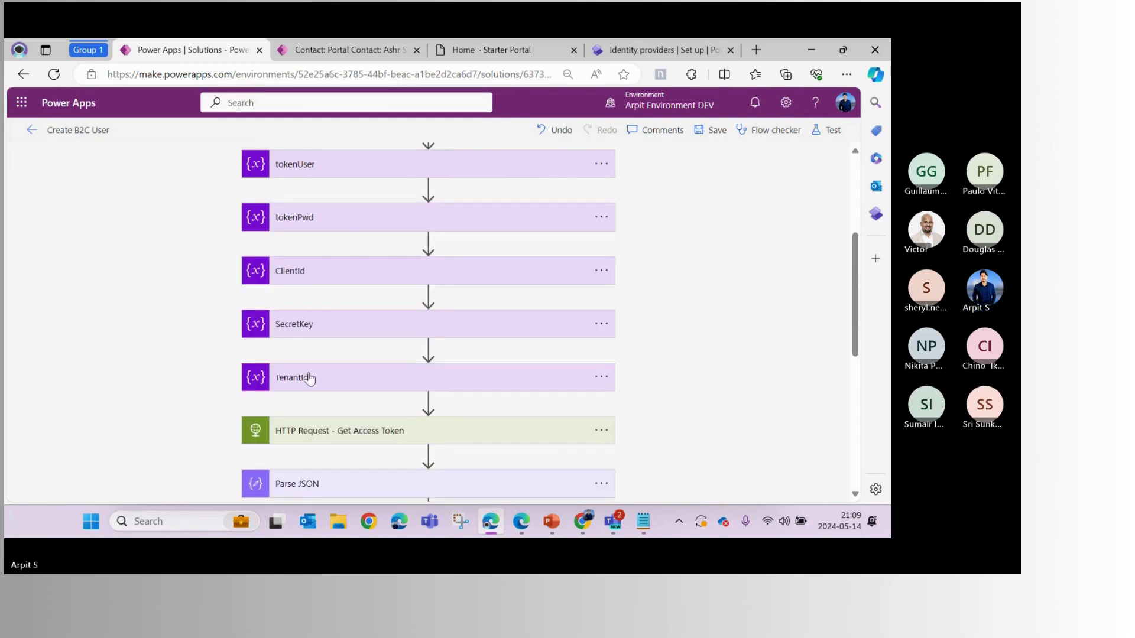
{"action": "left_click", "coordinate": [312, 375]}
{"action": "left_click", "coordinate": [322, 328]}
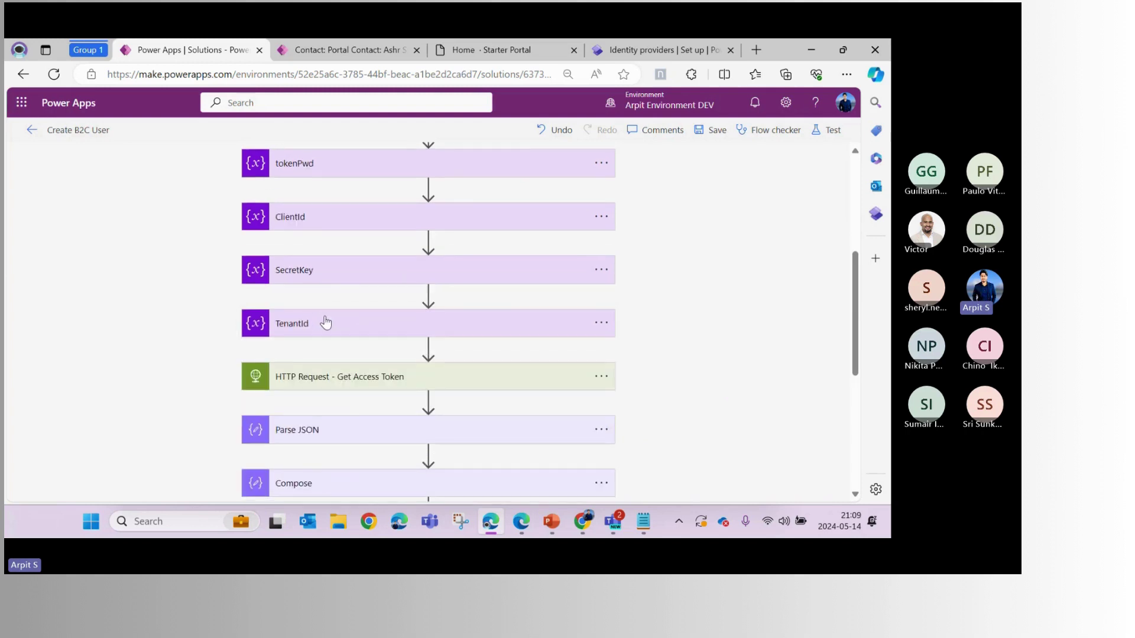
Expand the HTTP Request - Get Access Token step to show its POST token request
{"action": "scroll", "coordinate": [324, 324], "scroll_direction": "up", "scroll_amount": 3}
{"action": "scroll", "coordinate": [324, 323], "scroll_direction": "down", "scroll_amount": 3}
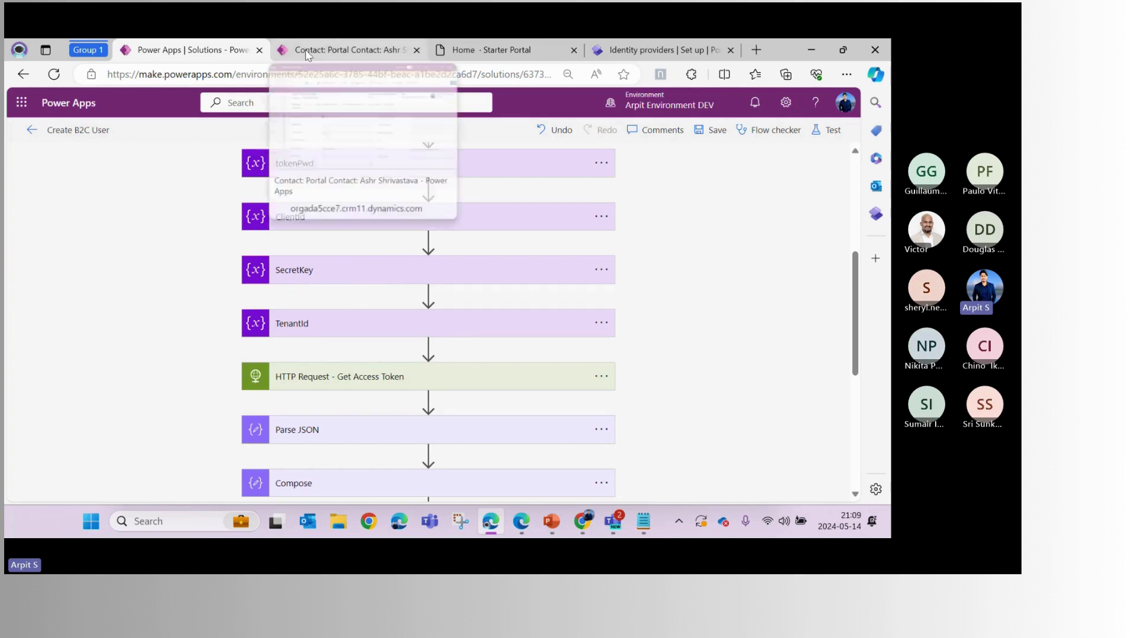
{"action": "scroll", "coordinate": [344, 275], "scroll_direction": "down", "scroll_amount": 1}
{"action": "scroll", "coordinate": [347, 278], "scroll_direction": "down", "scroll_amount": 1}
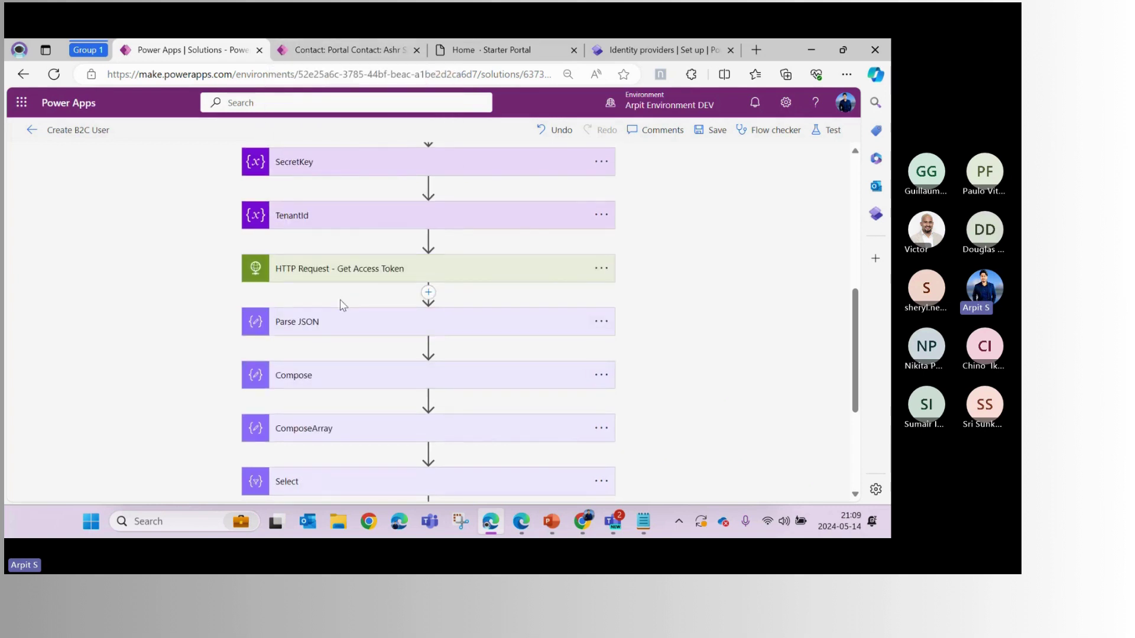
{"action": "scroll", "coordinate": [349, 288], "scroll_direction": "down", "scroll_amount": 2}
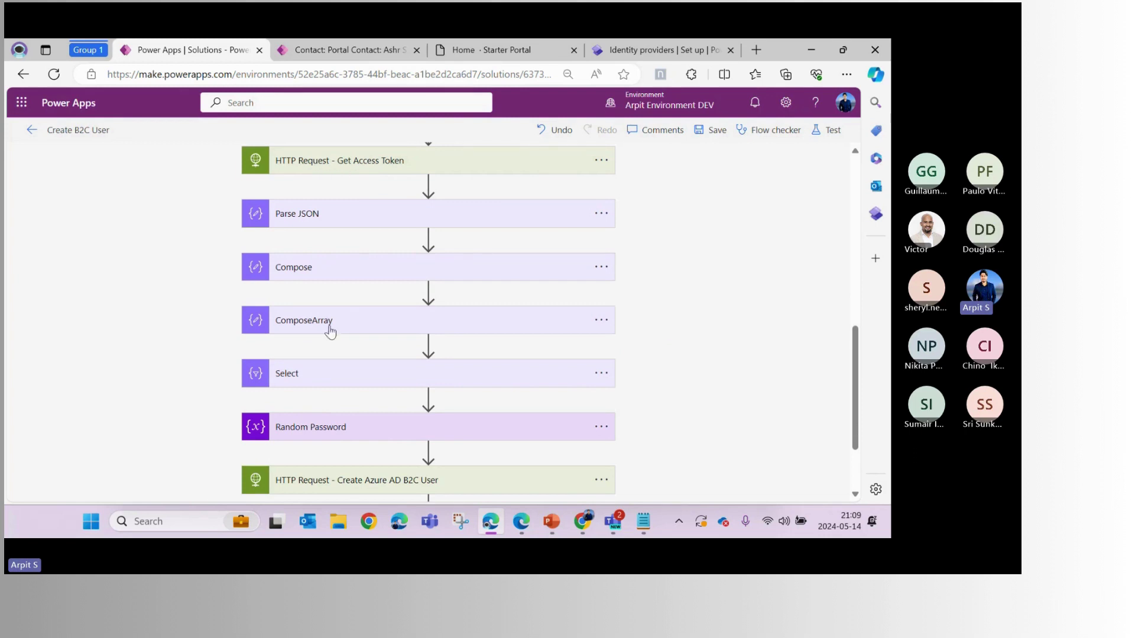
{"action": "scroll", "coordinate": [329, 331], "scroll_direction": "down", "scroll_amount": 2}
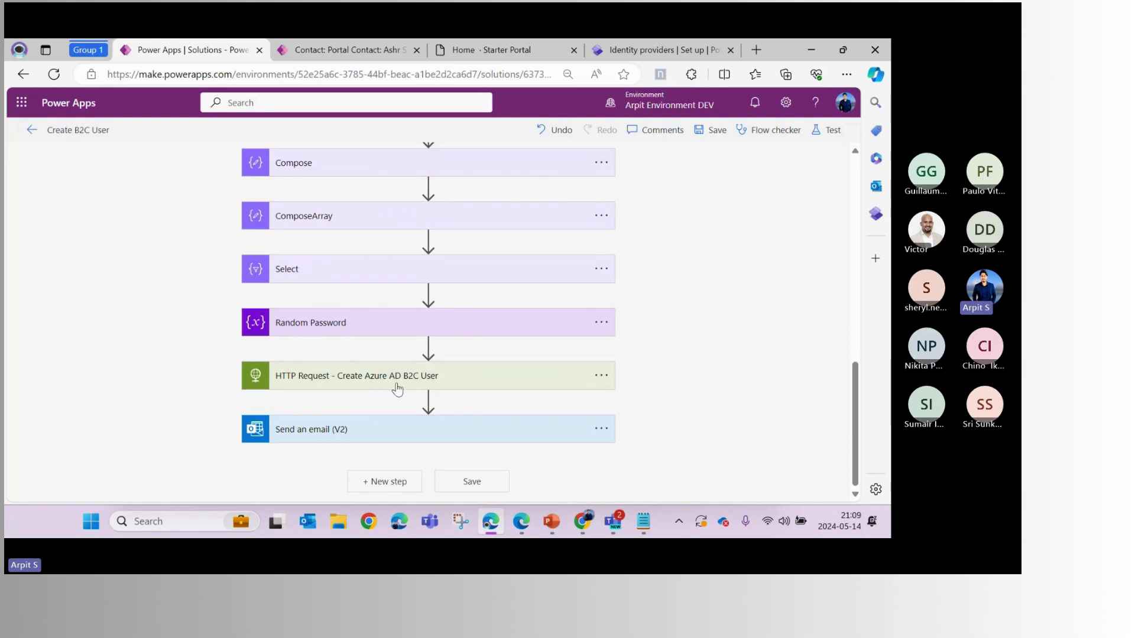
{"action": "scroll", "coordinate": [376, 388], "scroll_direction": "up", "scroll_amount": 2}
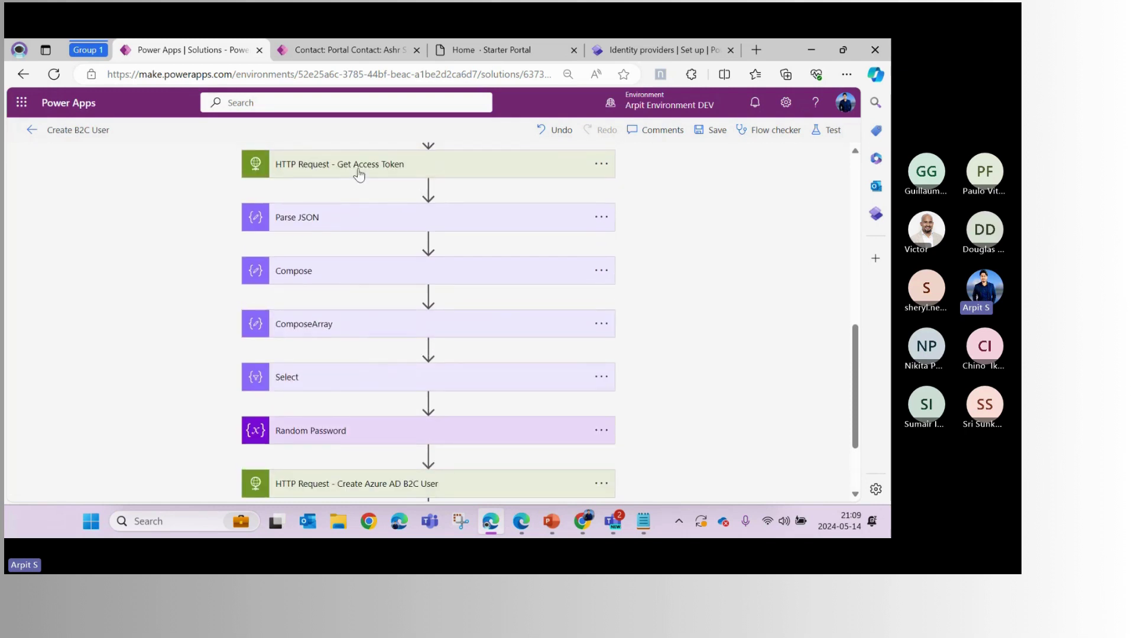
{"action": "left_click", "coordinate": [359, 173]}
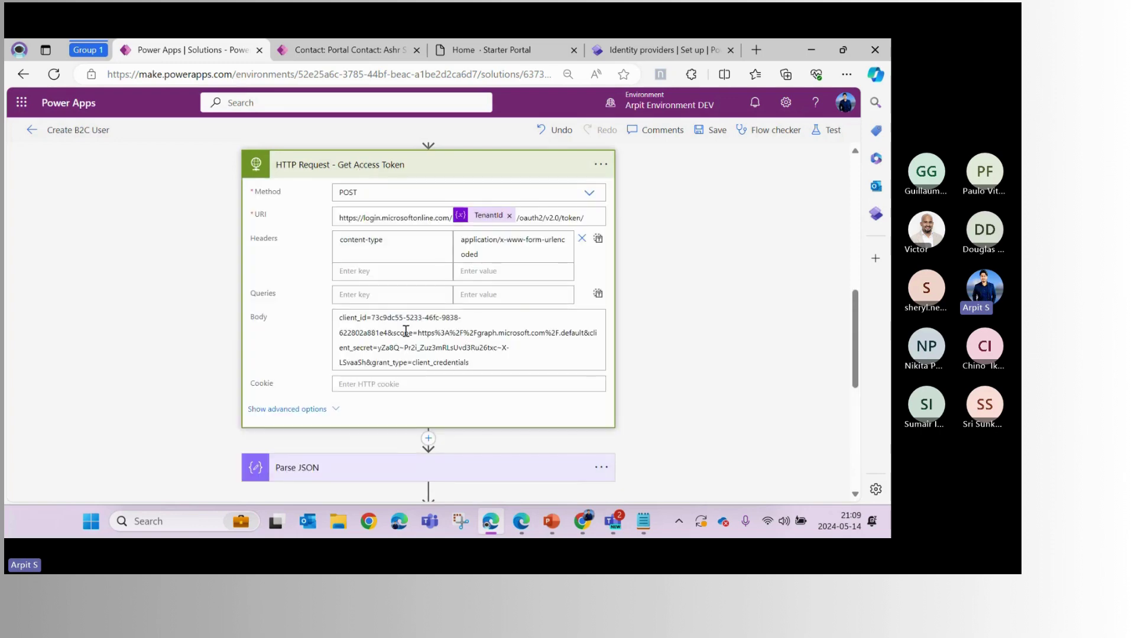
Point out the client_id, scope, client_secret and grant_type parameters in the token request body
{"action": "double_click", "coordinate": [352, 318]}
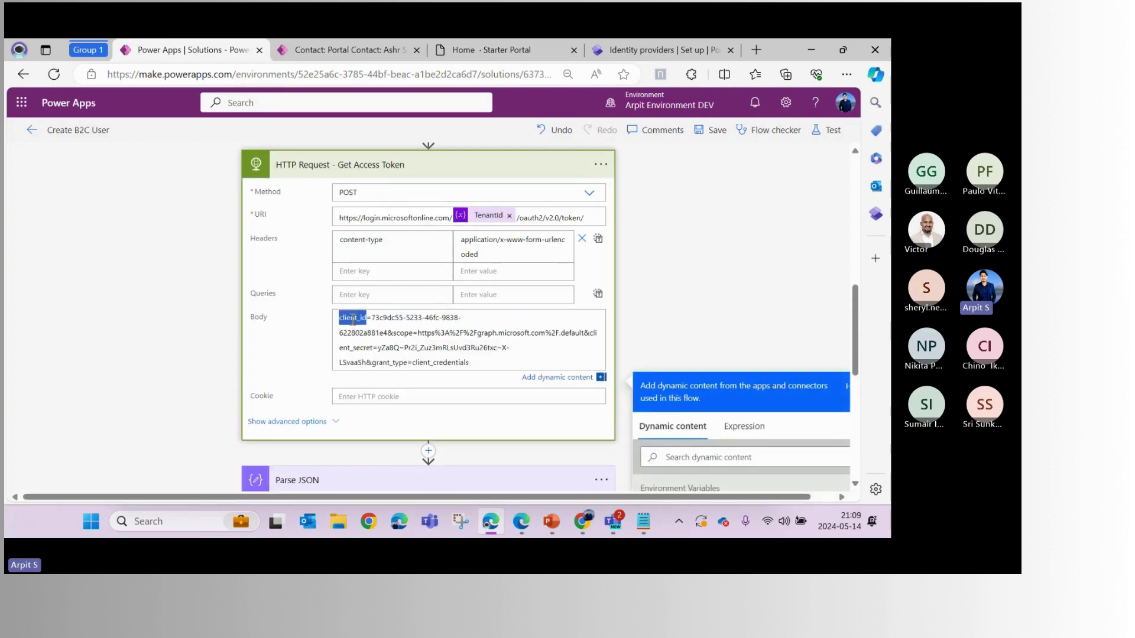
{"action": "double_click", "coordinate": [403, 333]}
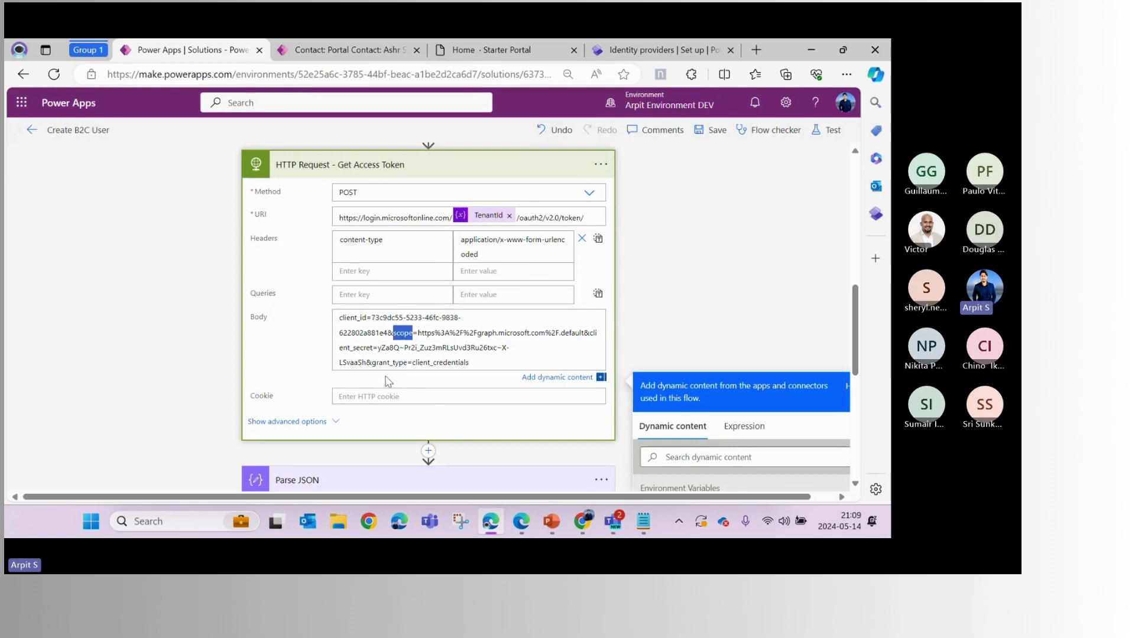
{"action": "left_click", "coordinate": [361, 348]}
{"action": "double_click", "coordinate": [361, 347]}
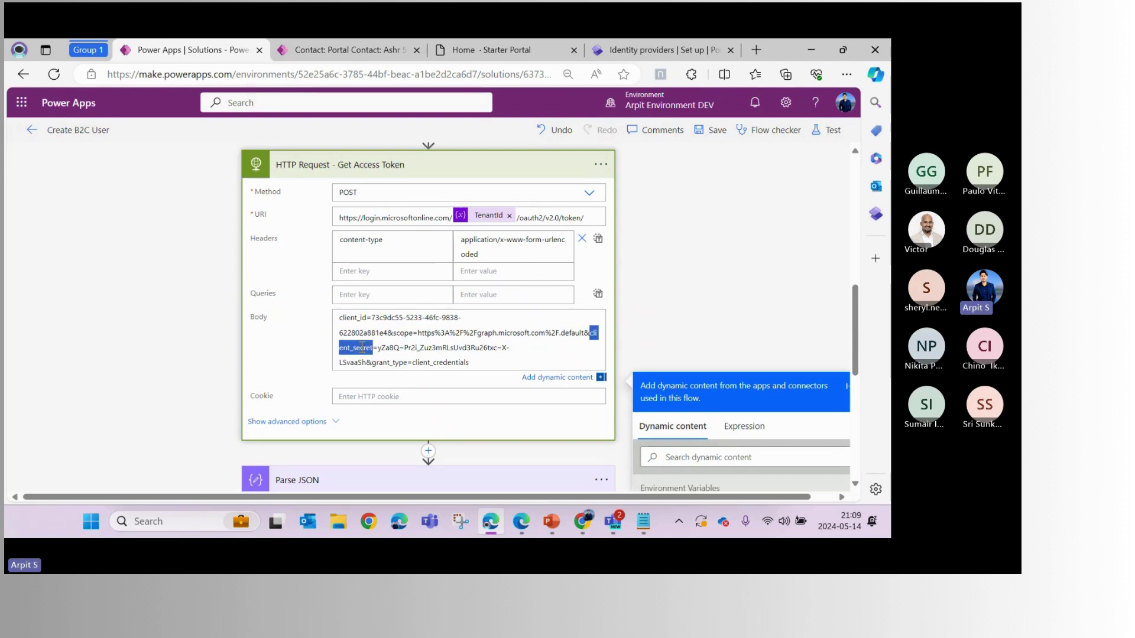
{"action": "double_click", "coordinate": [382, 362]}
{"action": "left_click_drag", "start_coordinate": [485, 364], "coordinate": [332, 322]}
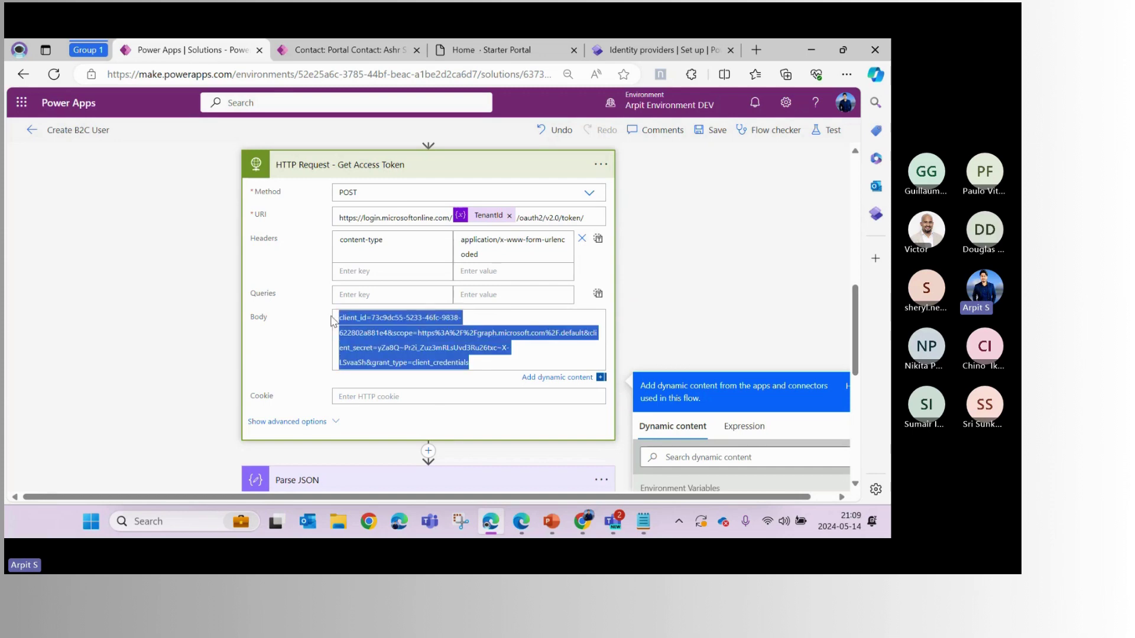
{"action": "left_click", "coordinate": [409, 332]}
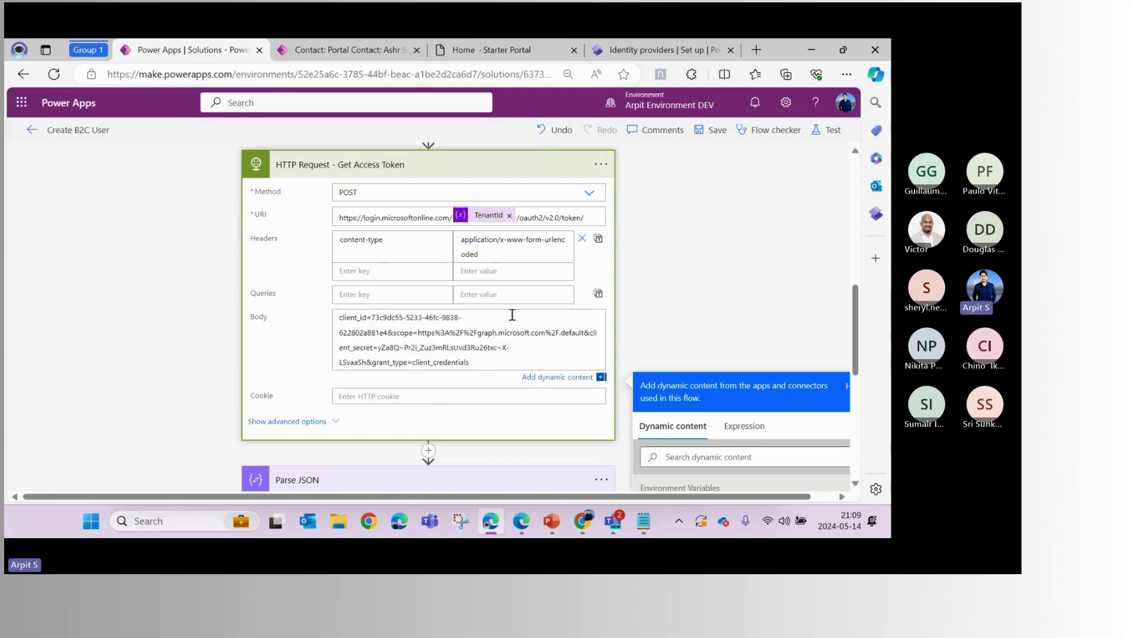
Leave the request body unchanged and bring up the Azure portal's B2C_1_PowerguideSignin user flow
{"action": "left_click_drag", "start_coordinate": [479, 362], "coordinate": [337, 319]}
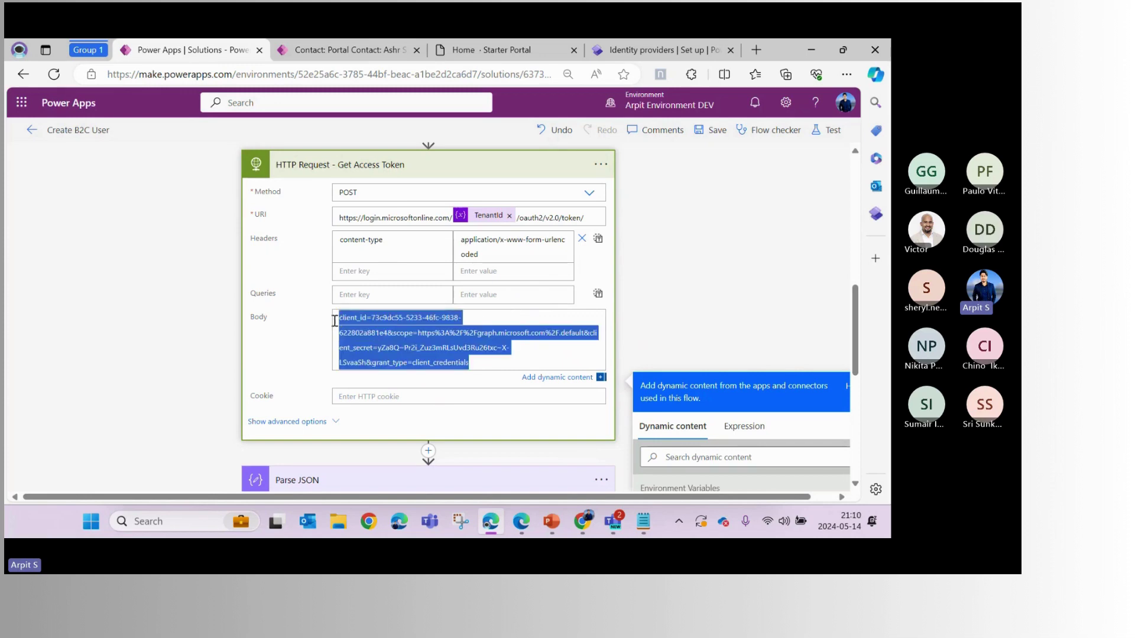
{"action": "left_click", "coordinate": [384, 331]}
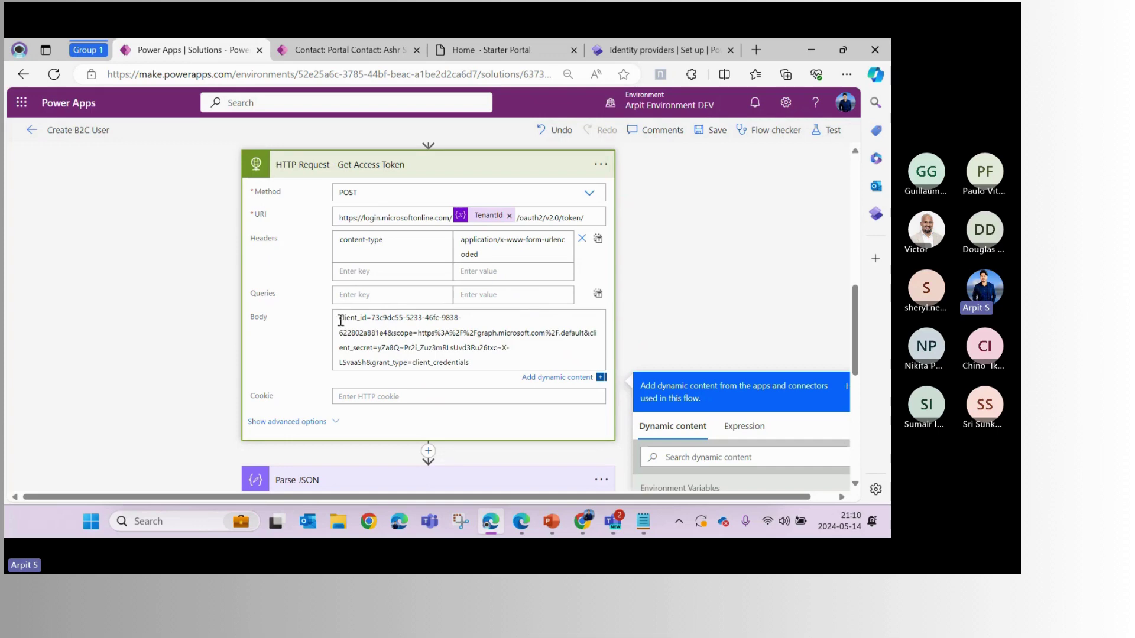
{"action": "left_click_drag", "start_coordinate": [339, 317], "coordinate": [477, 367]}
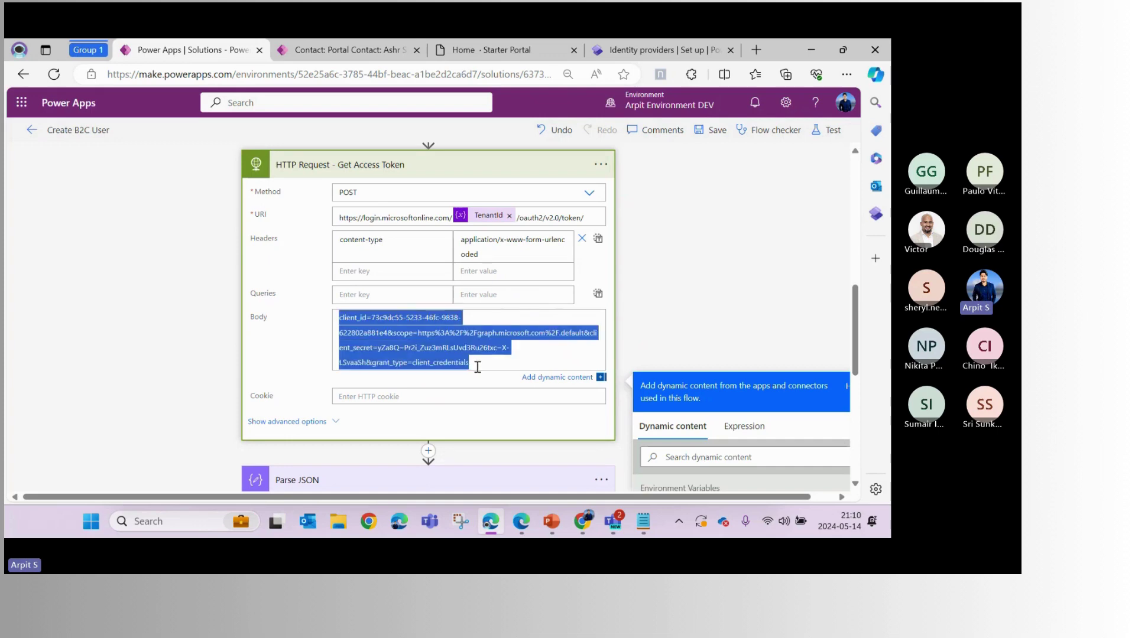
{"action": "left_click", "coordinate": [391, 350]}
{"action": "double_click", "coordinate": [350, 319]}
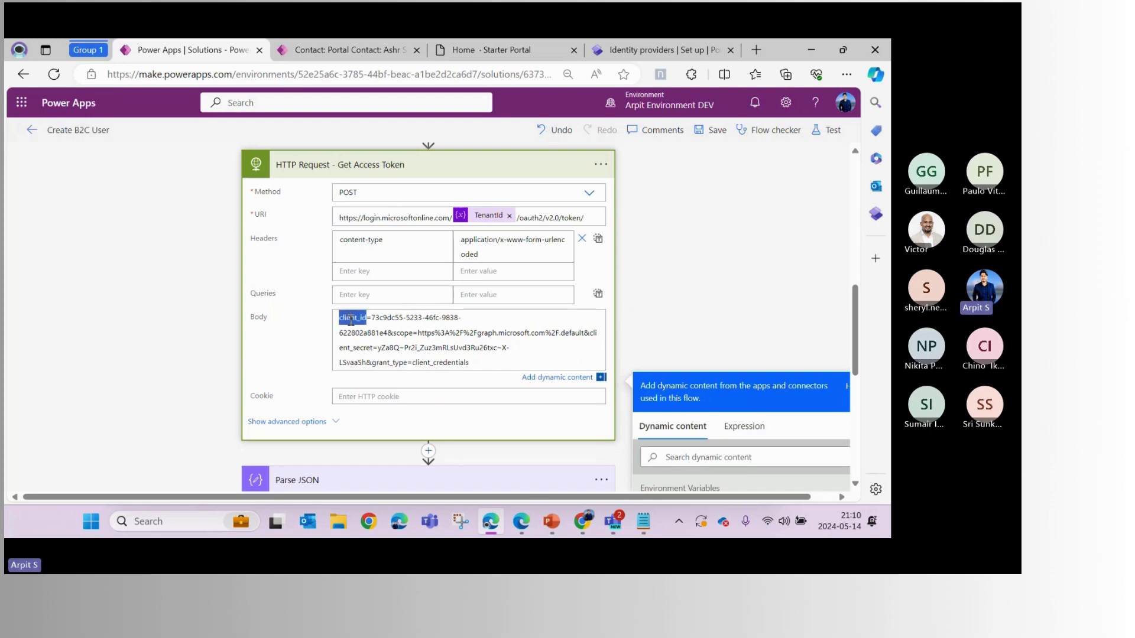
{"action": "left_click", "coordinate": [395, 332]}
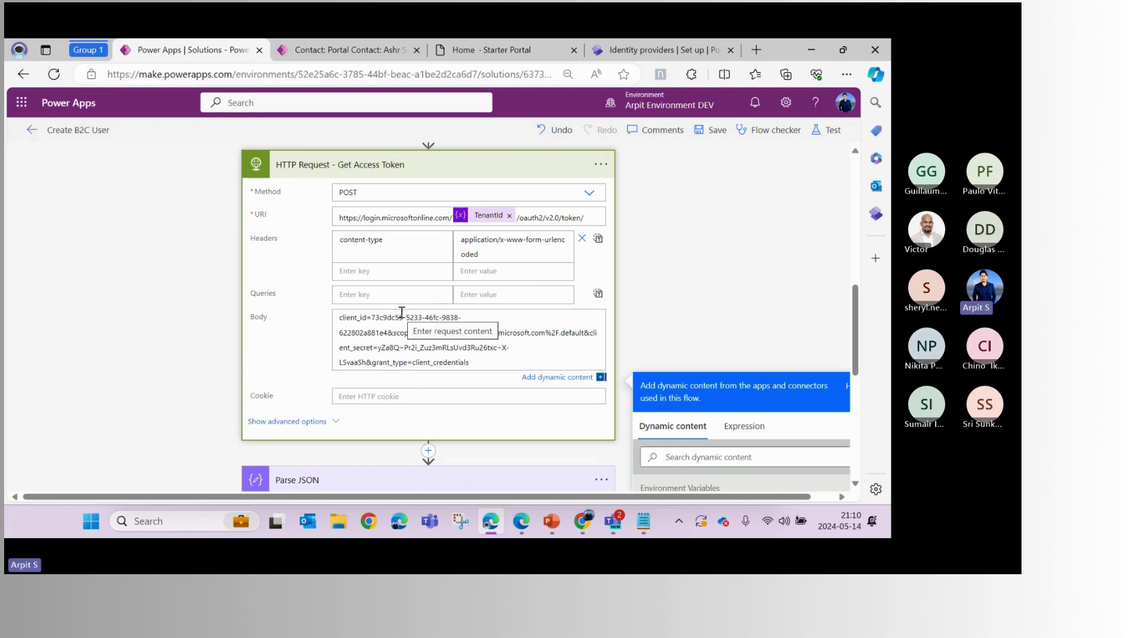
{"action": "left_click", "coordinate": [522, 523]}
{"action": "left_click", "coordinate": [254, 53]}
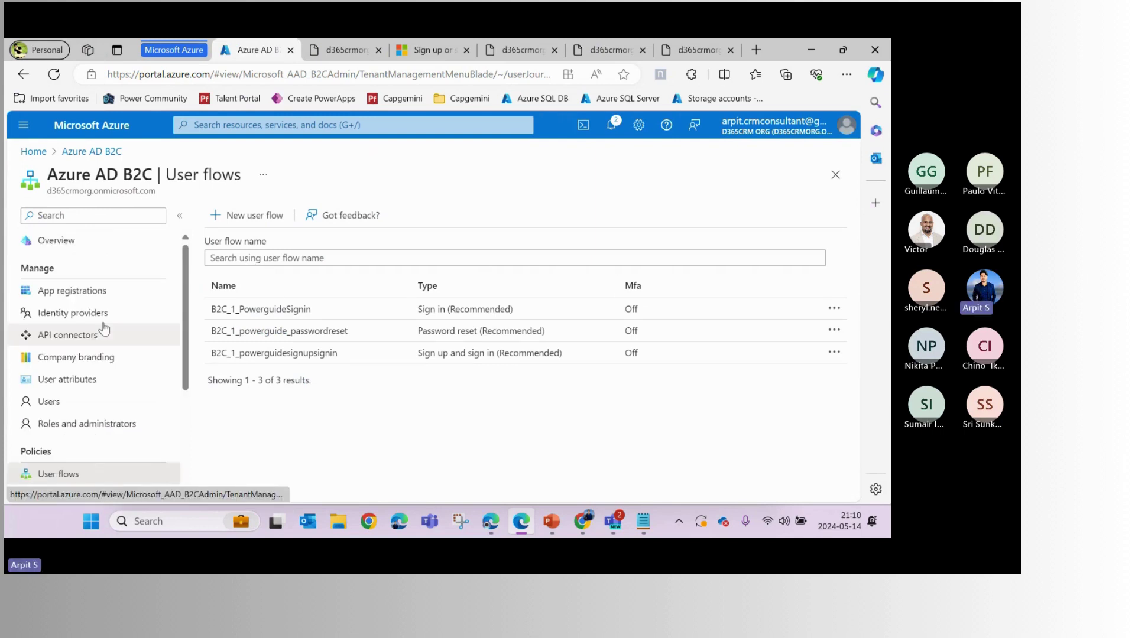
Open Power Guide B2C App Graph API from the B2C tenant's All applications registrations list
{"action": "left_click", "coordinate": [72, 291]}
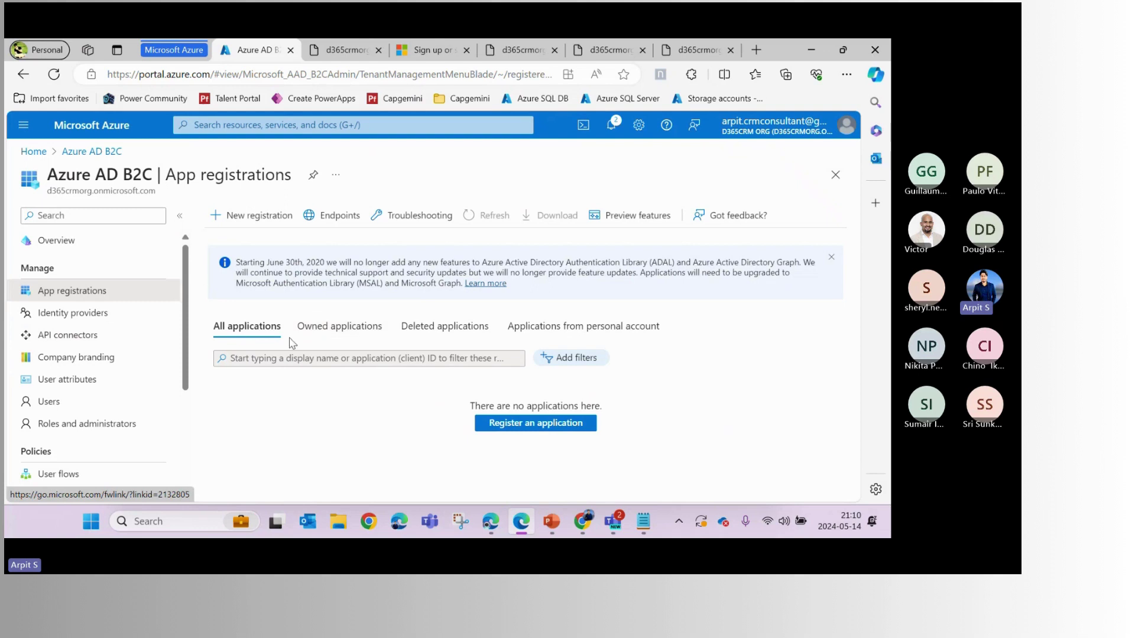
{"action": "left_click", "coordinate": [328, 327]}
{"action": "left_click", "coordinate": [246, 360]}
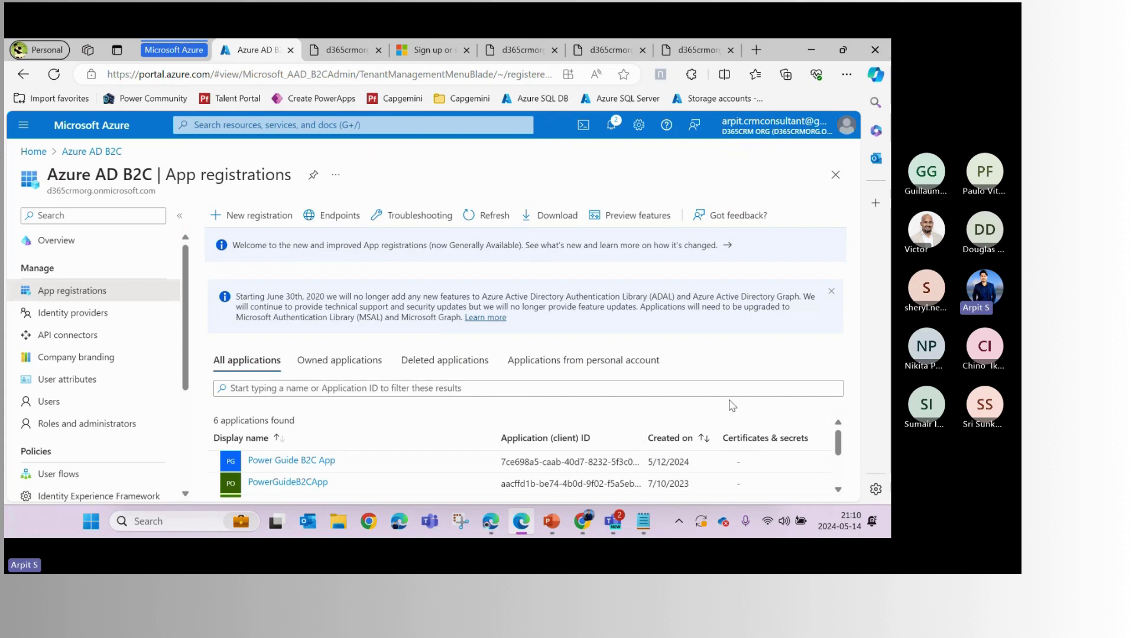
{"action": "left_click_drag", "start_coordinate": [841, 450], "coordinate": [841, 473]}
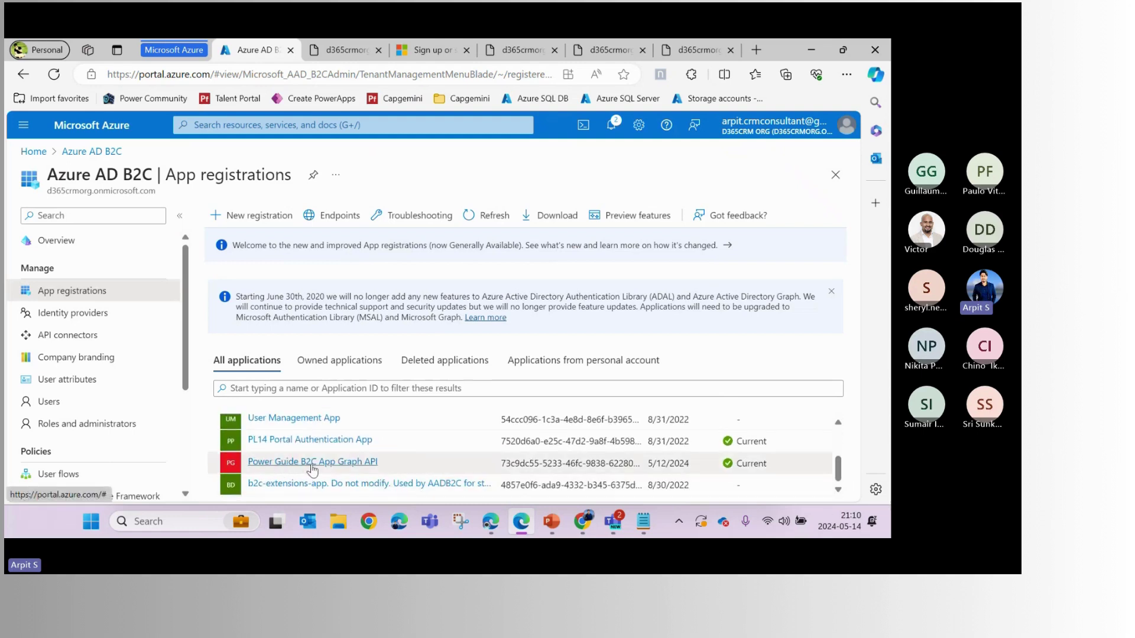
{"action": "left_click", "coordinate": [334, 471]}
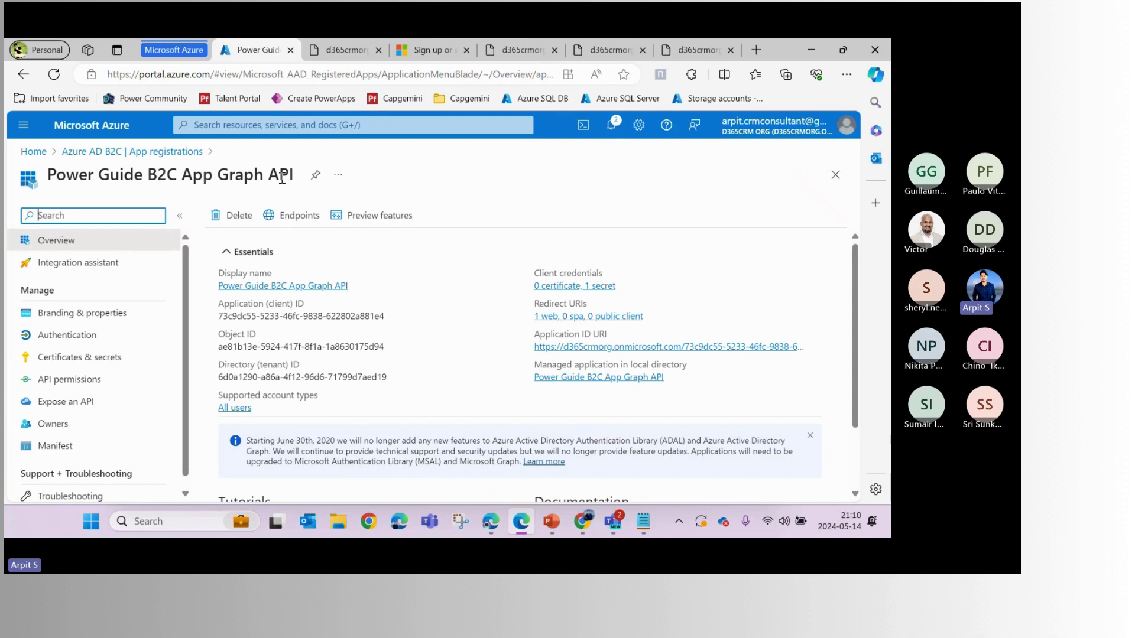
{"action": "left_click_drag", "start_coordinate": [293, 175], "coordinate": [49, 178]}
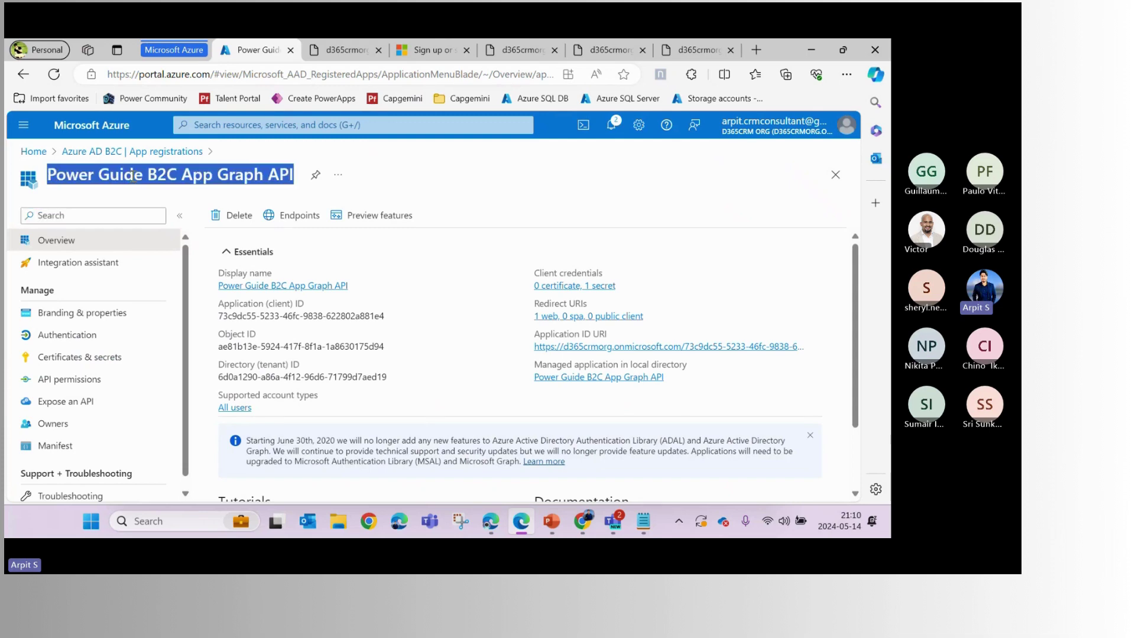
{"action": "left_click", "coordinate": [132, 176]}
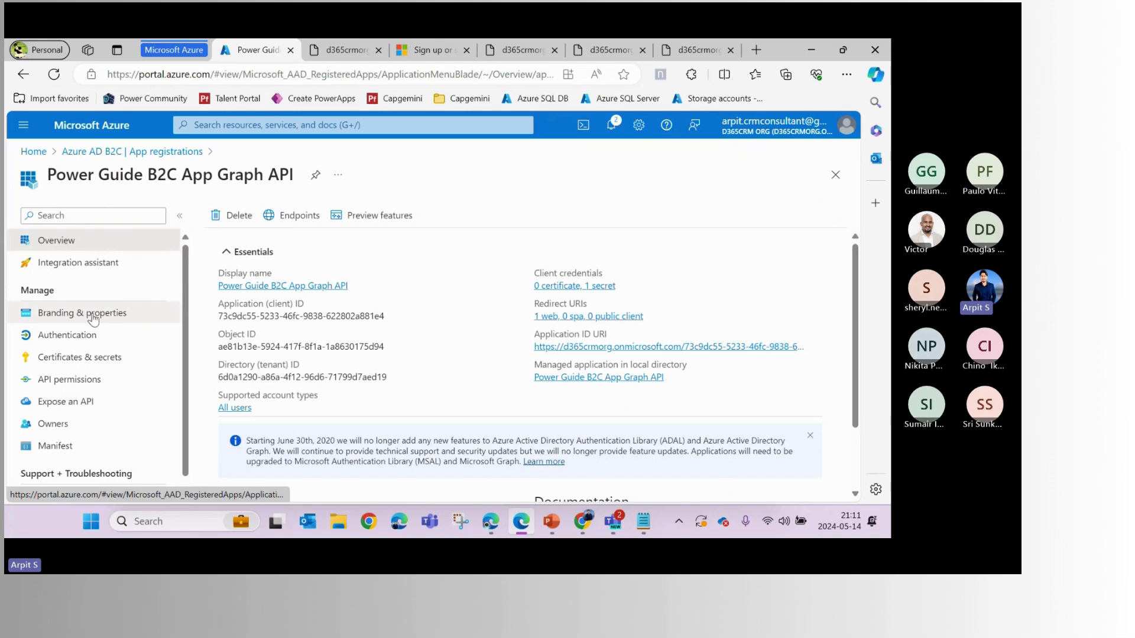
Open the app's API permissions and browse the Microsoft Graph application permissions
{"action": "left_click", "coordinate": [69, 382]}
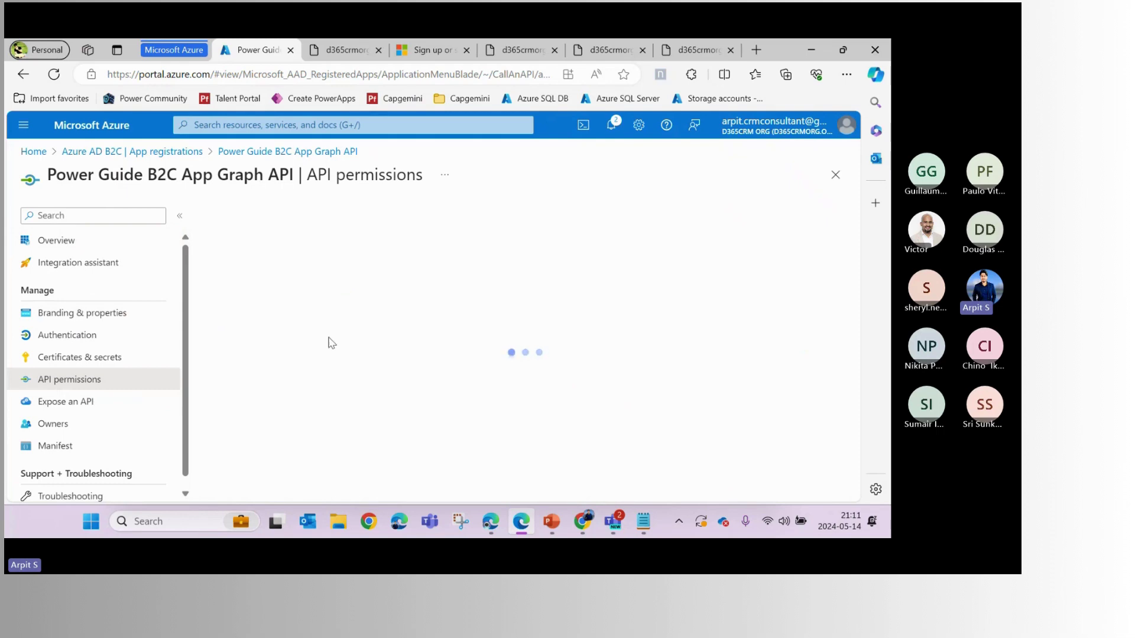
{"action": "scroll", "coordinate": [254, 296], "scroll_direction": "down", "scroll_amount": 3}
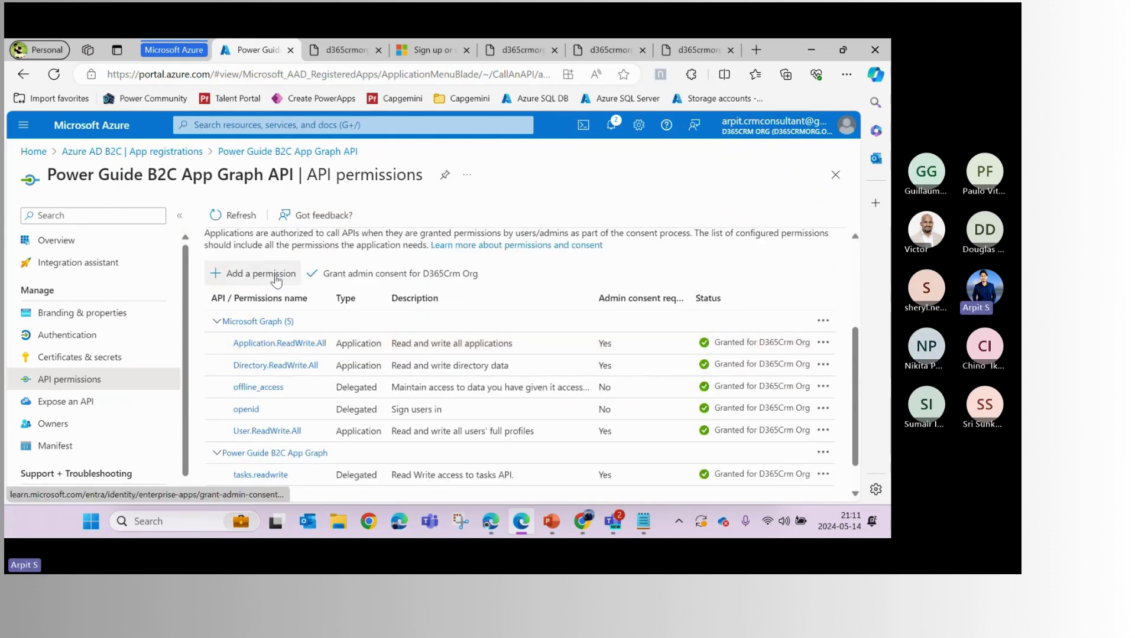
{"action": "left_click", "coordinate": [239, 273]}
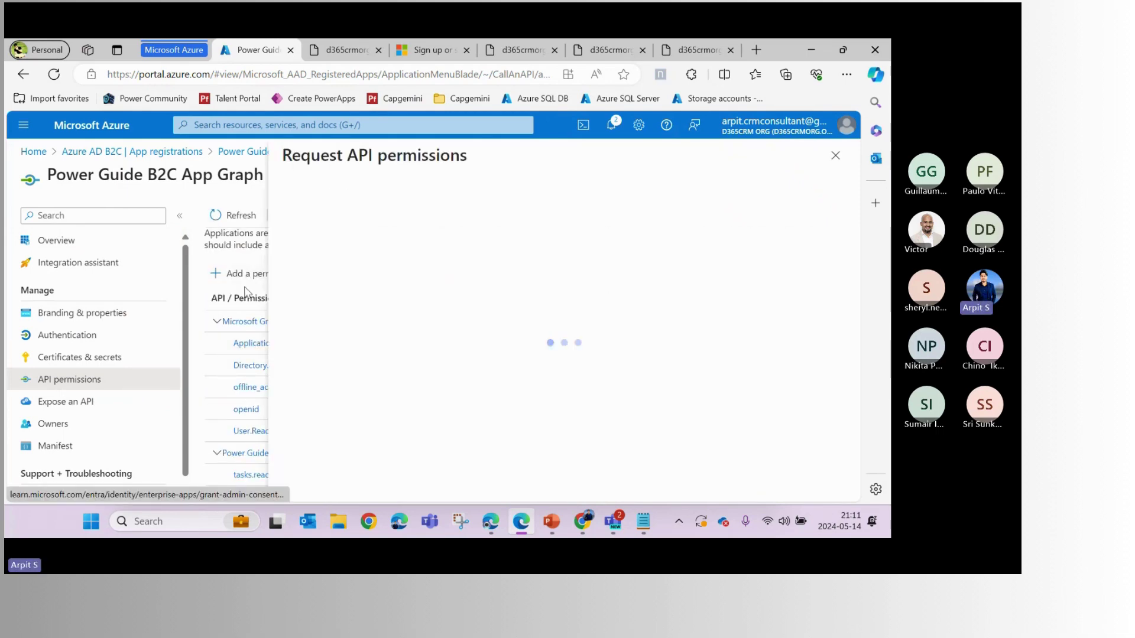
{"action": "left_click", "coordinate": [413, 299]}
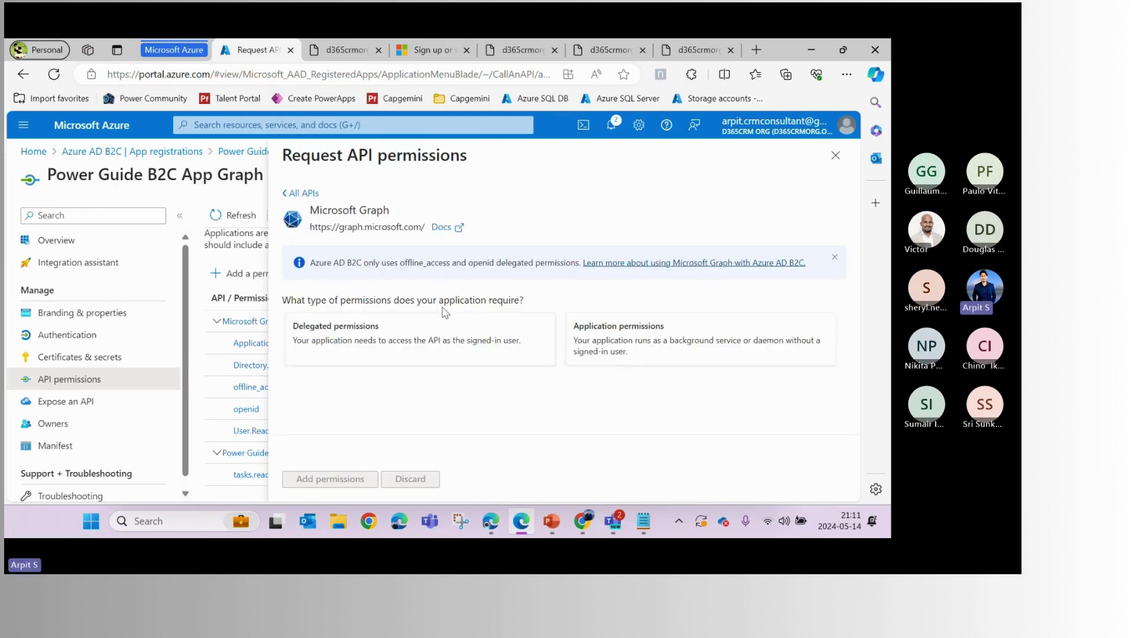
{"action": "left_click", "coordinate": [568, 348]}
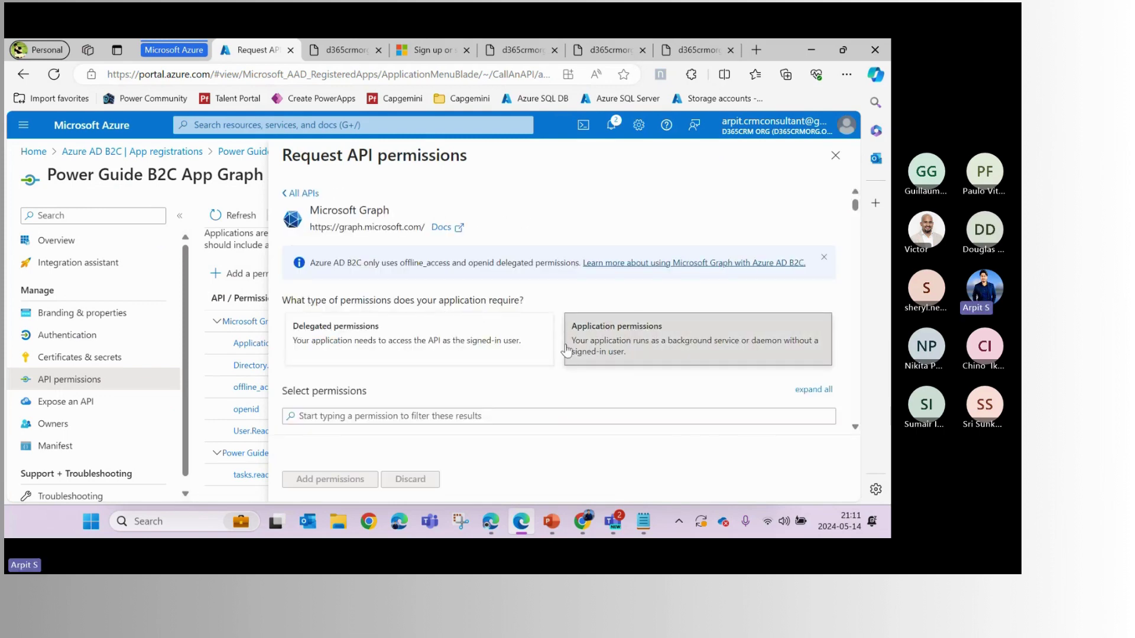
Review Directory.ReadWrite.All among the Graph permissions and close the panel without adding any
{"action": "scroll", "coordinate": [526, 329], "scroll_direction": "down", "scroll_amount": 10}
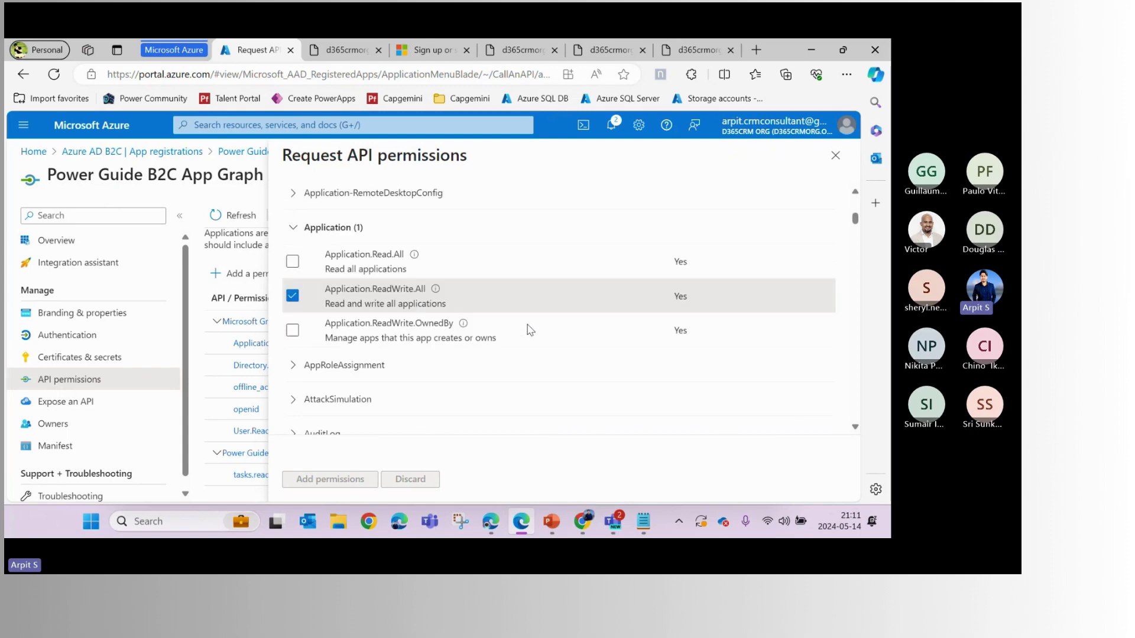
{"action": "scroll", "coordinate": [363, 287], "scroll_direction": "up", "scroll_amount": 1}
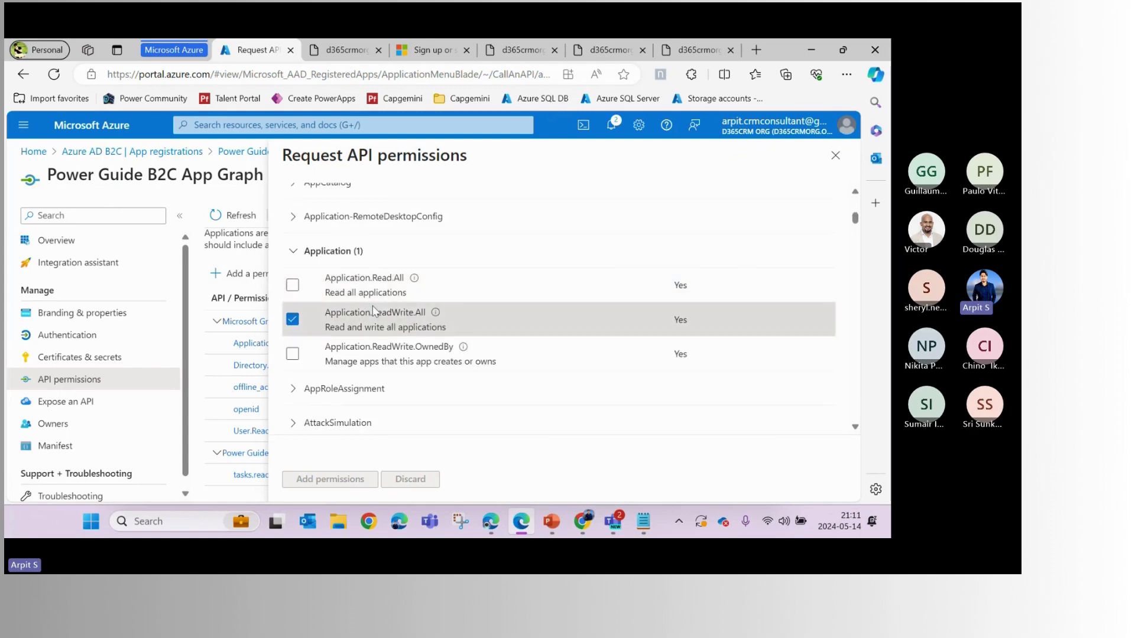
{"action": "left_click", "coordinate": [295, 258]}
{"action": "scroll", "coordinate": [372, 312], "scroll_direction": "down", "scroll_amount": 8}
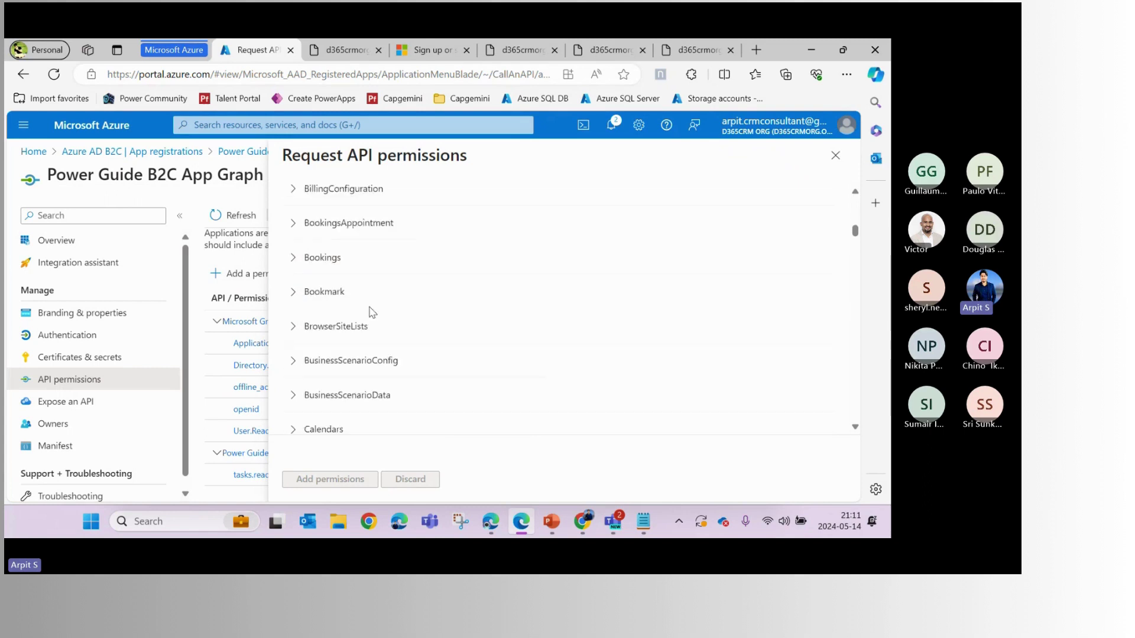
{"action": "scroll", "coordinate": [372, 311], "scroll_direction": "down", "scroll_amount": 15}
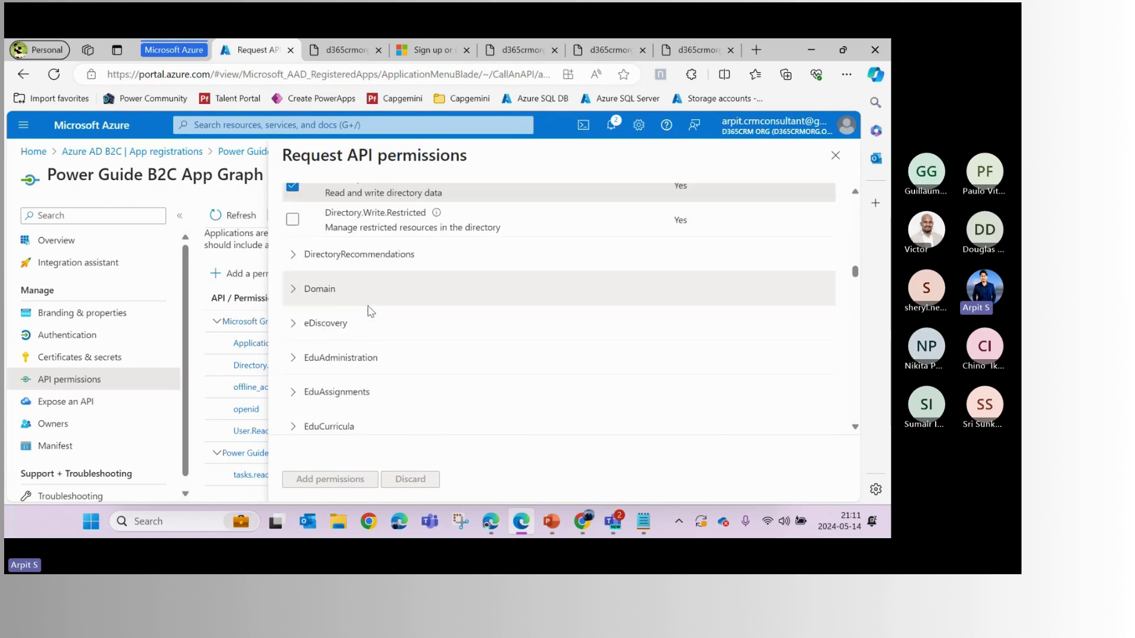
{"action": "scroll", "coordinate": [371, 312], "scroll_direction": "down", "scroll_amount": 1}
{"action": "scroll", "coordinate": [371, 311], "scroll_direction": "up", "scroll_amount": 4}
{"action": "scroll", "coordinate": [370, 311], "scroll_direction": "down", "scroll_amount": 1}
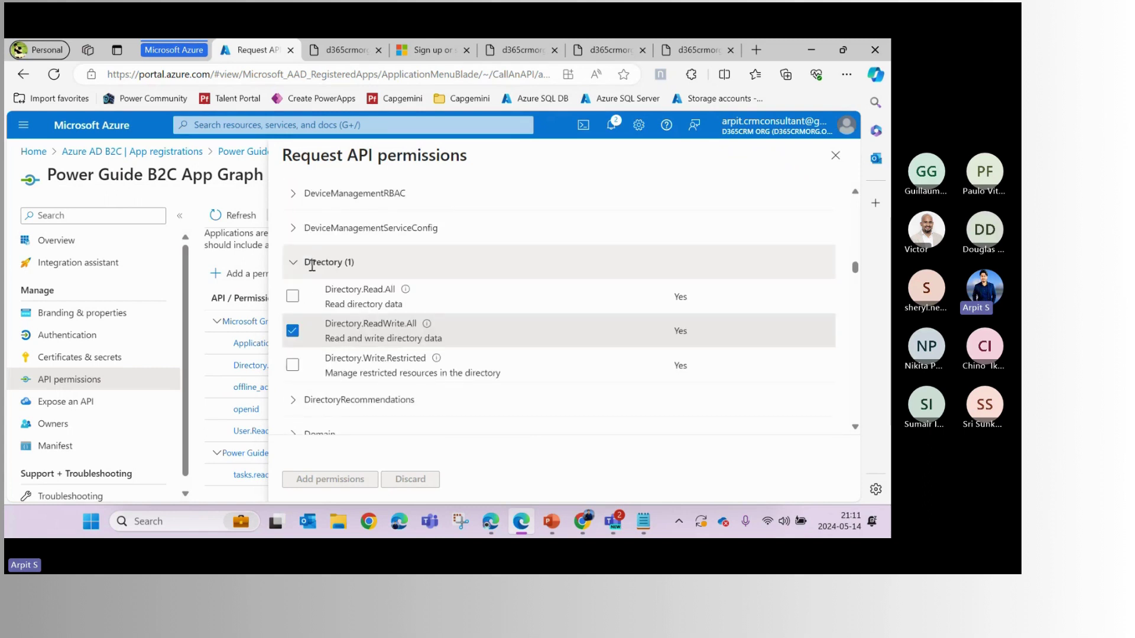
{"action": "left_click_drag", "start_coordinate": [325, 325], "coordinate": [420, 333]}
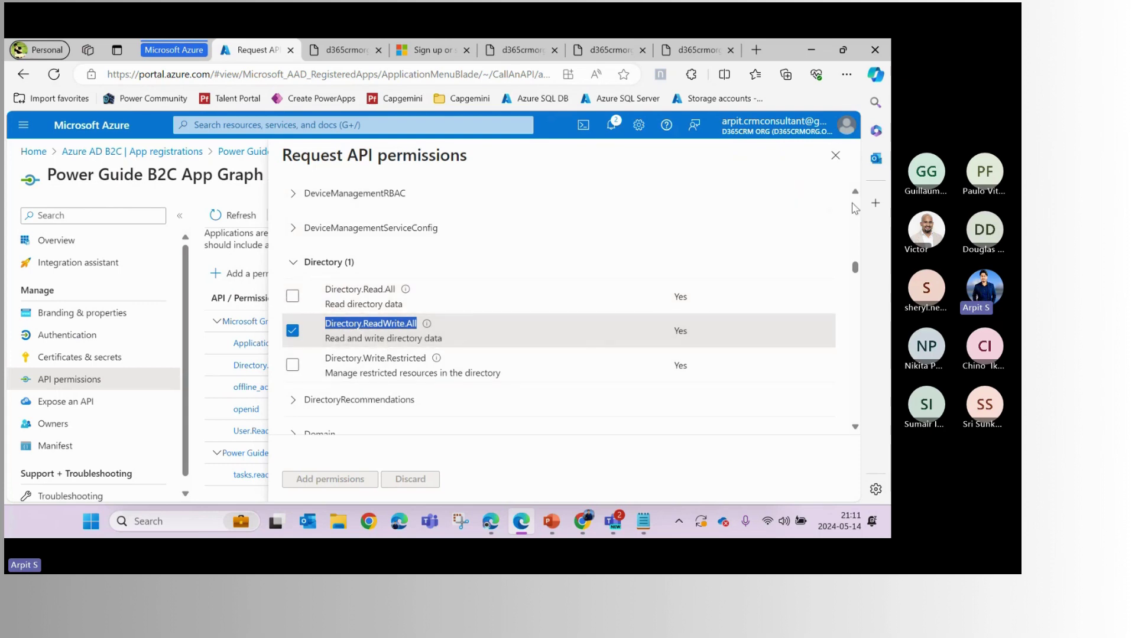
{"action": "left_click", "coordinate": [834, 155]}
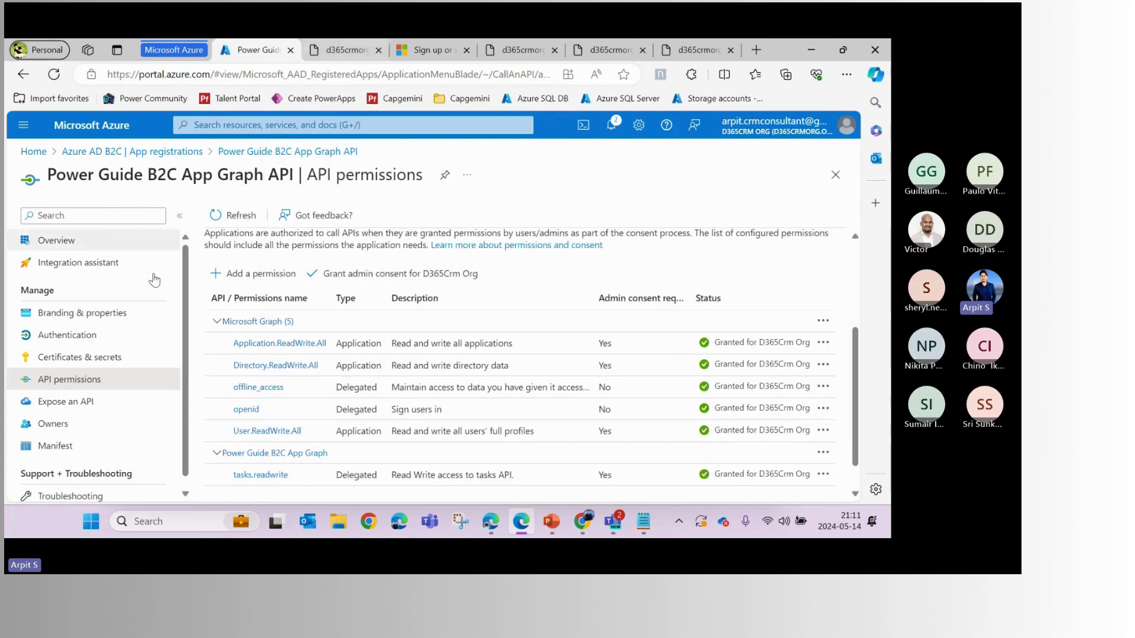
Check the Application (client) ID, Directory (tenant) ID and client secret, then return to the flow editor
{"action": "left_click", "coordinate": [71, 240]}
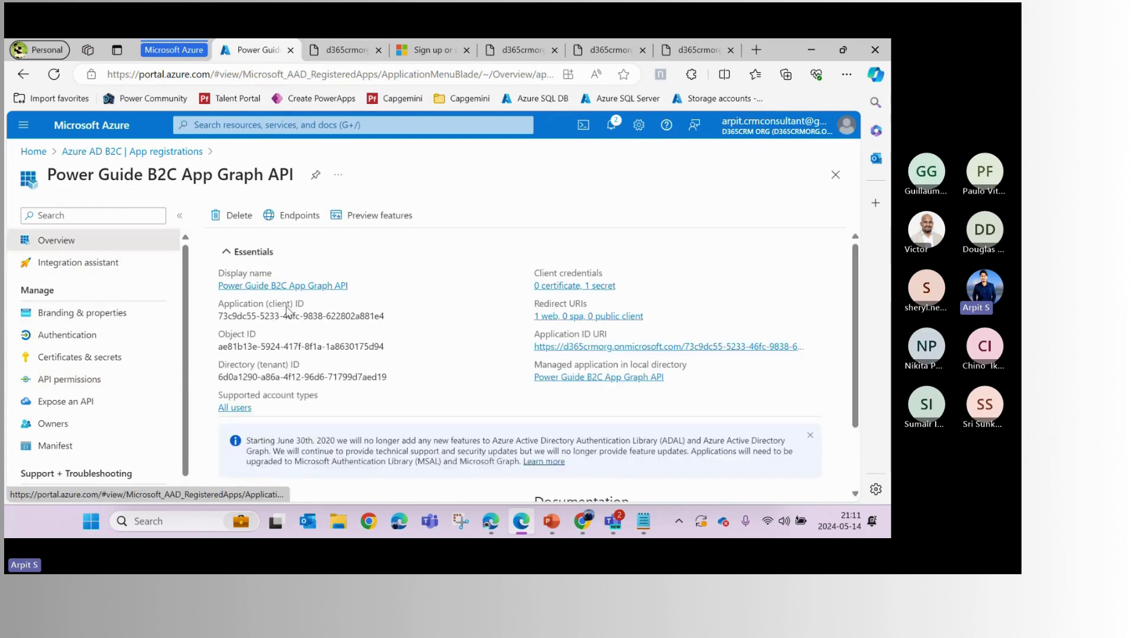
{"action": "left_click_drag", "start_coordinate": [242, 316], "coordinate": [365, 318]}
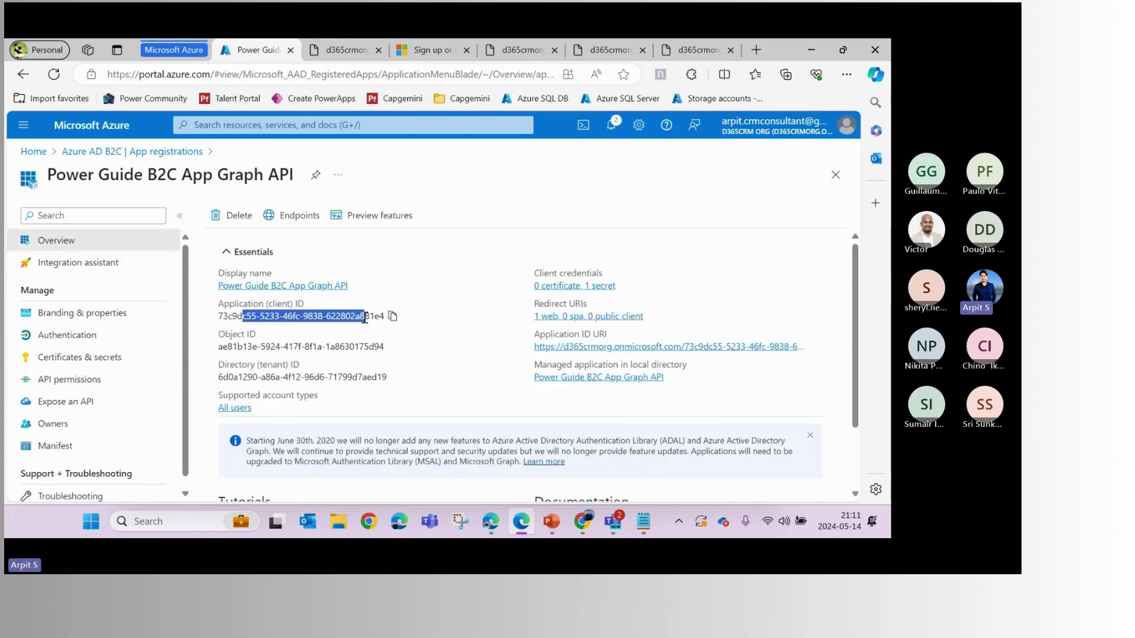
{"action": "left_click", "coordinate": [365, 318]}
{"action": "left_click_drag", "start_coordinate": [228, 377], "coordinate": [376, 377]}
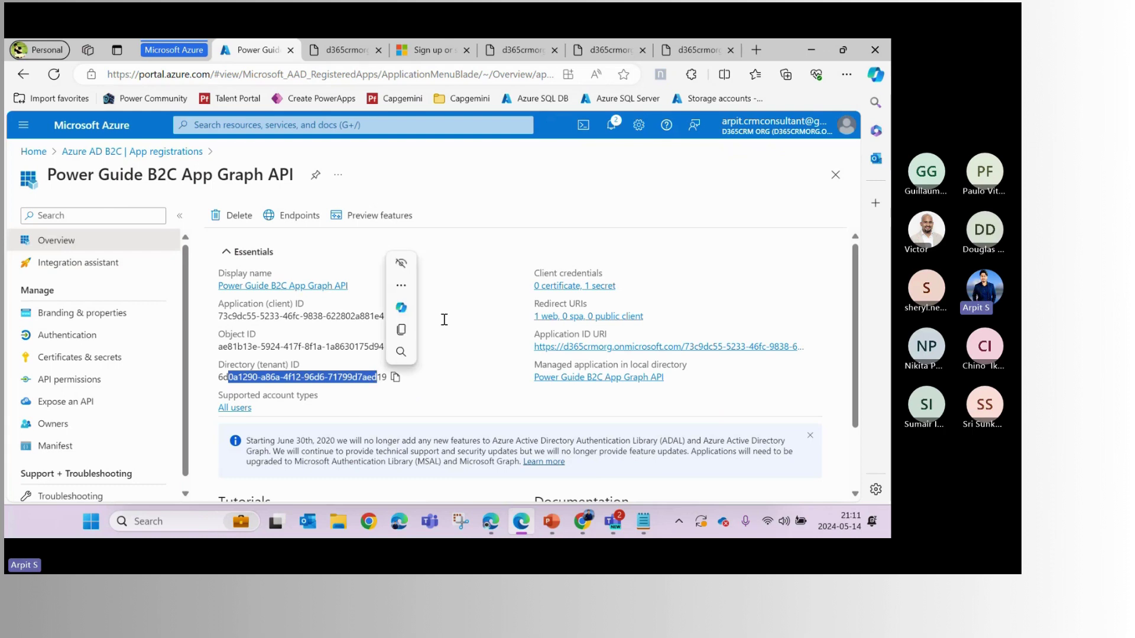
{"action": "left_click", "coordinate": [93, 349]}
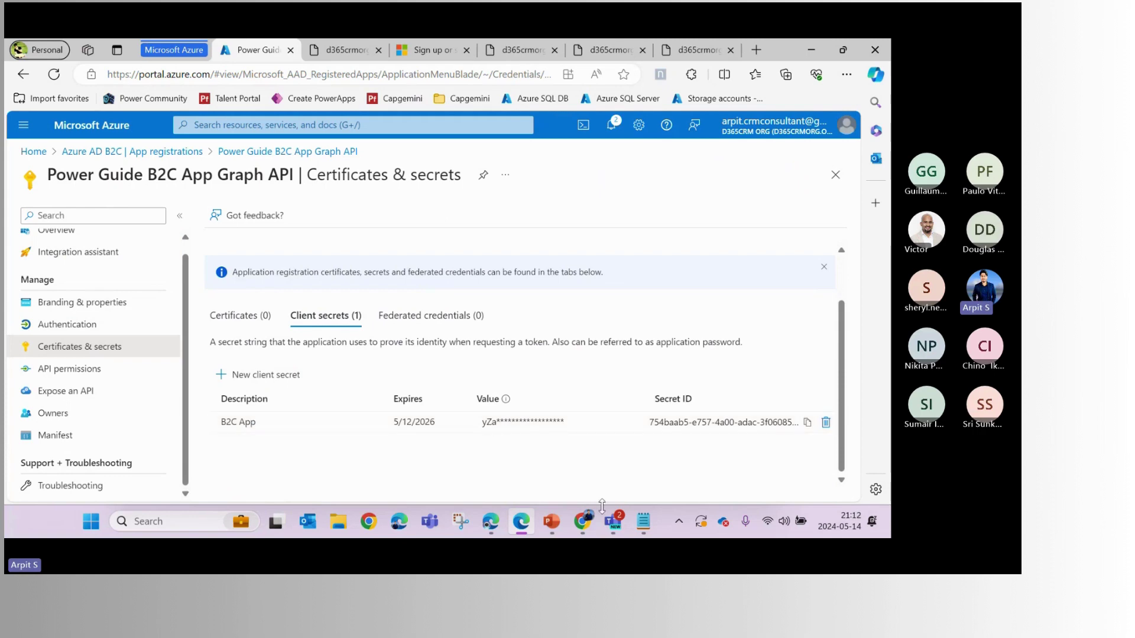
{"action": "left_click", "coordinate": [491, 521]}
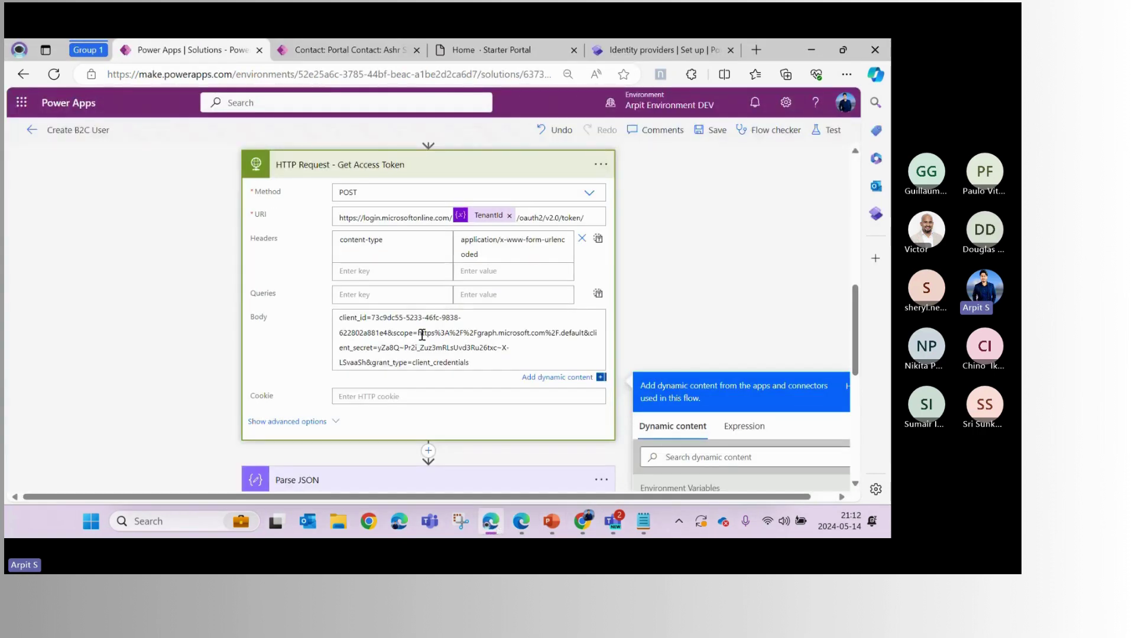
Verify the client_id and Graph scope URL in the Get Access Token body, staying on the page
{"action": "double_click", "coordinate": [414, 318]}
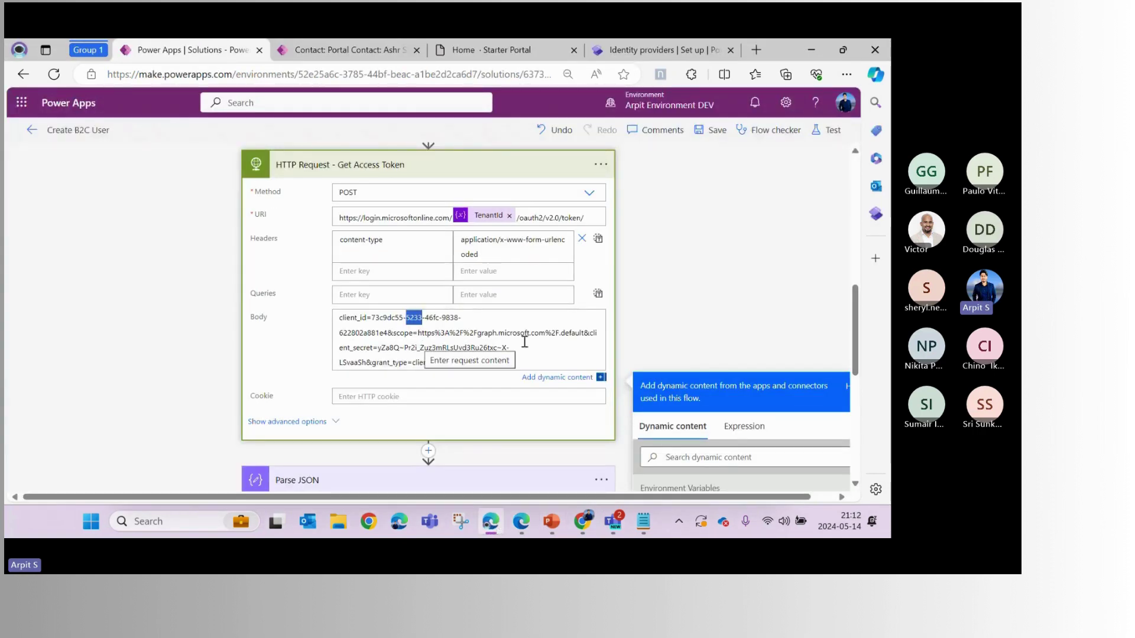
{"action": "left_click", "coordinate": [419, 334]}
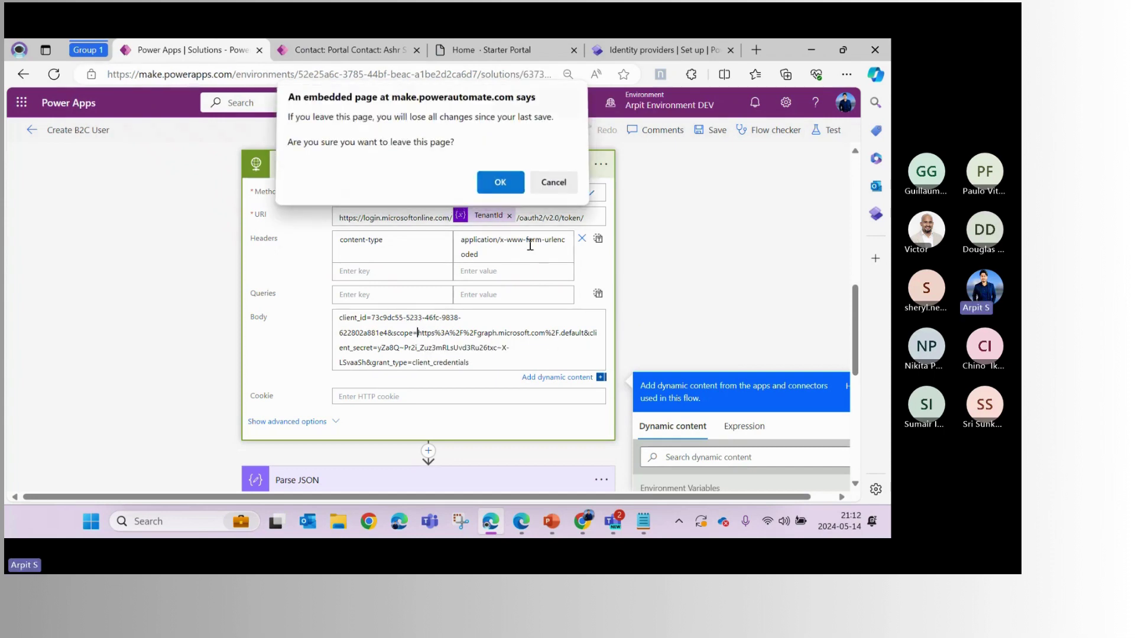
{"action": "key", "text": "Escape"}
{"action": "left_click_drag", "start_coordinate": [418, 332], "coordinate": [585, 338]}
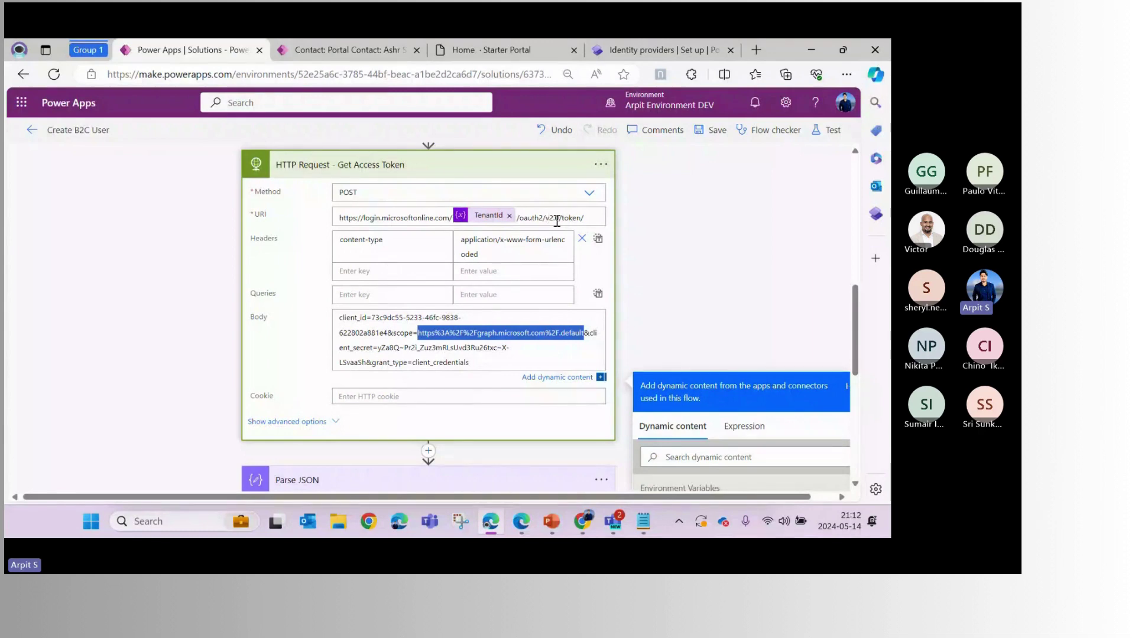
{"action": "left_click", "coordinate": [464, 334]}
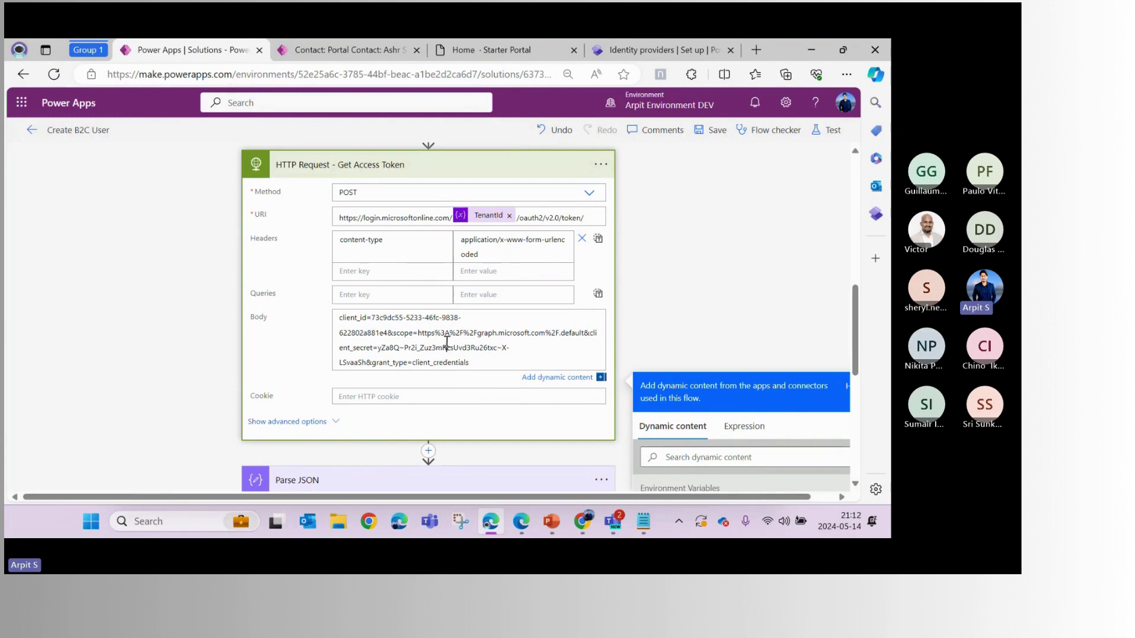
Verify the client_secret and client_credentials grant_type values, then collapse the Get Access Token step
{"action": "left_click", "coordinate": [417, 345]}
{"action": "double_click", "coordinate": [360, 349]}
{"action": "left_click", "coordinate": [435, 348]}
{"action": "double_click", "coordinate": [385, 349]}
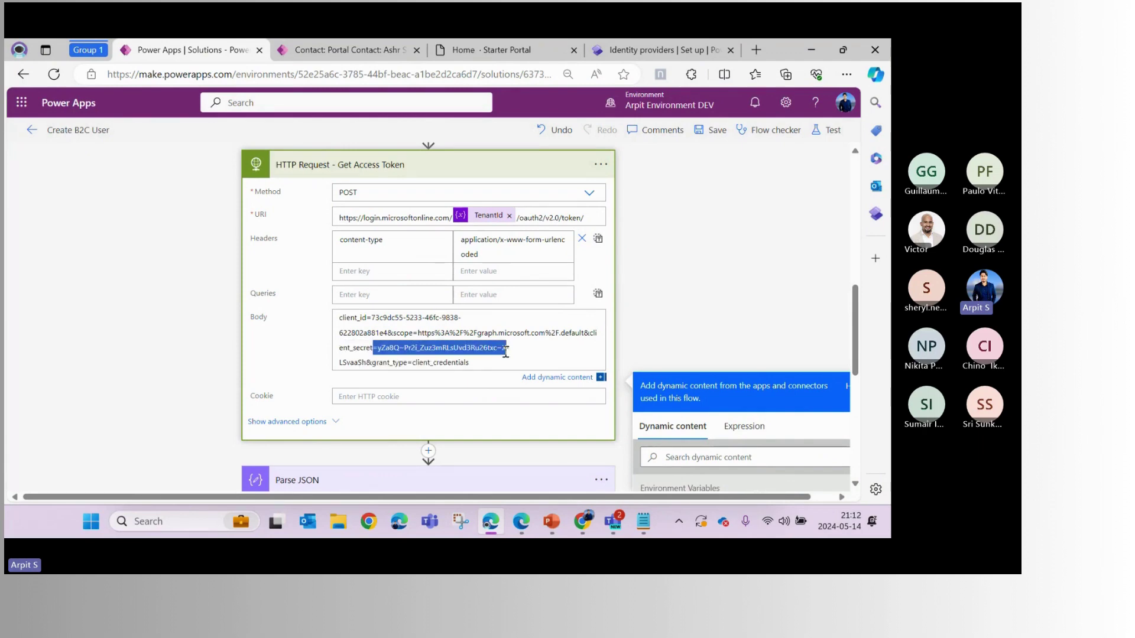
{"action": "left_click", "coordinate": [385, 363]}
{"action": "double_click", "coordinate": [385, 363]}
{"action": "double_click", "coordinate": [440, 363]}
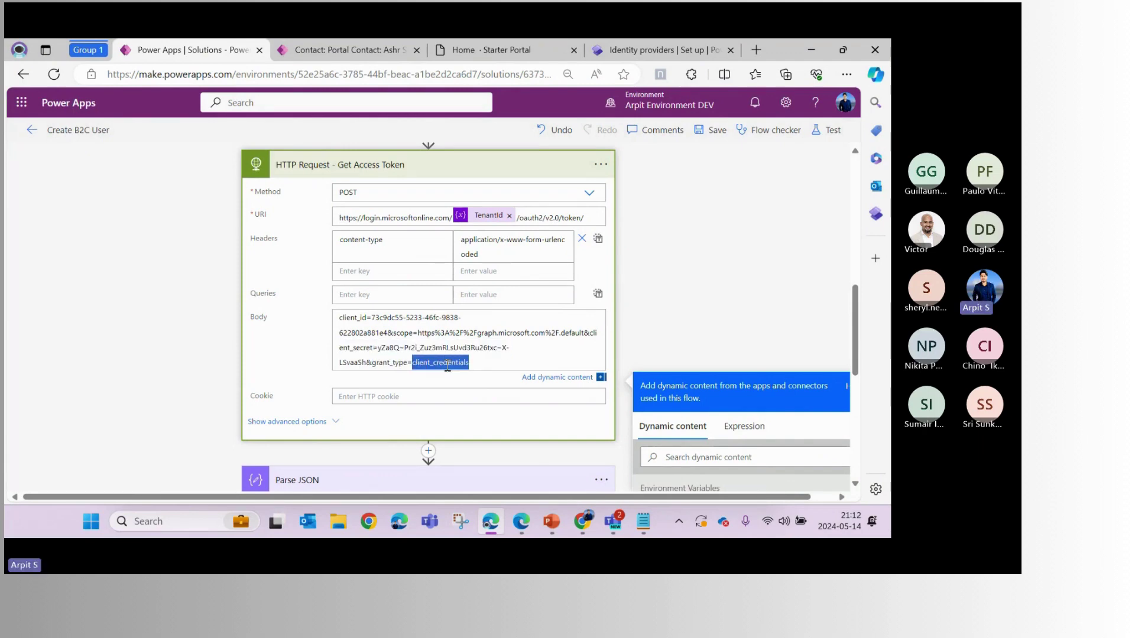
{"action": "left_click_drag", "start_coordinate": [484, 366], "coordinate": [412, 363]}
{"action": "left_click", "coordinate": [490, 220]}
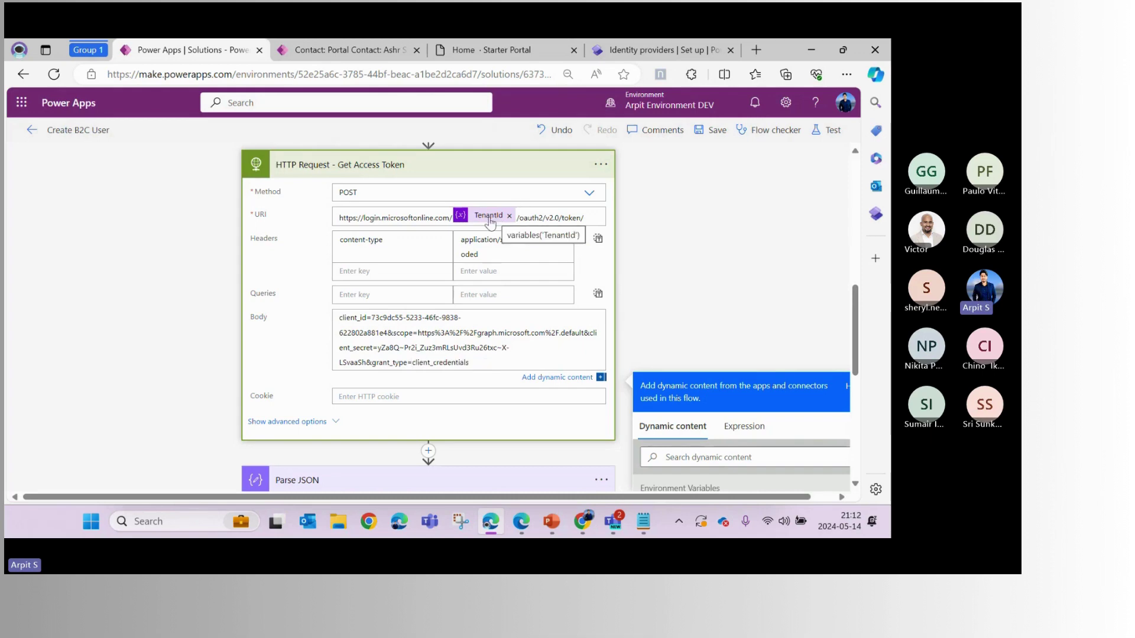
{"action": "left_click", "coordinate": [385, 170]}
{"action": "scroll", "coordinate": [378, 204], "scroll_direction": "down", "scroll_amount": 1}
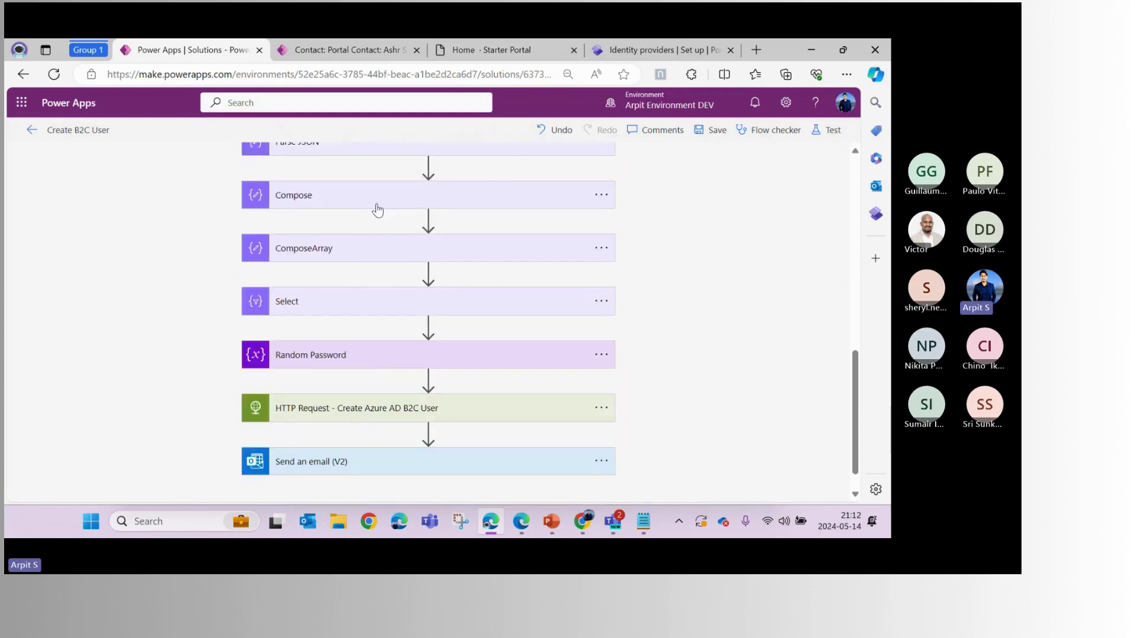
{"action": "scroll", "coordinate": [377, 210], "scroll_direction": "up", "scroll_amount": 1}
{"action": "left_click", "coordinate": [341, 228]}
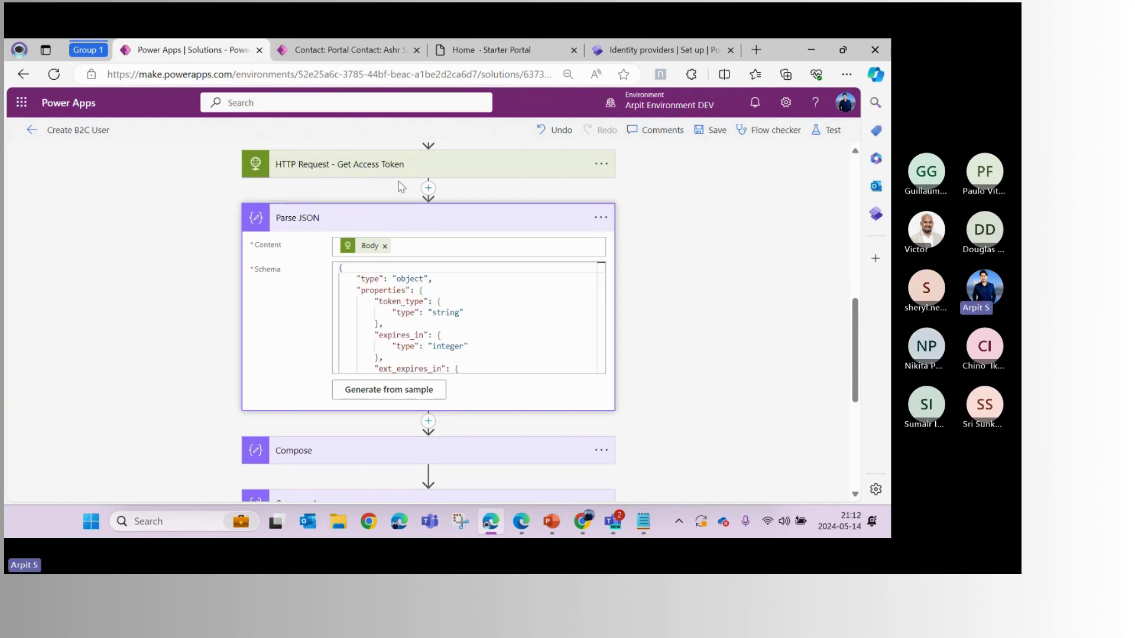
{"action": "left_click", "coordinate": [341, 223]}
{"action": "scroll", "coordinate": [370, 255], "scroll_direction": "down", "scroll_amount": 2}
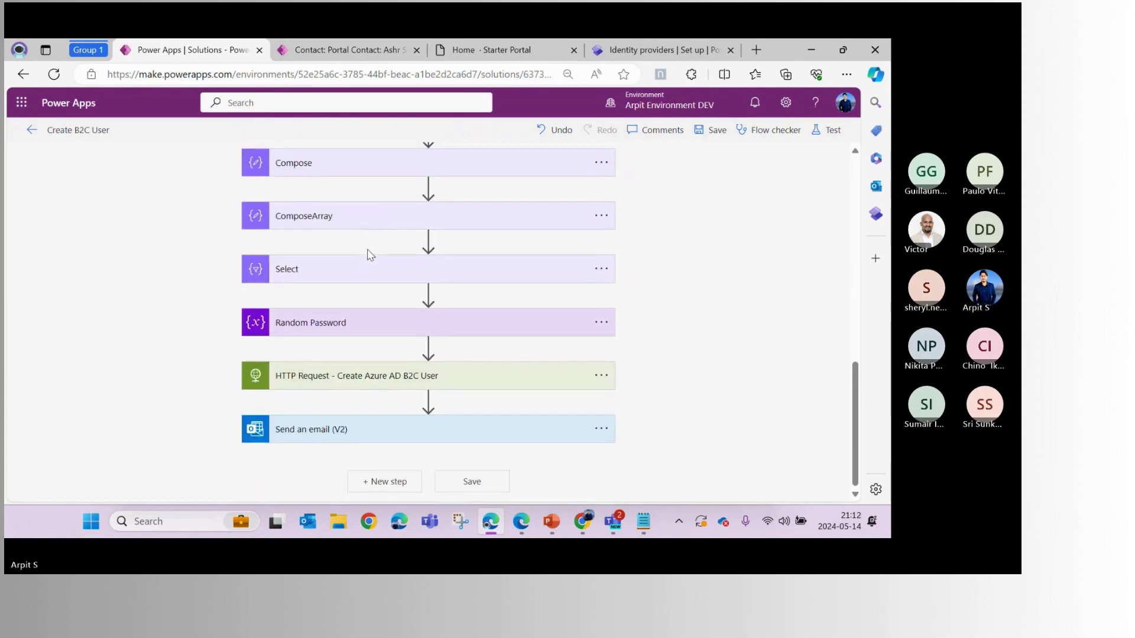
{"action": "scroll", "coordinate": [368, 258], "scroll_direction": "up", "scroll_amount": 2}
{"action": "scroll", "coordinate": [363, 260], "scroll_direction": "down", "scroll_amount": 2}
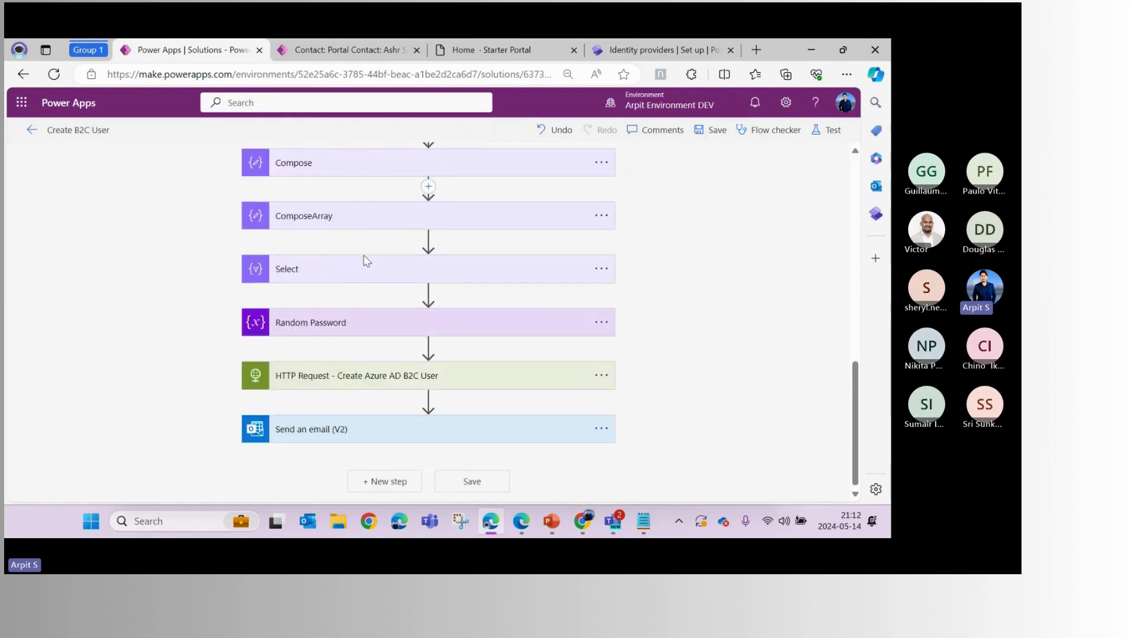
{"action": "left_click", "coordinate": [338, 377]}
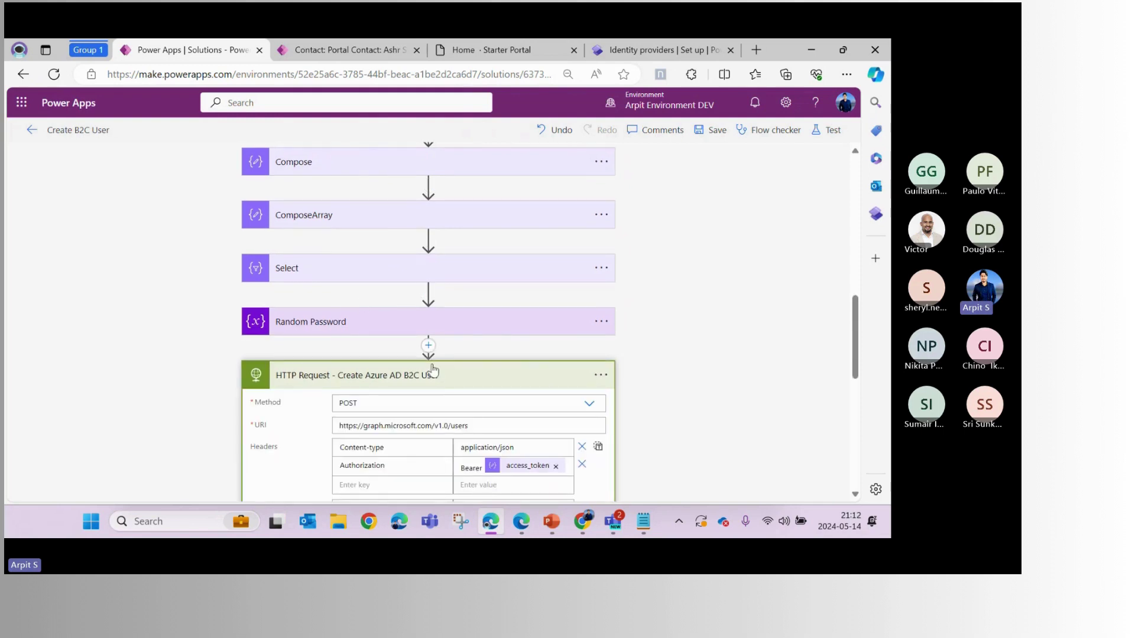
{"action": "scroll", "coordinate": [433, 371], "scroll_direction": "down", "scroll_amount": 2}
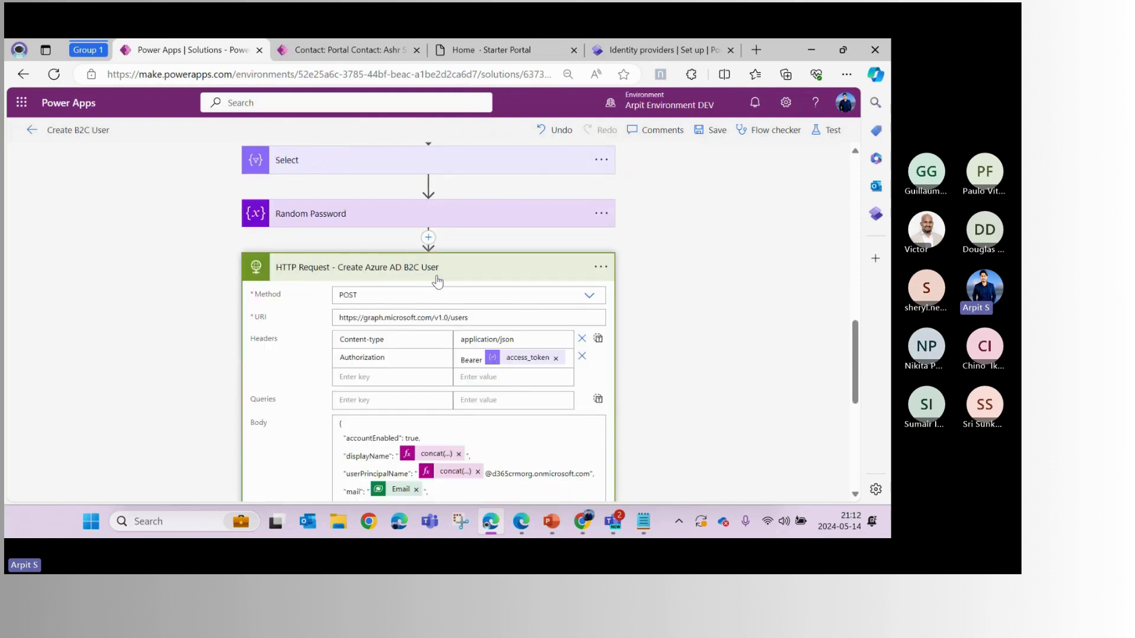
{"action": "scroll", "coordinate": [438, 281], "scroll_direction": "down", "scroll_amount": 1}
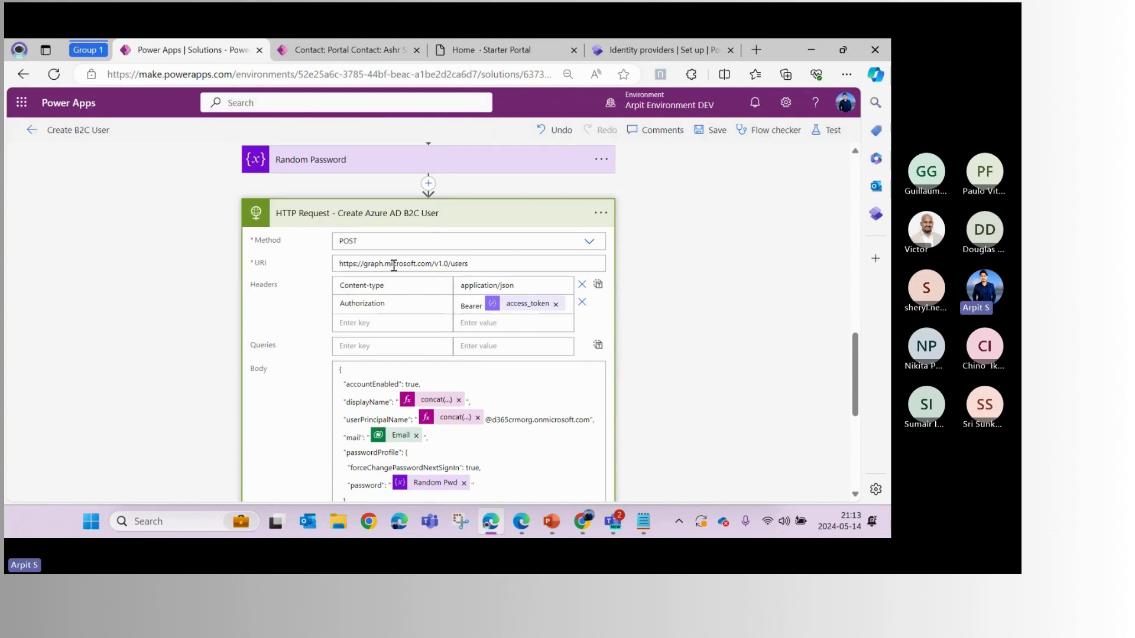
{"action": "scroll", "coordinate": [481, 265], "scroll_direction": "down", "scroll_amount": 1}
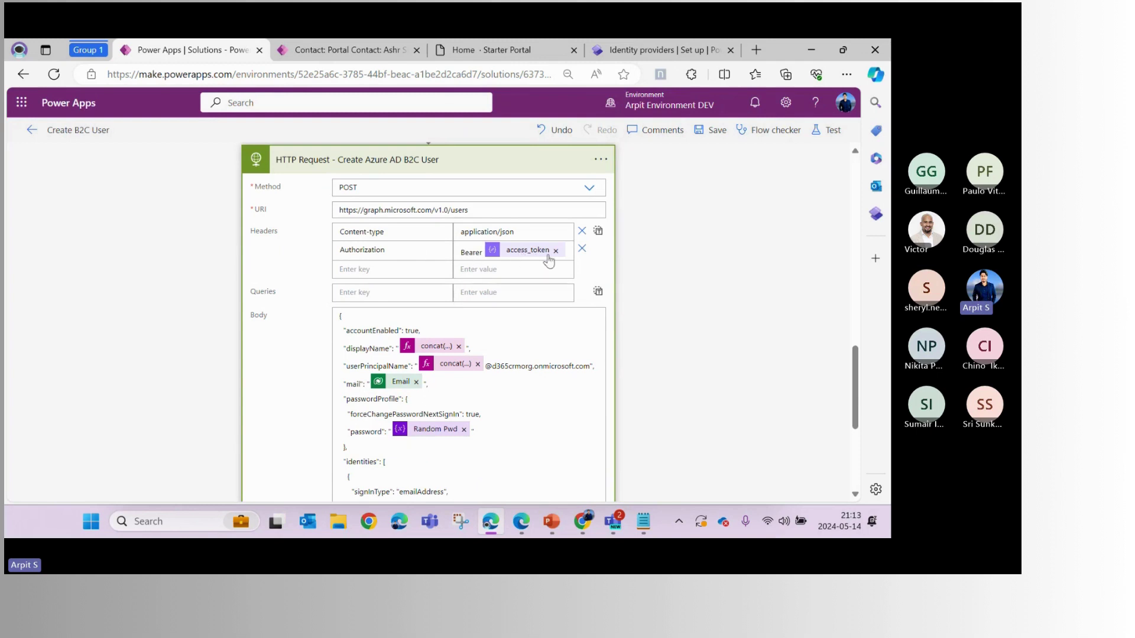
{"action": "mouse_move", "coordinate": [529, 261]}
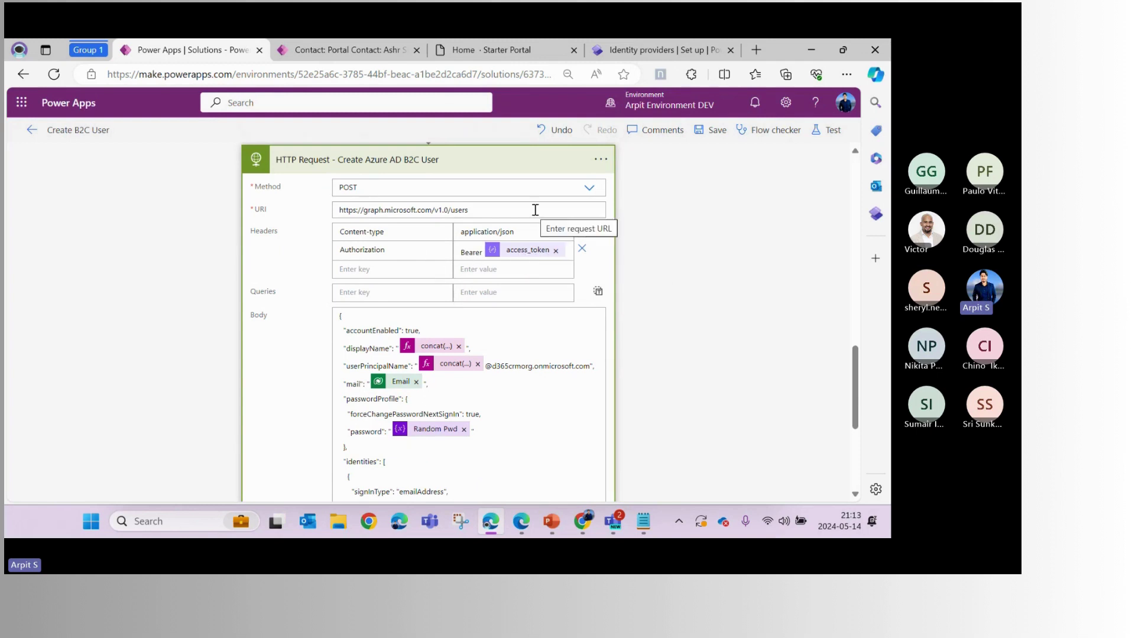
{"action": "scroll", "coordinate": [349, 212], "scroll_direction": "down", "scroll_amount": 2}
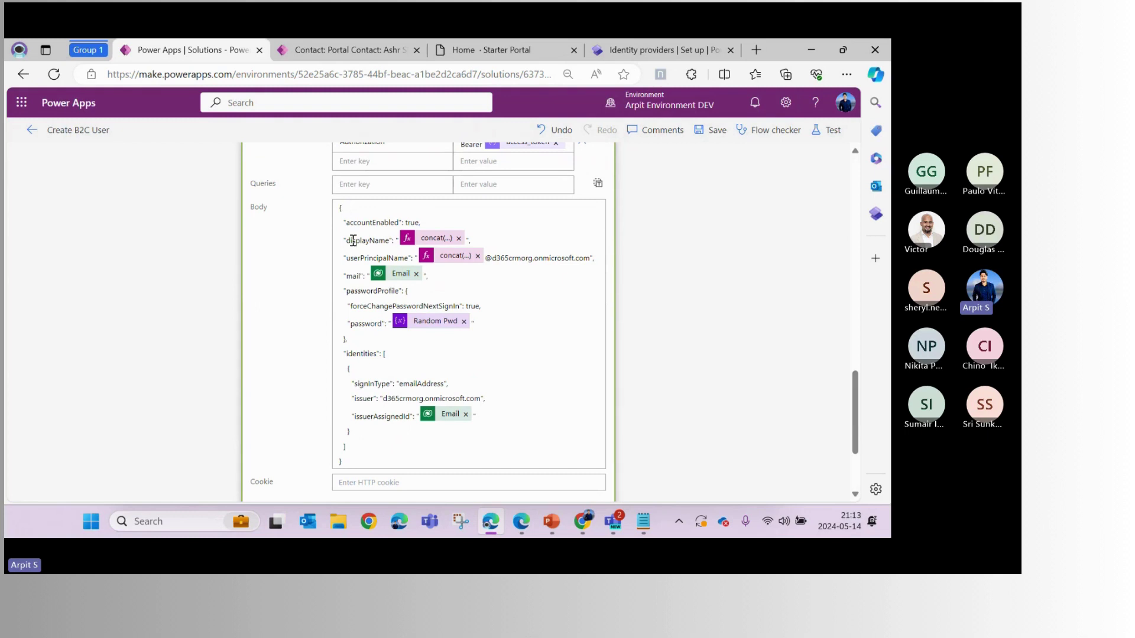
{"action": "scroll", "coordinate": [404, 333], "scroll_direction": "up", "scroll_amount": 1}
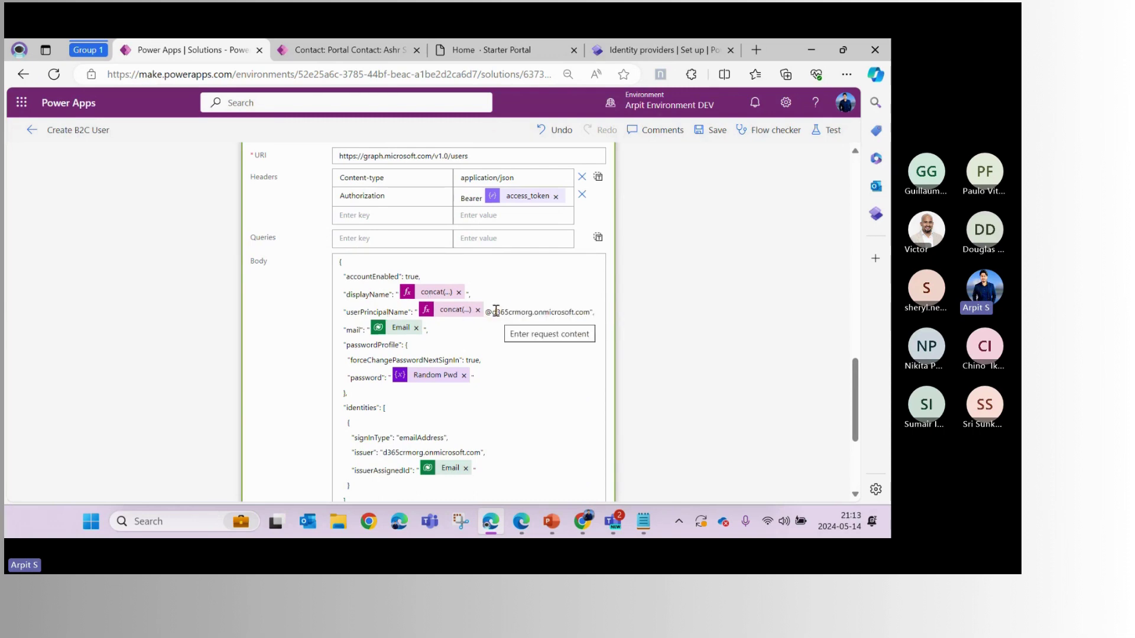
{"action": "left_click_drag", "start_coordinate": [493, 312], "coordinate": [589, 316]}
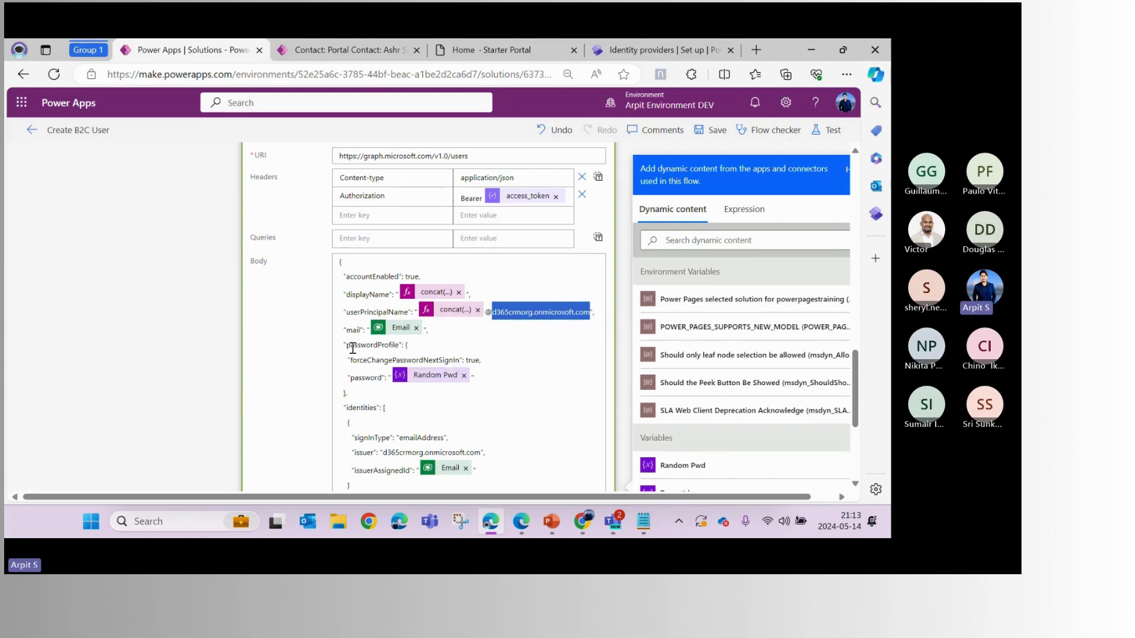
{"action": "left_click_drag", "start_coordinate": [347, 345], "coordinate": [355, 393]}
{"action": "left_click", "coordinate": [363, 393]}
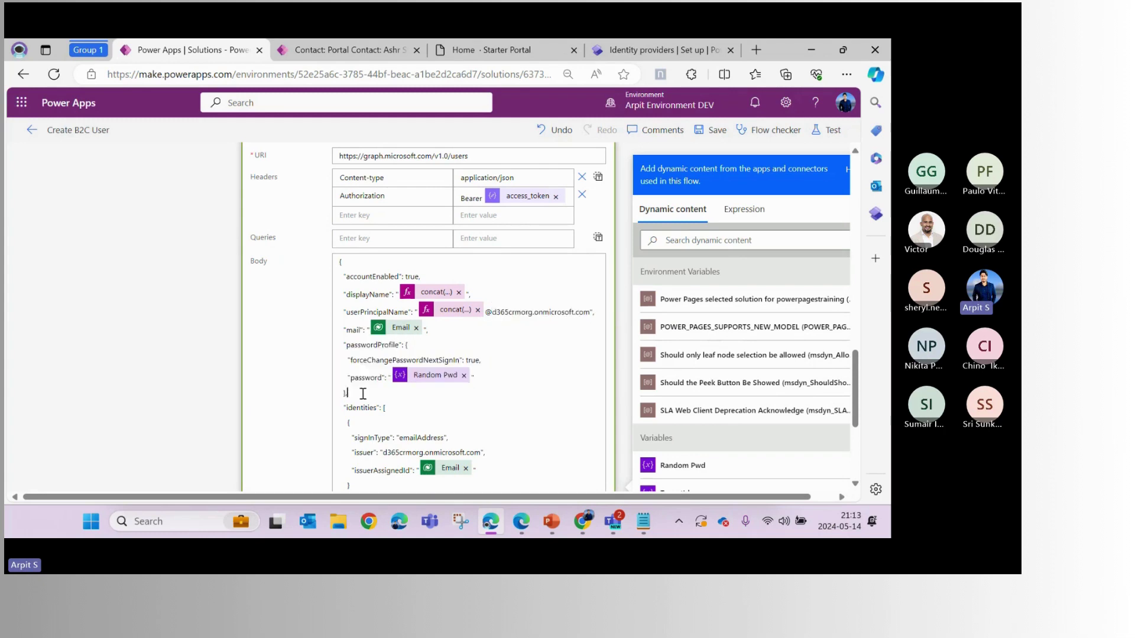
{"action": "double_click", "coordinate": [364, 361]}
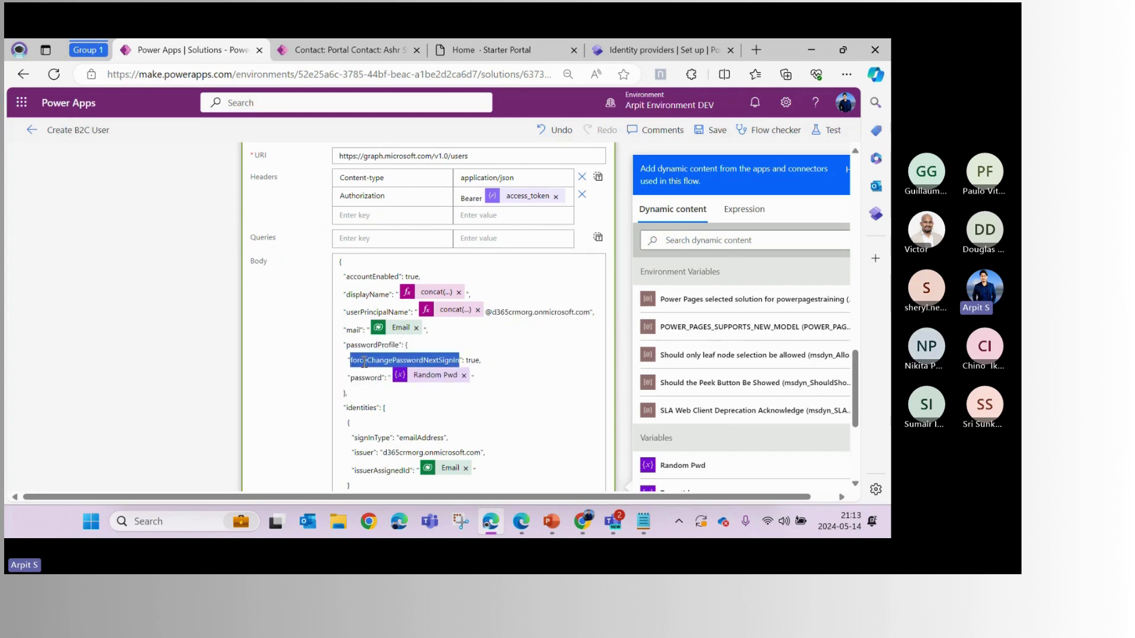
{"action": "left_click", "coordinate": [489, 365]}
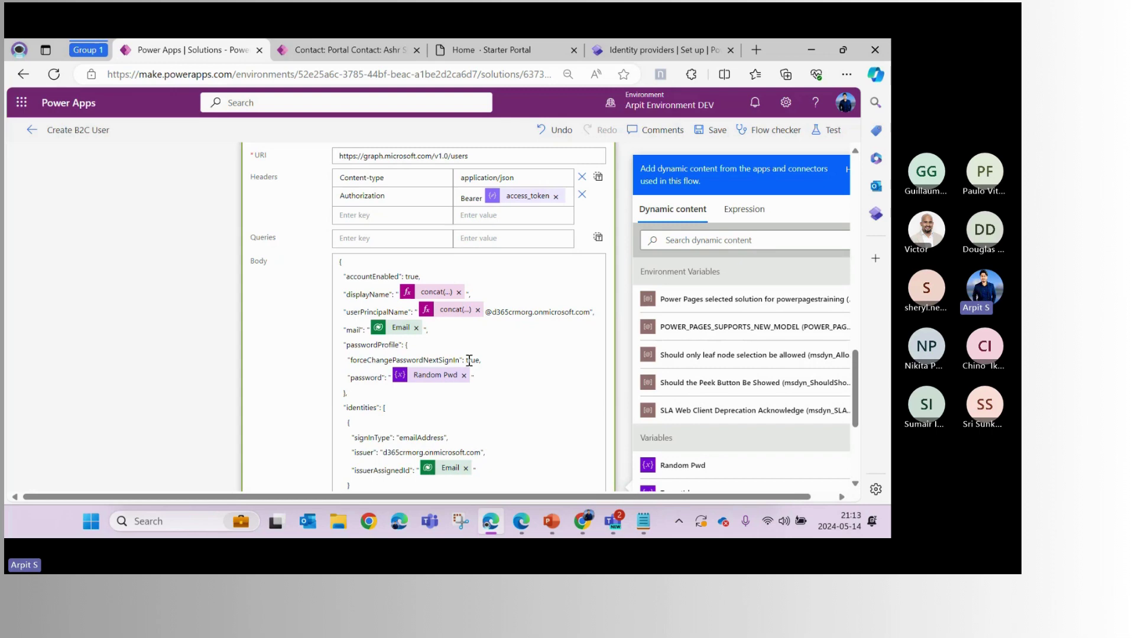
{"action": "double_click", "coordinate": [470, 360]}
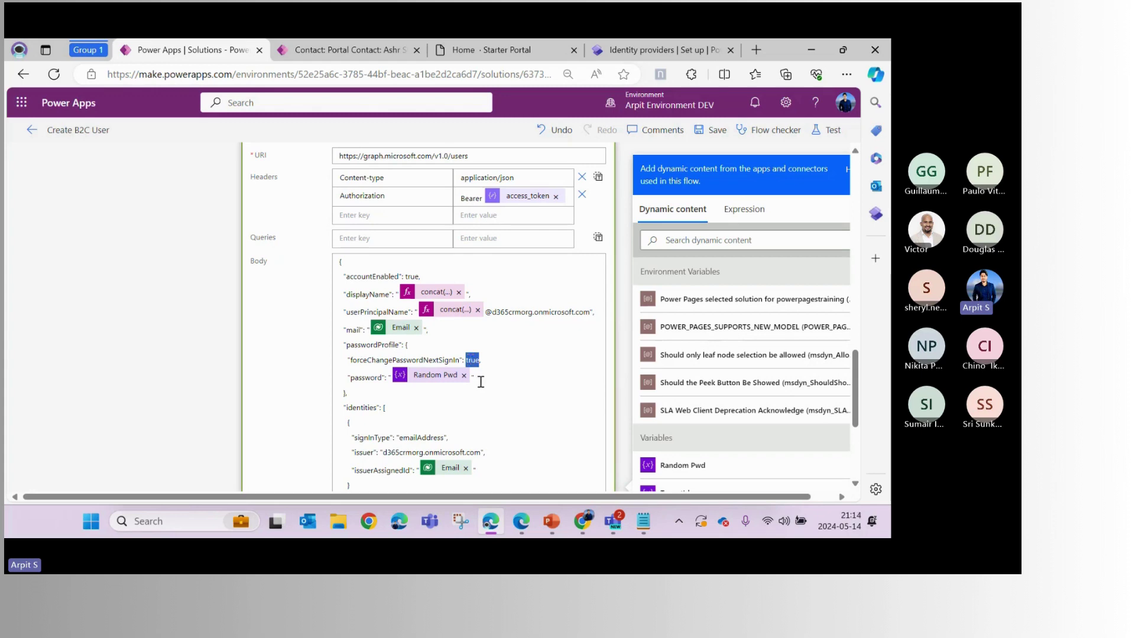
{"action": "left_click", "coordinate": [378, 360]}
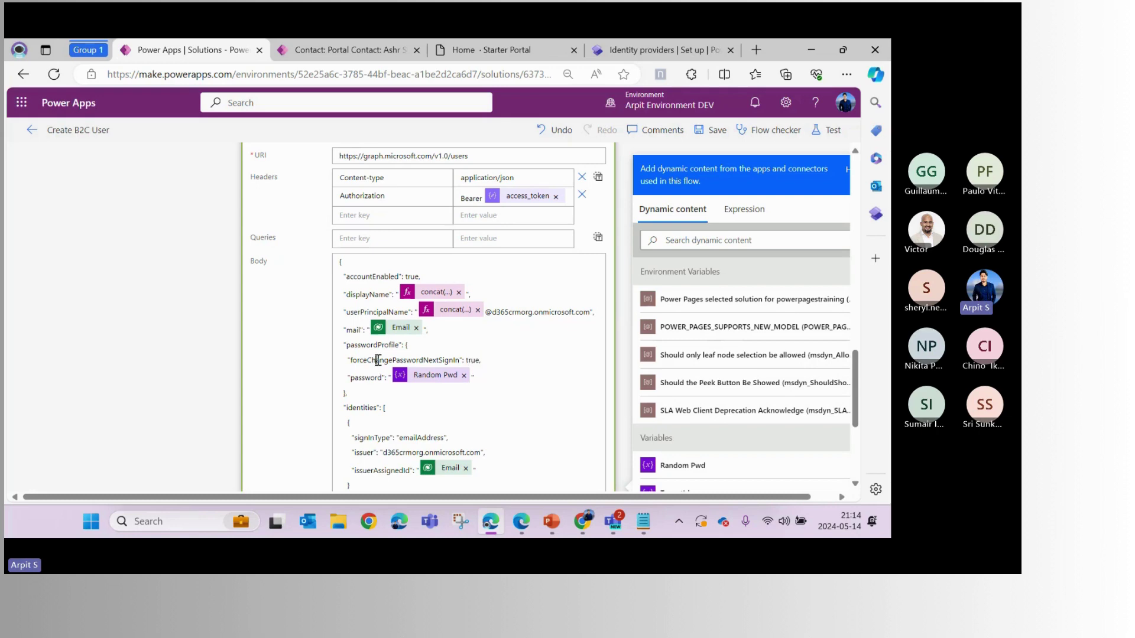
{"action": "double_click", "coordinate": [377, 360]}
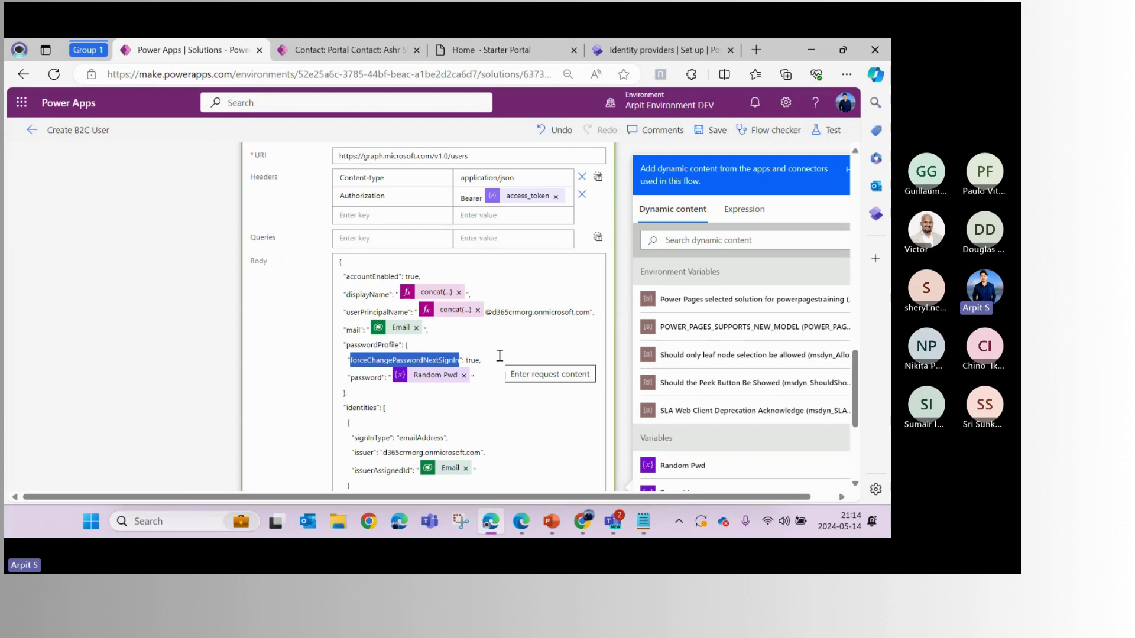
{"action": "left_click", "coordinate": [412, 372]}
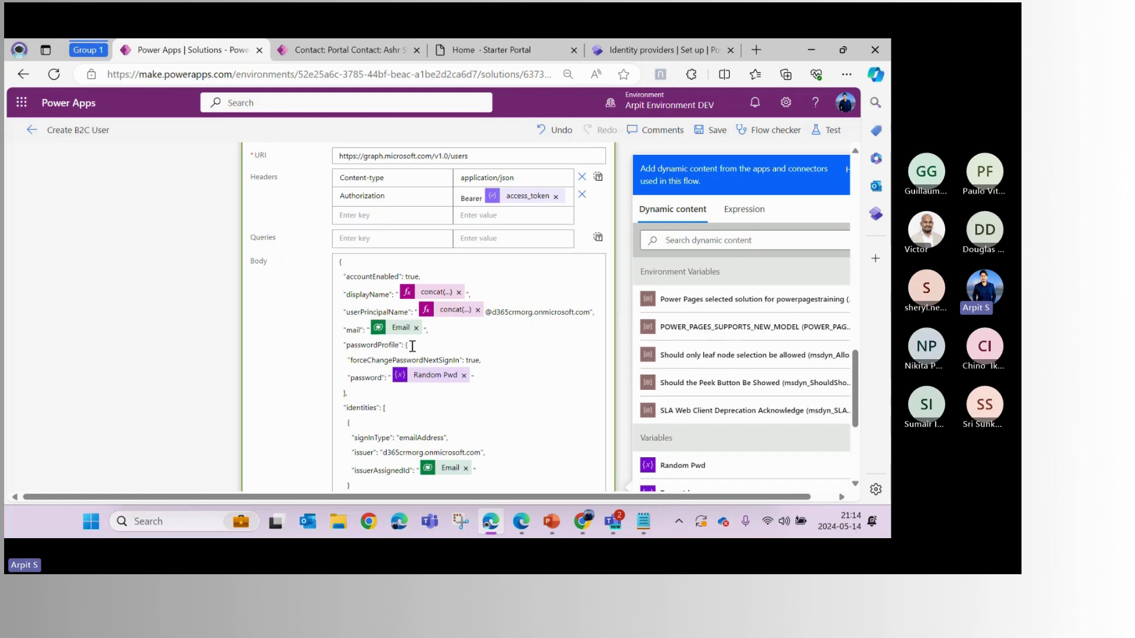
{"action": "scroll", "coordinate": [413, 346], "scroll_direction": "down", "scroll_amount": 1}
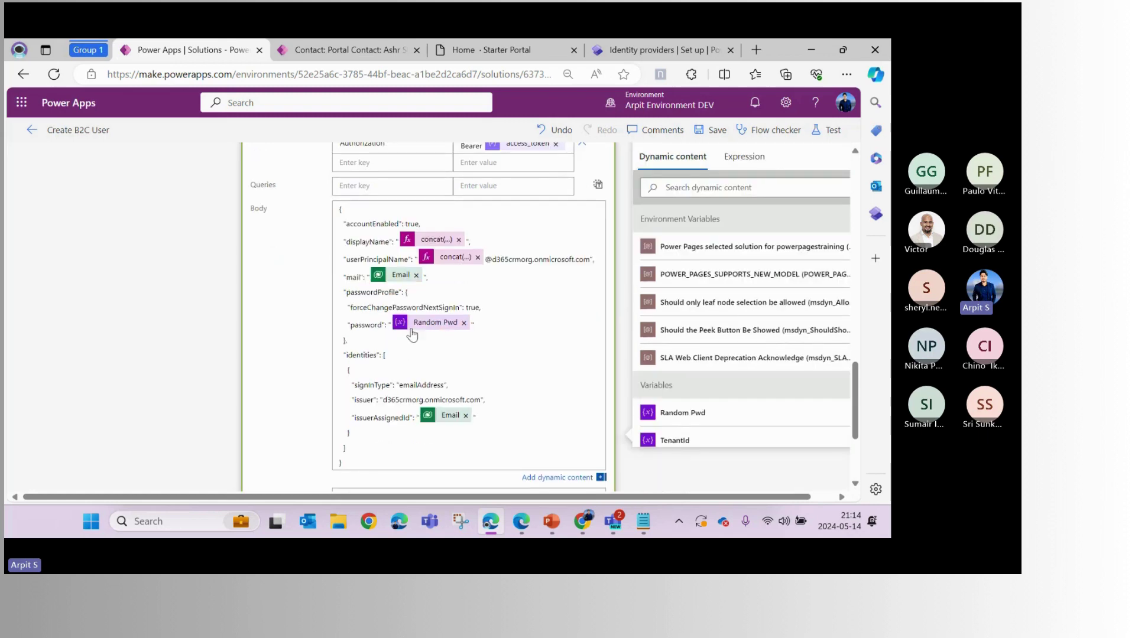
{"action": "double_click", "coordinate": [370, 305]}
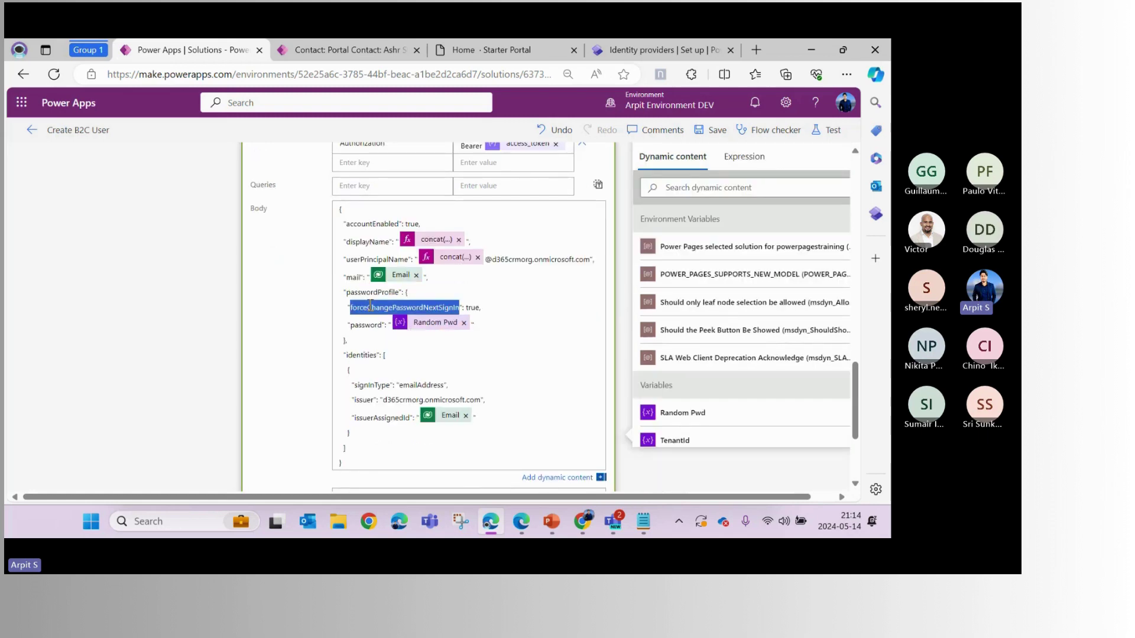
{"action": "left_click", "coordinate": [459, 305]}
{"action": "double_click", "coordinate": [371, 324]}
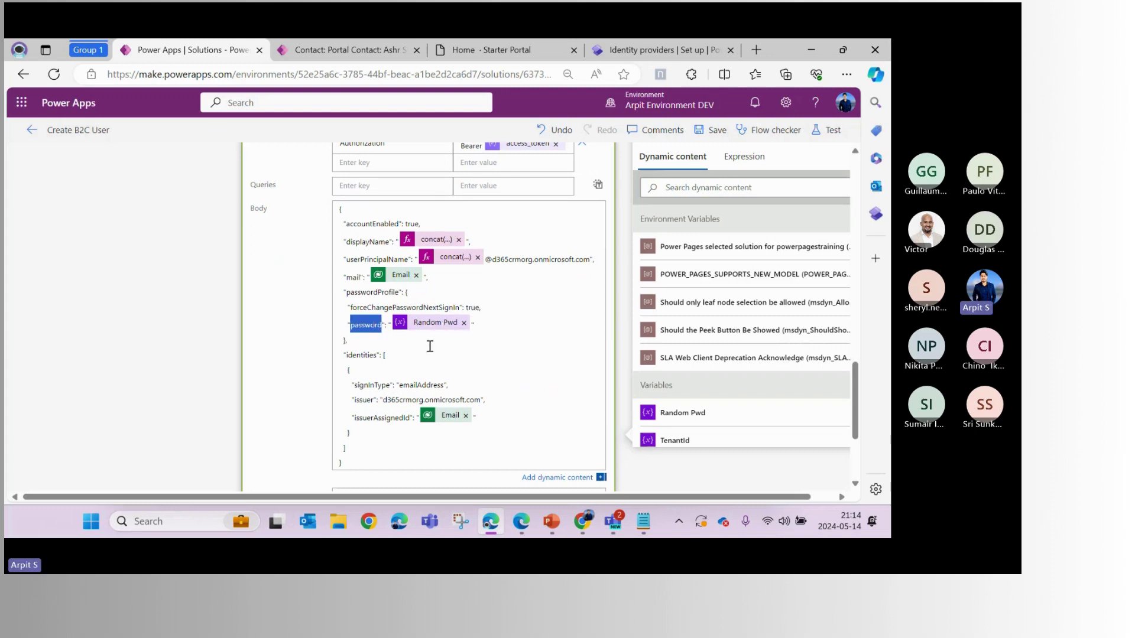
{"action": "scroll", "coordinate": [429, 346], "scroll_direction": "down", "scroll_amount": 2}
{"action": "scroll", "coordinate": [403, 364], "scroll_direction": "down", "scroll_amount": 2}
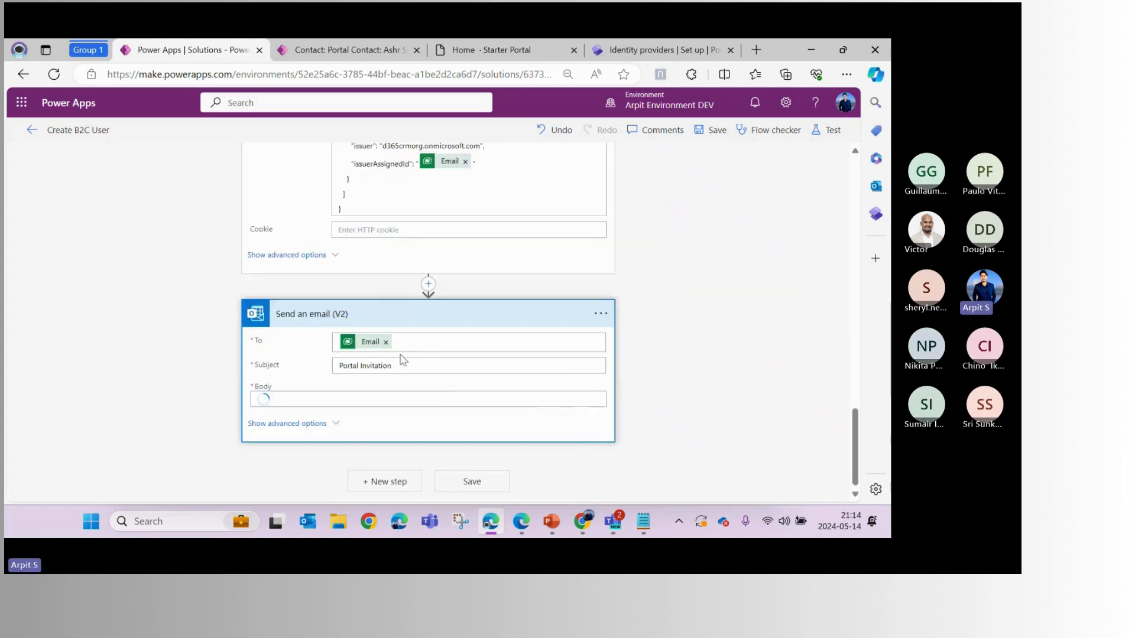
{"action": "scroll", "coordinate": [415, 412], "scroll_direction": "down", "scroll_amount": 3}
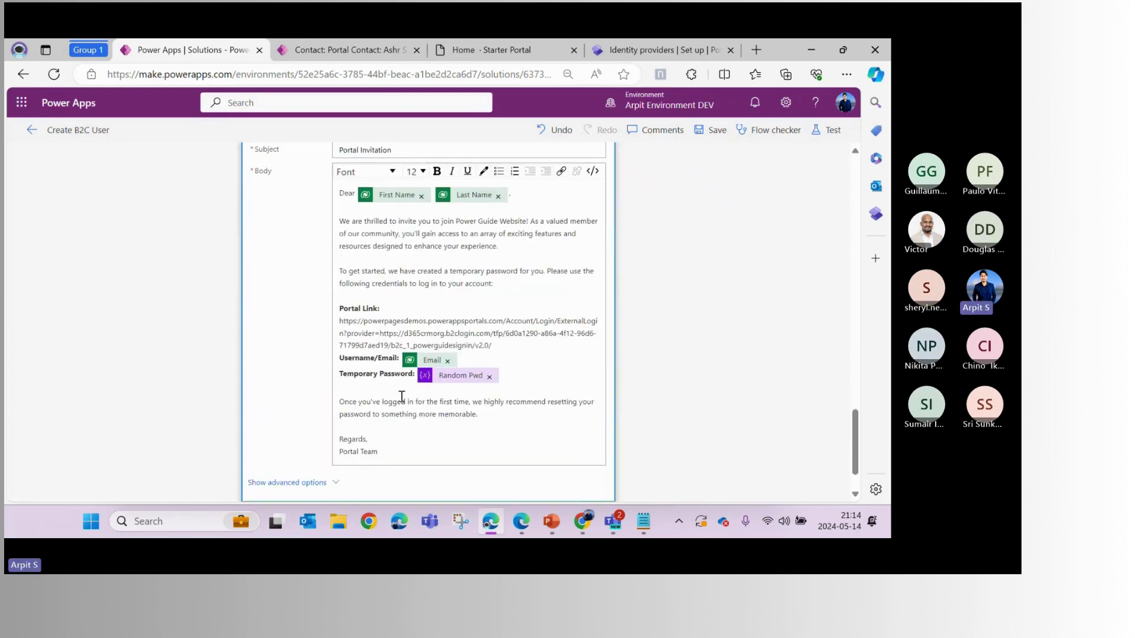
{"action": "mouse_move", "coordinate": [339, 321]}
{"action": "left_mouse_down"}
{"action": "mouse_move", "coordinate": [494, 344]}
{"action": "mouse_move", "coordinate": [339, 323]}
{"action": "left_mouse_up"}
{"action": "left_click", "coordinate": [500, 364]}
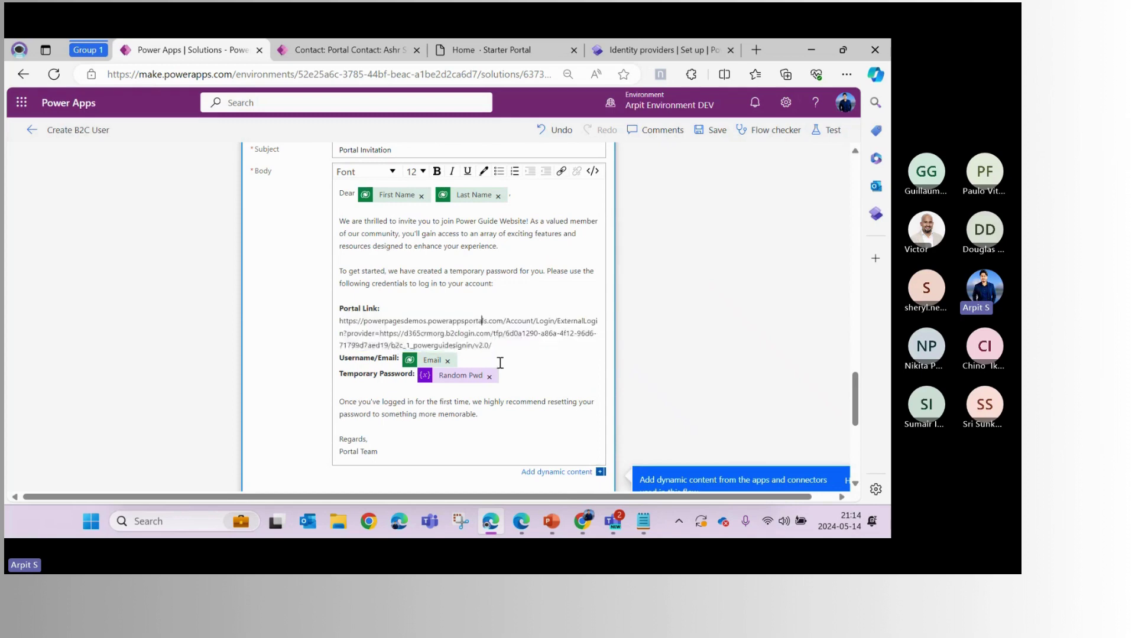
{"action": "scroll", "coordinate": [390, 307], "scroll_direction": "down", "scroll_amount": 1}
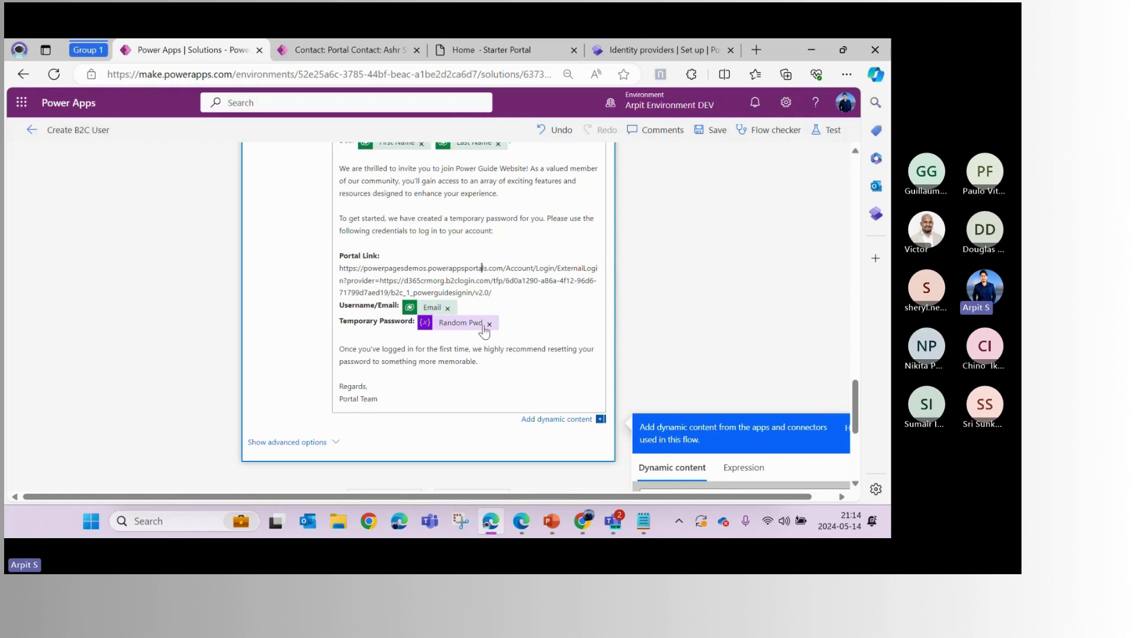
{"action": "scroll", "coordinate": [485, 337], "scroll_direction": "up", "scroll_amount": 1}
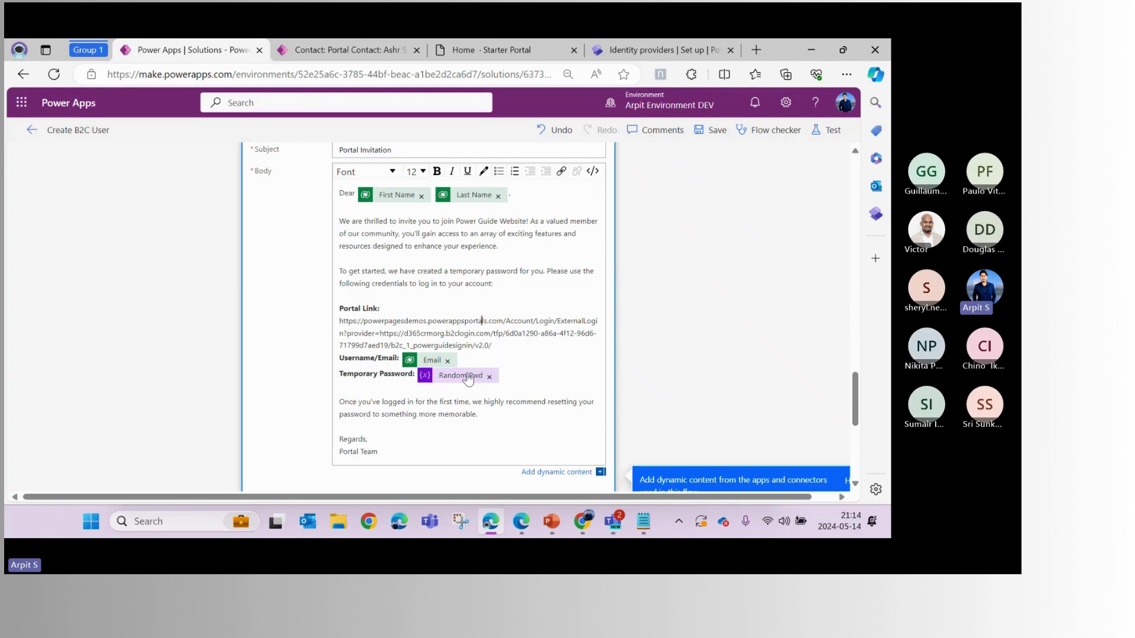
{"action": "scroll", "coordinate": [450, 383], "scroll_direction": "up", "scroll_amount": 10}
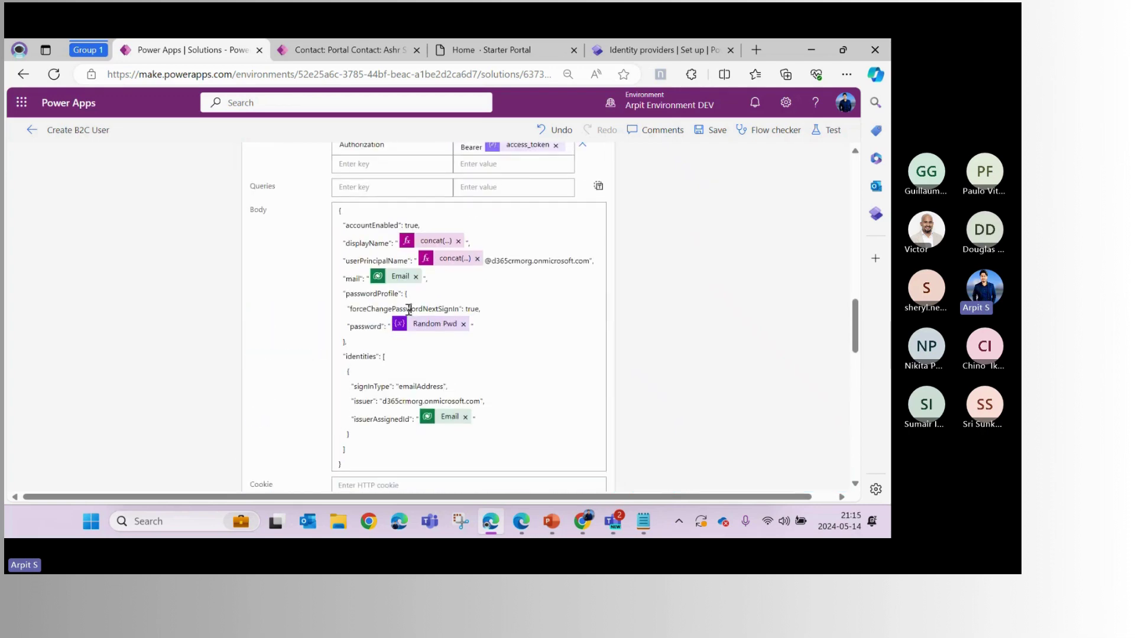
Point out forceChangePasswordNextSignIn set to true, then switch to the Power Pages Identity providers setup
{"action": "double_click", "coordinate": [412, 307]}
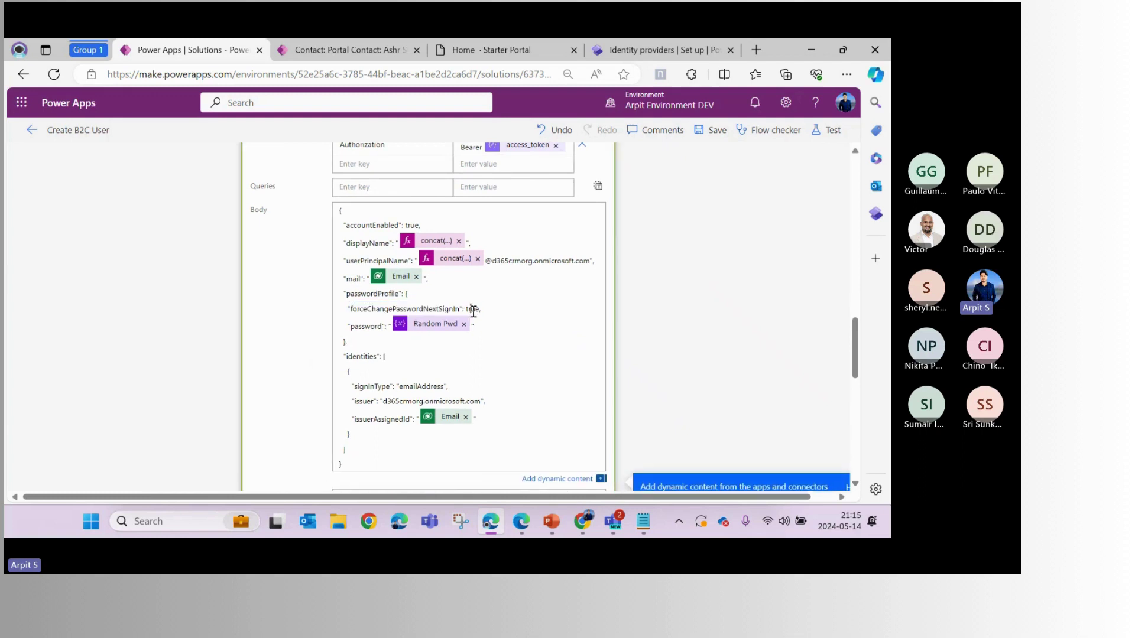
{"action": "double_click", "coordinate": [472, 309]}
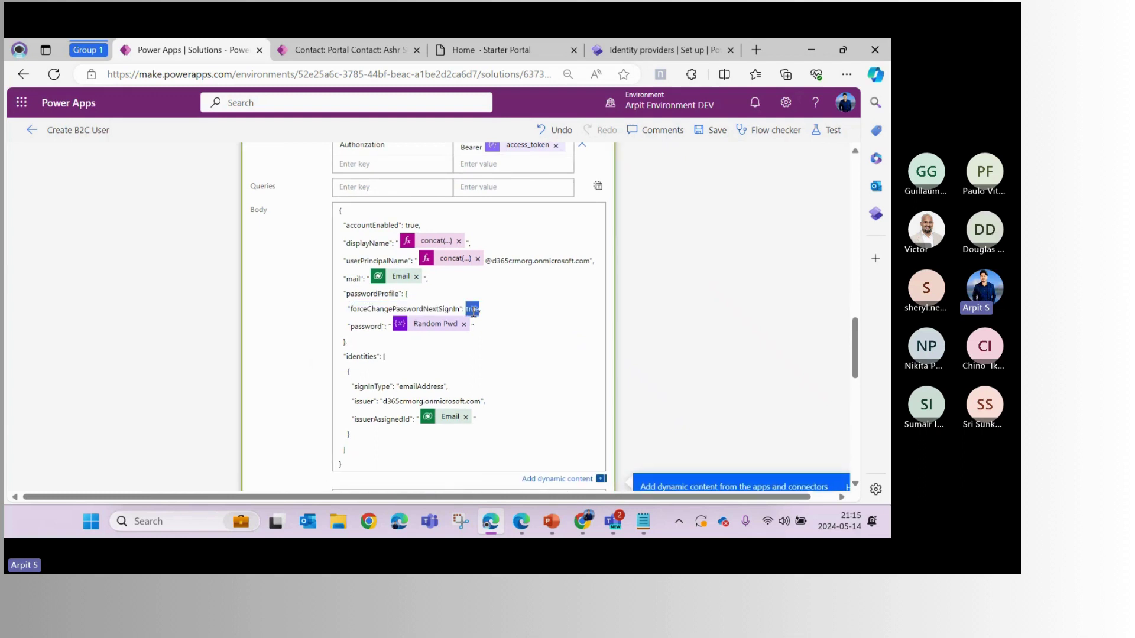
{"action": "left_click", "coordinate": [637, 53]}
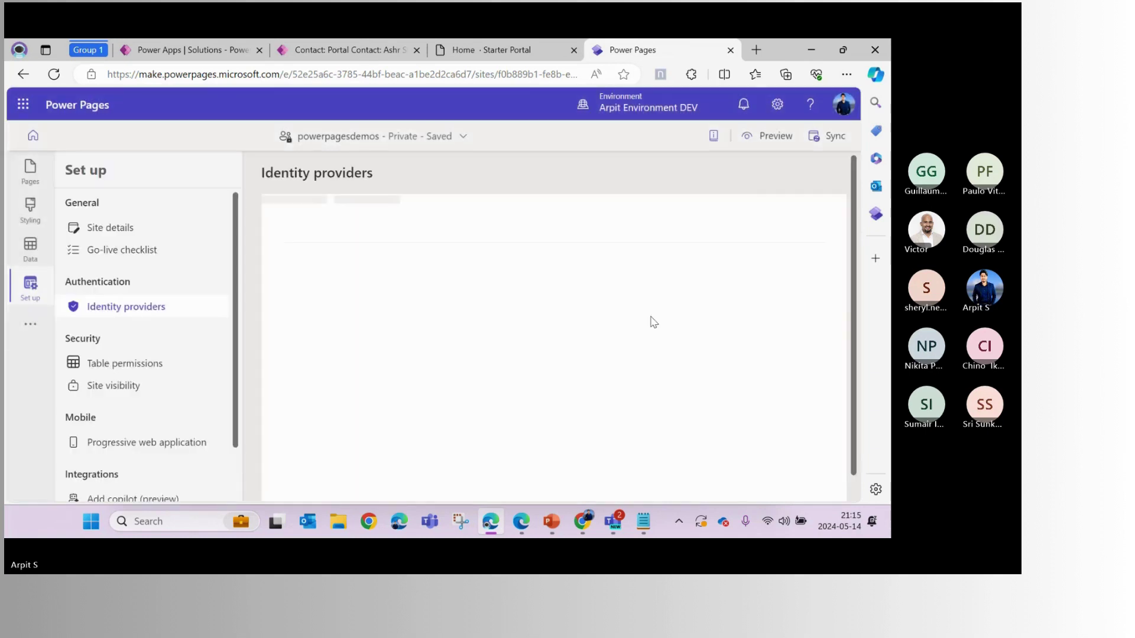
Preview the Power Guide portal site at Desktop size
{"action": "left_click", "coordinate": [771, 141]}
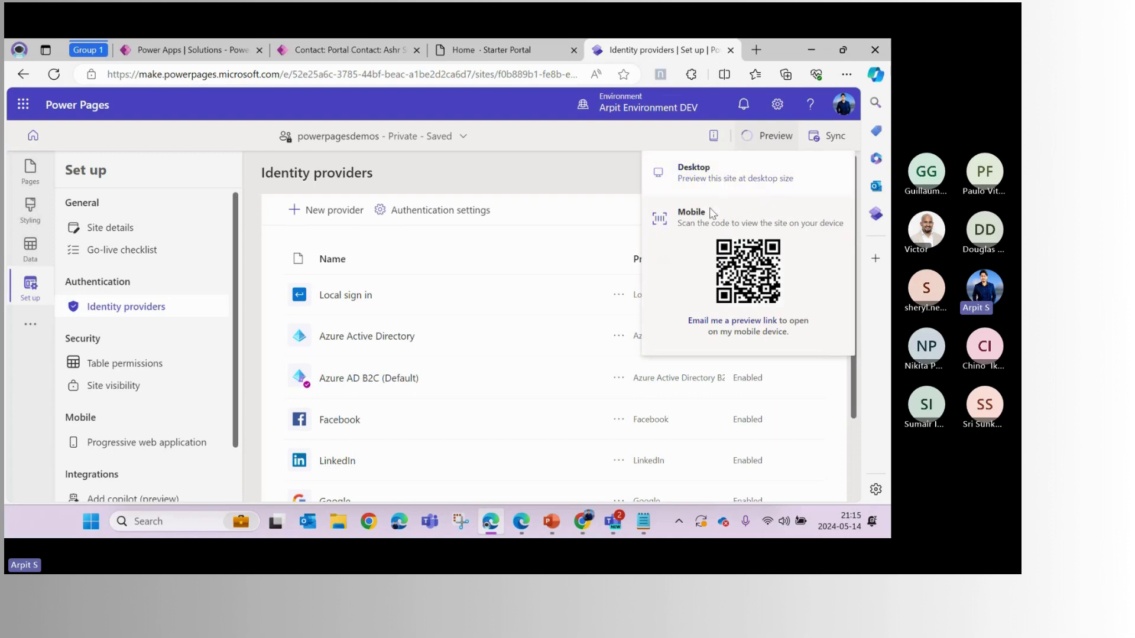
{"action": "left_click", "coordinate": [668, 191]}
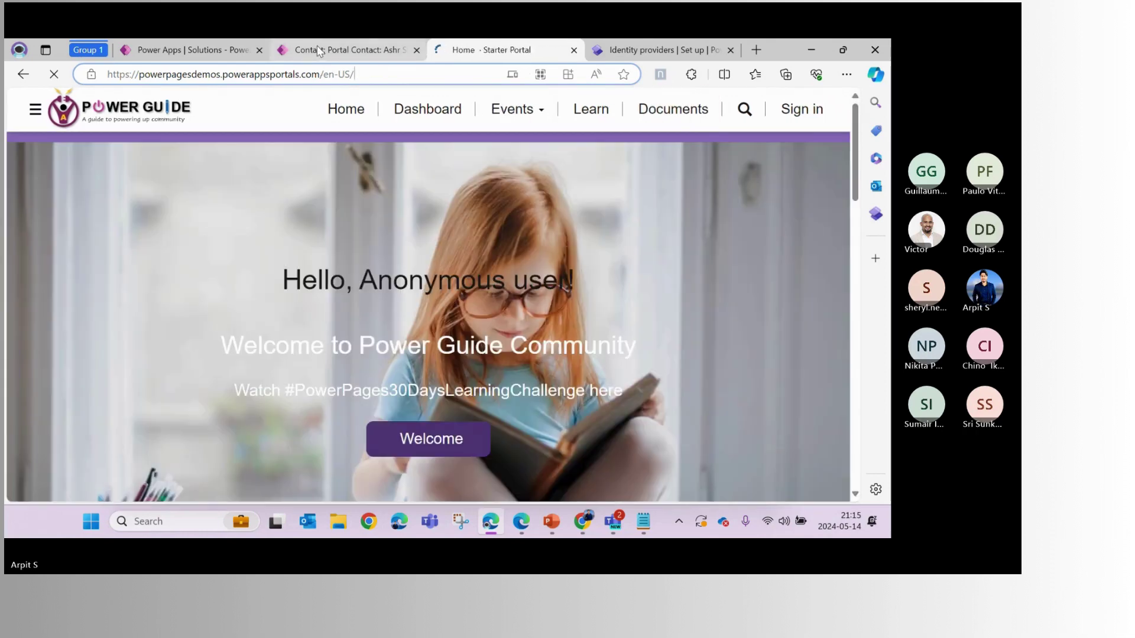
Sign in on the portal to reach the Azure AD B2C email sign-in page, then return to the flow editor
{"action": "left_click", "coordinate": [802, 109]}
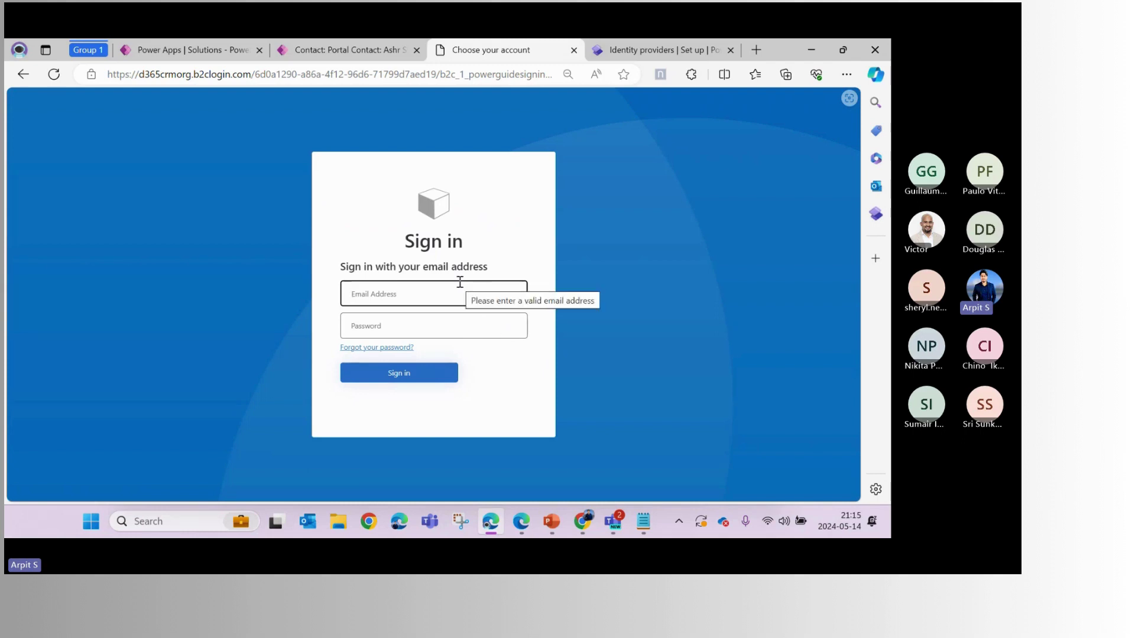
{"action": "left_click", "coordinate": [277, 166]}
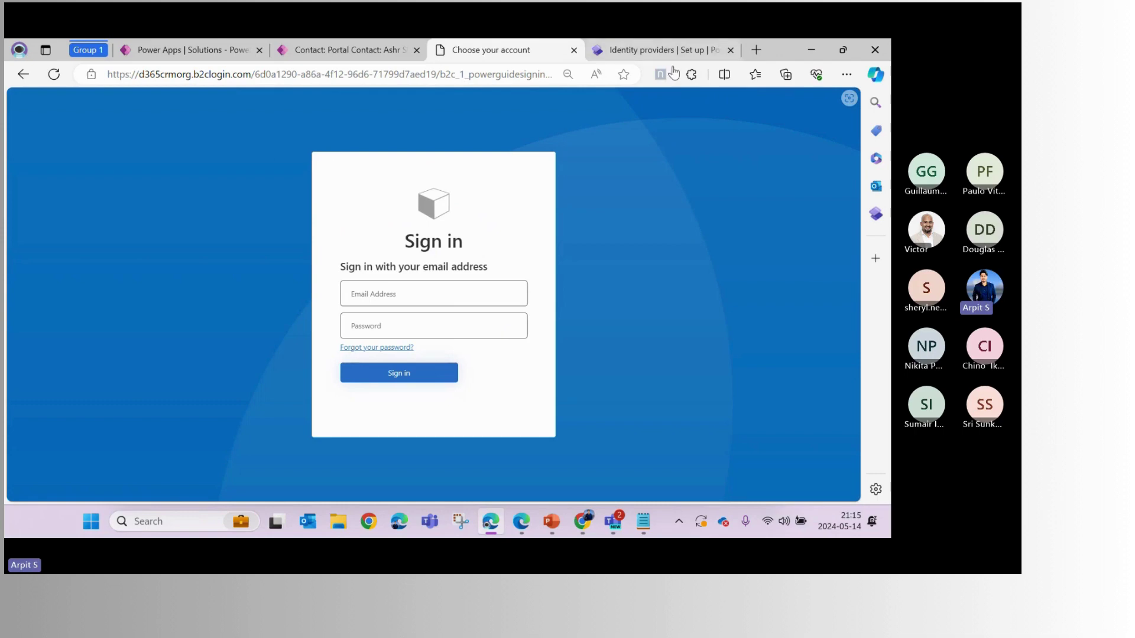
{"action": "left_click", "coordinate": [157, 51]}
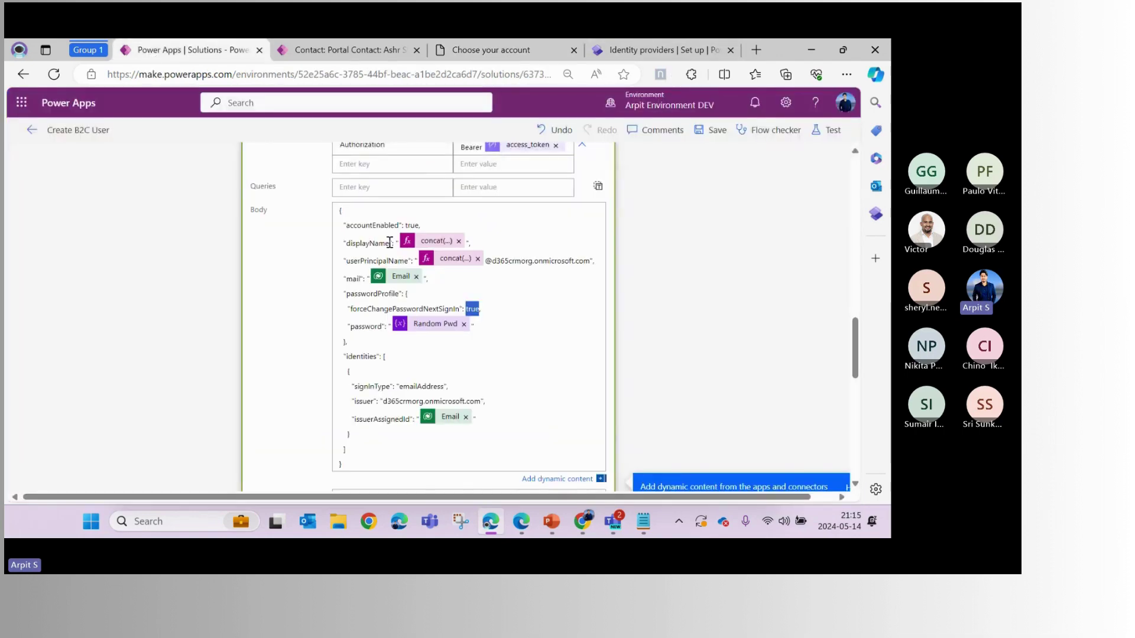
Turn Allow Portal Access to Yes on the Portal Contact record and save it
{"action": "key", "text": "alt+Tab"}
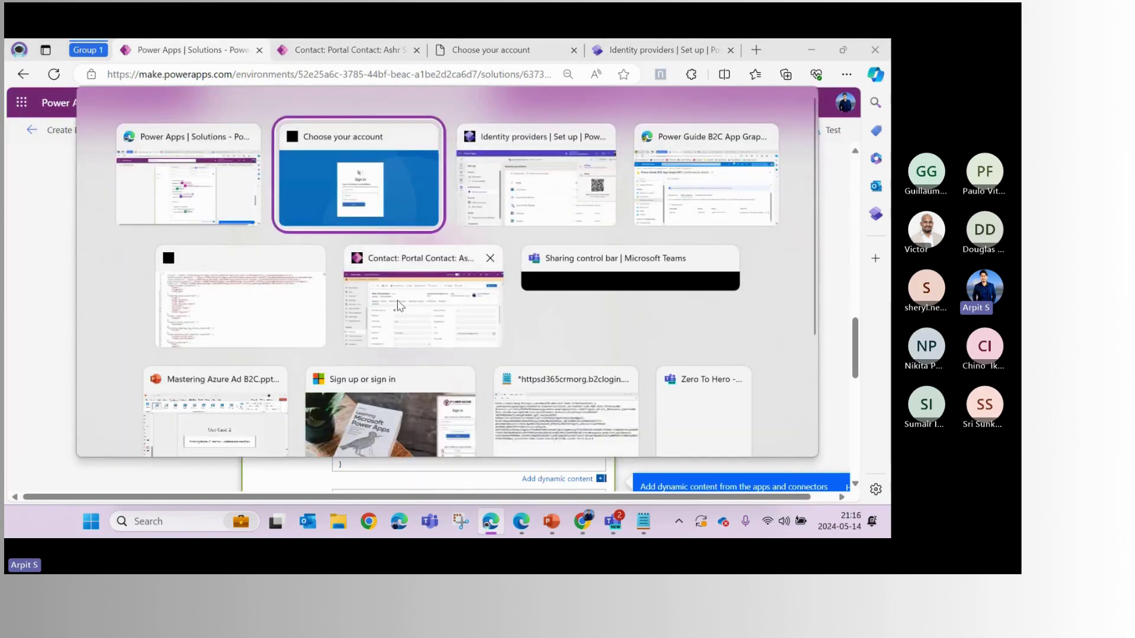
{"action": "left_click", "coordinate": [402, 305]}
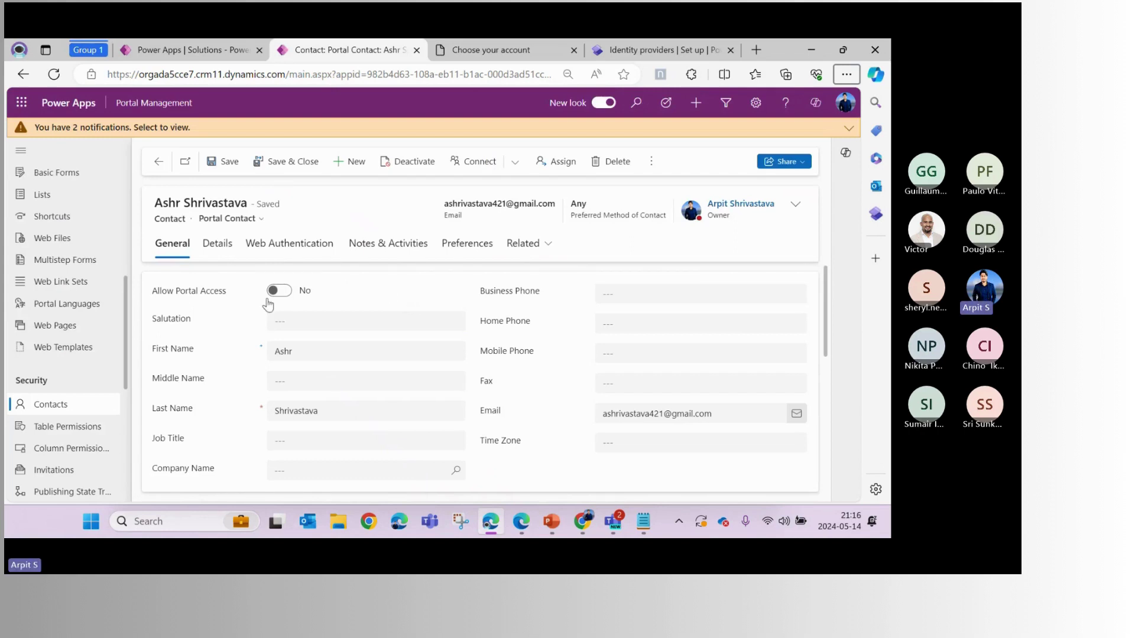
{"action": "left_click", "coordinate": [286, 298]}
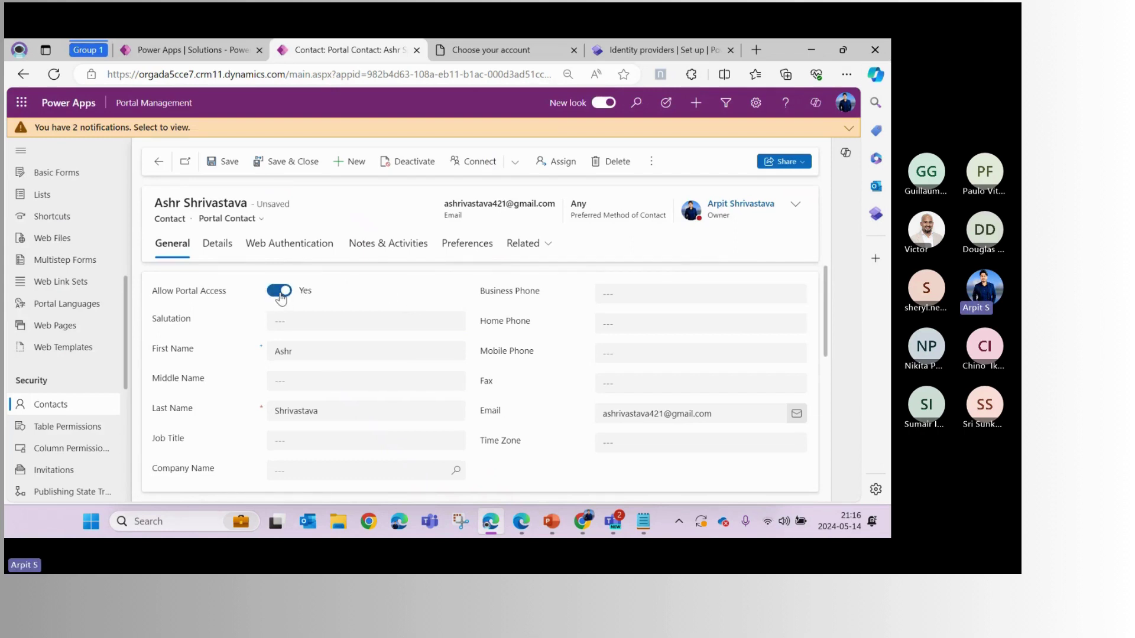
{"action": "left_click", "coordinate": [228, 170]}
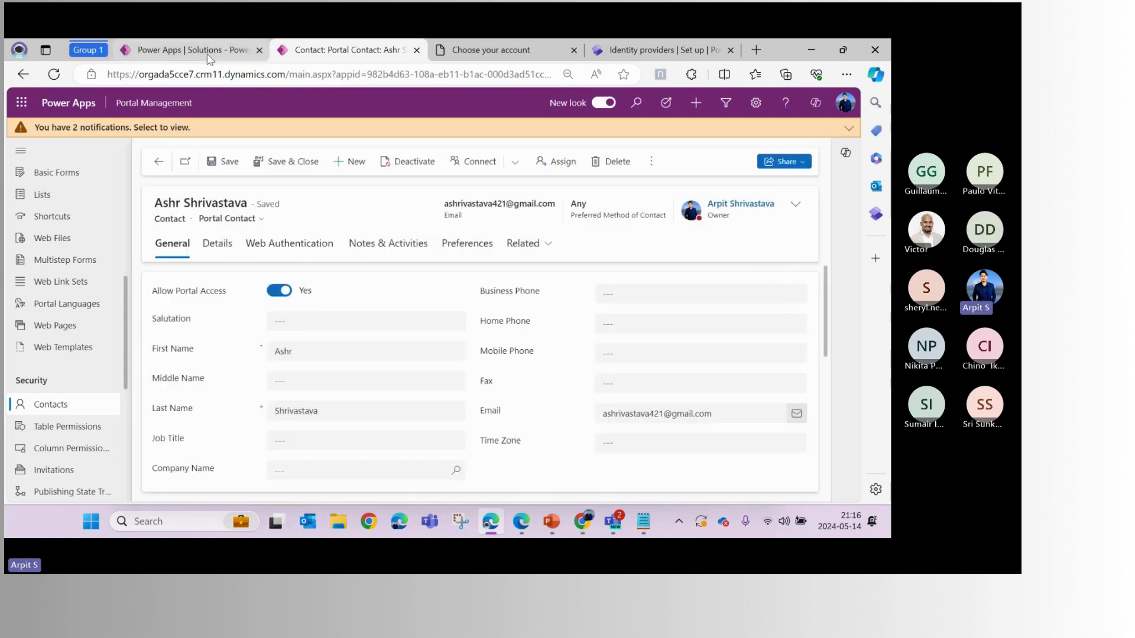
{"action": "left_click", "coordinate": [207, 50]}
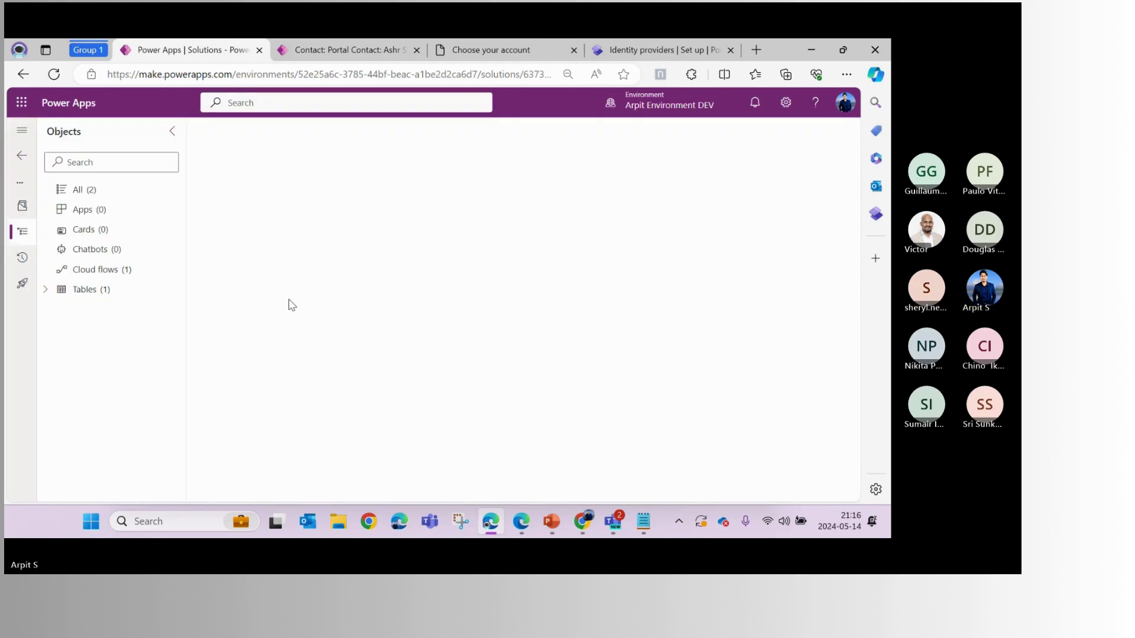
Open the Create B2C User flow, refresh its 28-day run history, and open the newest 9:16 PM run
{"action": "left_click", "coordinate": [281, 267]}
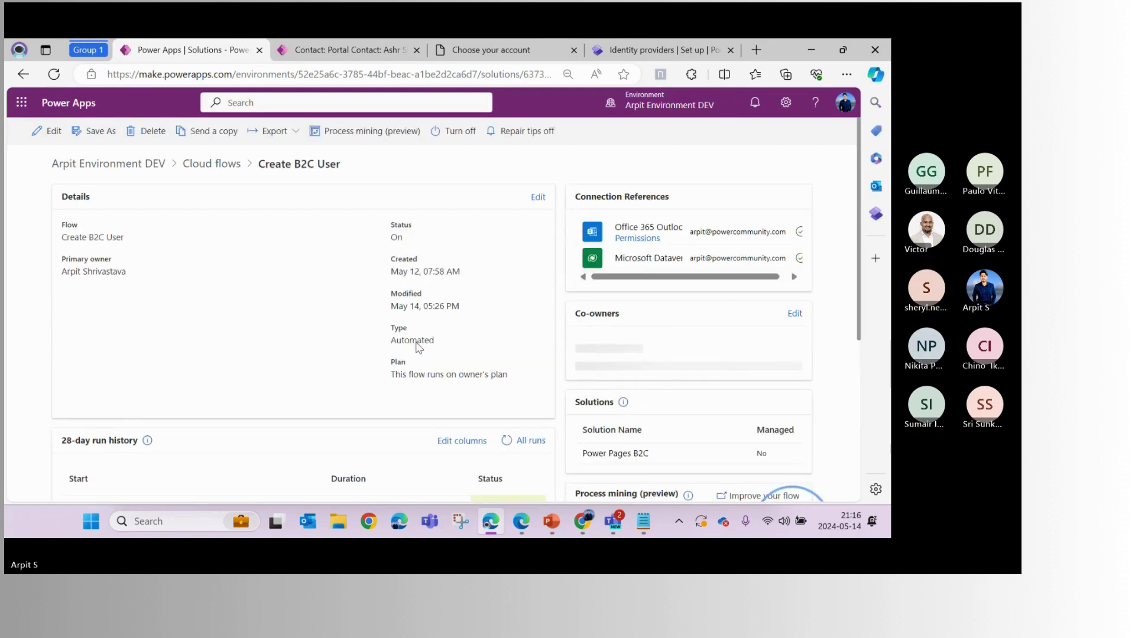
{"action": "scroll", "coordinate": [400, 348], "scroll_direction": "down", "scroll_amount": 2}
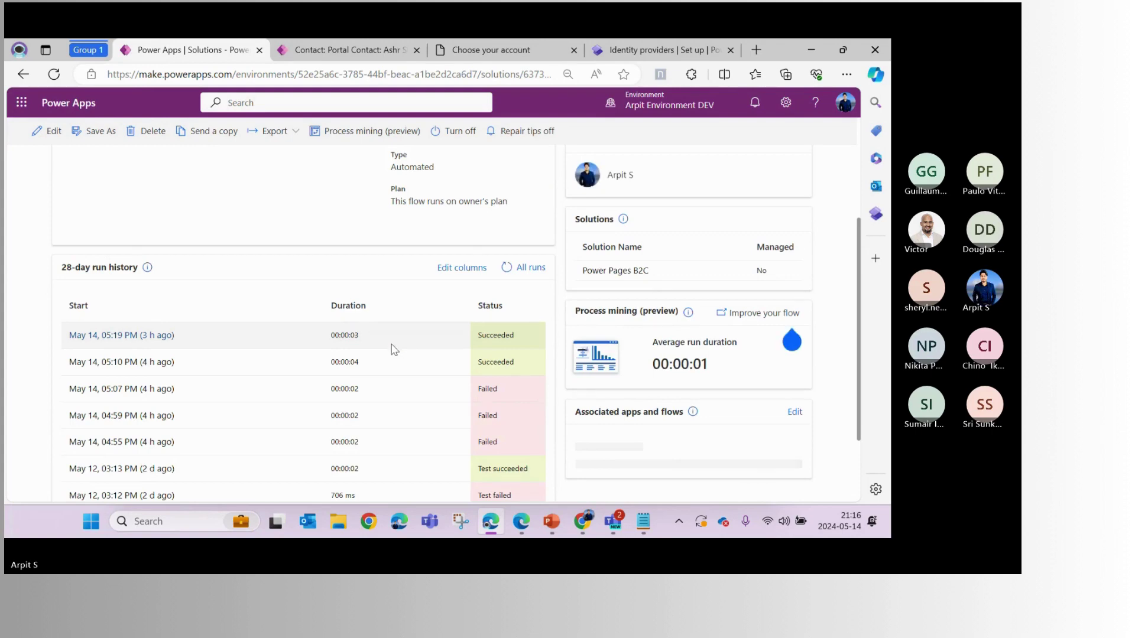
{"action": "scroll", "coordinate": [393, 349], "scroll_direction": "down", "scroll_amount": 2}
{"action": "left_click", "coordinate": [506, 217]}
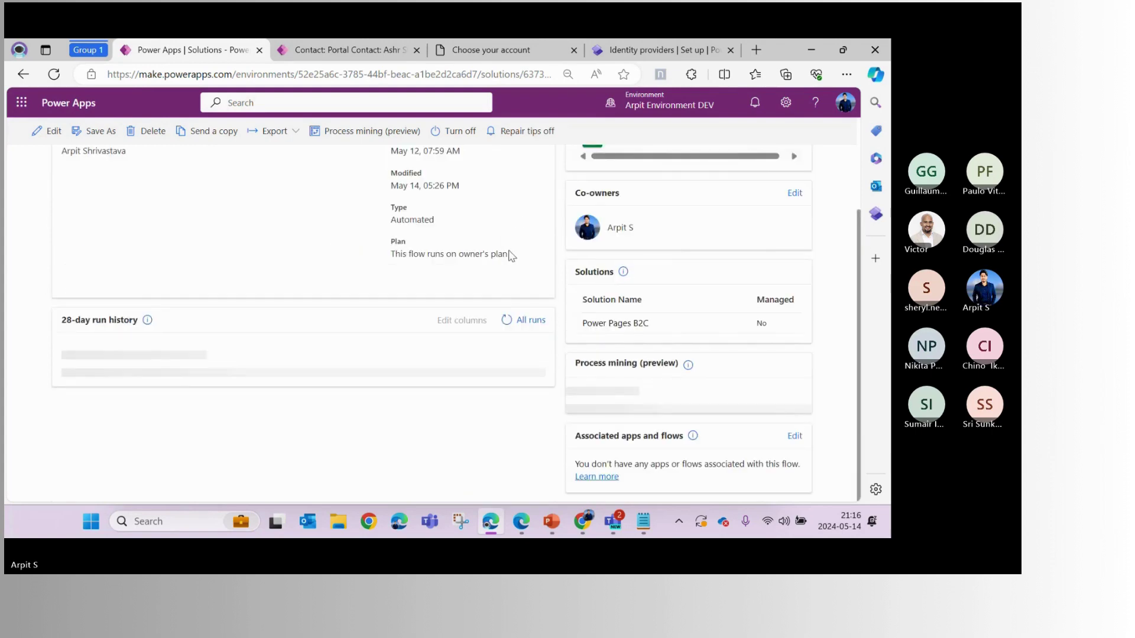
{"action": "left_click", "coordinate": [506, 210]}
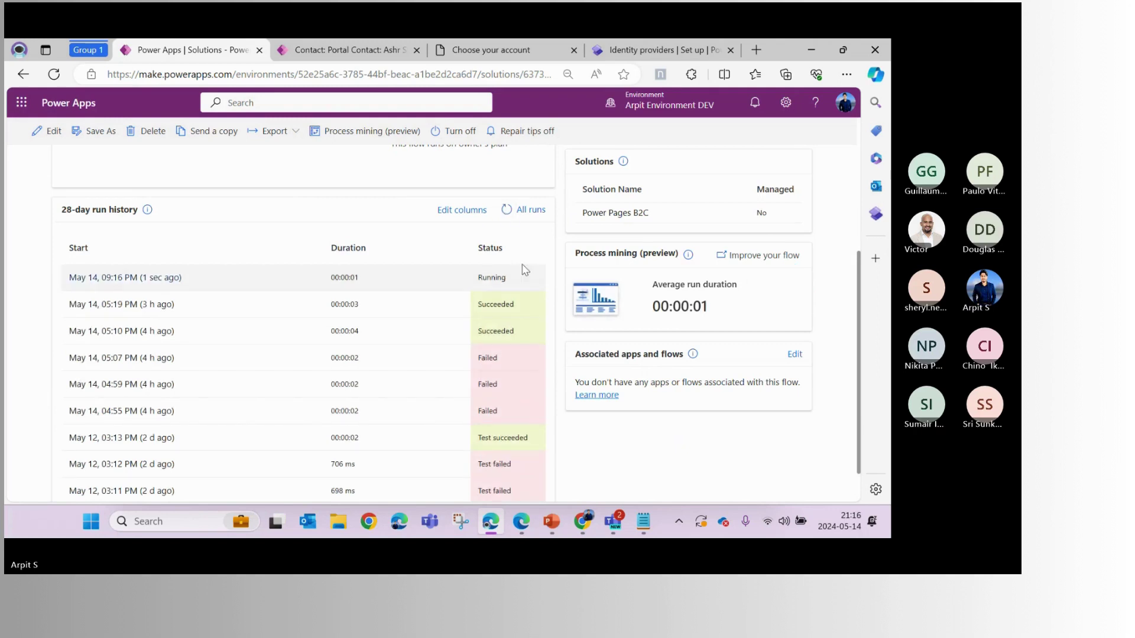
{"action": "left_click", "coordinate": [509, 209]}
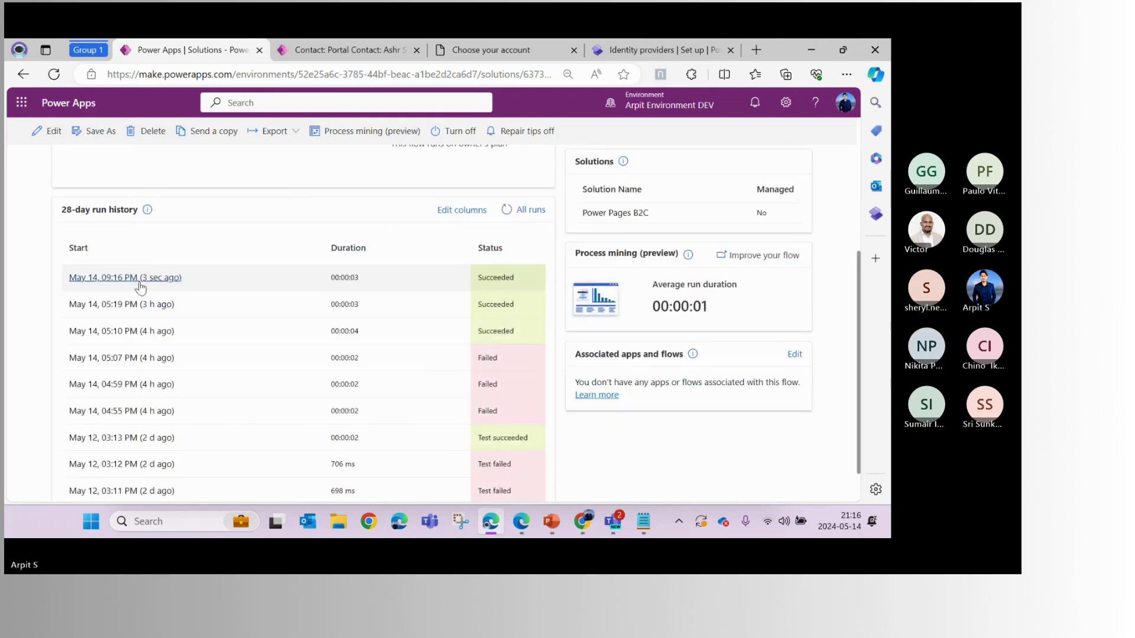
{"action": "left_click", "coordinate": [165, 283]}
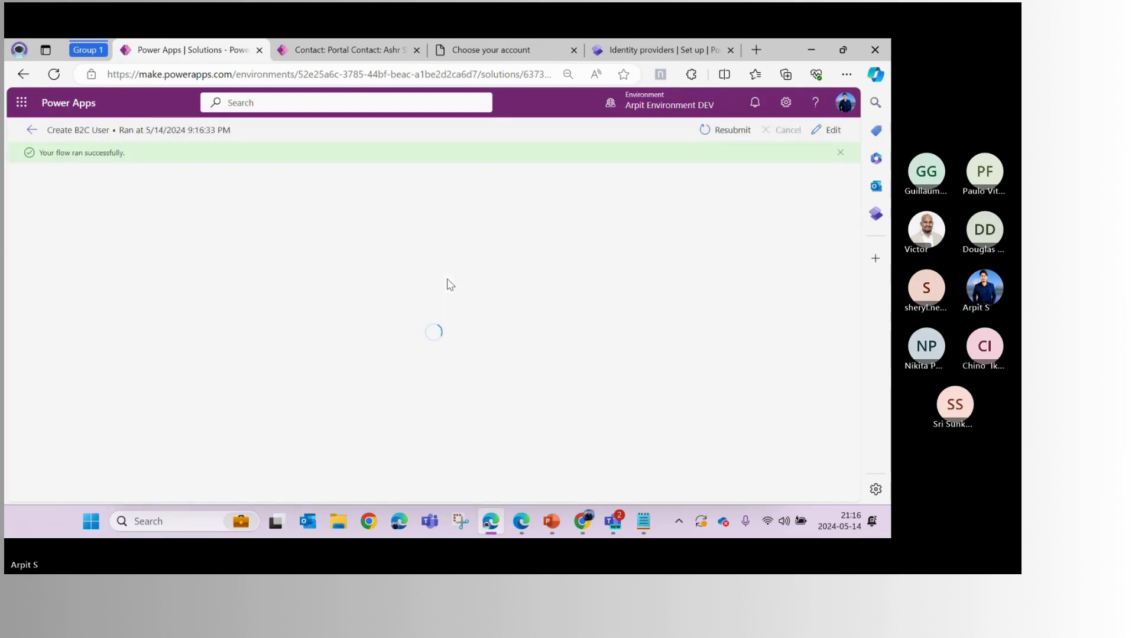
Expand the HTTP Request - Get Access Token step and inspect the access_token in its response
{"action": "scroll", "coordinate": [440, 293], "scroll_direction": "down", "scroll_amount": 5}
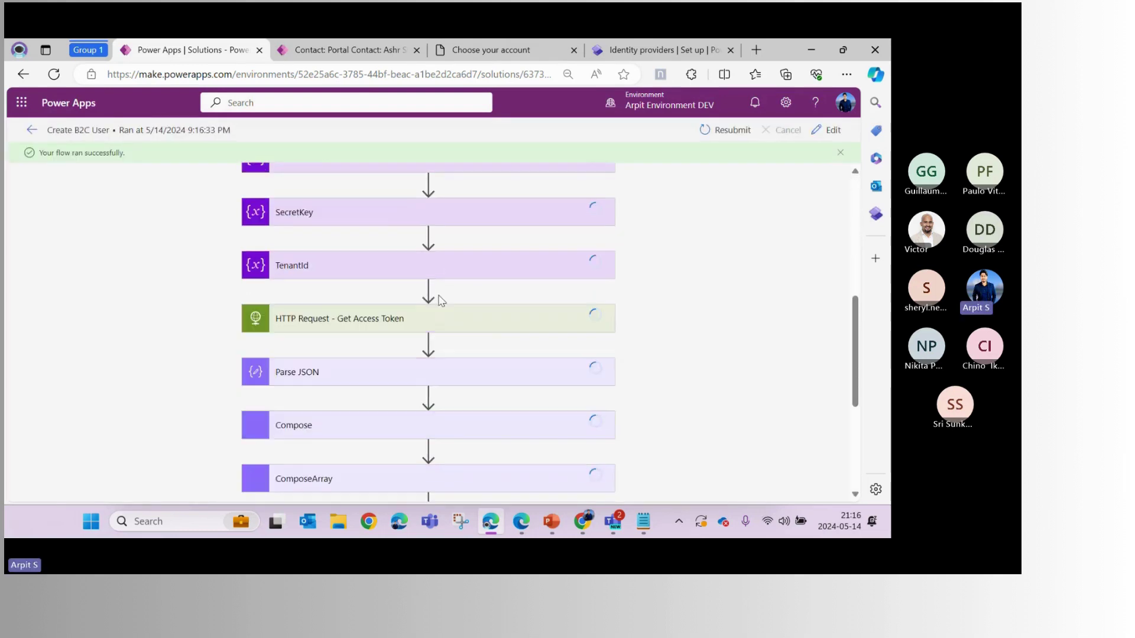
{"action": "left_click", "coordinate": [385, 317]}
{"action": "scroll", "coordinate": [380, 312], "scroll_direction": "down", "scroll_amount": 5}
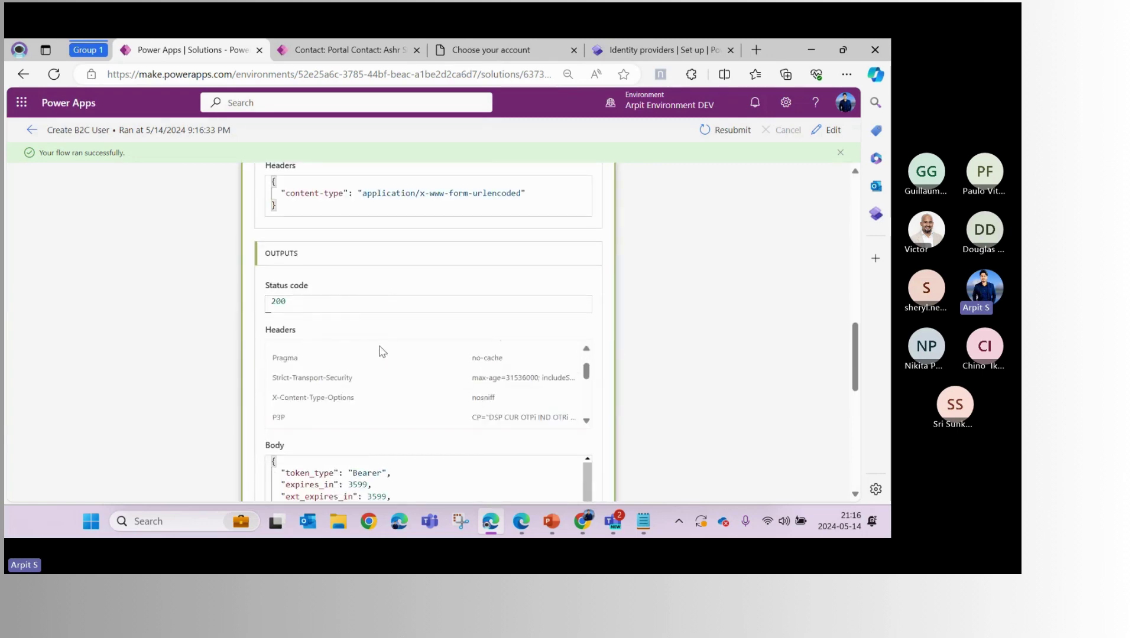
{"action": "scroll", "coordinate": [383, 351], "scroll_direction": "down", "scroll_amount": 2}
{"action": "scroll", "coordinate": [704, 406], "scroll_direction": "down", "scroll_amount": 3}
{"action": "double_click", "coordinate": [334, 306]}
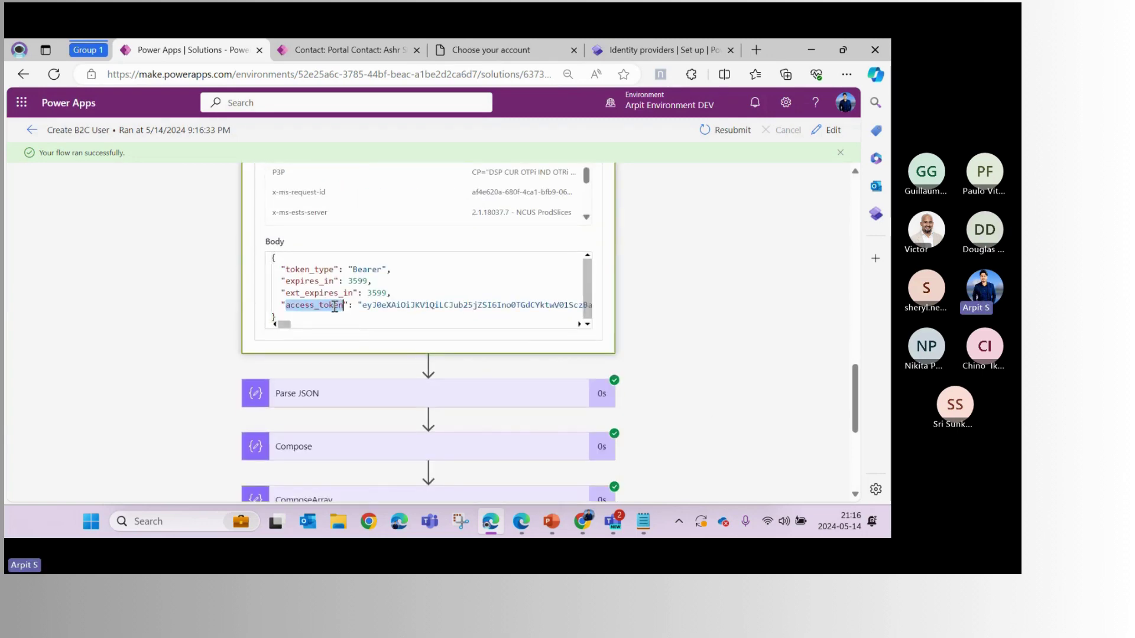
Expand the Create Azure AD B2C User request and examine its display name and userPrincipalName with tenant domain
{"action": "scroll", "coordinate": [499, 246], "scroll_direction": "down", "scroll_amount": 3}
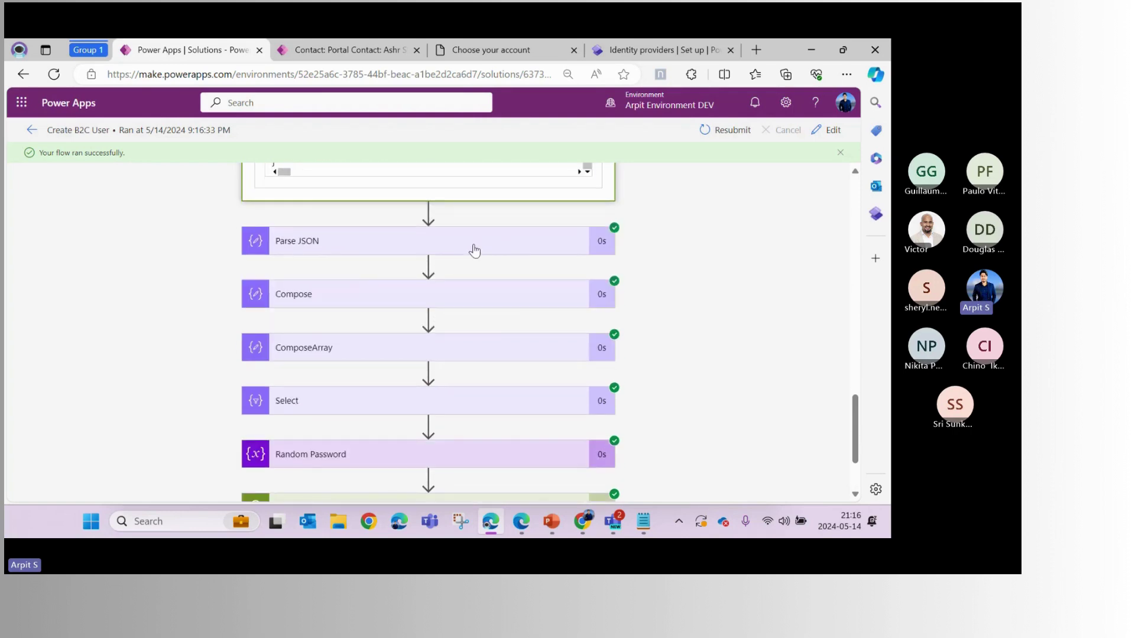
{"action": "scroll", "coordinate": [512, 312], "scroll_direction": "down", "scroll_amount": 2}
{"action": "left_click", "coordinate": [482, 392]}
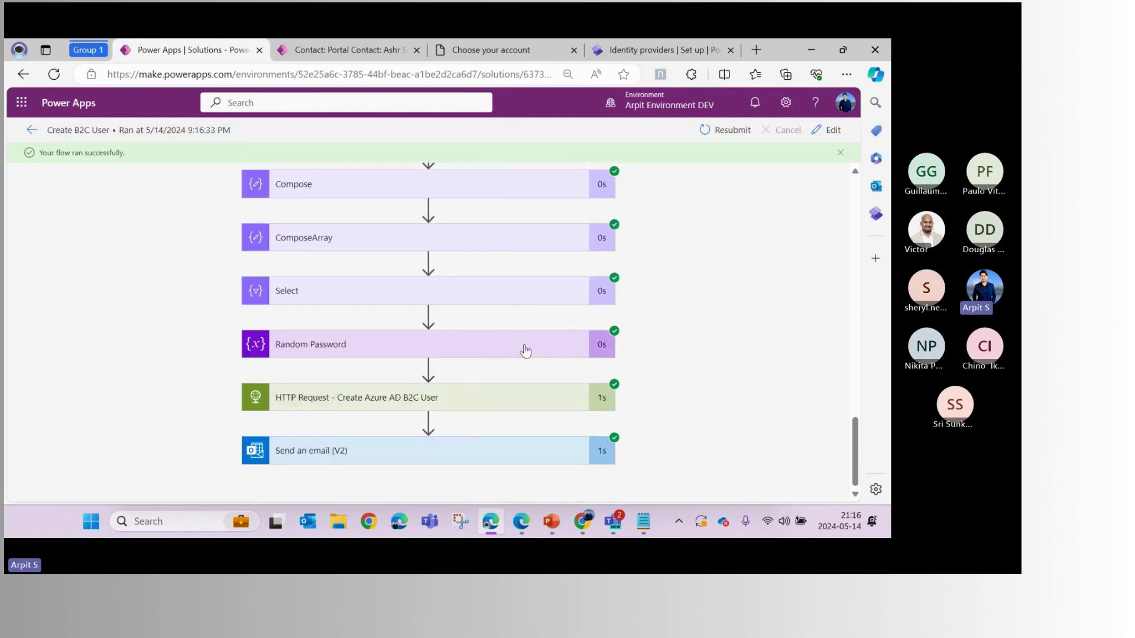
{"action": "scroll", "coordinate": [438, 330], "scroll_direction": "down", "scroll_amount": 3}
{"action": "mouse_move", "coordinate": [449, 365]}
{"action": "left_mouse_down"}
{"action": "mouse_move", "coordinate": [284, 342]}
{"action": "mouse_move", "coordinate": [450, 365]}
{"action": "left_mouse_up"}
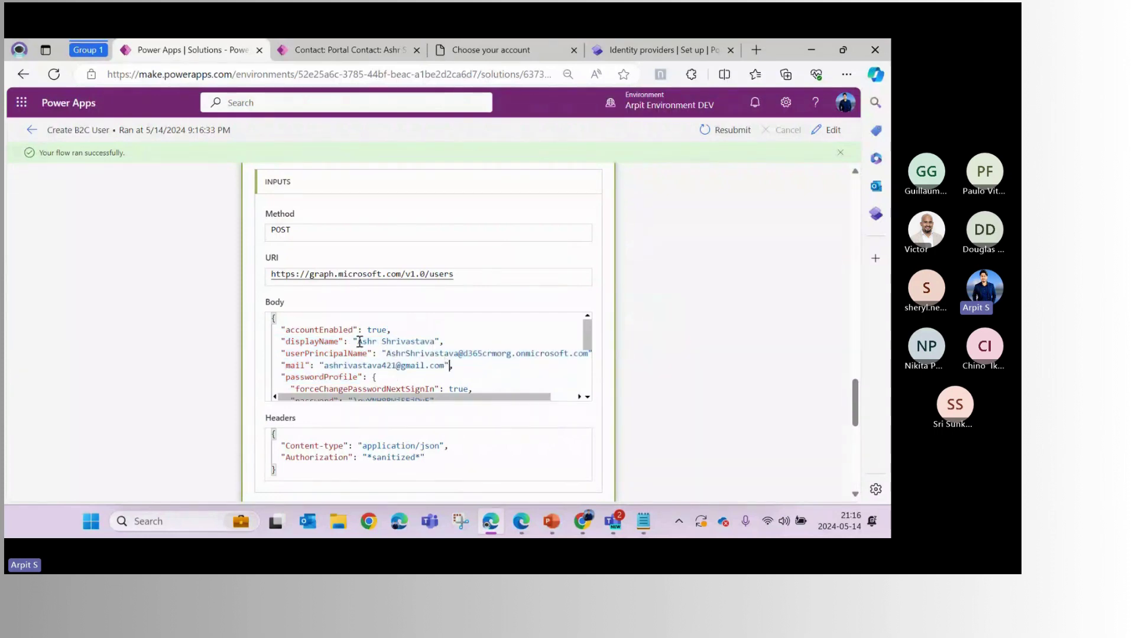
{"action": "left_click_drag", "start_coordinate": [357, 342], "coordinate": [436, 341]}
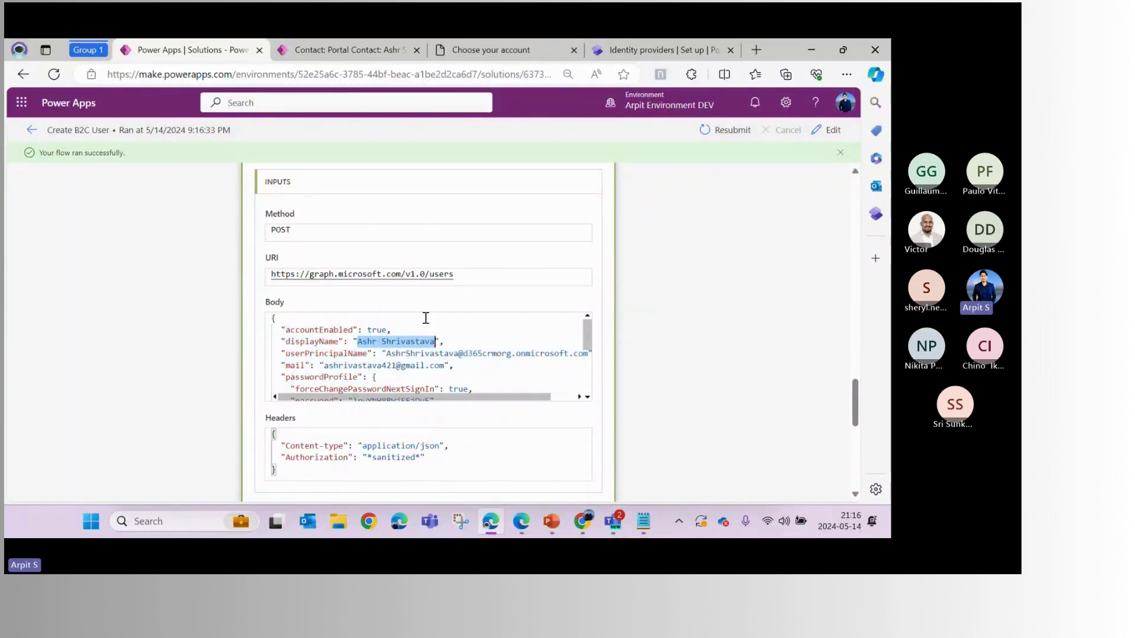
{"action": "left_click_drag", "start_coordinate": [368, 365], "coordinate": [464, 351]}
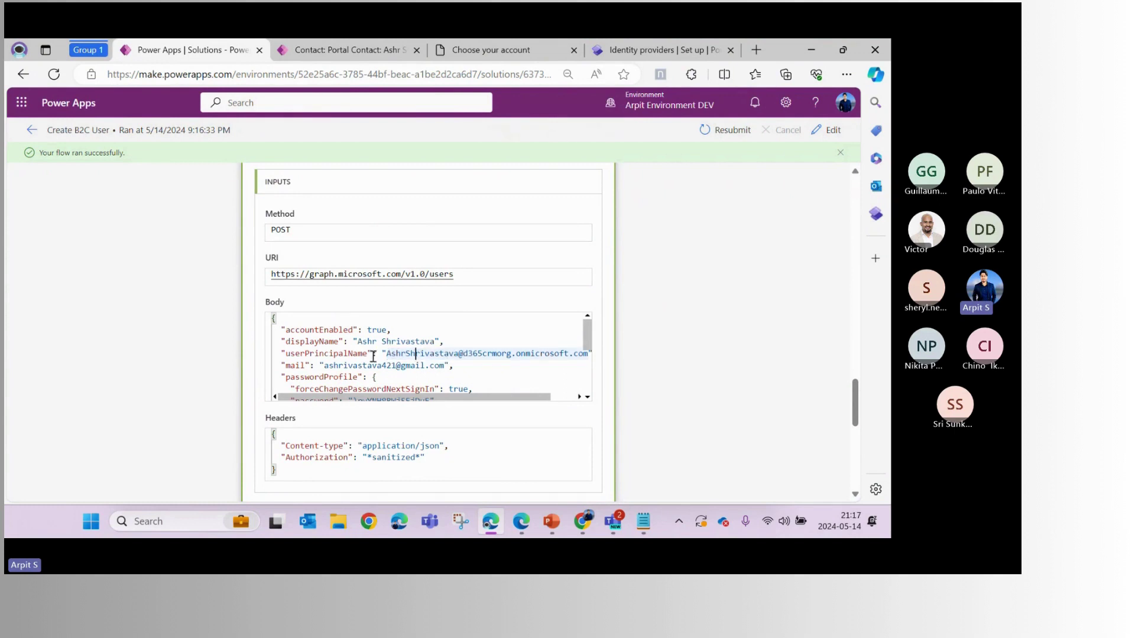
{"action": "double_click", "coordinate": [327, 354]}
{"action": "double_click", "coordinate": [421, 355]}
{"action": "left_click_drag", "start_coordinate": [386, 353], "coordinate": [455, 354]}
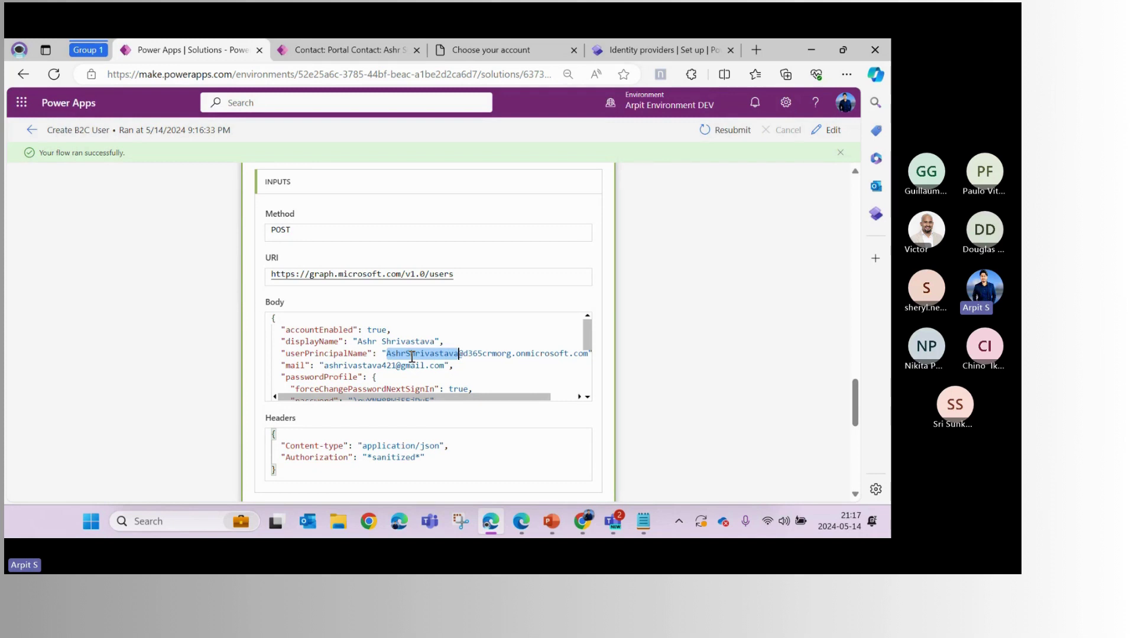
{"action": "scroll", "coordinate": [477, 390], "scroll_direction": "right", "scroll_amount": 1}
{"action": "left_click_drag", "start_coordinate": [438, 354], "coordinate": [564, 353]}
{"action": "left_click", "coordinate": [429, 365]}
{"action": "left_click", "coordinate": [482, 354]}
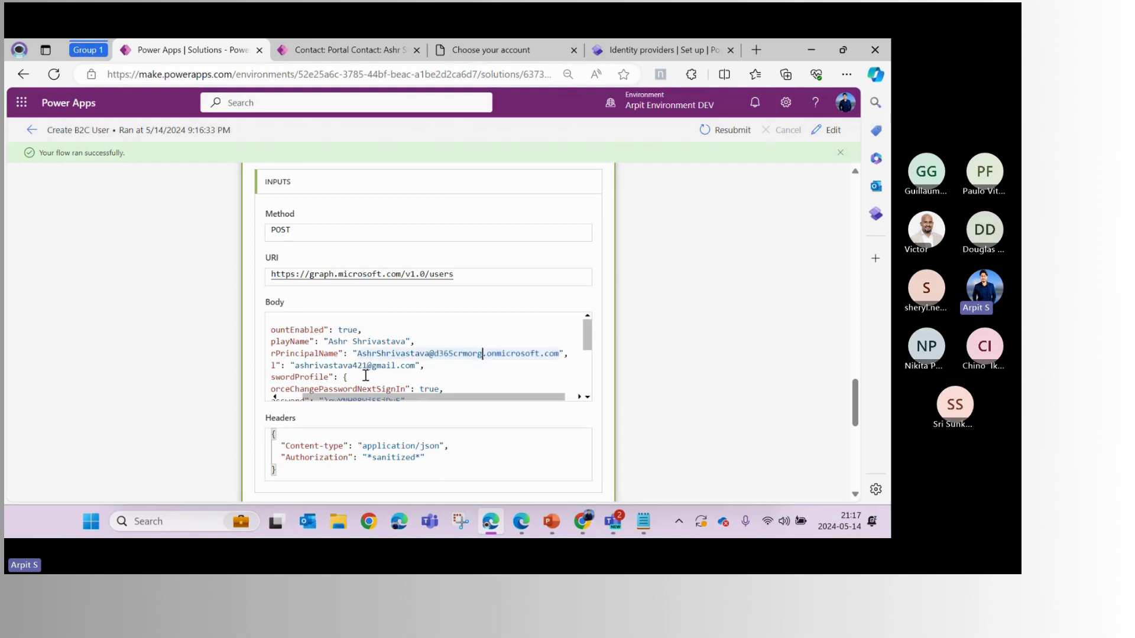
Review the request body's mail key and forceChangePasswordNextSignIn setting
{"action": "left_click_drag", "start_coordinate": [375, 397], "coordinate": [444, 364]}
{"action": "double_click", "coordinate": [296, 366]}
{"action": "scroll", "coordinate": [418, 322], "scroll_direction": "down", "scroll_amount": 3}
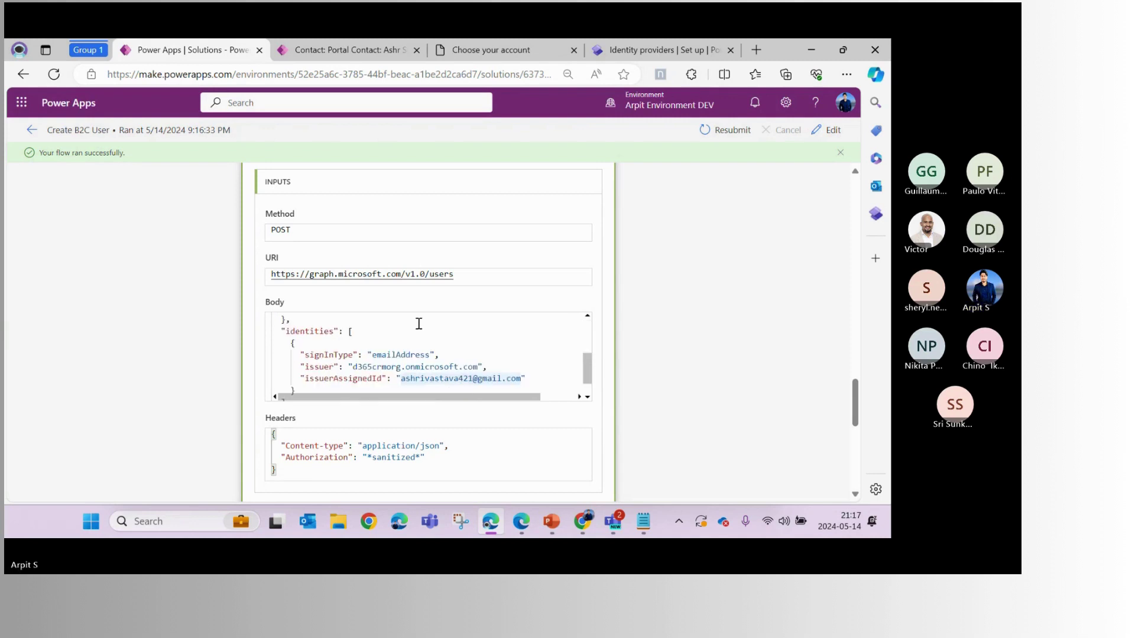
{"action": "scroll", "coordinate": [438, 321], "scroll_direction": "up", "scroll_amount": 2}
{"action": "left_click", "coordinate": [450, 355]}
{"action": "double_click", "coordinate": [458, 342]}
{"action": "left_click_drag", "start_coordinate": [296, 343], "coordinate": [429, 347]}
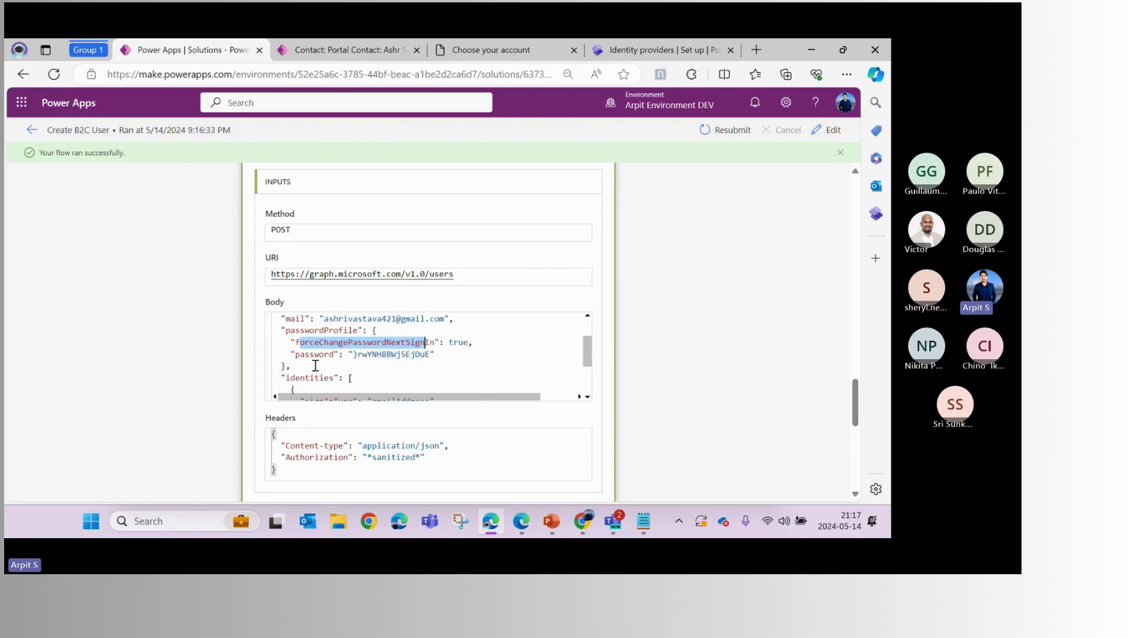
Inspect the generated password value and the remaining successful run steps
{"action": "scroll", "coordinate": [421, 353], "scroll_direction": "up", "scroll_amount": 3}
{"action": "scroll", "coordinate": [722, 353], "scroll_direction": "up", "scroll_amount": 7}
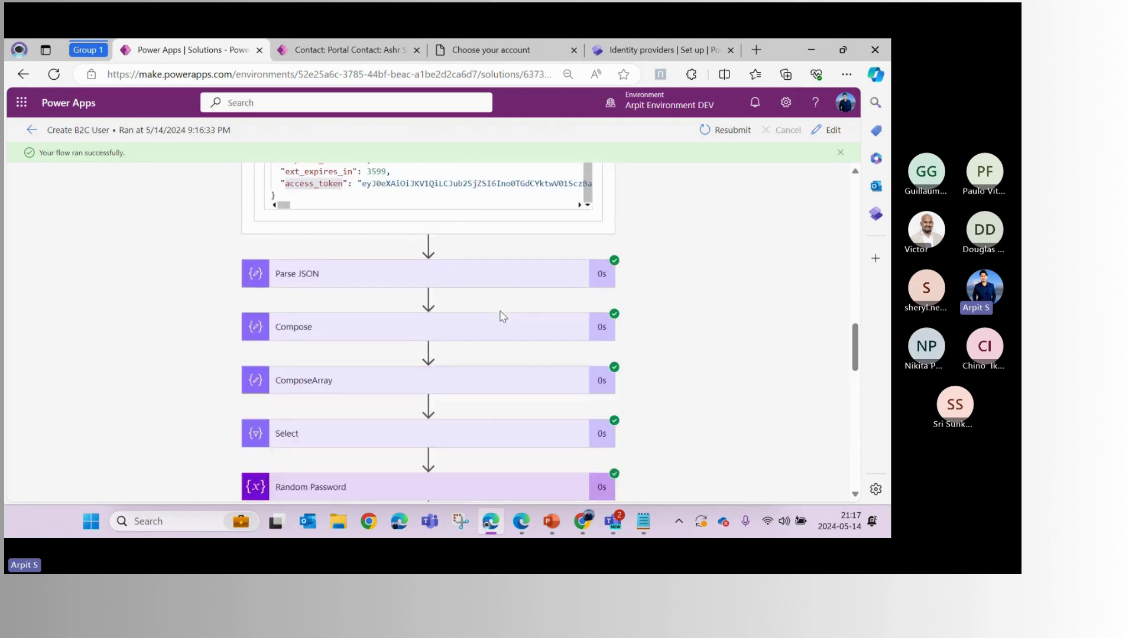
{"action": "scroll", "coordinate": [477, 293], "scroll_direction": "down", "scroll_amount": 1}
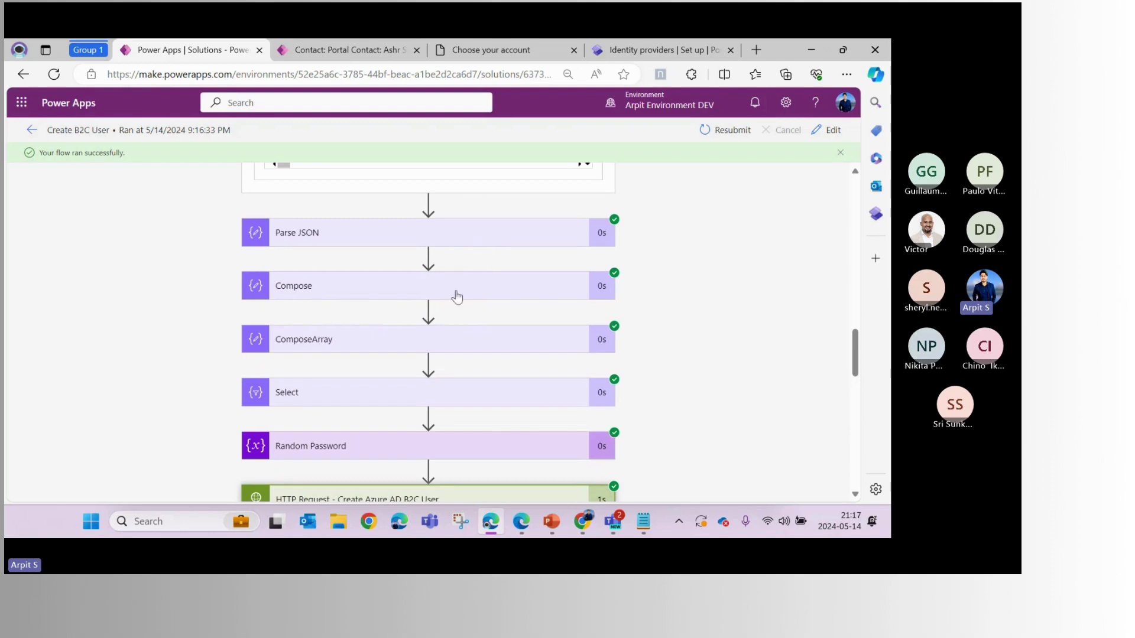
{"action": "scroll", "coordinate": [461, 291], "scroll_direction": "down", "scroll_amount": 5}
{"action": "scroll", "coordinate": [462, 292], "scroll_direction": "down", "scroll_amount": 2}
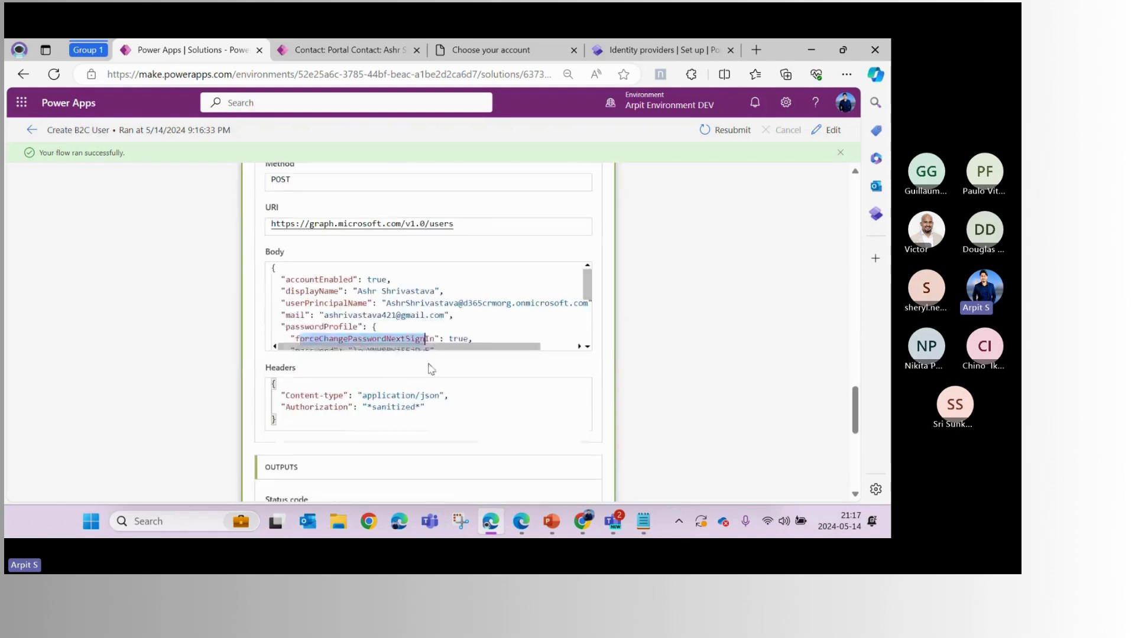
{"action": "scroll", "coordinate": [423, 322], "scroll_direction": "down", "scroll_amount": 3}
{"action": "scroll", "coordinate": [423, 322], "scroll_direction": "up", "scroll_amount": 2}
{"action": "left_click_drag", "start_coordinate": [300, 291], "coordinate": [425, 290]}
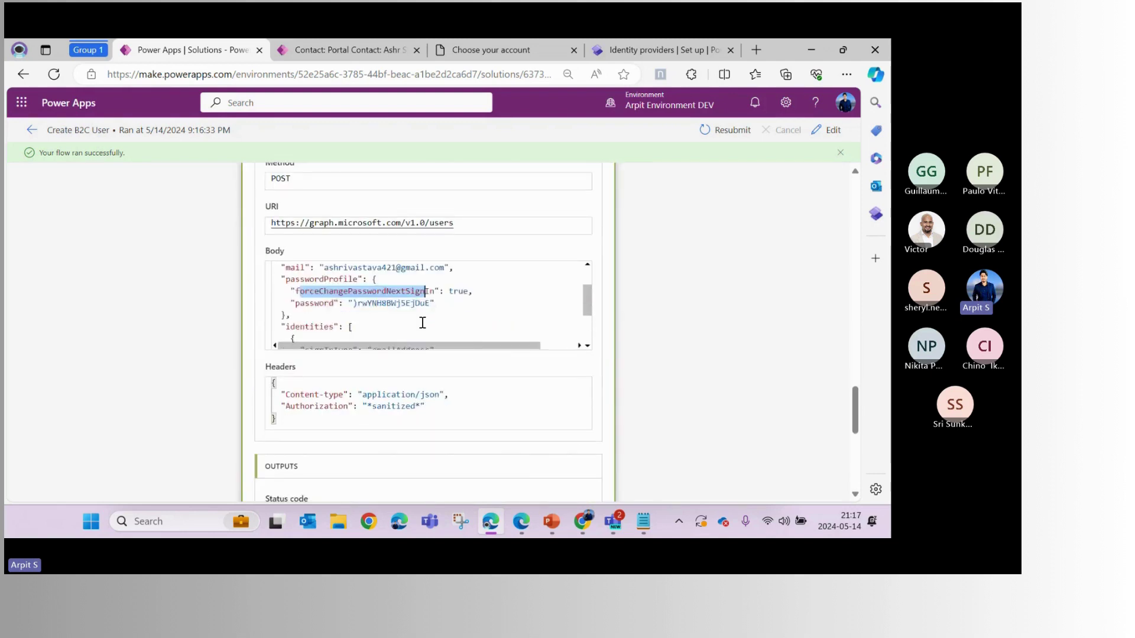
{"action": "scroll", "coordinate": [420, 321], "scroll_direction": "up", "scroll_amount": 2}
{"action": "scroll", "coordinate": [421, 322], "scroll_direction": "down", "scroll_amount": 2}
{"action": "double_click", "coordinate": [391, 305]}
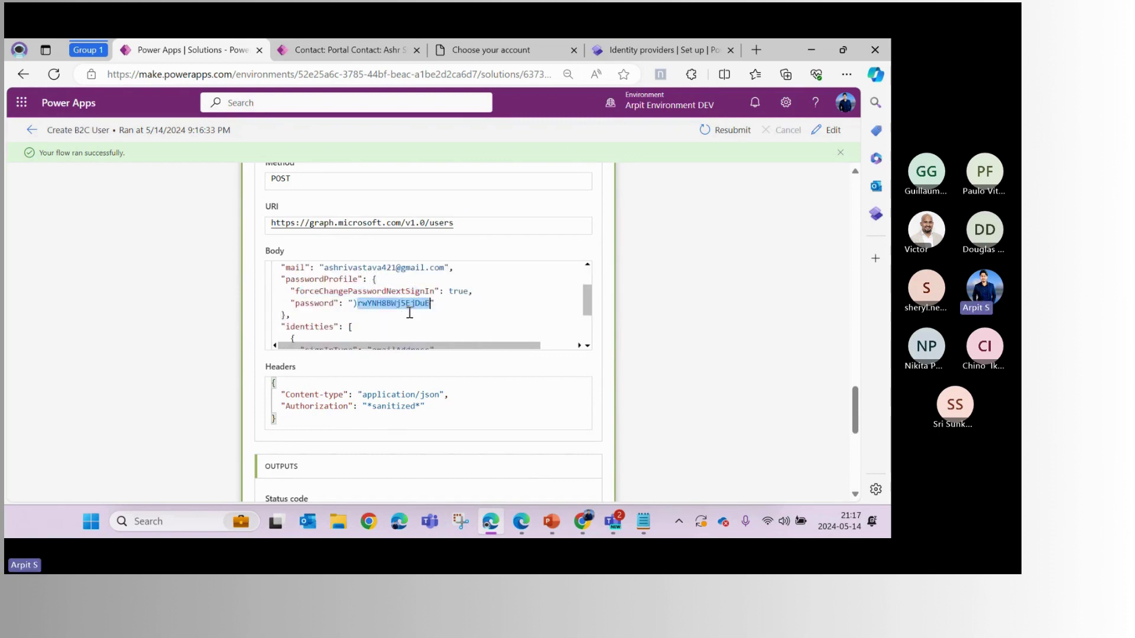
{"action": "scroll", "coordinate": [525, 298], "scroll_direction": "up", "scroll_amount": 2}
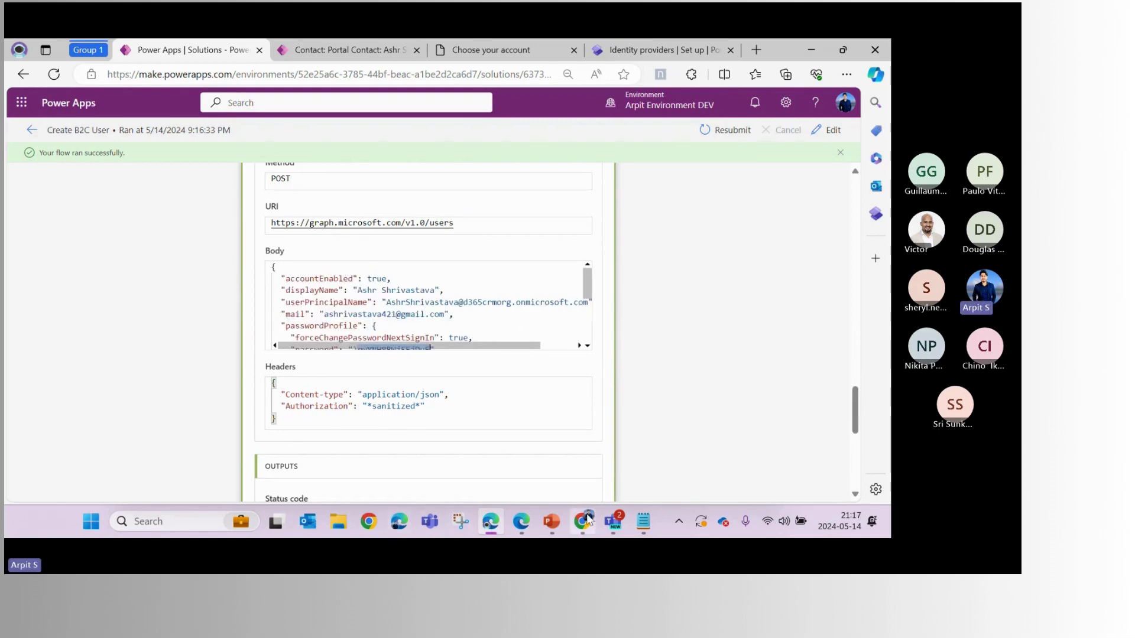
{"action": "mouse_move", "coordinate": [586, 524]}
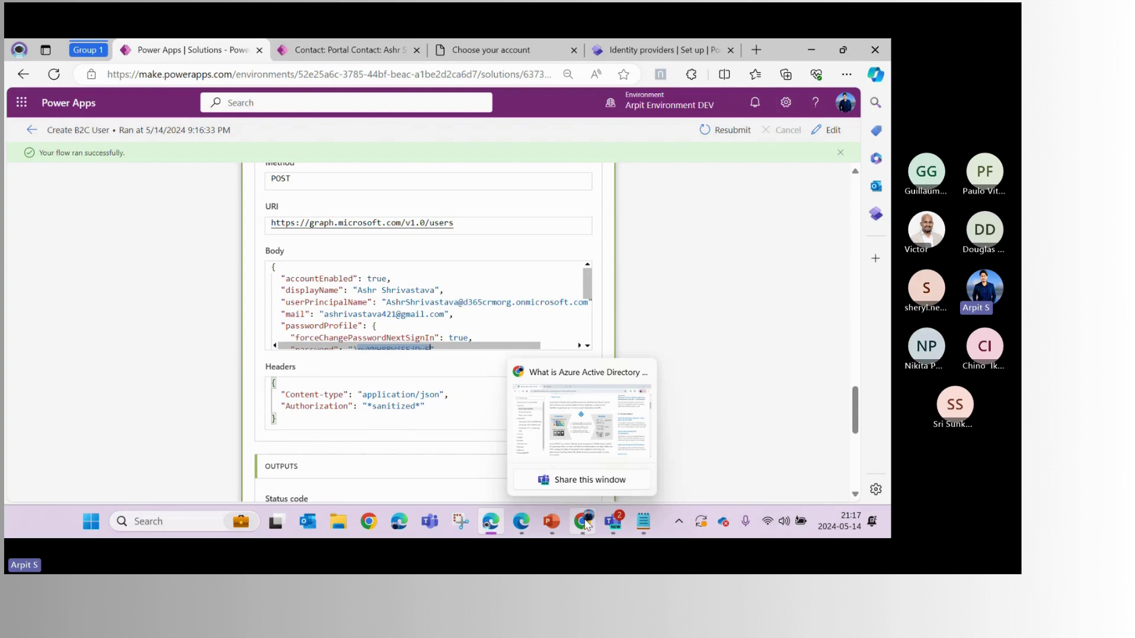
{"action": "scroll", "coordinate": [644, 295], "scroll_direction": "down", "scroll_amount": 3}
{"action": "scroll", "coordinate": [532, 367], "scroll_direction": "down", "scroll_amount": 5}
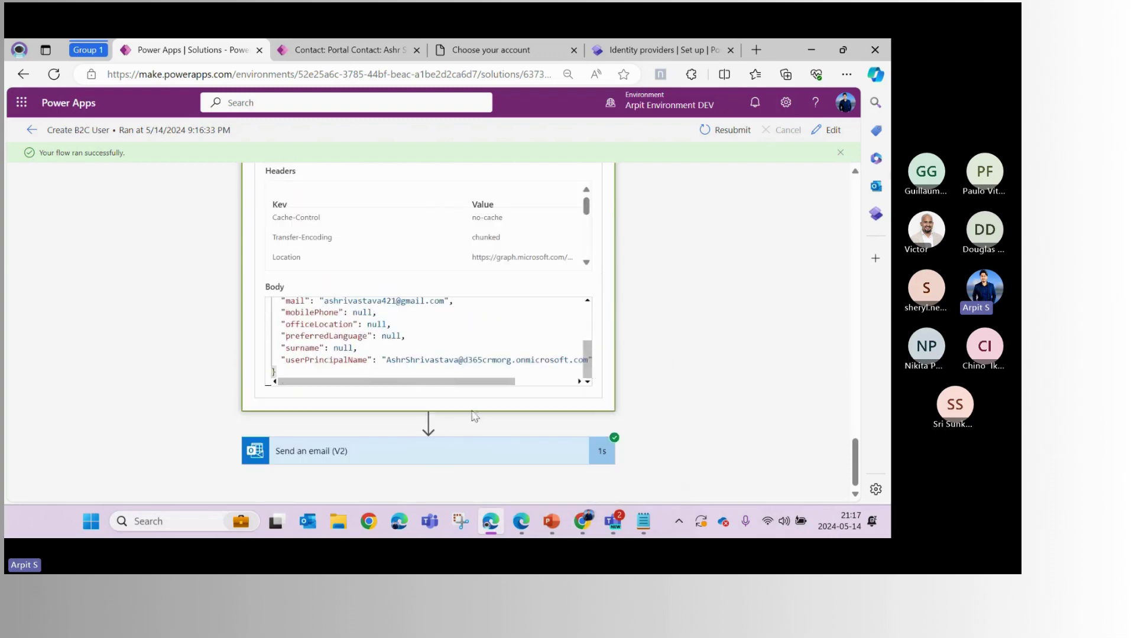
Expand Send an email (V2) and select the portal ExternalLogin link up to 'v2.0/', excluding the trailing <br>
{"action": "left_click", "coordinate": [440, 461]}
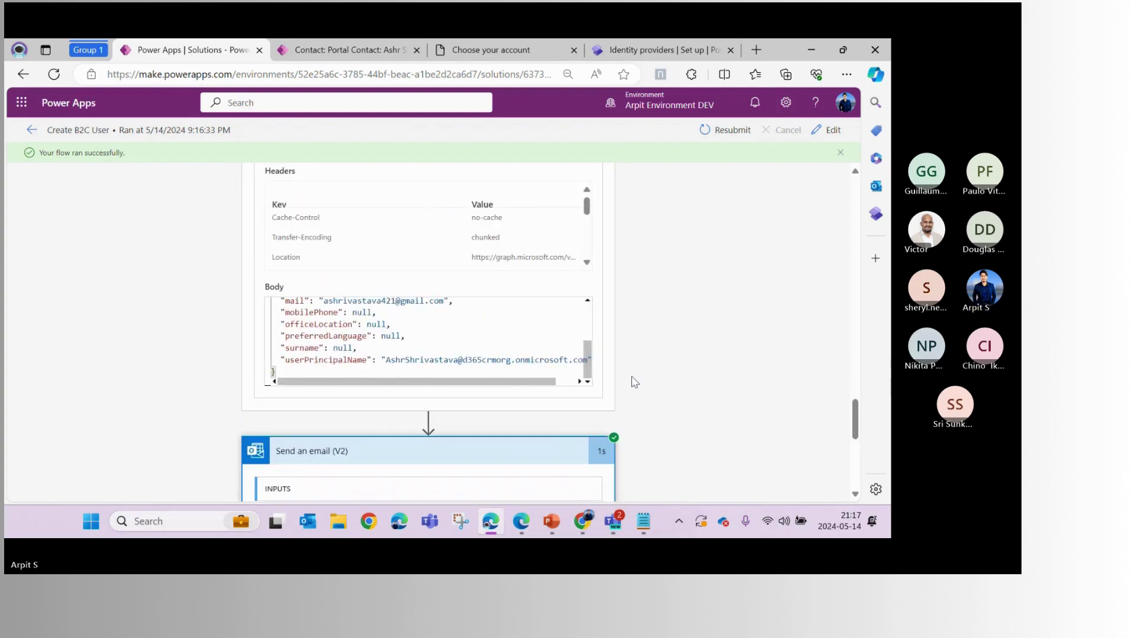
{"action": "scroll", "coordinate": [627, 401], "scroll_direction": "down", "scroll_amount": 4}
{"action": "scroll", "coordinate": [544, 411], "scroll_direction": "down", "scroll_amount": 2}
{"action": "scroll", "coordinate": [543, 412], "scroll_direction": "up", "scroll_amount": 2}
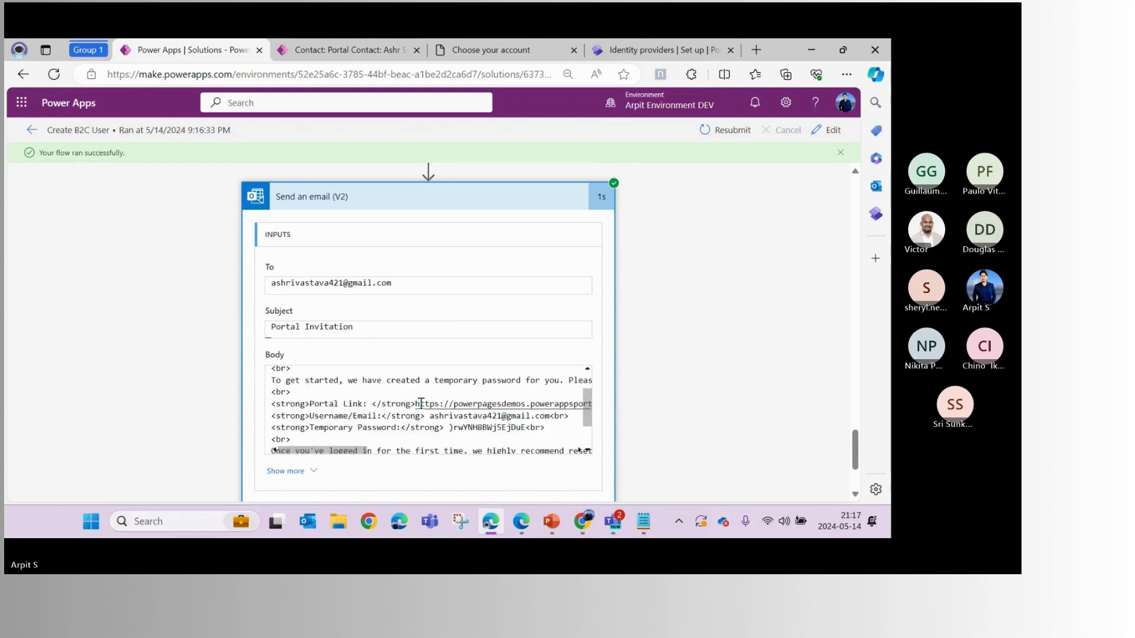
{"action": "left_click_drag", "start_coordinate": [415, 403], "coordinate": [581, 400]}
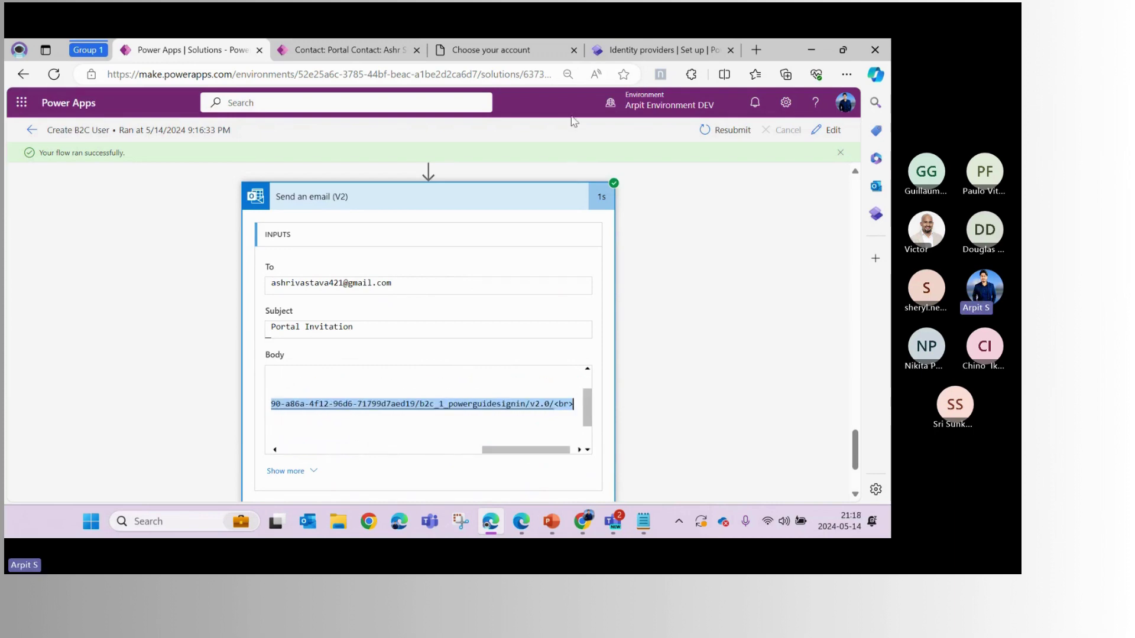
{"action": "left_click_drag", "start_coordinate": [537, 415], "coordinate": [554, 404]}
{"action": "left_click", "coordinate": [643, 523]}
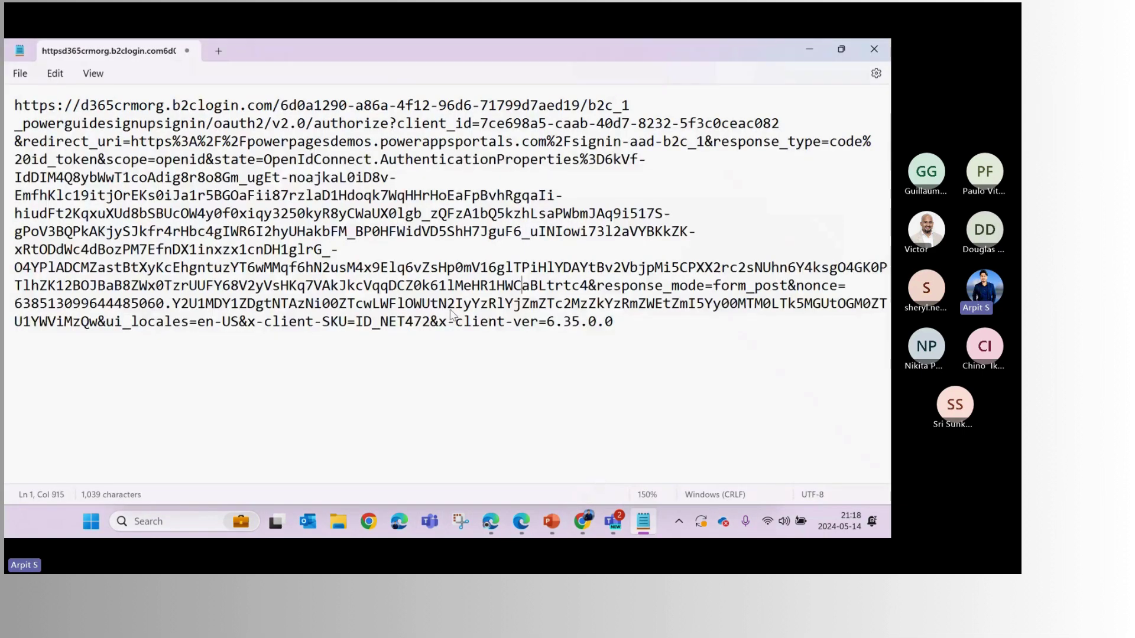
In Notepad, replace the long b2clogin URL with the copied ExternalLogin link and select it
{"action": "key", "text": "ctrl+a"}
{"action": "type", "text": "https://powerpagesdemos.powerappsportals.com/Account/Login/ExternalLogin?provider=https://d365crmorg.b2clogin.com/tfp/6d0a1290-a86a-4f12-96d6-71799d7aed19/b2c_1_powerguidesignin/v2.0/"}
{"action": "scroll", "coordinate": [394, 206], "scroll_direction": "up", "scroll_amount": 2}
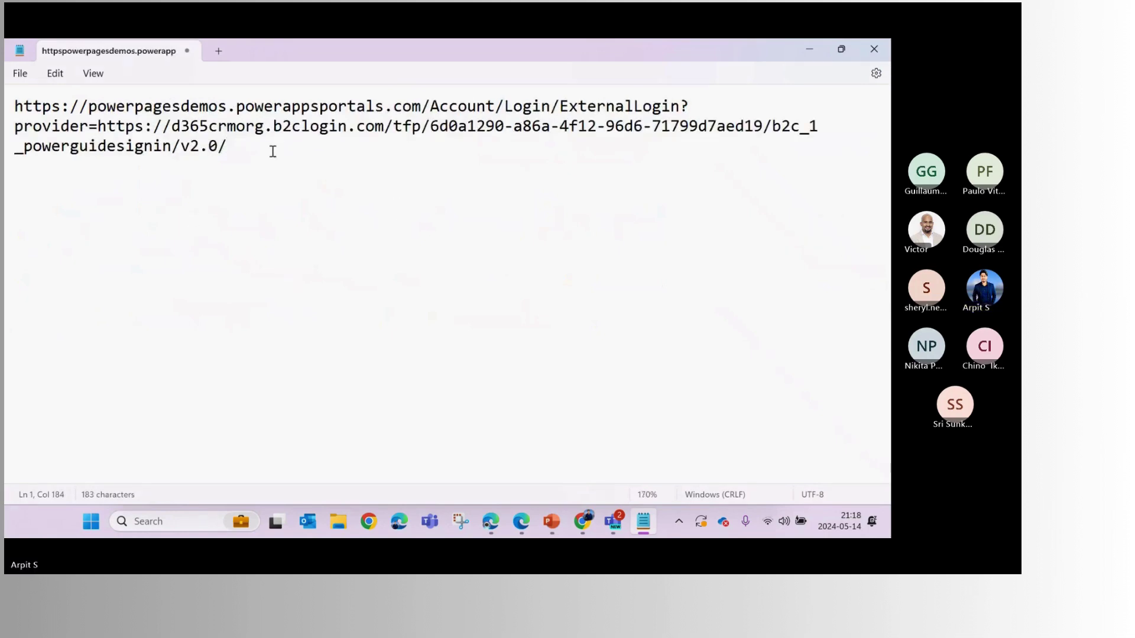
{"action": "key", "text": "ctrl+a"}
{"action": "key", "text": "ctrl+c"}
{"action": "key", "text": "alt+Tab"}
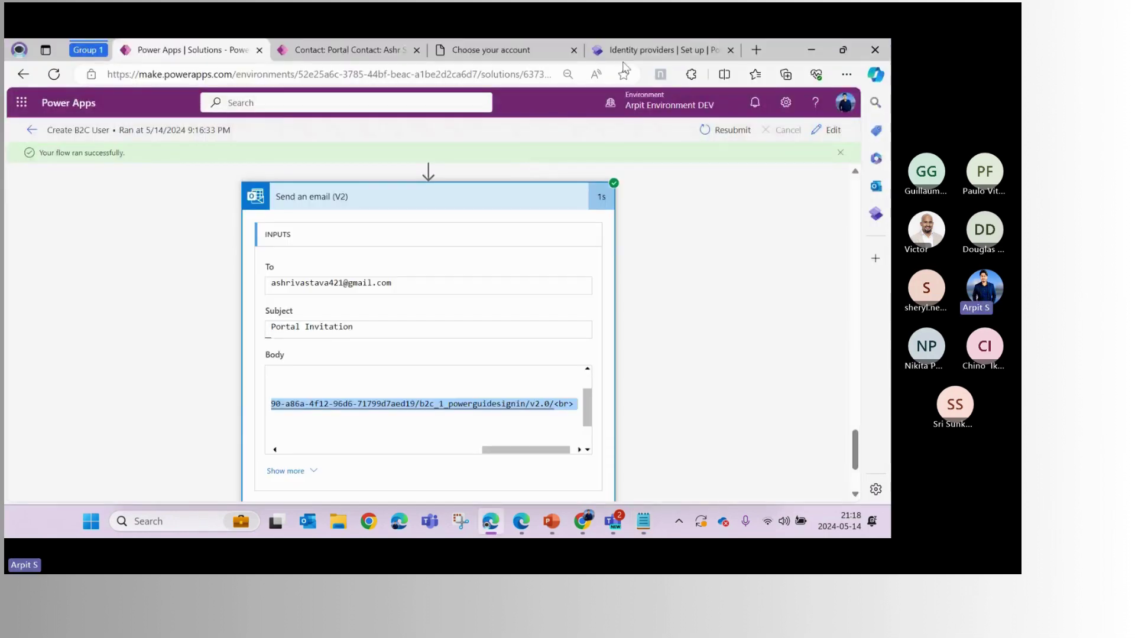
Load the pasted portal login link in the B2C tab and zoom the sign-in page to 90%
{"action": "left_click", "coordinate": [554, 58]}
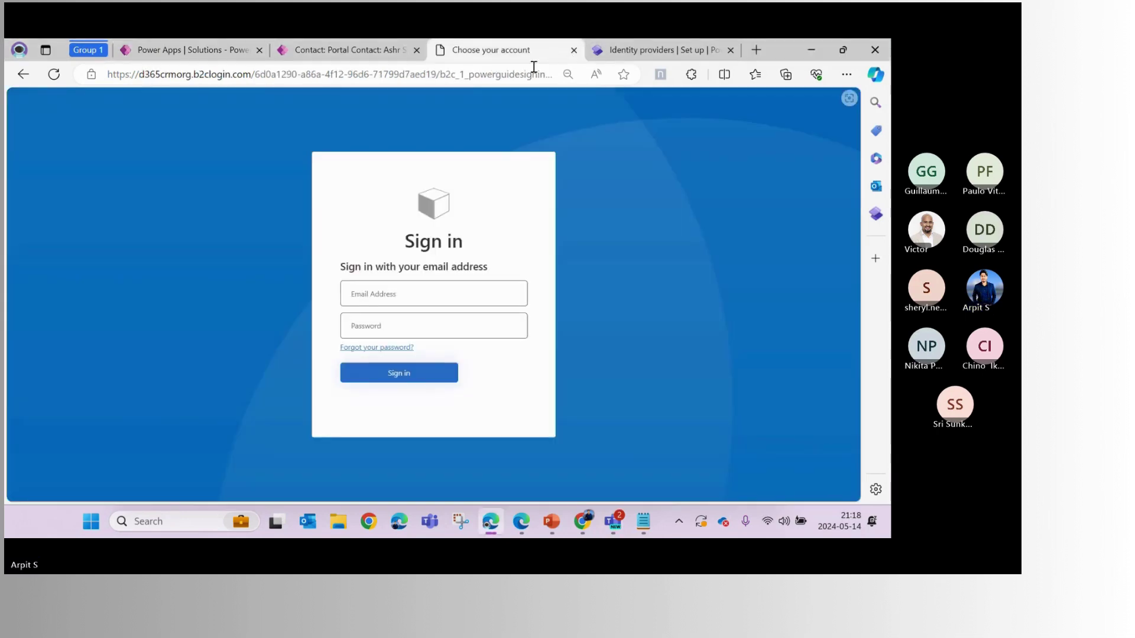
{"action": "left_click", "coordinate": [534, 68]}
{"action": "key", "text": "ctrl+v"}
{"action": "key", "text": "Return"}
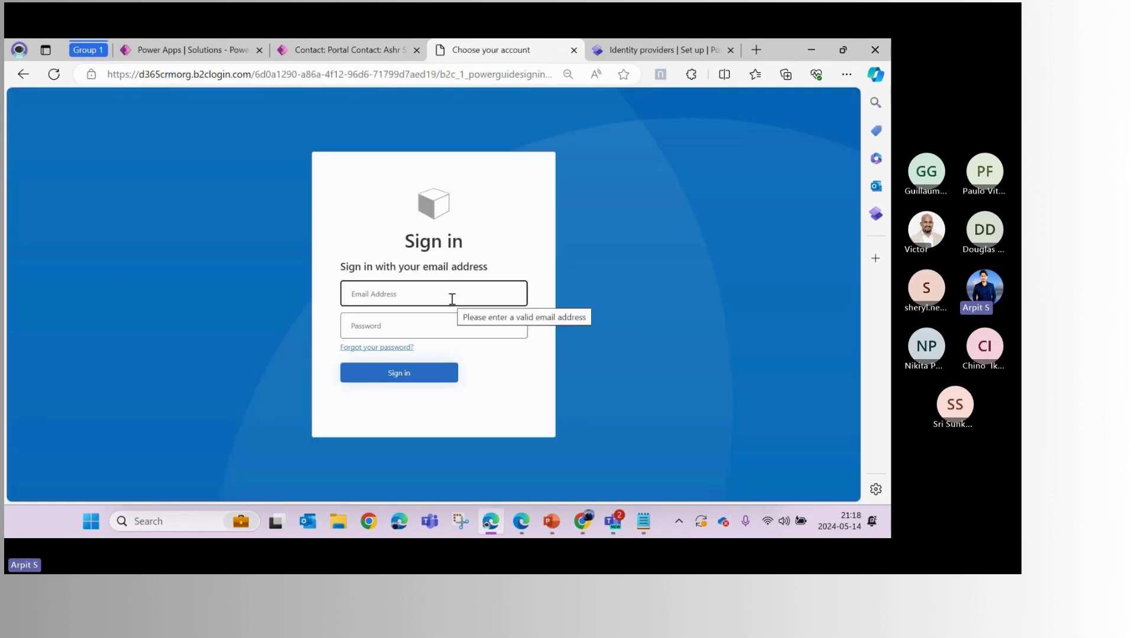
{"action": "key", "text": "ctrl+plus"}
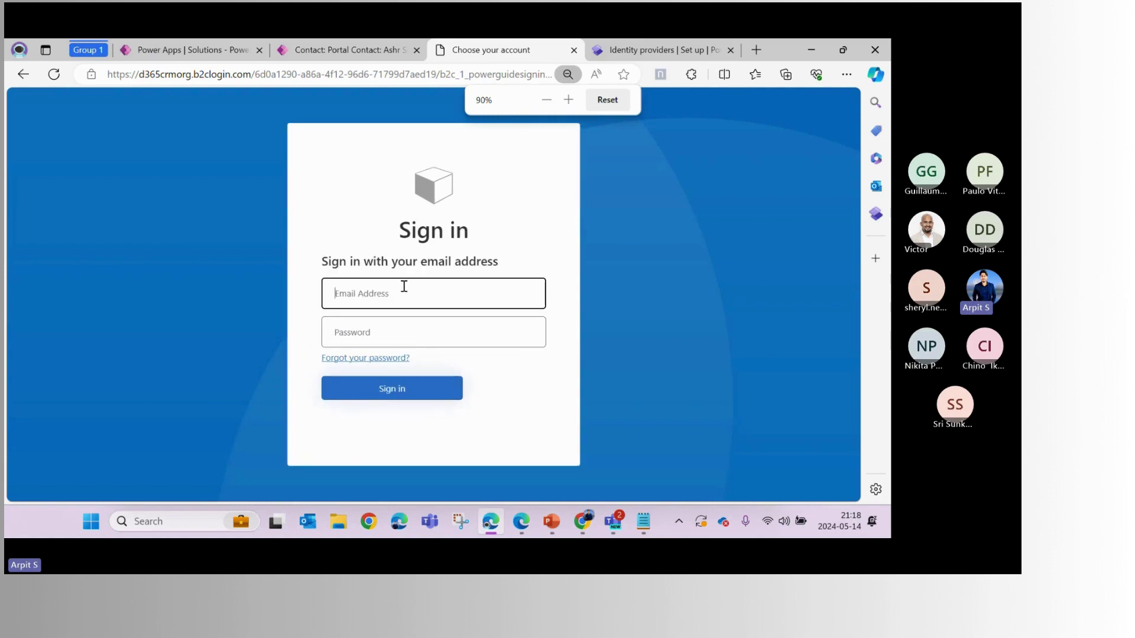
Copy the invited user's email from the flow run into the sign-in email field
{"action": "left_click", "coordinate": [190, 50]}
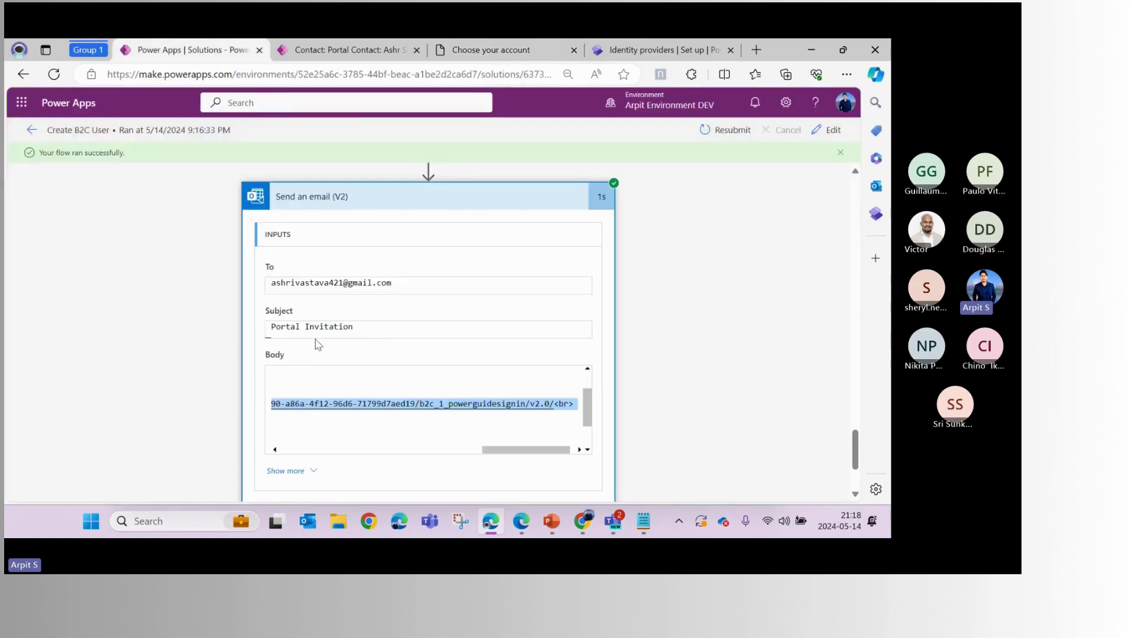
{"action": "scroll", "coordinate": [365, 398], "scroll_direction": "up", "scroll_amount": 2}
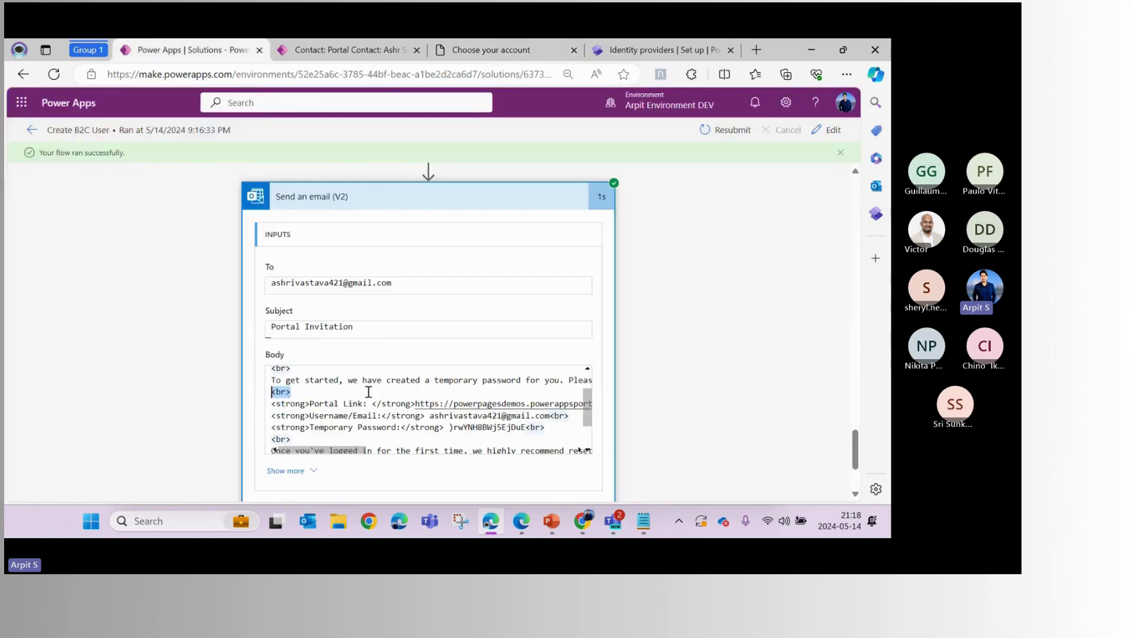
{"action": "scroll", "coordinate": [375, 402], "scroll_direction": "down", "scroll_amount": 2}
{"action": "scroll", "coordinate": [378, 380], "scroll_direction": "up", "scroll_amount": 2}
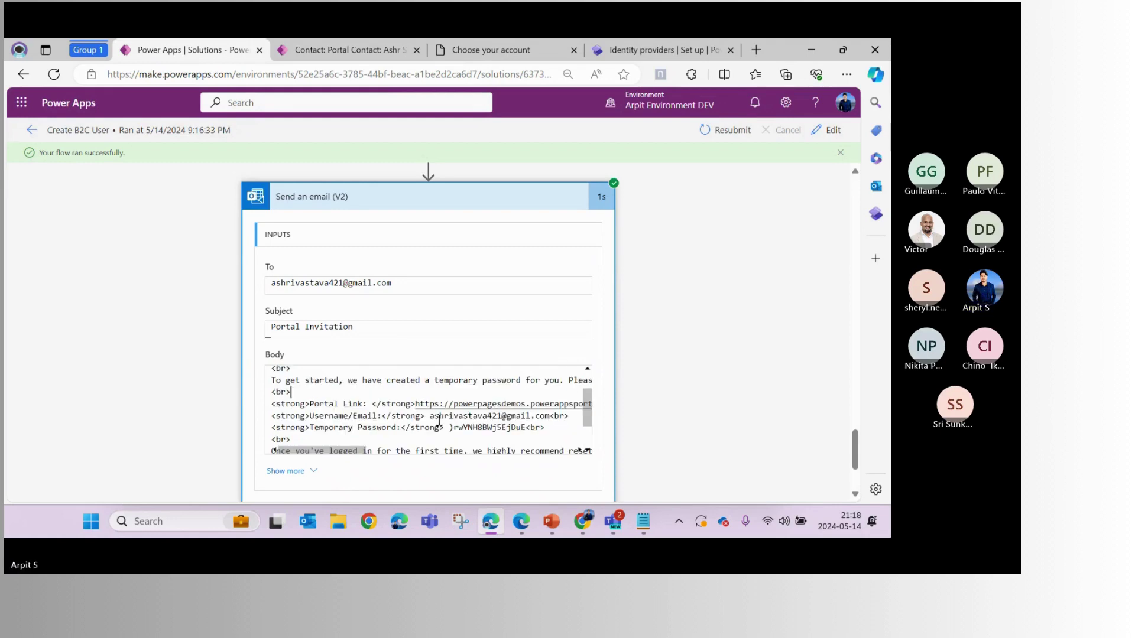
{"action": "left_click_drag", "start_coordinate": [429, 417], "coordinate": [547, 416]}
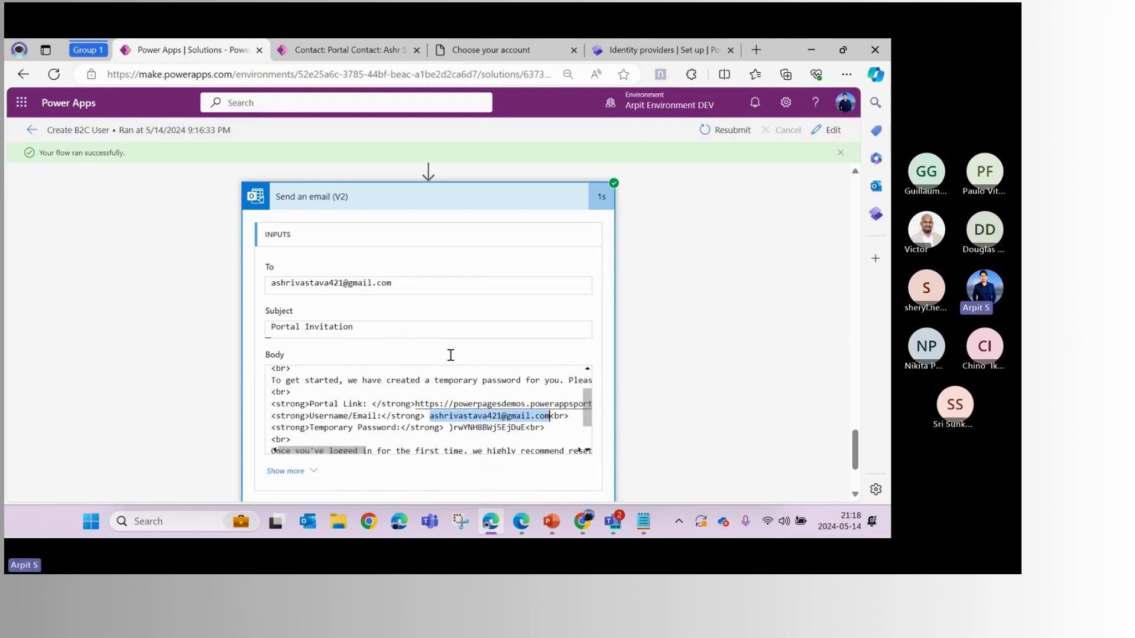
{"action": "left_click", "coordinate": [532, 51]}
{"action": "left_click", "coordinate": [426, 292]}
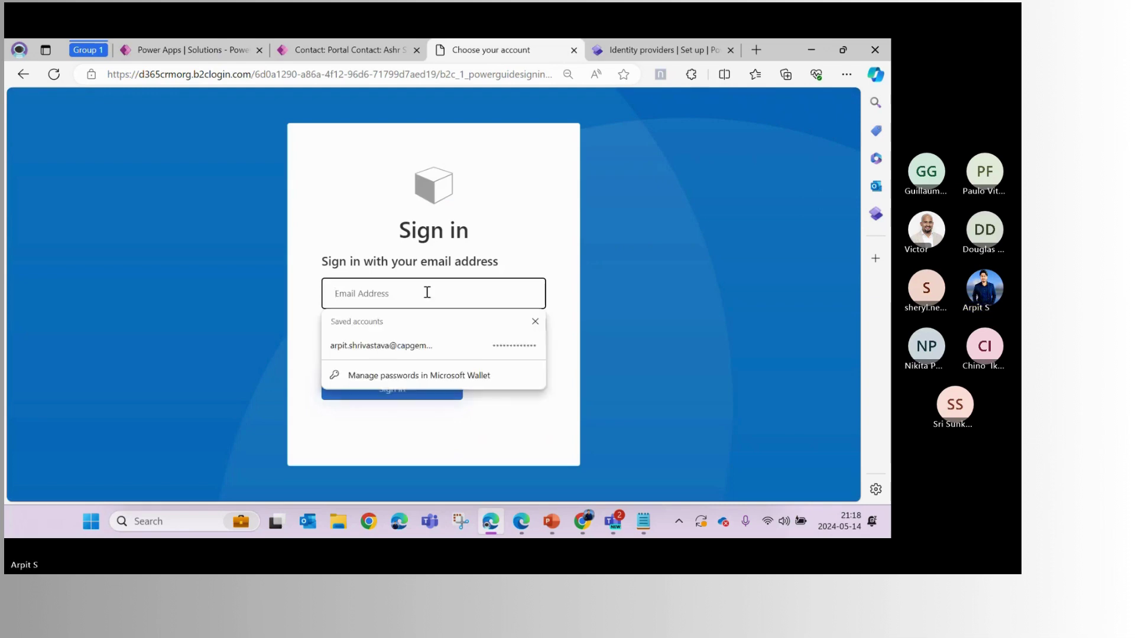
{"action": "key", "text": "ctrl+v"}
Copy the temporary password from the email body, paste it into the password field, and sign in
{"action": "left_click", "coordinate": [210, 48]}
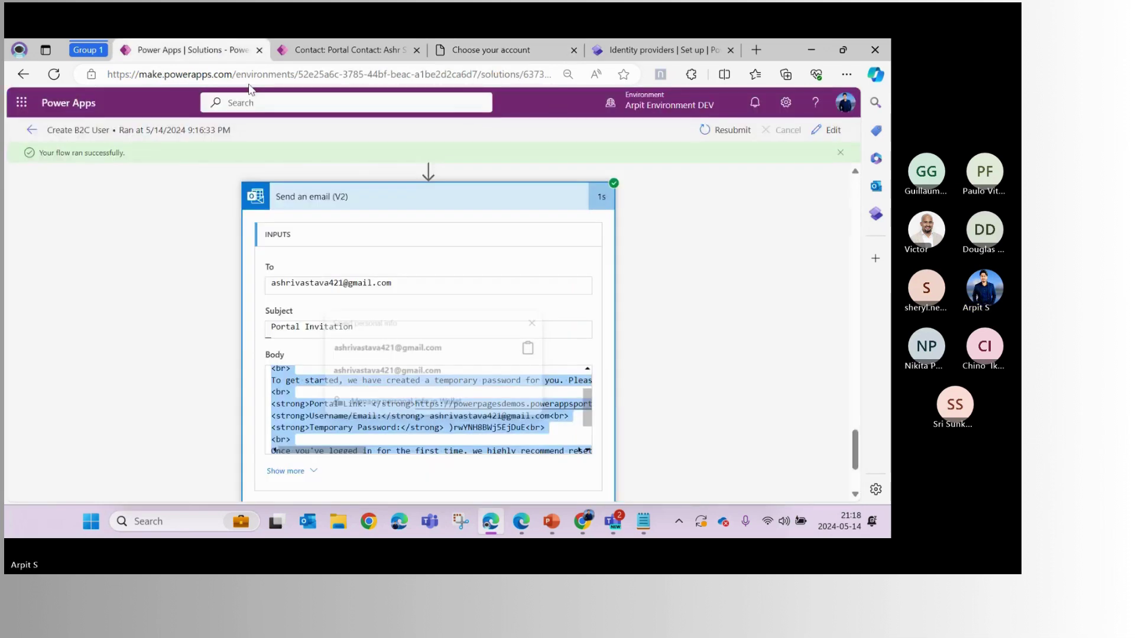
{"action": "left_click_drag", "start_coordinate": [449, 428], "coordinate": [526, 427]}
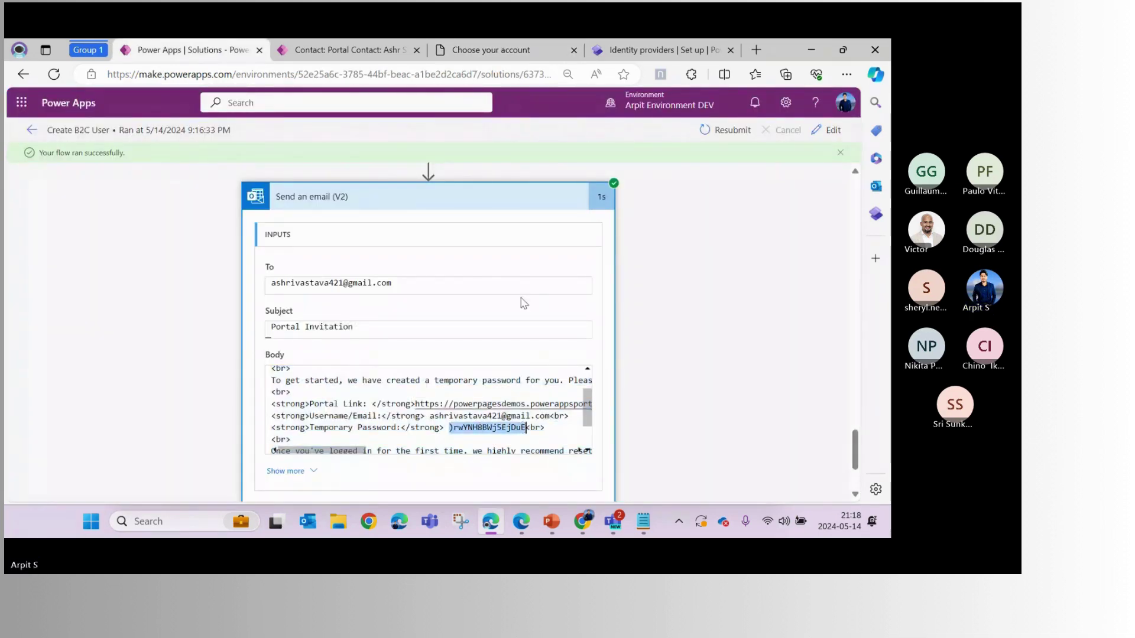
{"action": "key", "text": "ctrl+c"}
{"action": "left_click", "coordinate": [550, 53]}
{"action": "left_click", "coordinate": [405, 329]}
{"action": "key", "text": "ctrl+v"}
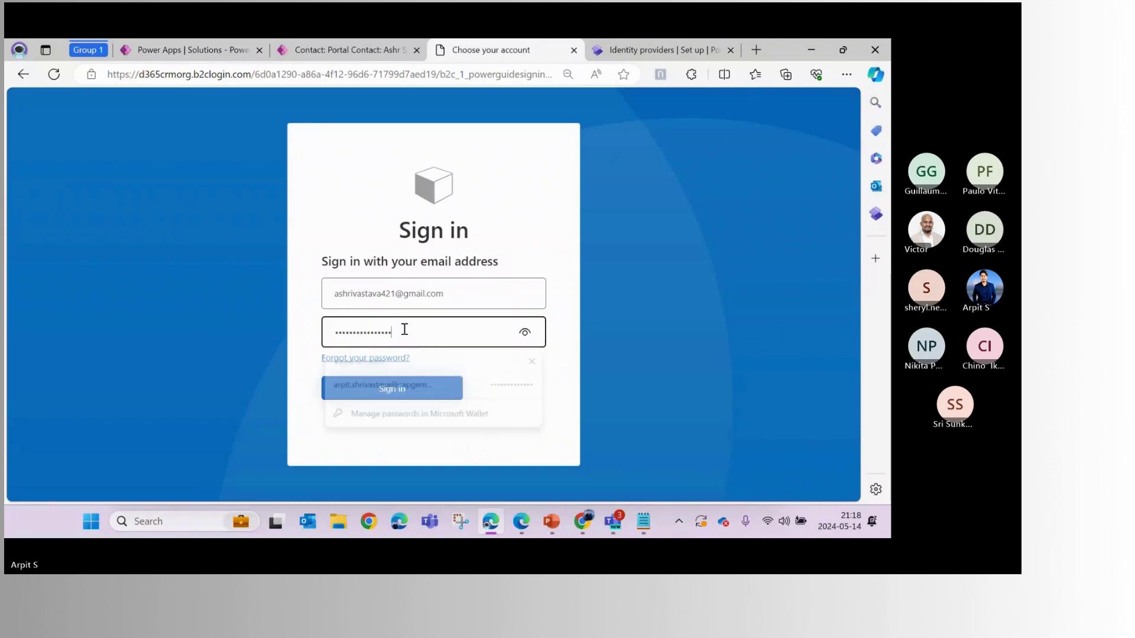
{"action": "left_click", "coordinate": [526, 256]}
{"action": "left_click", "coordinate": [401, 393]}
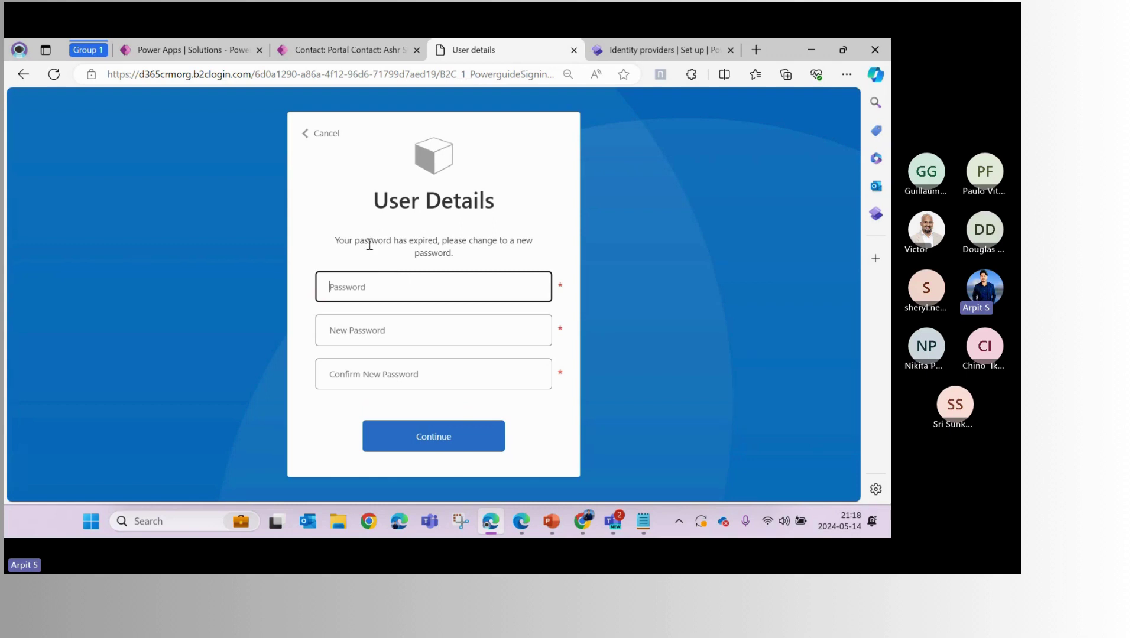
{"action": "left_click_drag", "start_coordinate": [332, 241], "coordinate": [463, 261]}
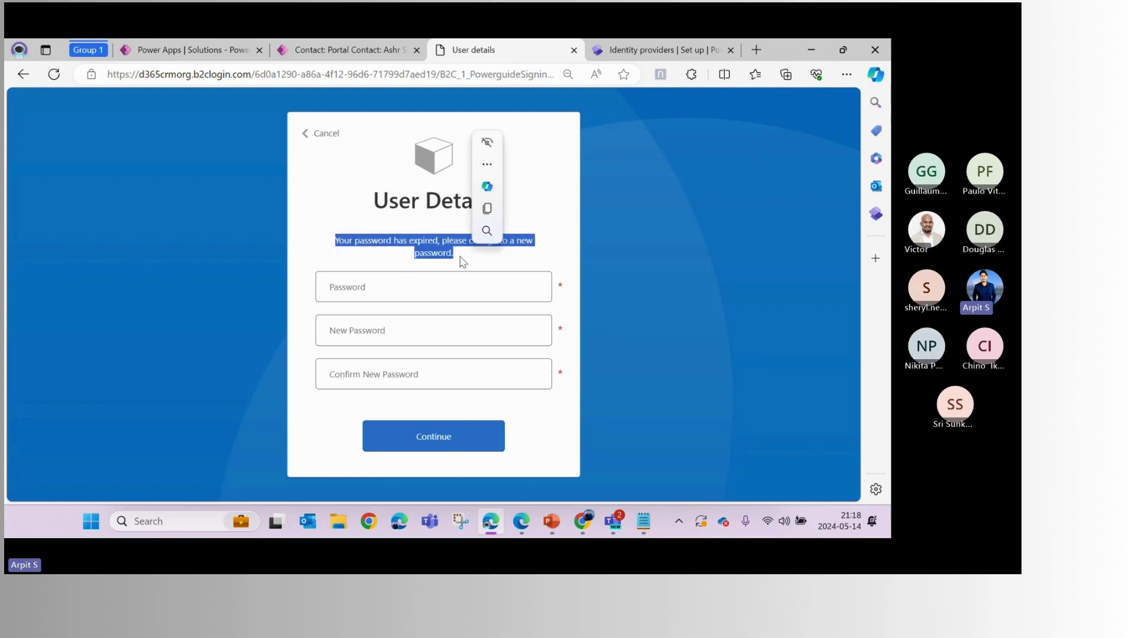
{"action": "left_click", "coordinate": [436, 261]}
{"action": "left_click", "coordinate": [247, 57]}
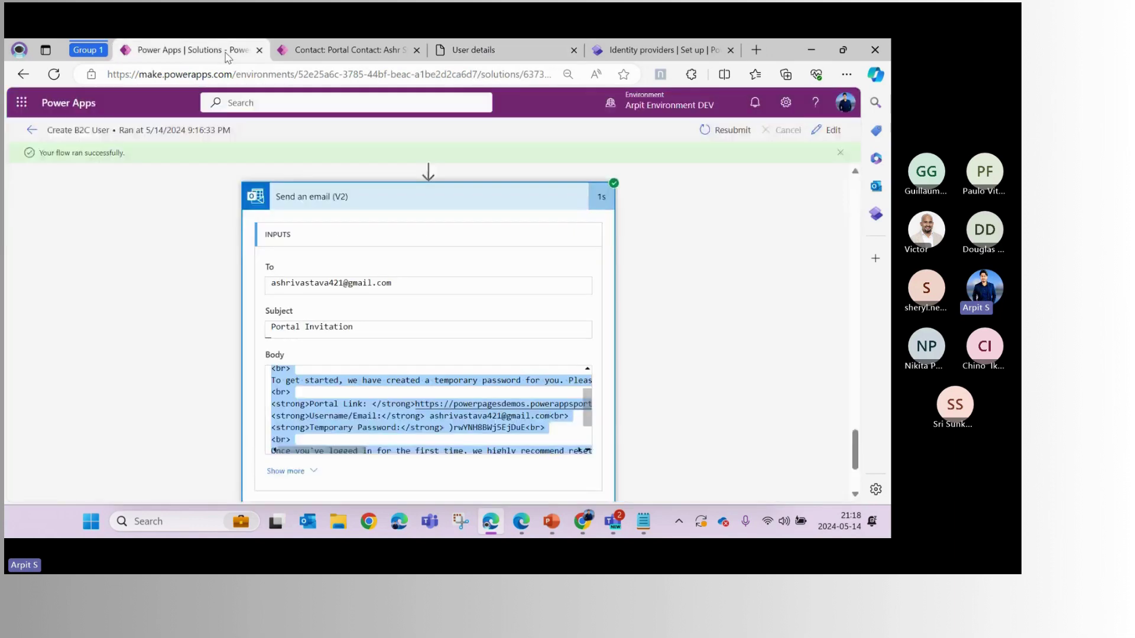
{"action": "scroll", "coordinate": [410, 324], "scroll_direction": "up", "scroll_amount": 5}
{"action": "scroll", "coordinate": [644, 310], "scroll_direction": "up", "scroll_amount": 2}
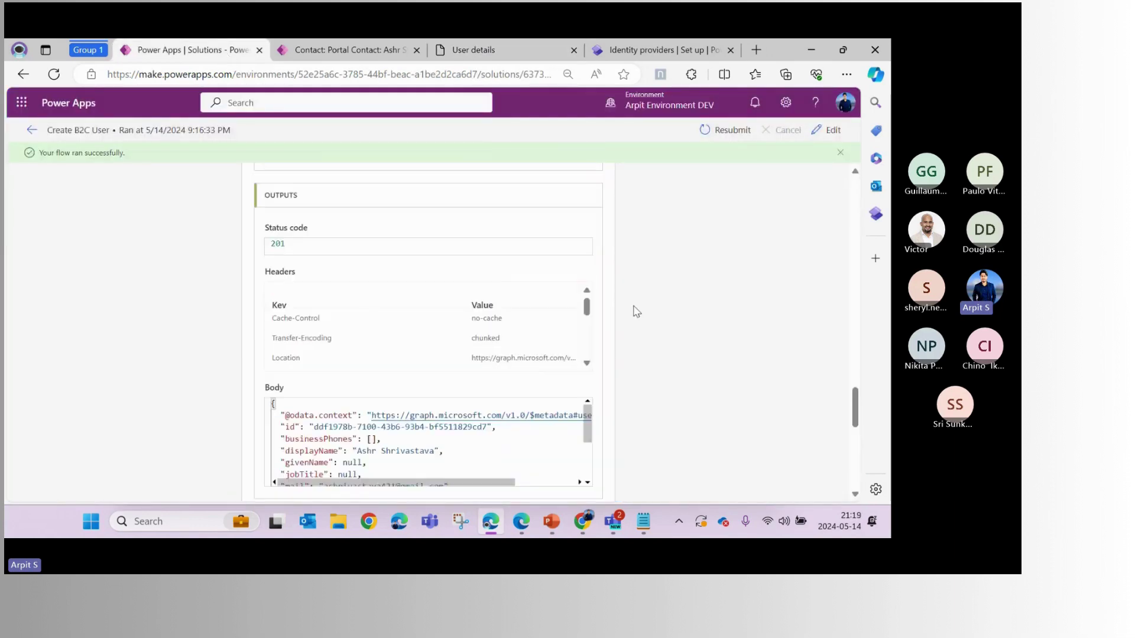
{"action": "scroll", "coordinate": [449, 331], "scroll_direction": "down", "scroll_amount": 2}
{"action": "scroll", "coordinate": [449, 425], "scroll_direction": "down", "scroll_amount": 3}
{"action": "scroll", "coordinate": [430, 446], "scroll_direction": "up", "scroll_amount": 5}
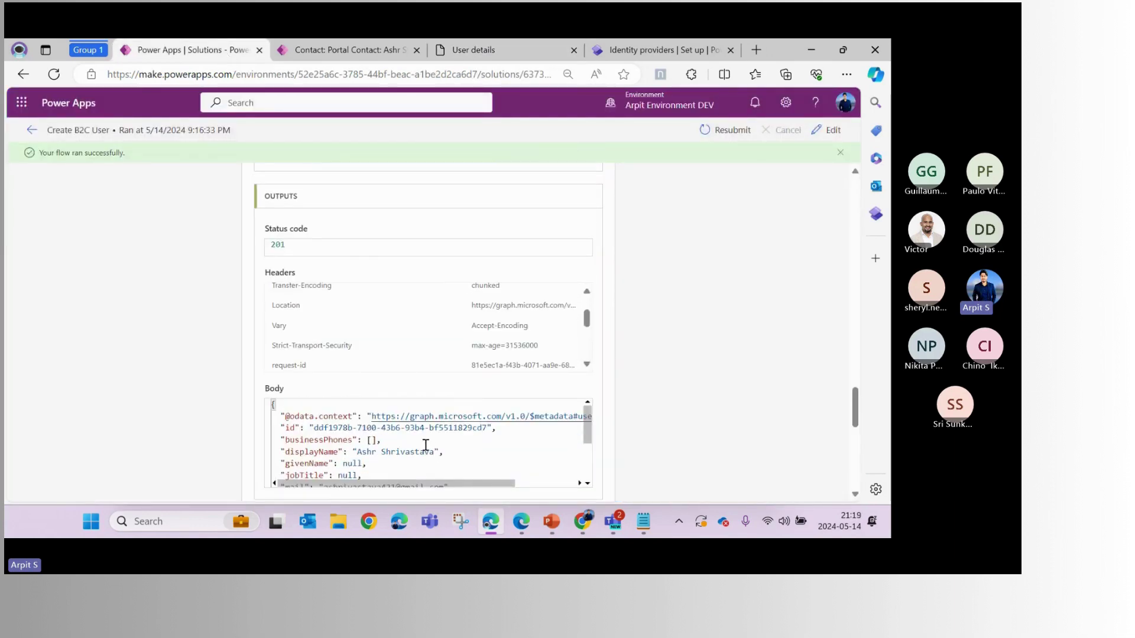
{"action": "scroll", "coordinate": [467, 375], "scroll_direction": "up", "scroll_amount": 3}
{"action": "scroll", "coordinate": [428, 249], "scroll_direction": "down", "scroll_amount": 2}
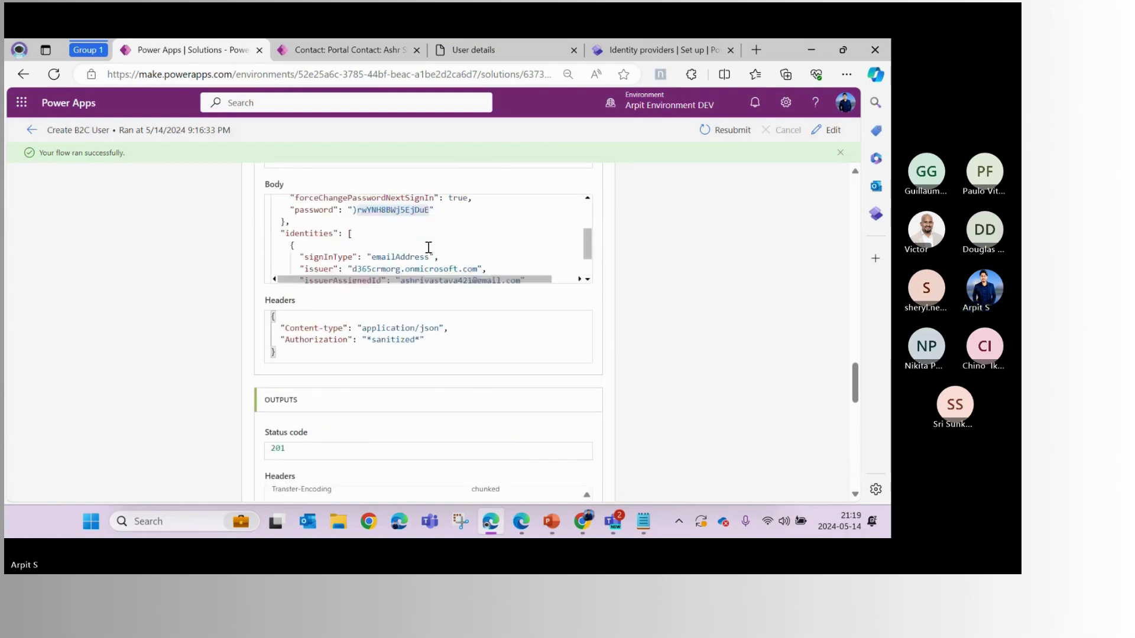
{"action": "scroll", "coordinate": [354, 203], "scroll_direction": "up", "scroll_amount": 1}
{"action": "double_click", "coordinate": [355, 200]}
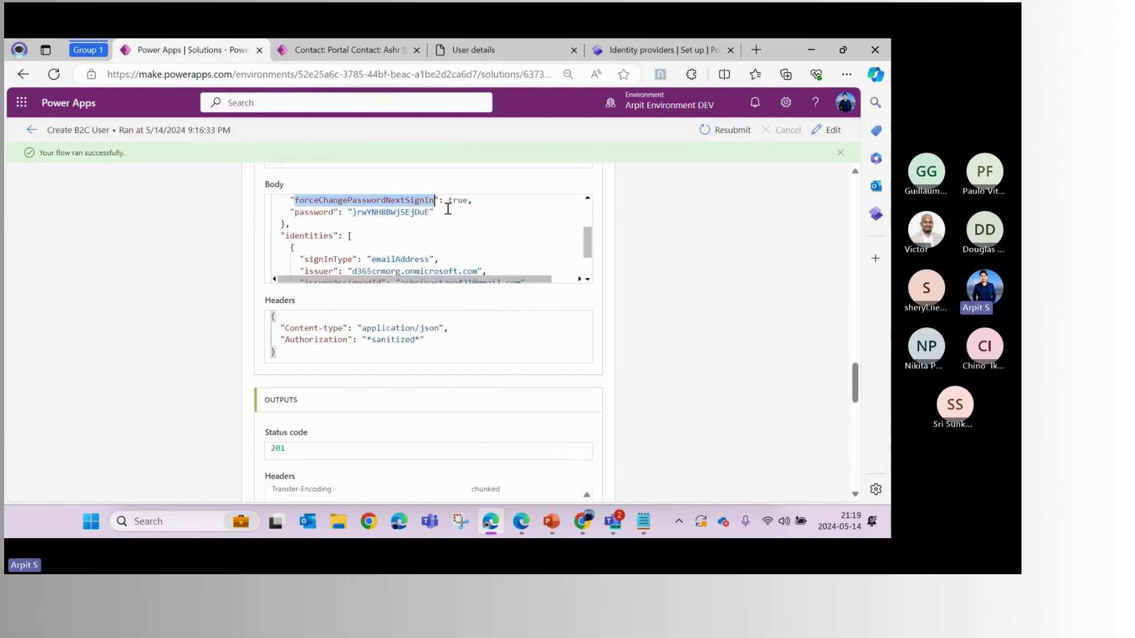
{"action": "left_click", "coordinate": [453, 200]}
{"action": "double_click", "coordinate": [455, 200]}
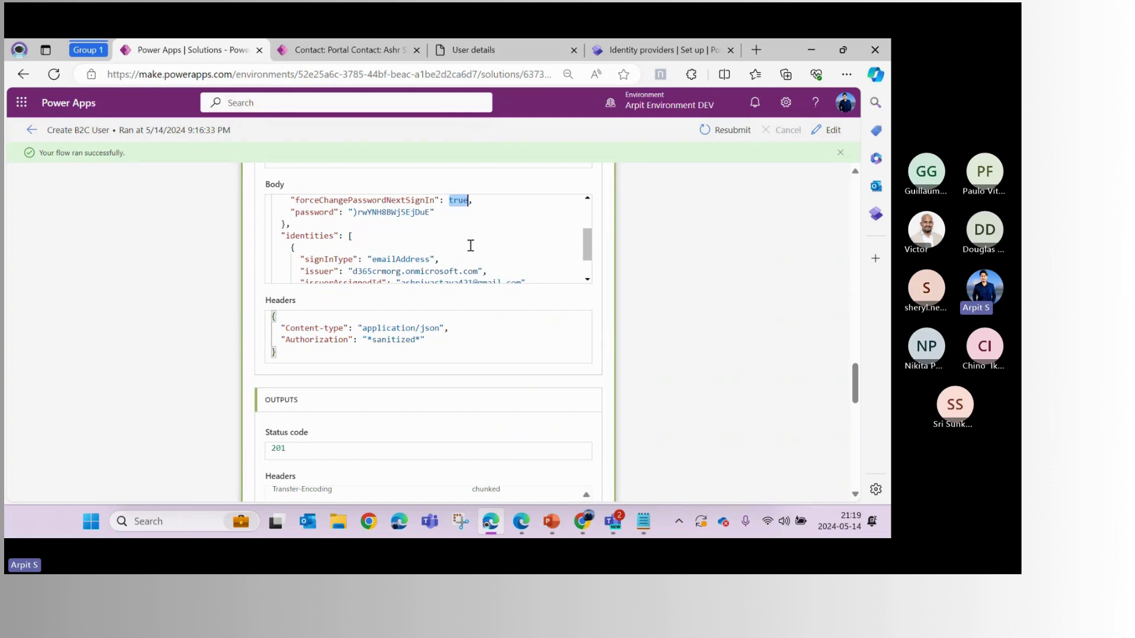
{"action": "scroll", "coordinate": [491, 370], "scroll_direction": "down", "scroll_amount": 3}
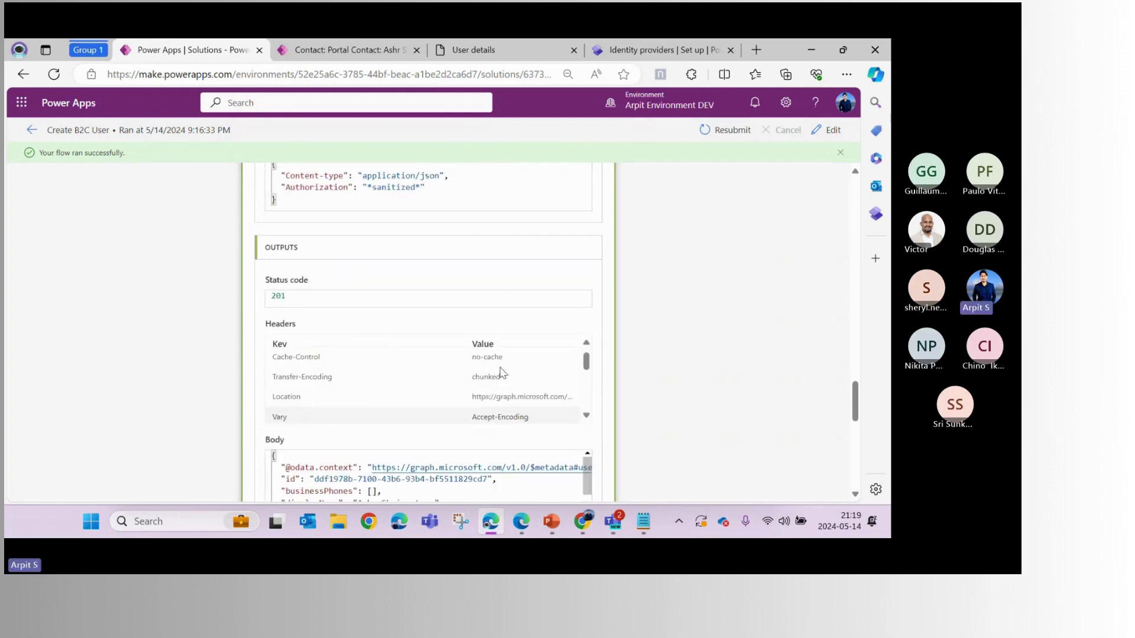
{"action": "scroll", "coordinate": [501, 371], "scroll_direction": "up", "scroll_amount": 1}
{"action": "scroll", "coordinate": [539, 248], "scroll_direction": "up", "scroll_amount": 1}
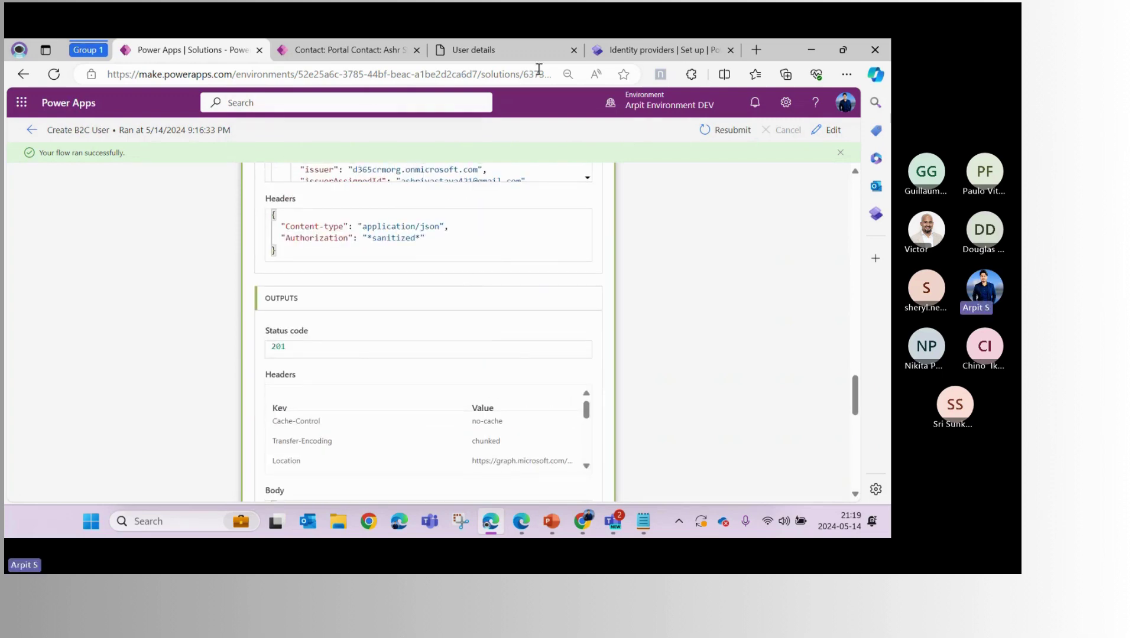
{"action": "left_click", "coordinate": [559, 57]}
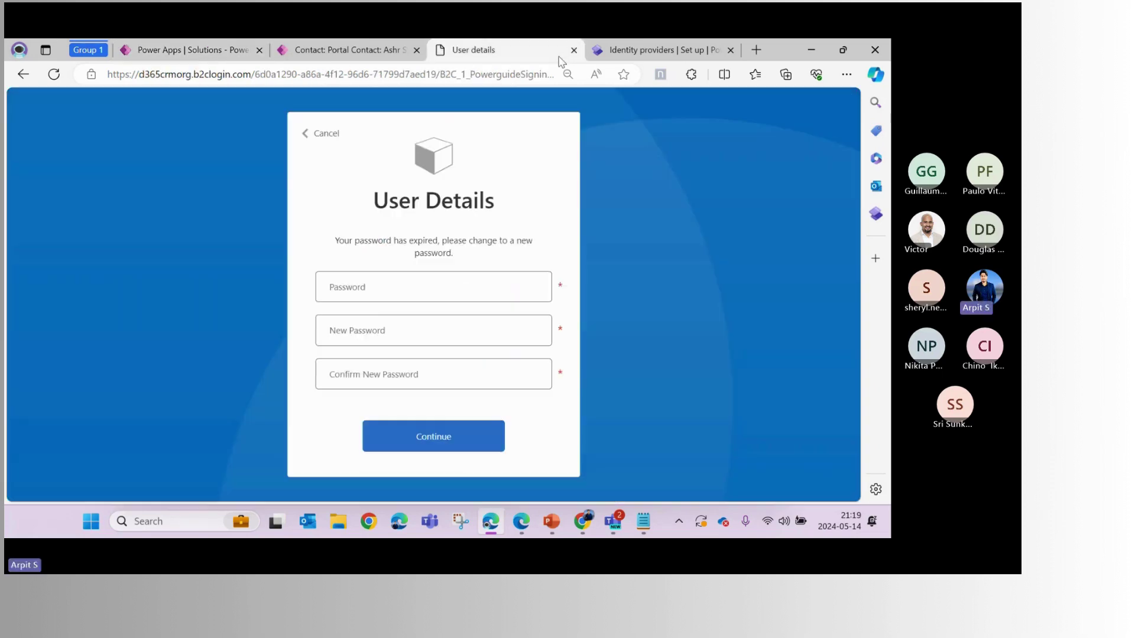
Enter the temporary password as current, type and confirm a new password, and submit
{"action": "left_click", "coordinate": [389, 288]}
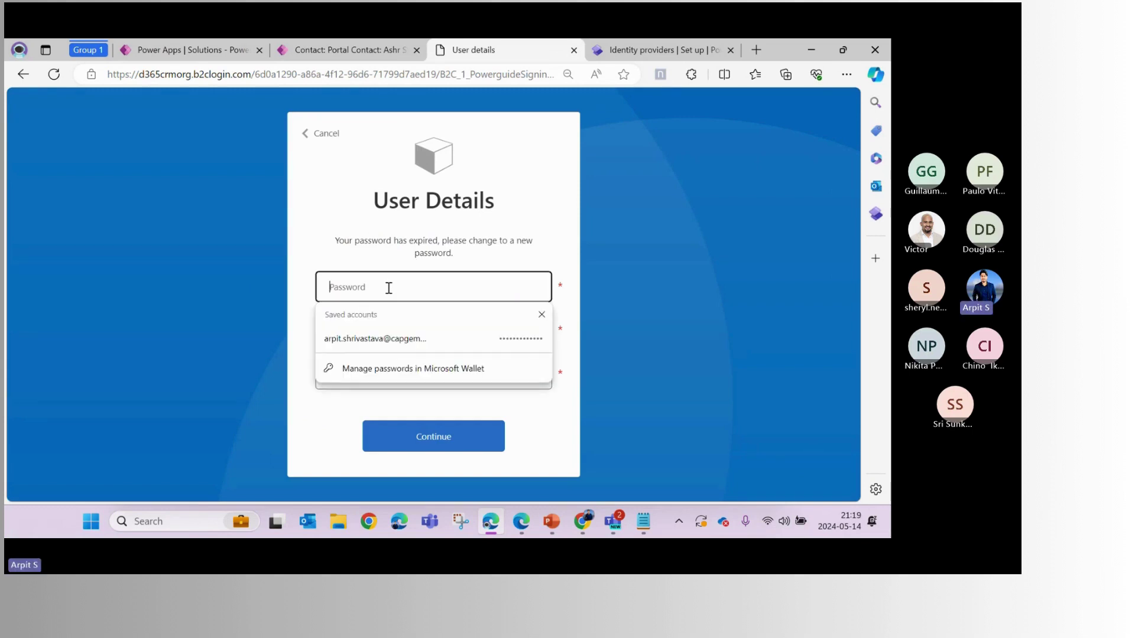
{"action": "key", "text": "ctrl+v"}
{"action": "left_click", "coordinate": [388, 329]}
{"action": "type", "text": "••"}
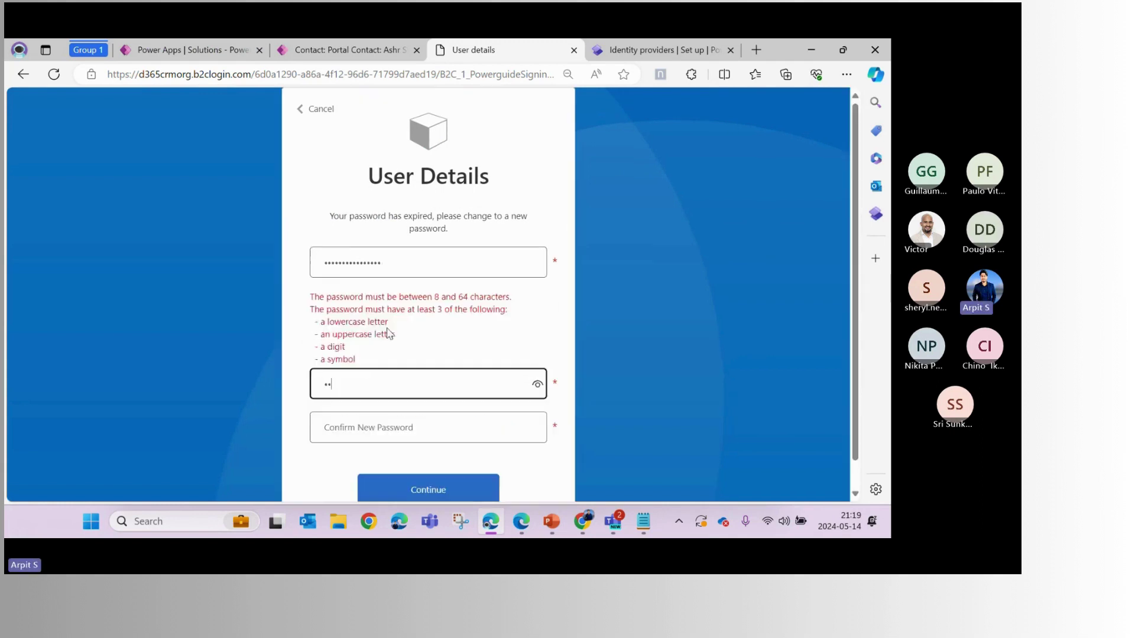
{"action": "type", "text": "••••••••"}
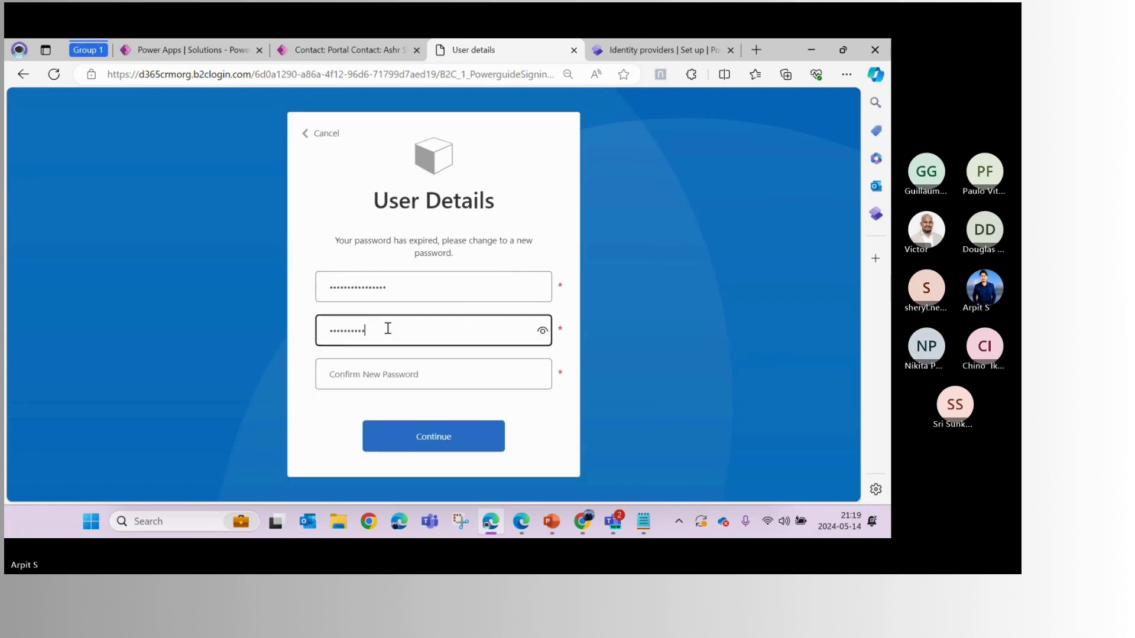
{"action": "key", "text": "Tab"}
{"action": "type", "text": "••••••••"}
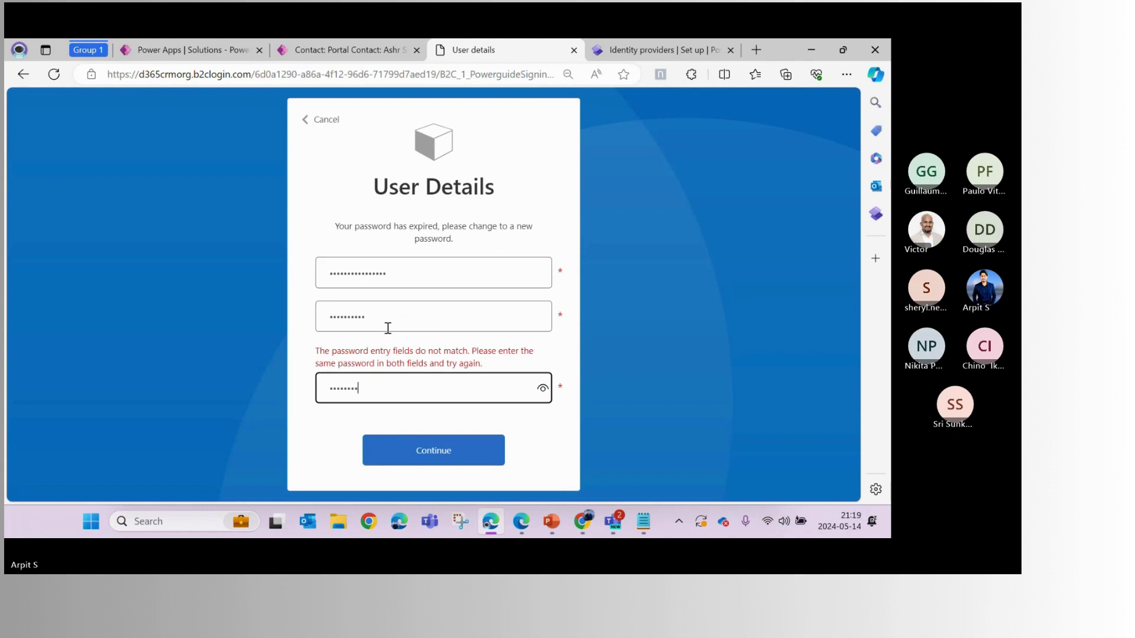
{"action": "type", "text": "••"}
{"action": "key", "text": "Return"}
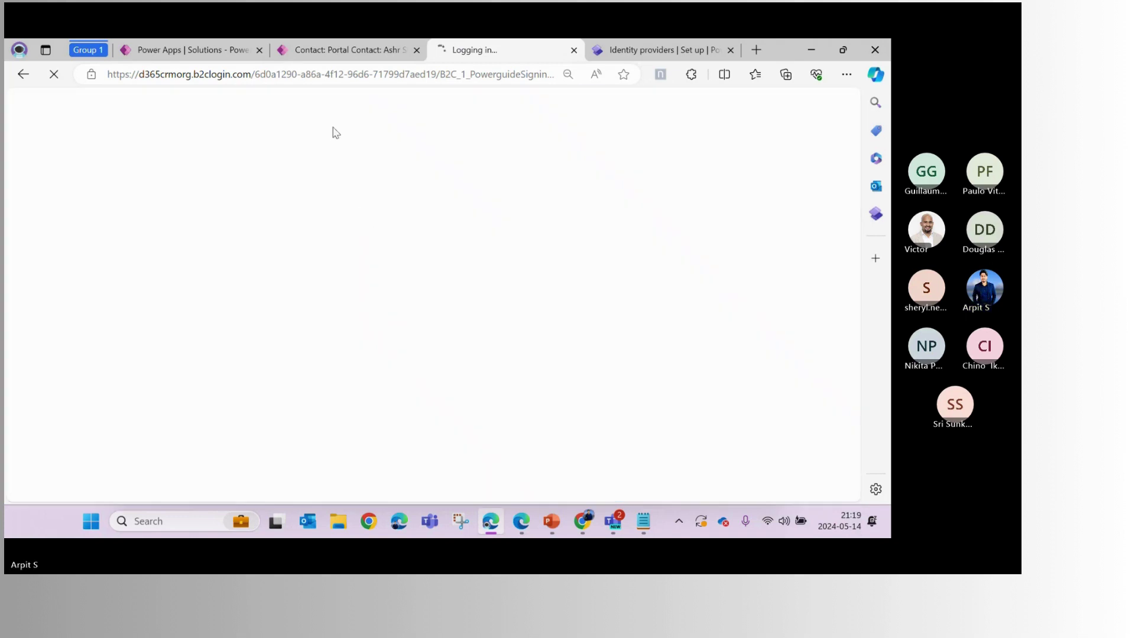
{"action": "left_click", "coordinate": [324, 41]}
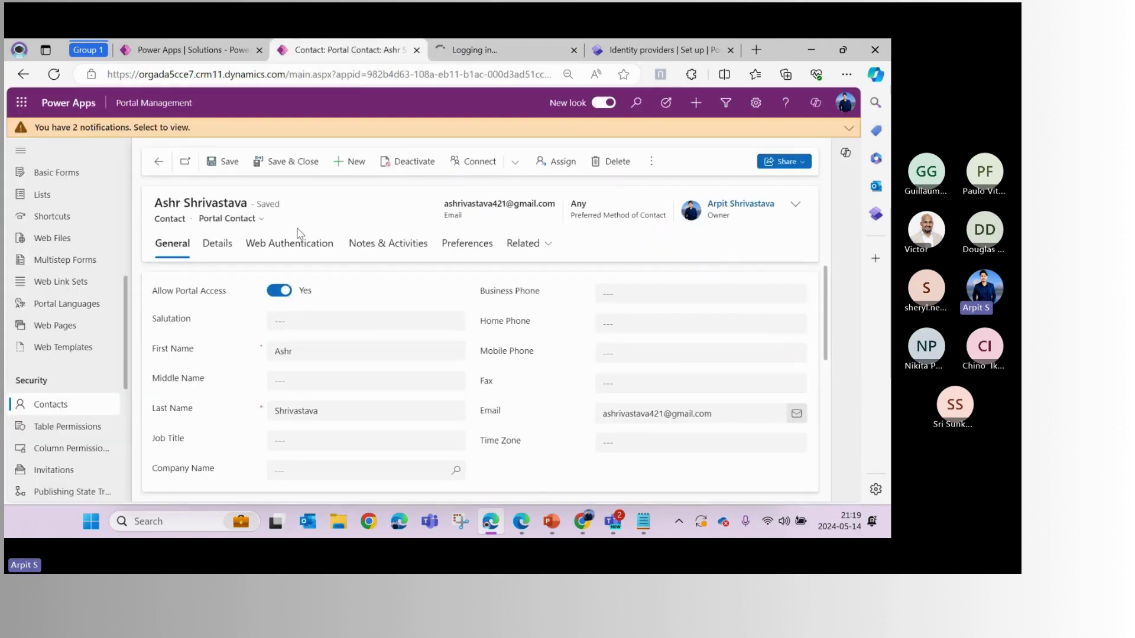
Check the First Name field in the profile's Your Information section
{"action": "left_click", "coordinate": [551, 54]}
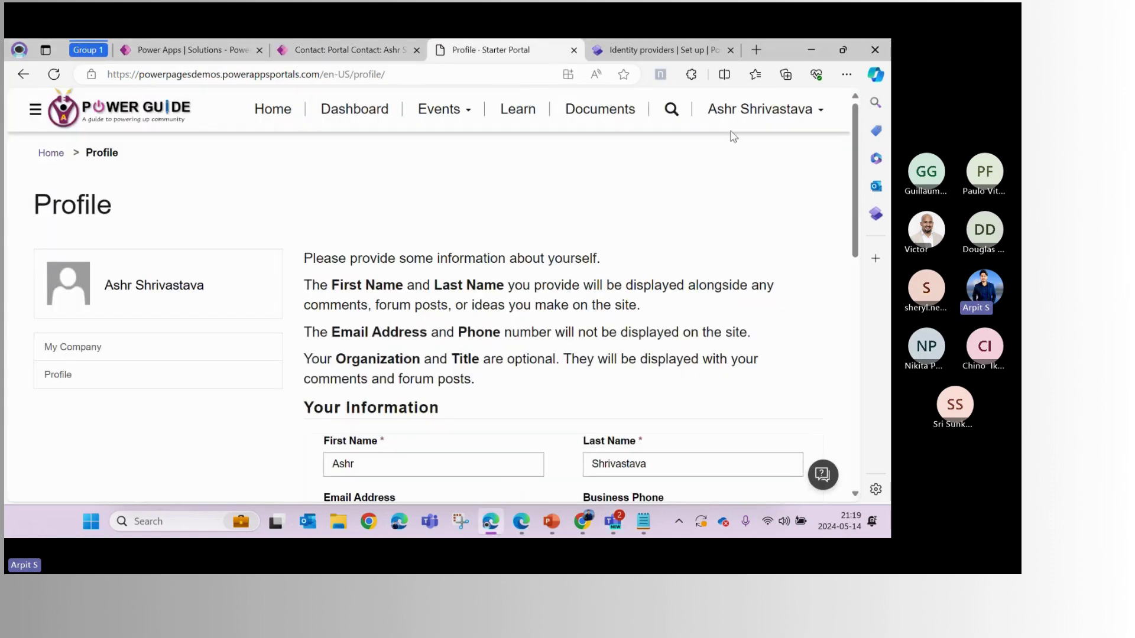
{"action": "scroll", "coordinate": [397, 249], "scroll_direction": "down", "scroll_amount": 4}
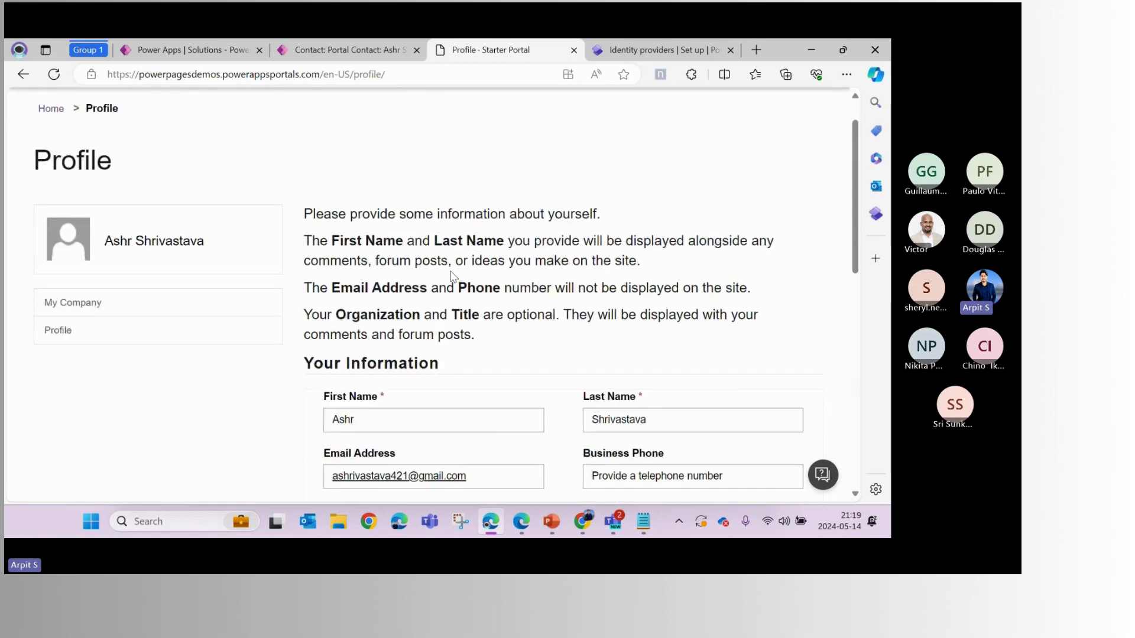
{"action": "left_click", "coordinate": [379, 224]}
{"action": "left_click_drag", "start_coordinate": [367, 220], "coordinate": [326, 219]}
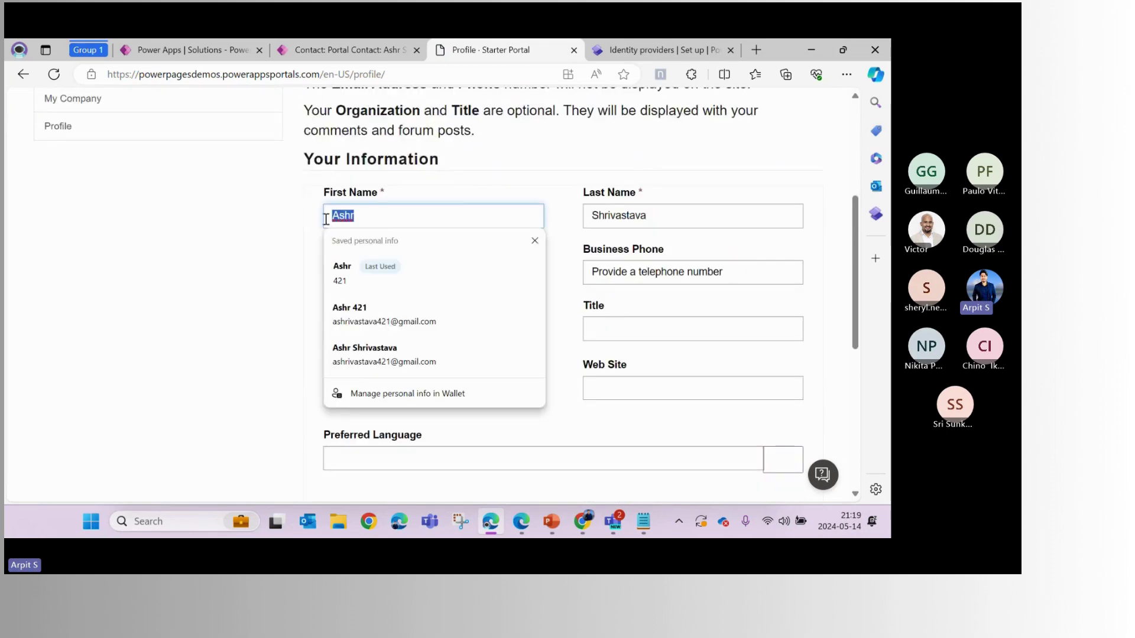
{"action": "left_click", "coordinate": [547, 177]}
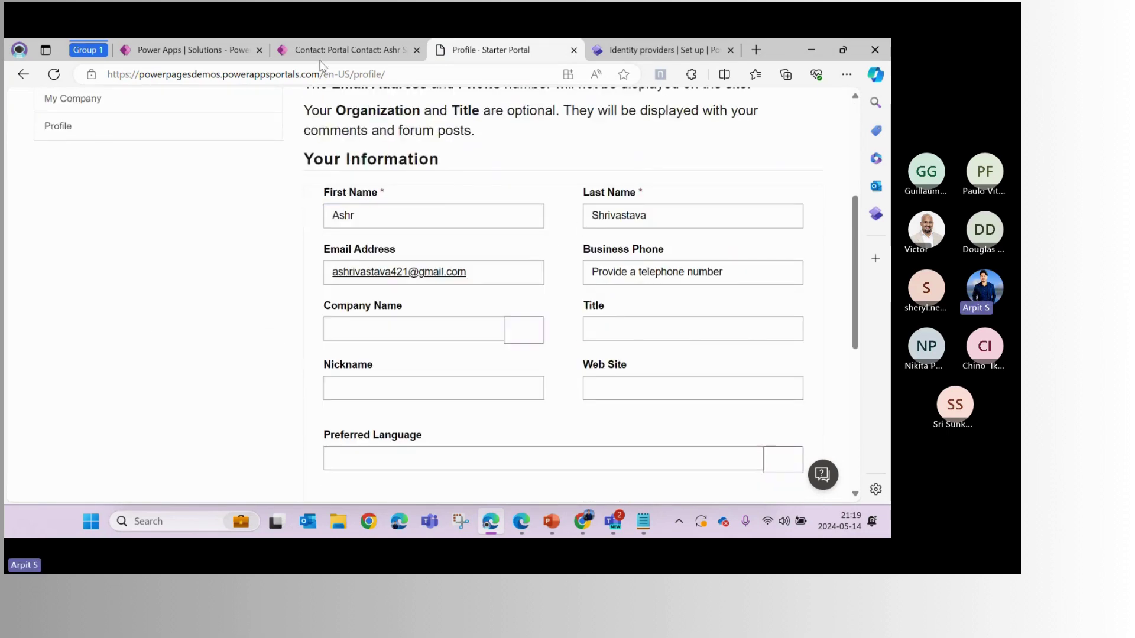
Submit the profile with Update so the site confirms a successful update
{"action": "left_click", "coordinate": [325, 51]}
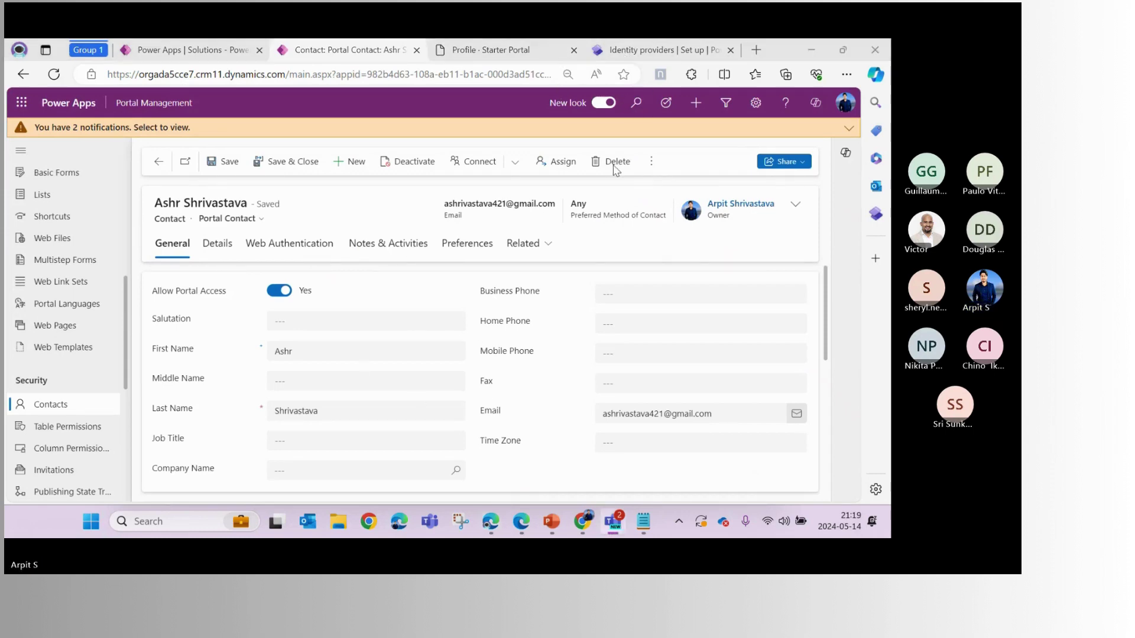
{"action": "left_click", "coordinate": [491, 50]}
{"action": "scroll", "coordinate": [615, 249], "scroll_direction": "up", "scroll_amount": 5}
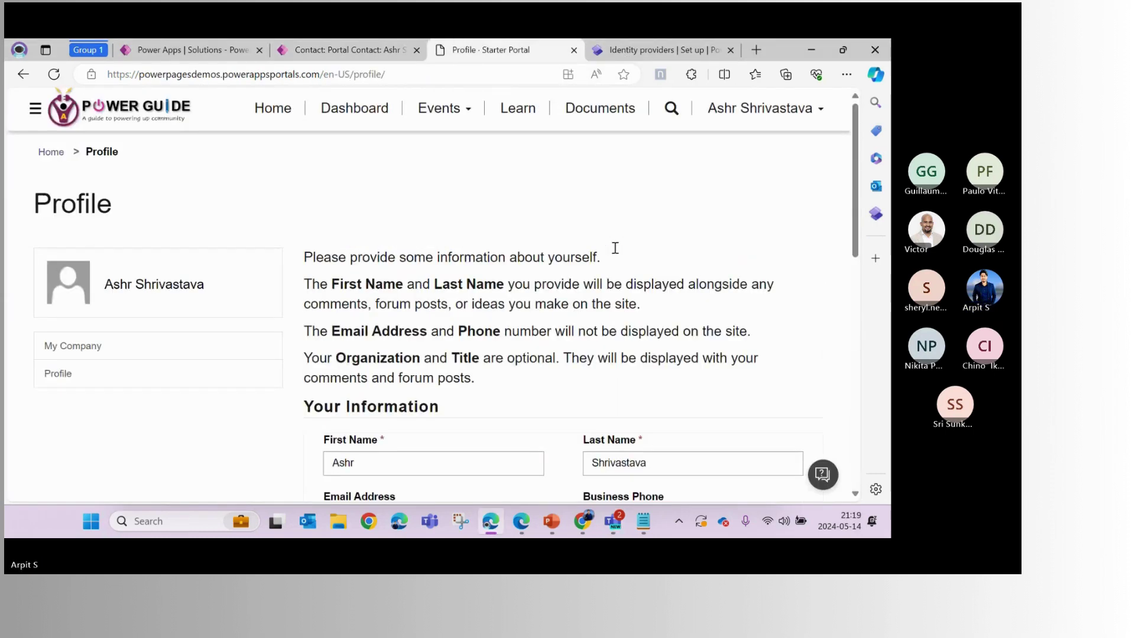
{"action": "scroll", "coordinate": [615, 248], "scroll_direction": "down", "scroll_amount": 15}
{"action": "left_click", "coordinate": [347, 299]}
{"action": "scroll", "coordinate": [498, 334], "scroll_direction": "up", "scroll_amount": 5}
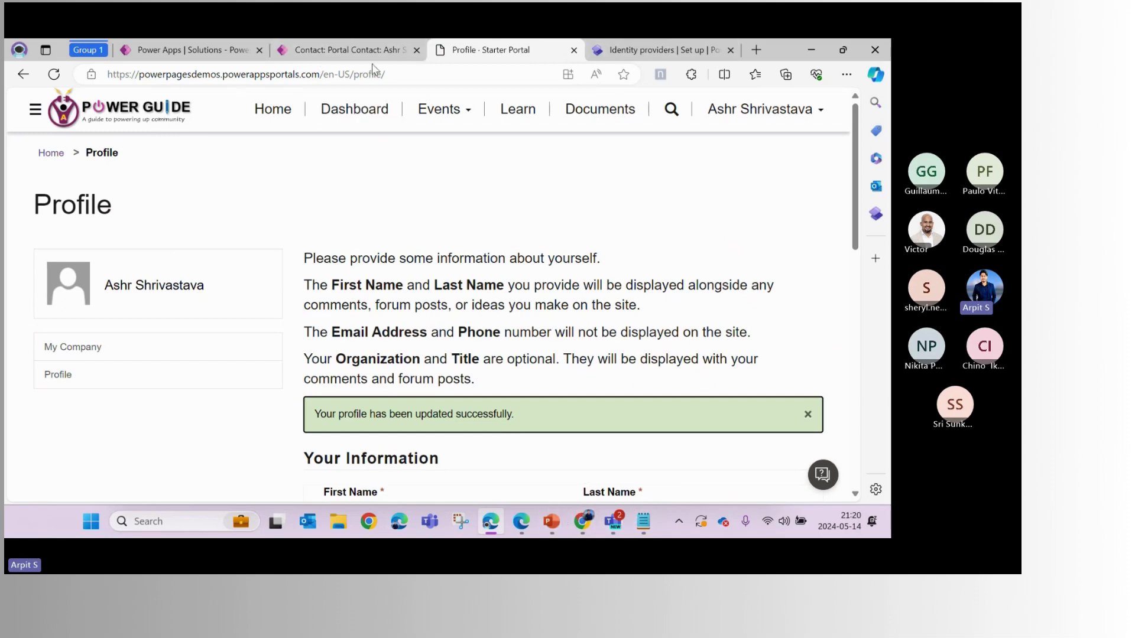
{"action": "left_click", "coordinate": [328, 52]}
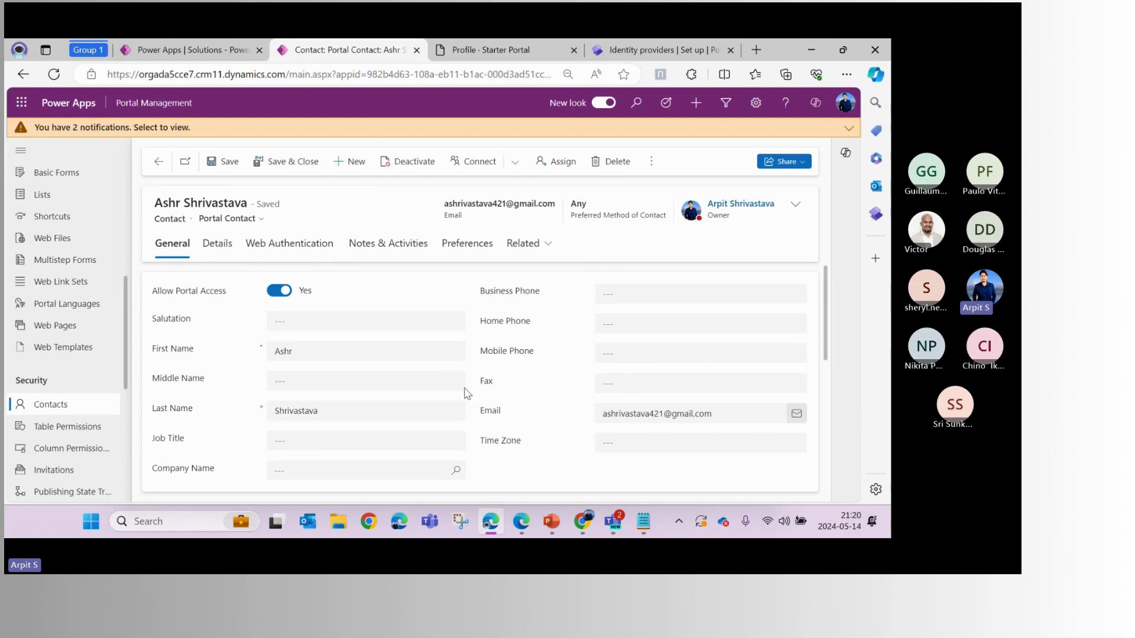
Open the B2C_1_powerguide_passwordreset user flow's Run user flow panel in Azure AD B2C
{"action": "left_click", "coordinate": [520, 521]}
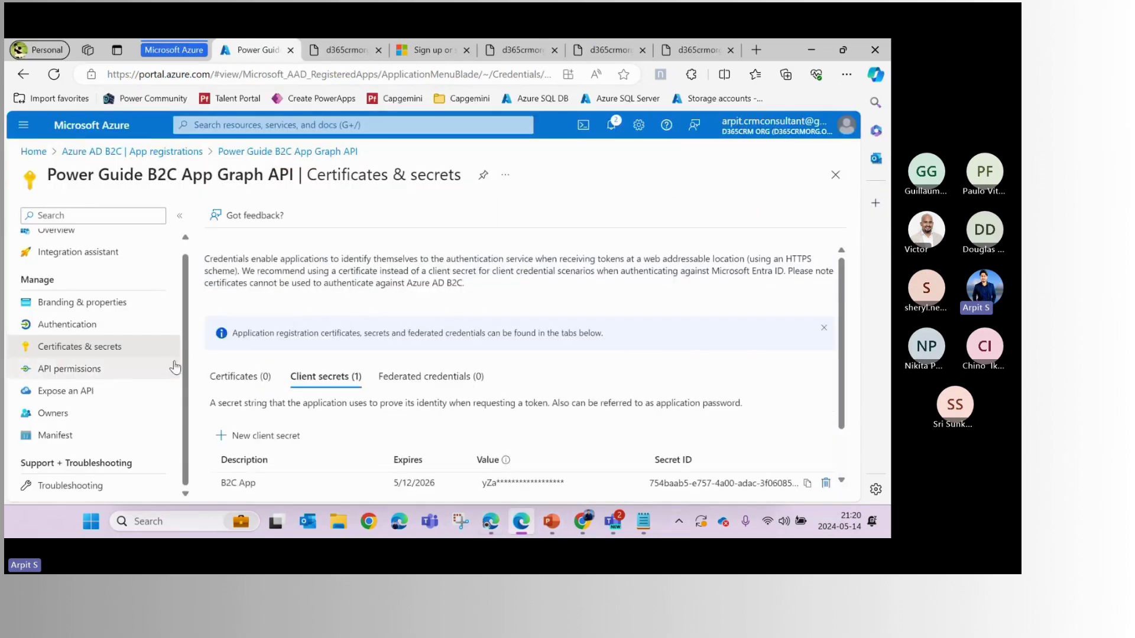
{"action": "left_click", "coordinate": [134, 151]}
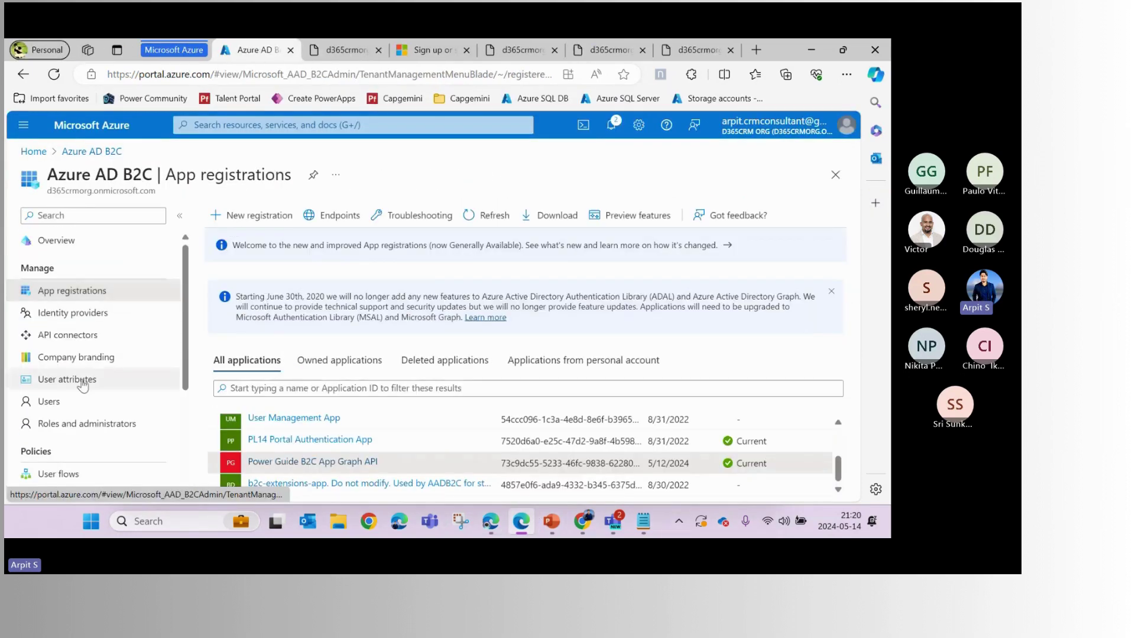
{"action": "scroll", "coordinate": [83, 386], "scroll_direction": "down", "scroll_amount": 3}
{"action": "left_click", "coordinate": [58, 310]}
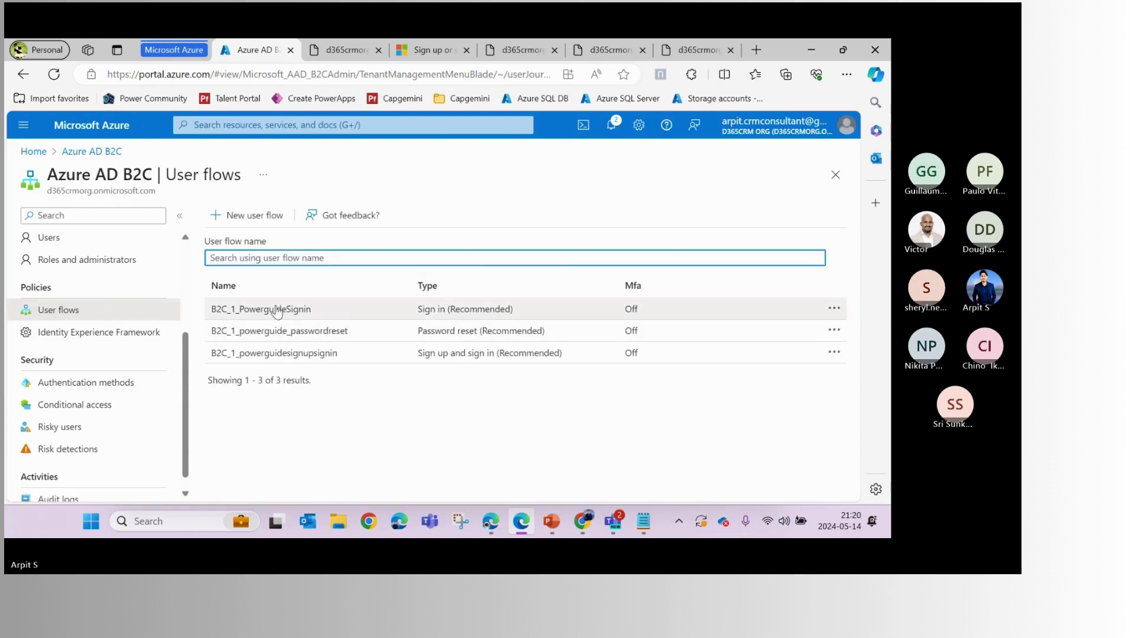
{"action": "left_click", "coordinate": [308, 332]}
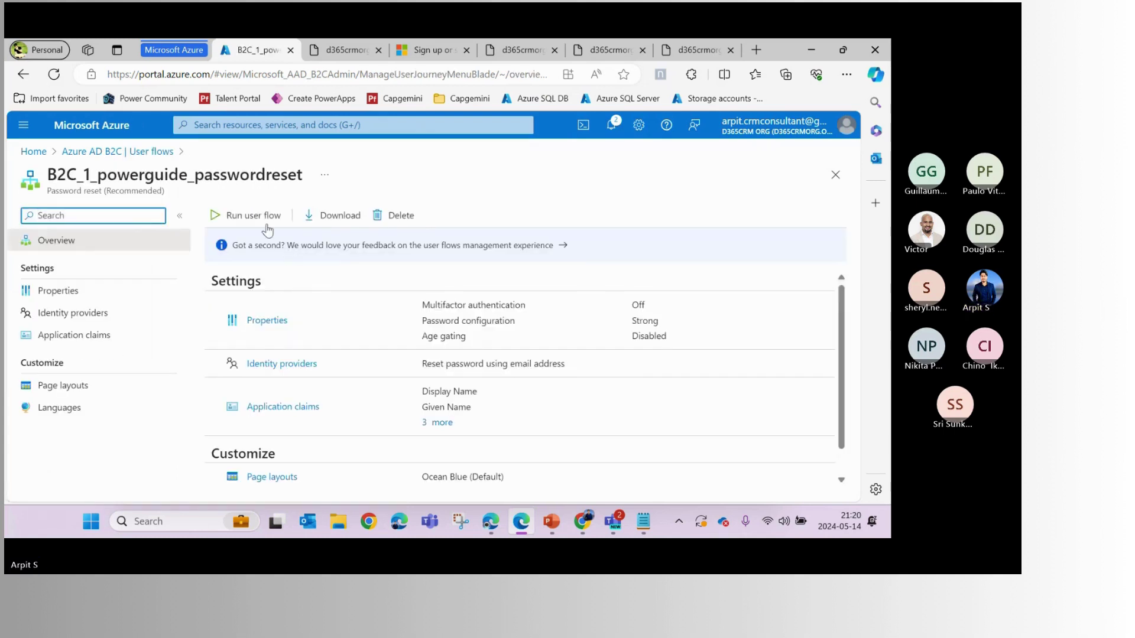
{"action": "left_click", "coordinate": [242, 216]}
Open the user flow's OpenID well-known configuration and select its issuer URL
{"action": "left_click", "coordinate": [629, 448]}
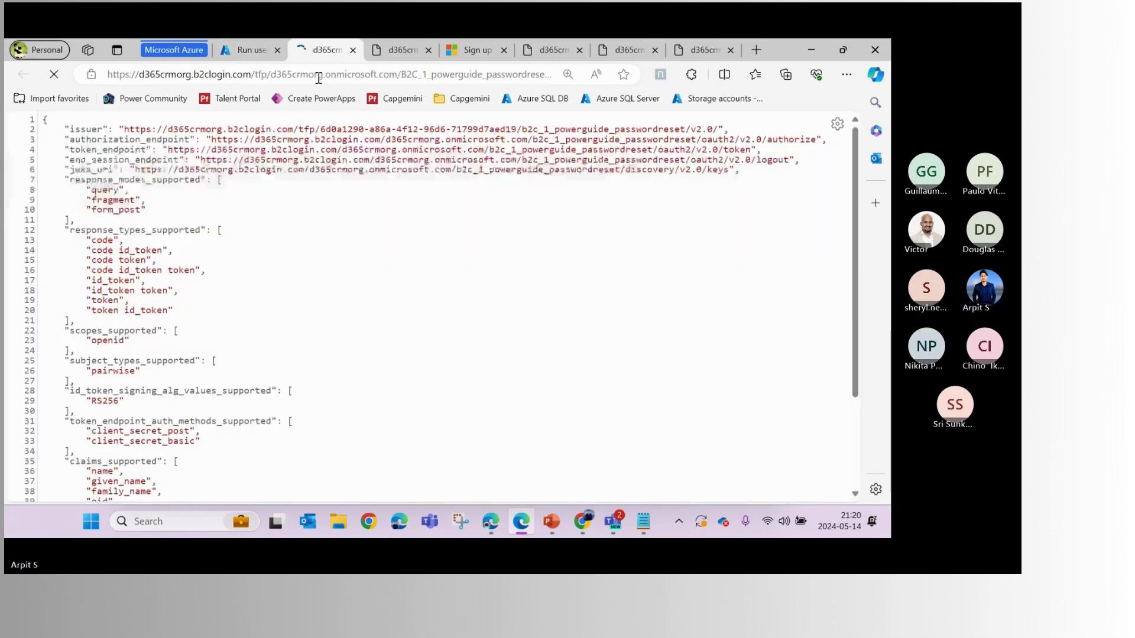
{"action": "left_click", "coordinate": [317, 74]}
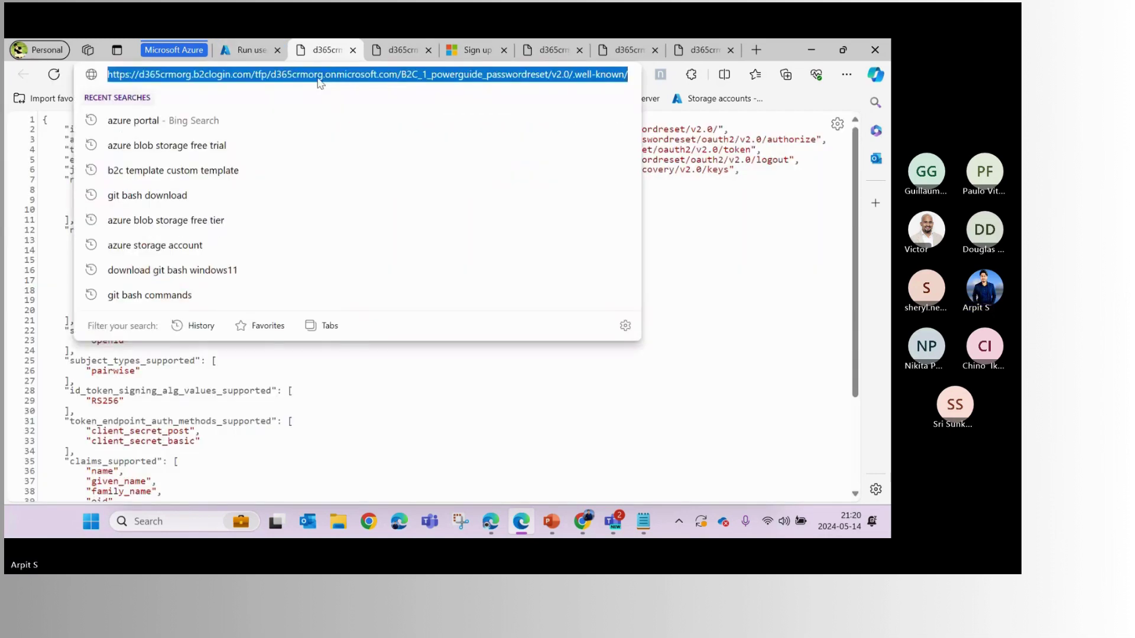
{"action": "left_click", "coordinate": [771, 254]}
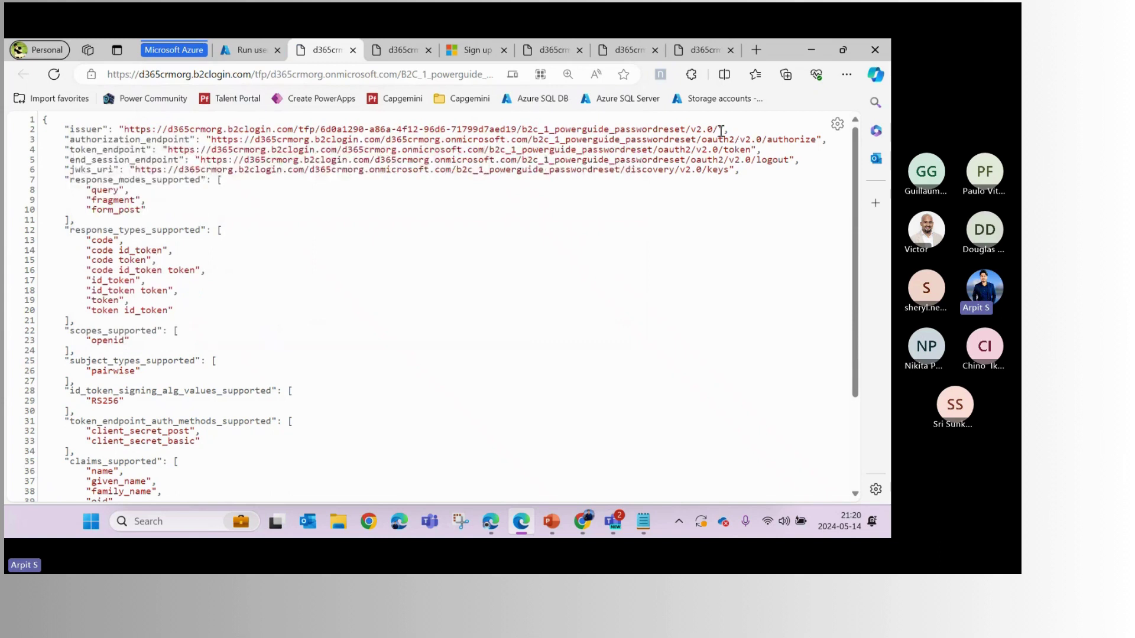
{"action": "mouse_move", "coordinate": [124, 129]}
{"action": "left_mouse_down"}
{"action": "mouse_move", "coordinate": [237, 121]}
{"action": "mouse_move", "coordinate": [169, 139]}
{"action": "mouse_move", "coordinate": [124, 131]}
{"action": "left_mouse_up"}
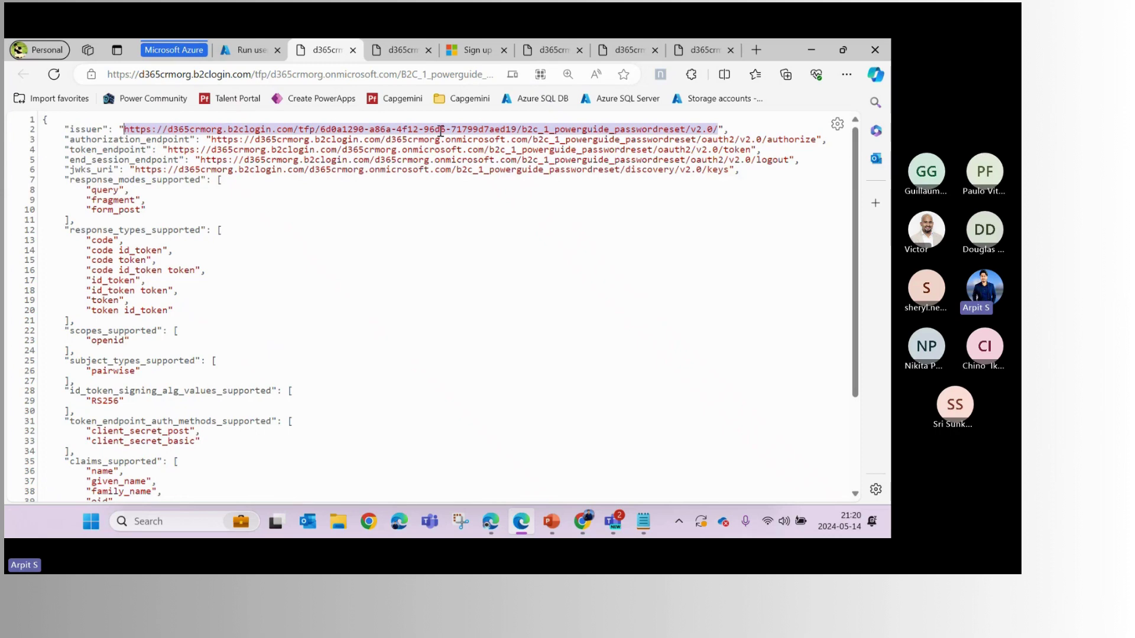
{"action": "left_click", "coordinate": [492, 523]}
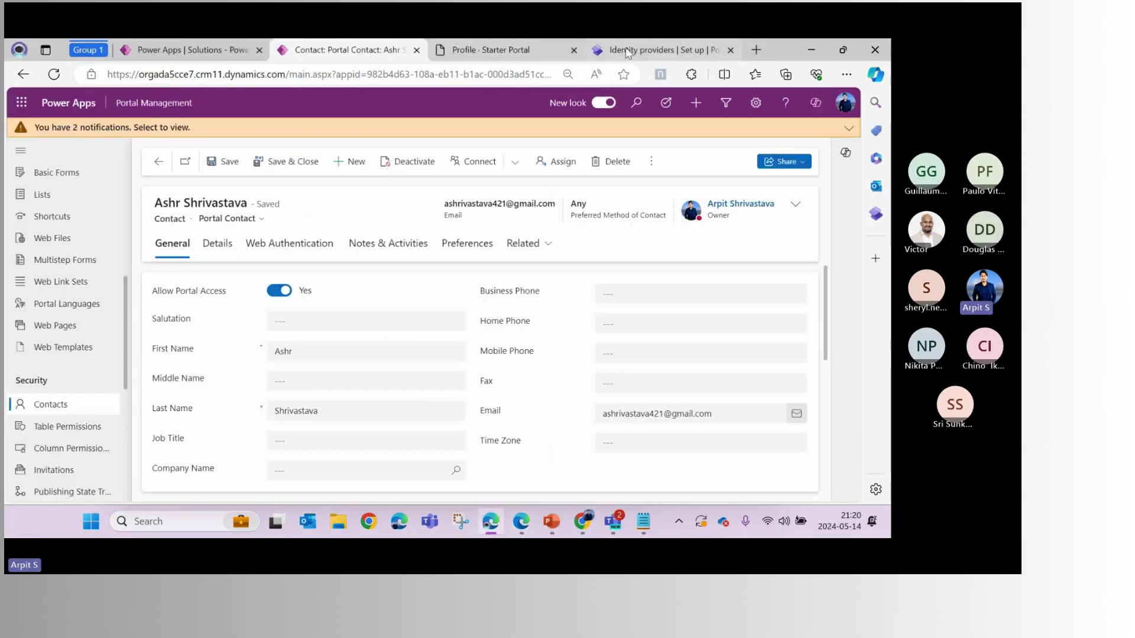
Paste the password-reset issuer URL into the Azure AD B2C provider's Authority and Valid issuers
{"action": "left_click", "coordinate": [656, 51]}
{"action": "left_click", "coordinate": [393, 380]}
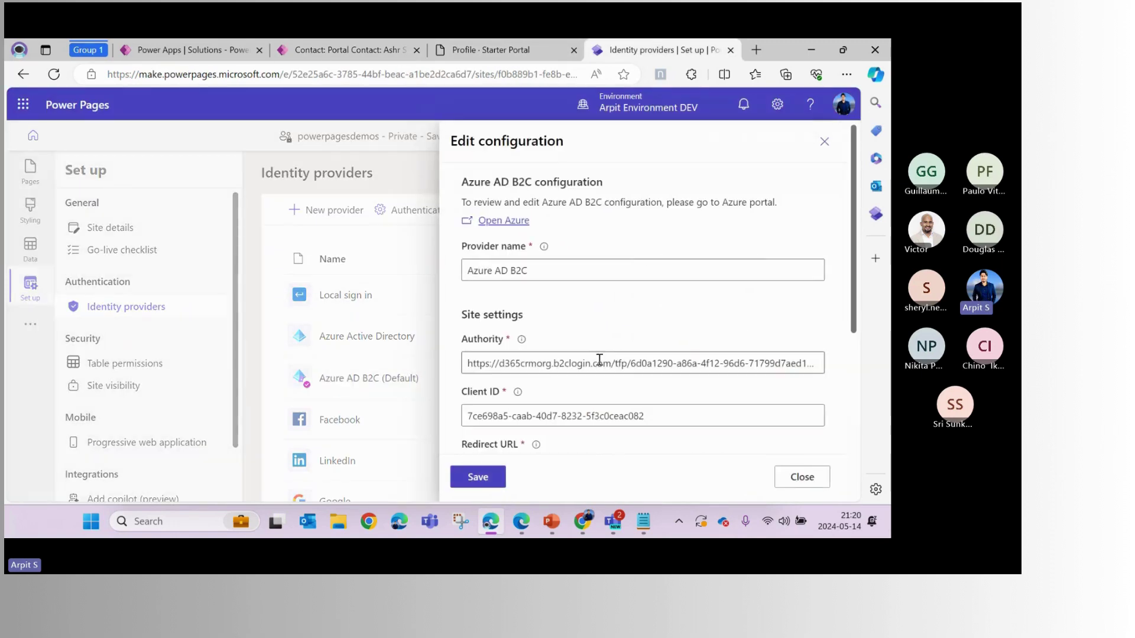
{"action": "left_click", "coordinate": [592, 364]}
{"action": "key", "text": "ctrl+a"}
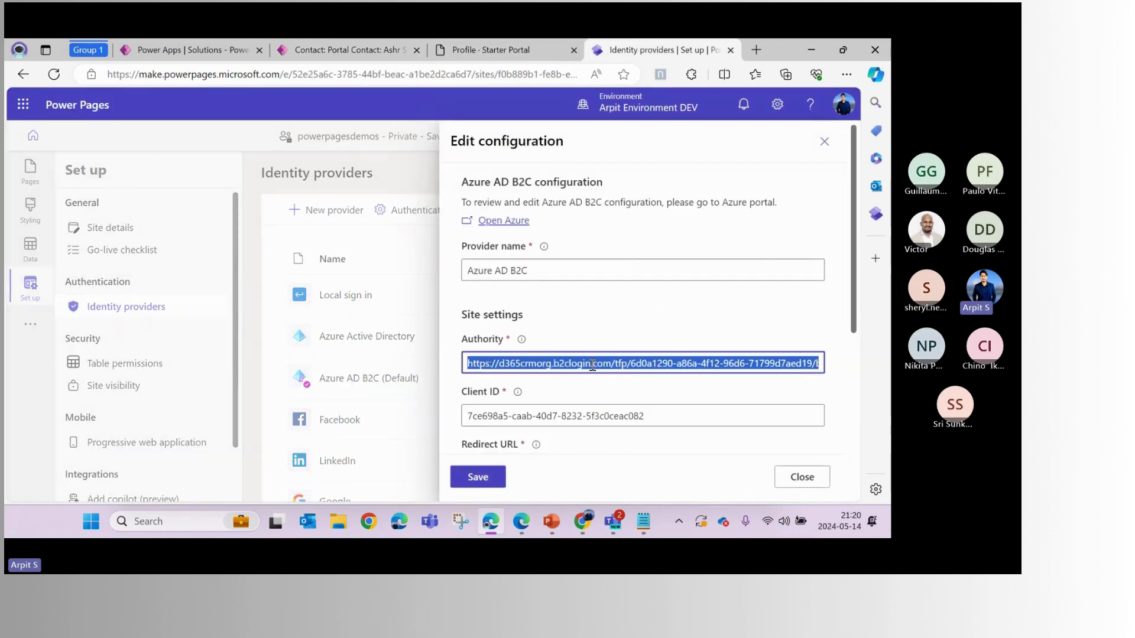
{"action": "key", "text": "End"}
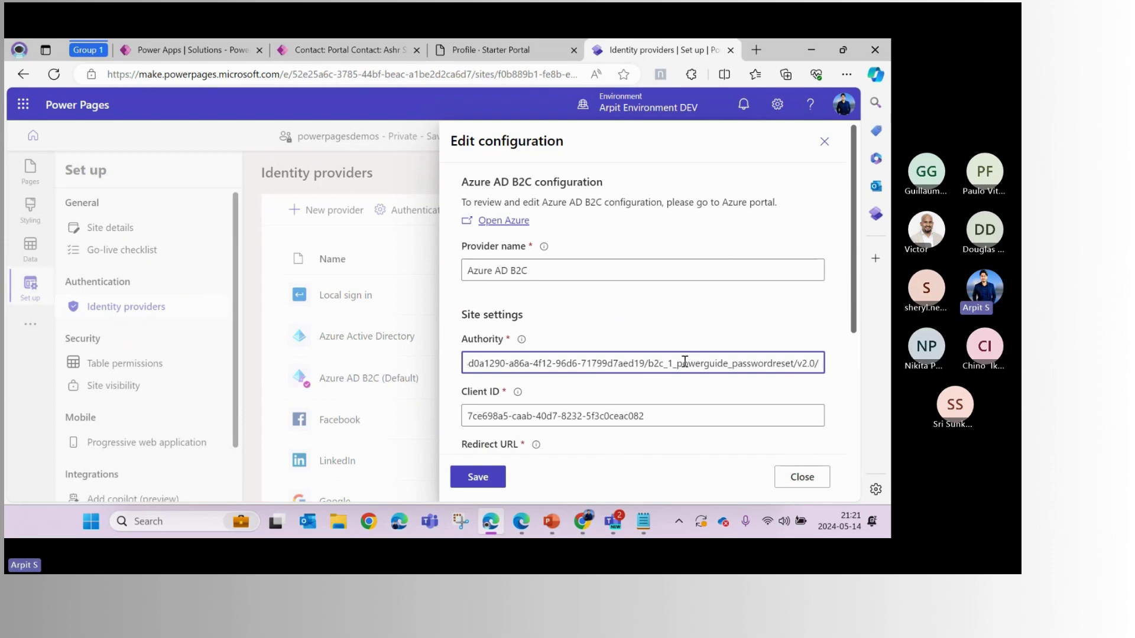
{"action": "scroll", "coordinate": [689, 364], "scroll_direction": "down", "scroll_amount": 5}
{"action": "left_click", "coordinate": [629, 380]}
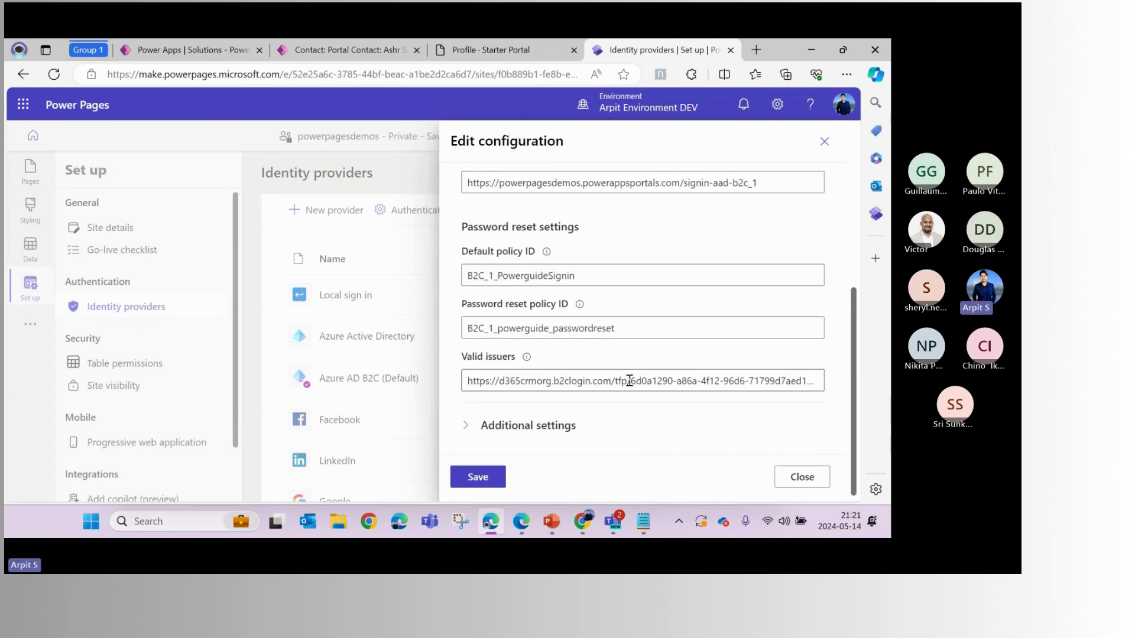
{"action": "key", "text": "ctrl+a"}
{"action": "key", "text": "End"}
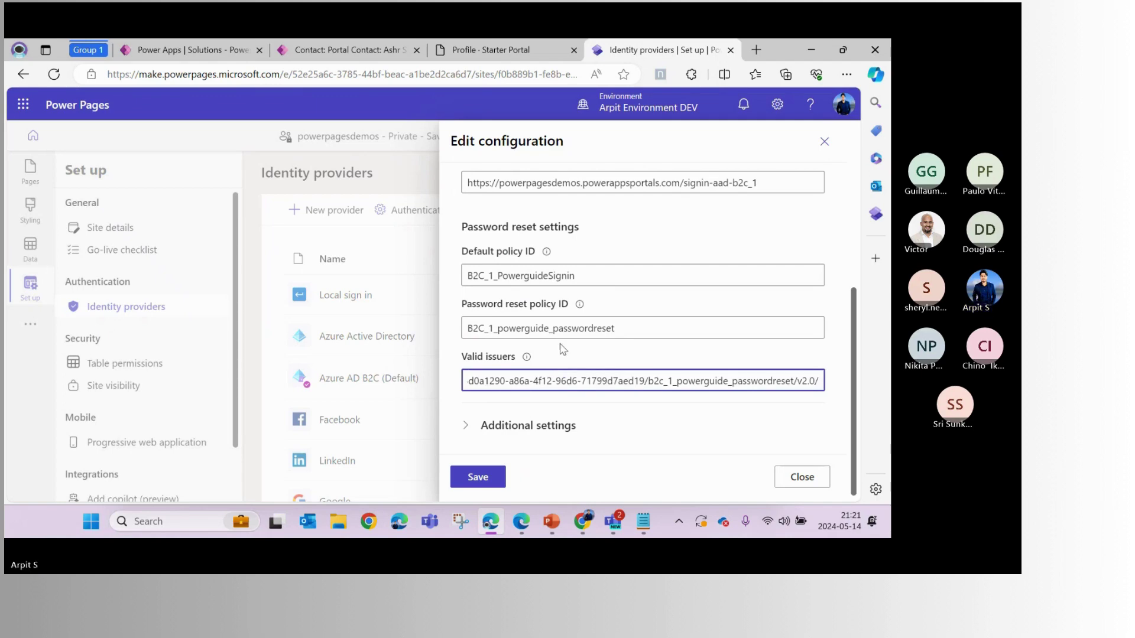
Set Default policy ID to B2C_1_powerguide_passwordreset and save the provider configuration
{"action": "left_click", "coordinate": [538, 277]}
{"action": "key", "text": "alt+Tab"}
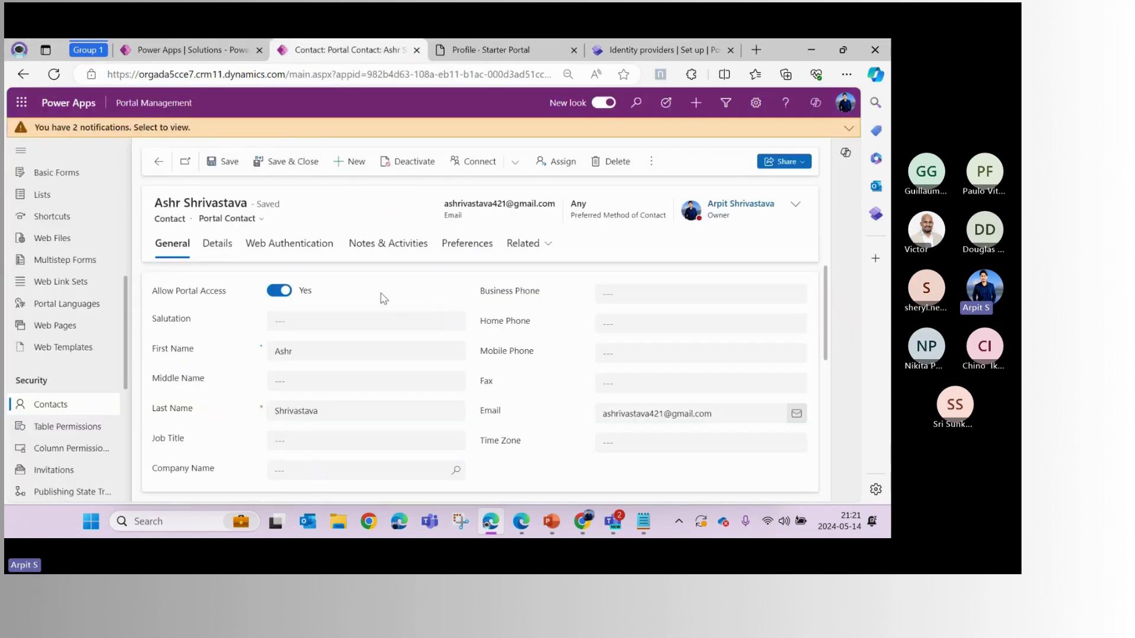
{"action": "key", "text": "alt+Tab"}
{"action": "key", "text": "alt+Tab"}
{"action": "double_click", "coordinate": [229, 175]}
{"action": "key", "text": "ctrl+c"}
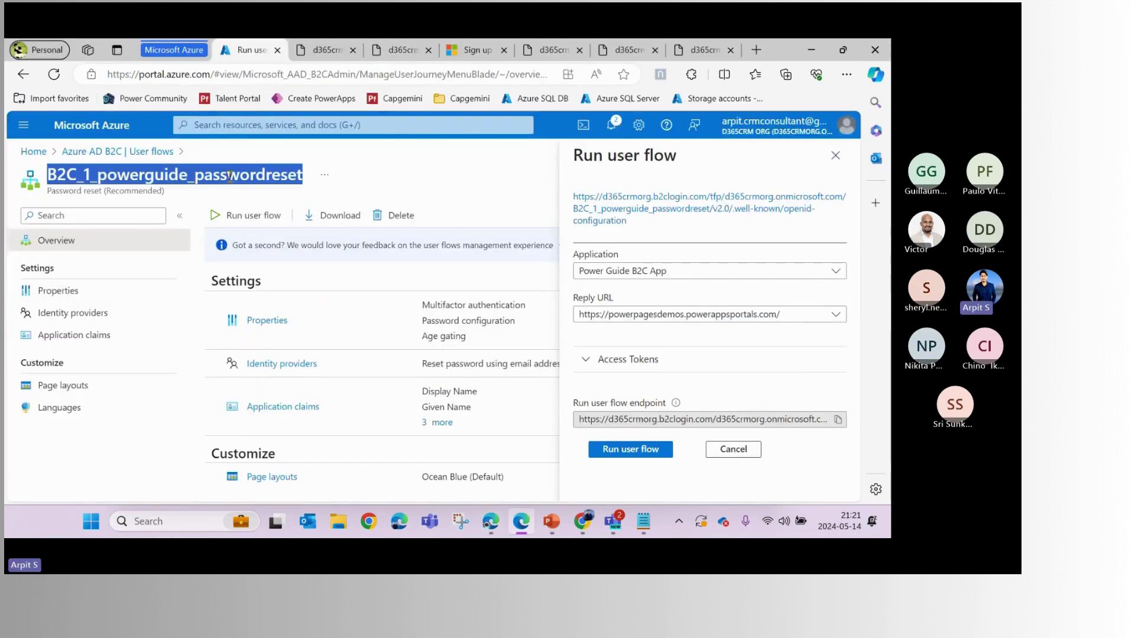
{"action": "key", "text": "alt+Tab"}
{"action": "double_click", "coordinate": [529, 277]}
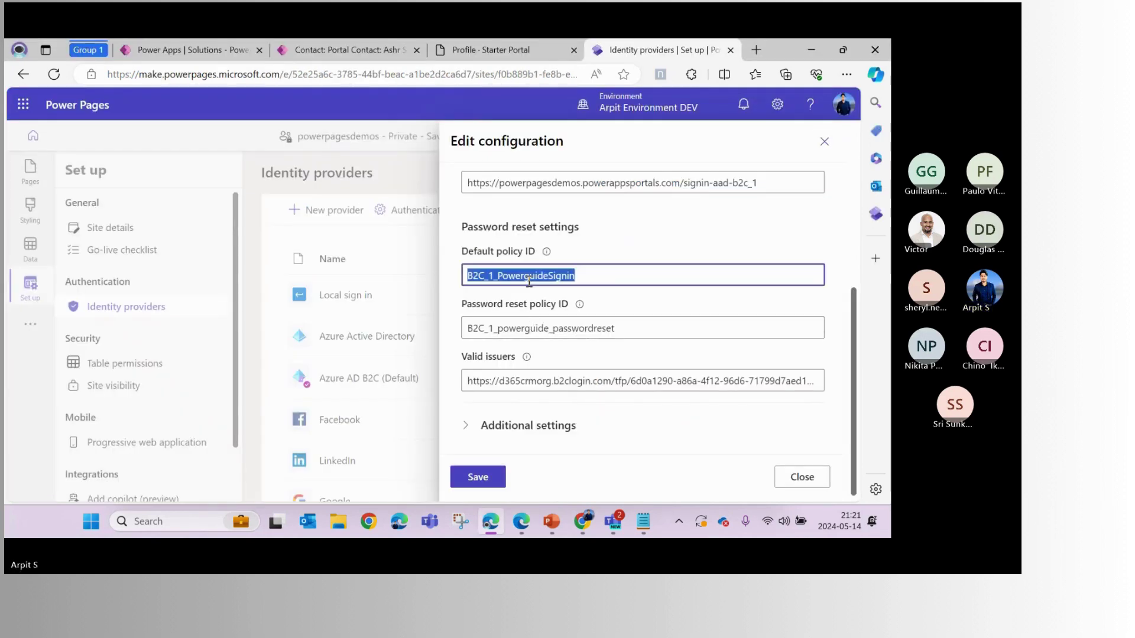
{"action": "key", "text": "ctrl+v"}
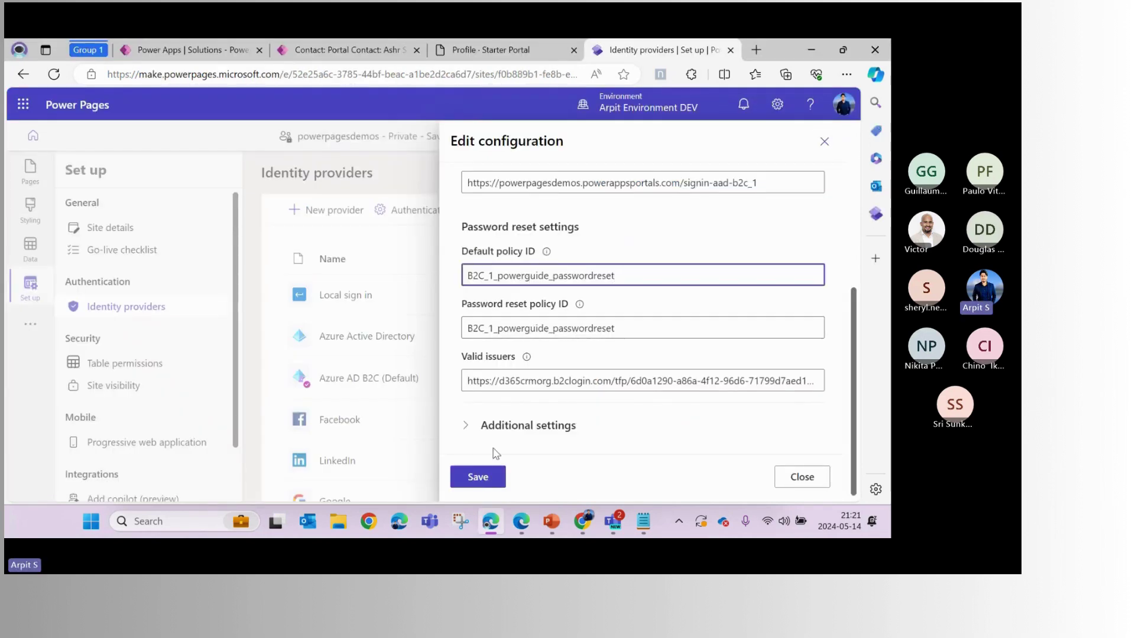
{"action": "left_click", "coordinate": [479, 479]}
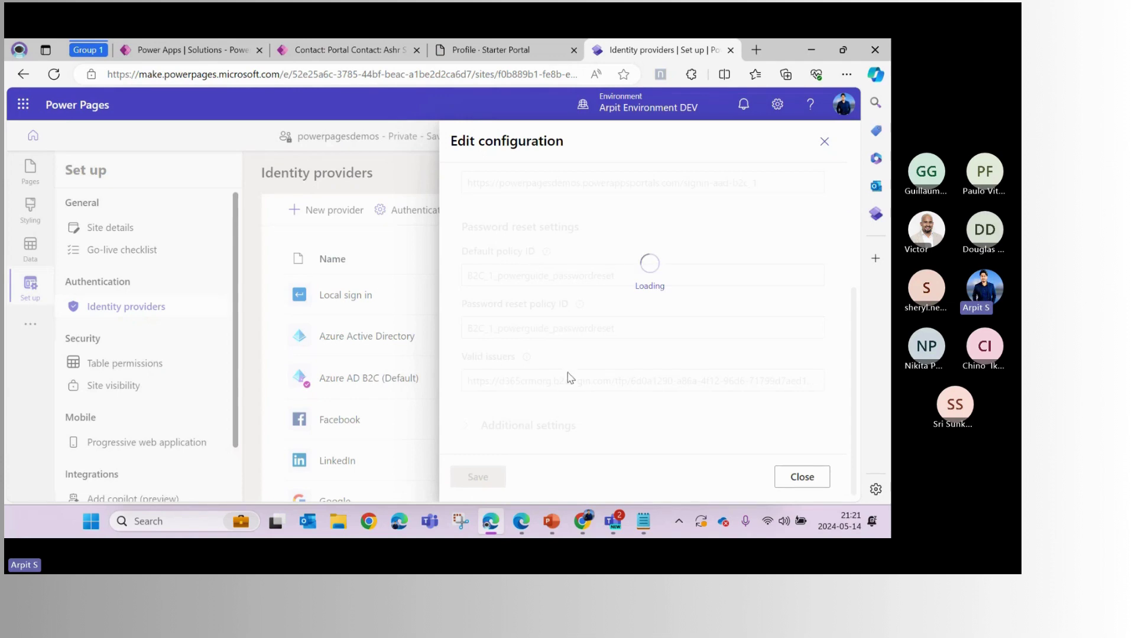
{"action": "scroll", "coordinate": [568, 371], "scroll_direction": "up", "scroll_amount": 10}
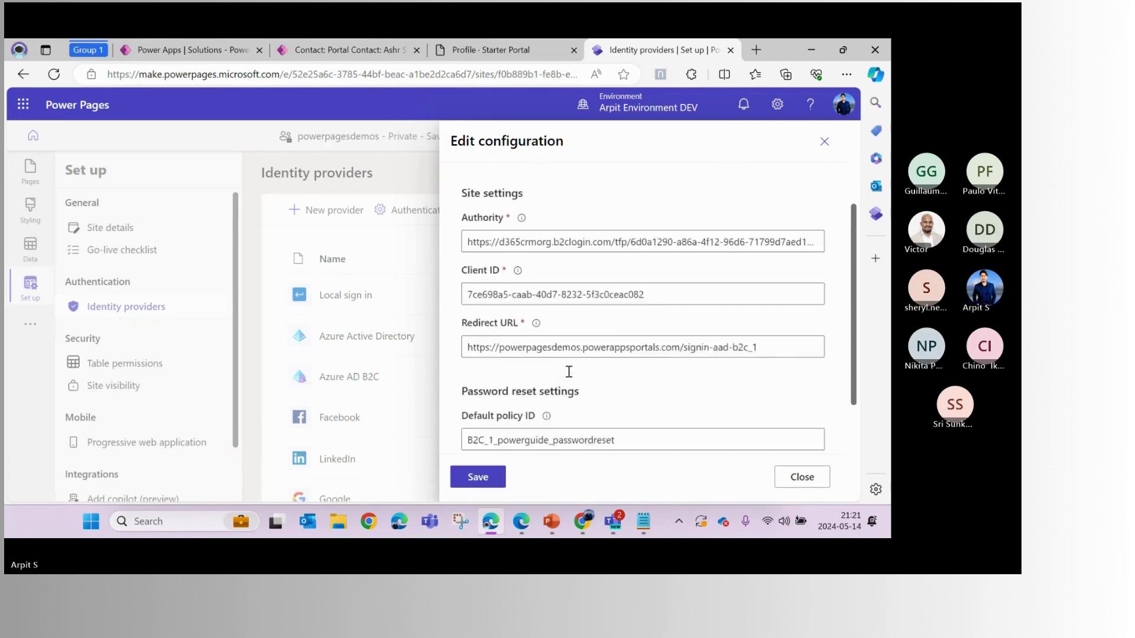
{"action": "left_click", "coordinate": [491, 478]}
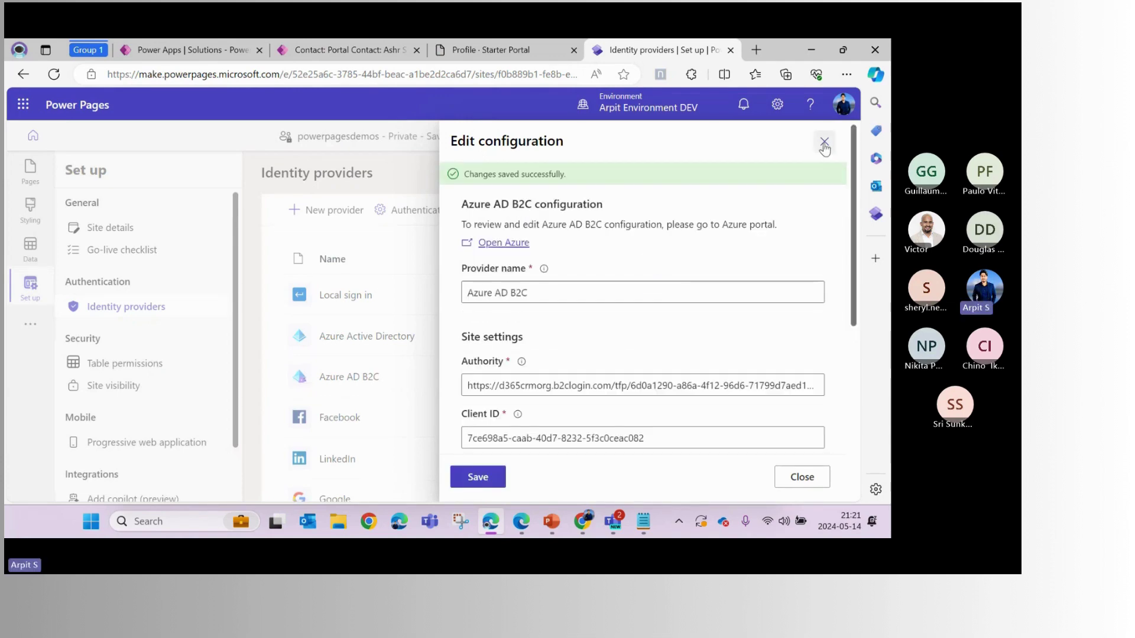
{"action": "left_click", "coordinate": [824, 143]}
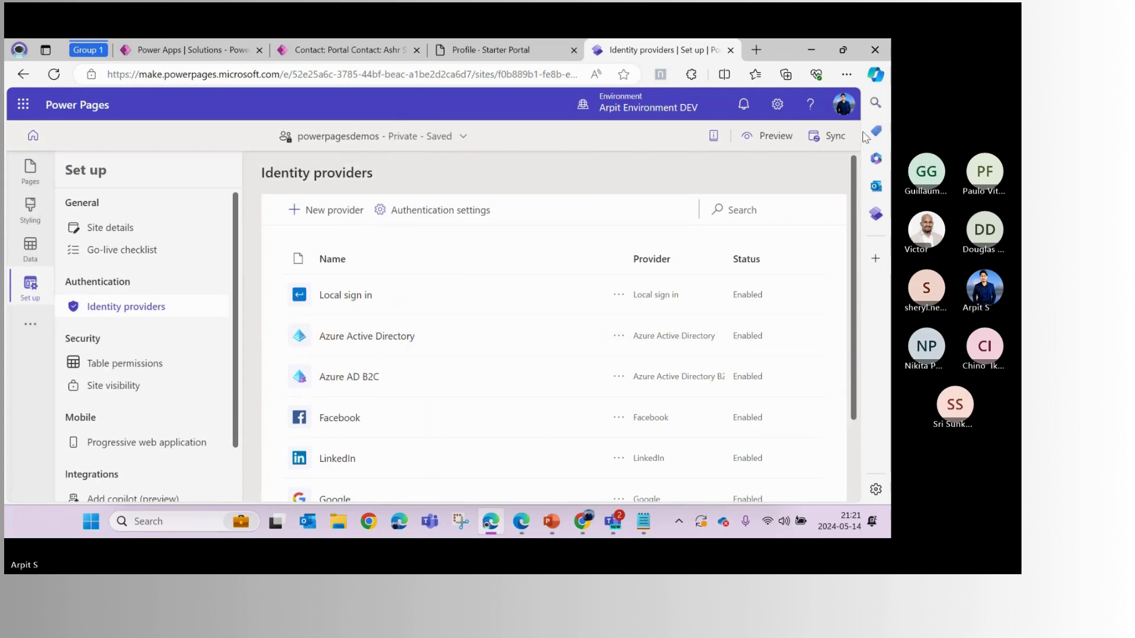
Make Azure AD B2C the default identity provider and confirm the change
{"action": "left_click", "coordinate": [619, 379]}
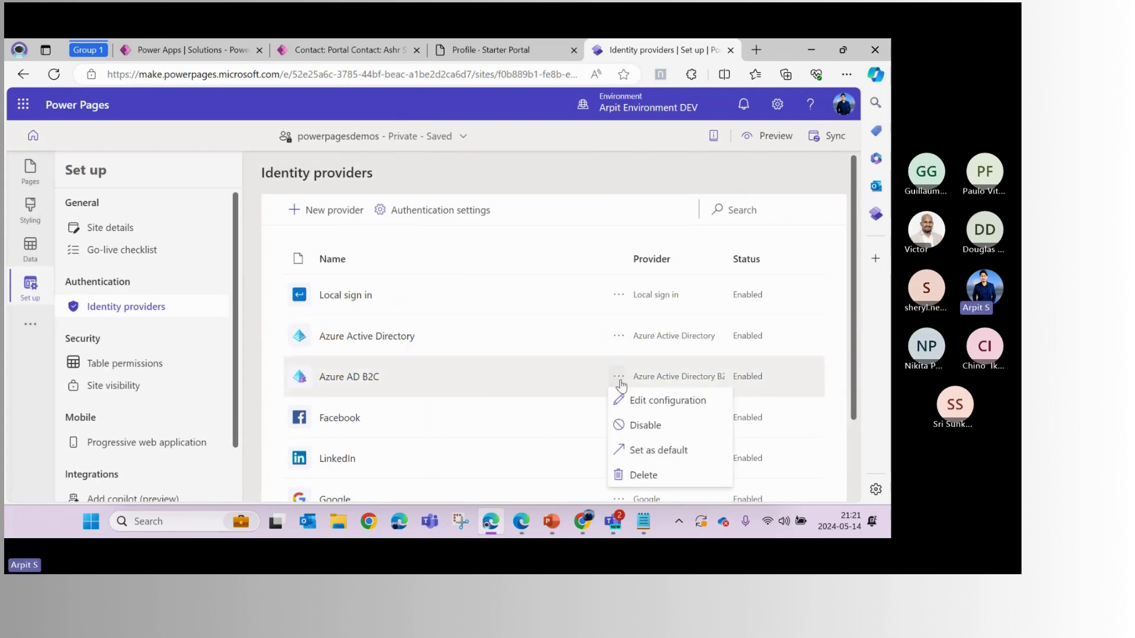
{"action": "left_click", "coordinate": [649, 450]}
{"action": "left_click", "coordinate": [493, 339]}
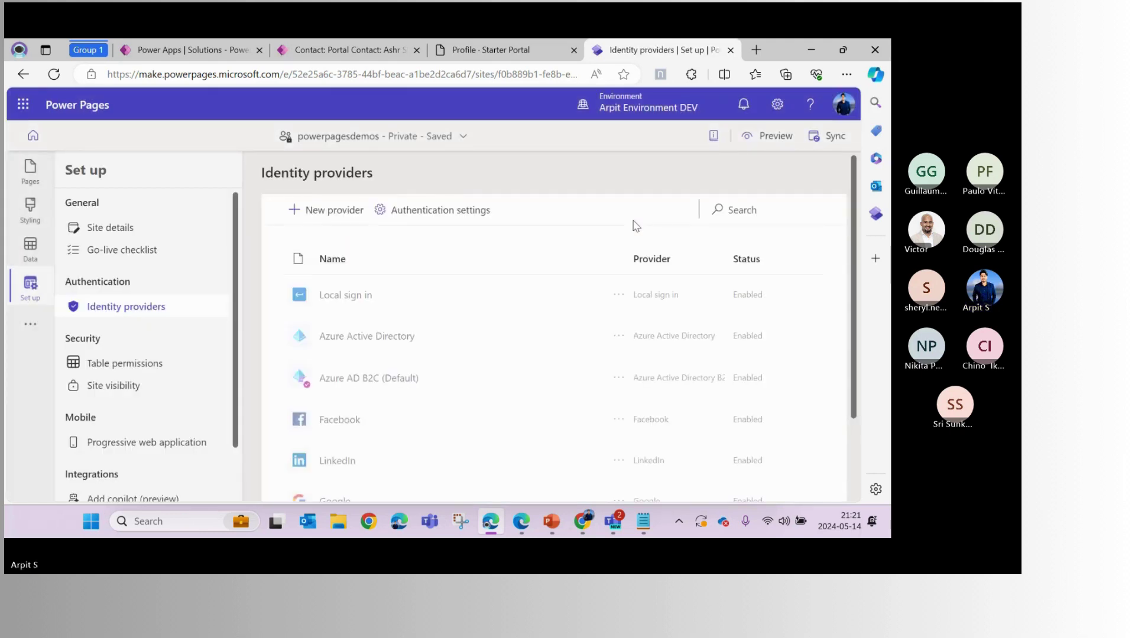
From the site preview, delete the existing portal contact record and return to the Azure user flow
{"action": "left_click", "coordinate": [771, 142]}
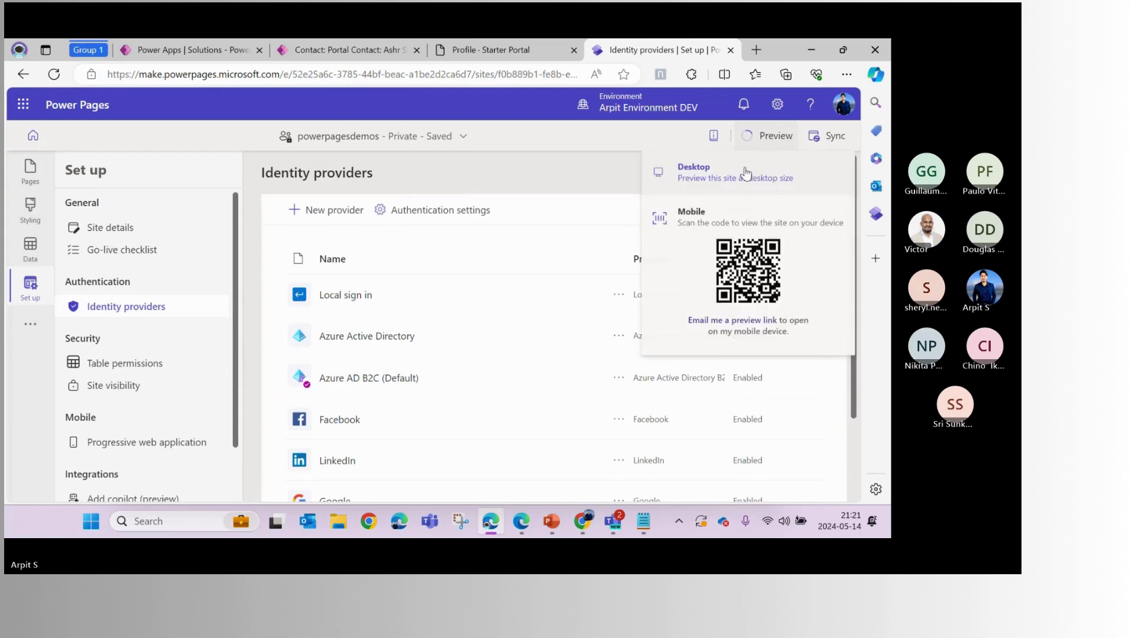
{"action": "left_click", "coordinate": [303, 50]}
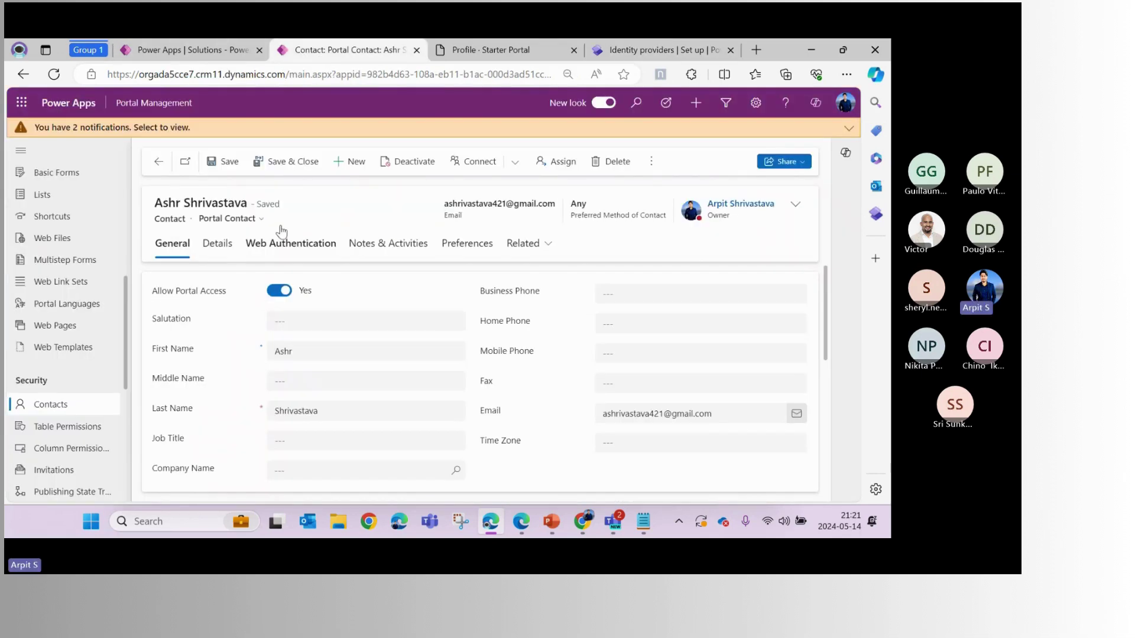
{"action": "left_click", "coordinate": [613, 172]}
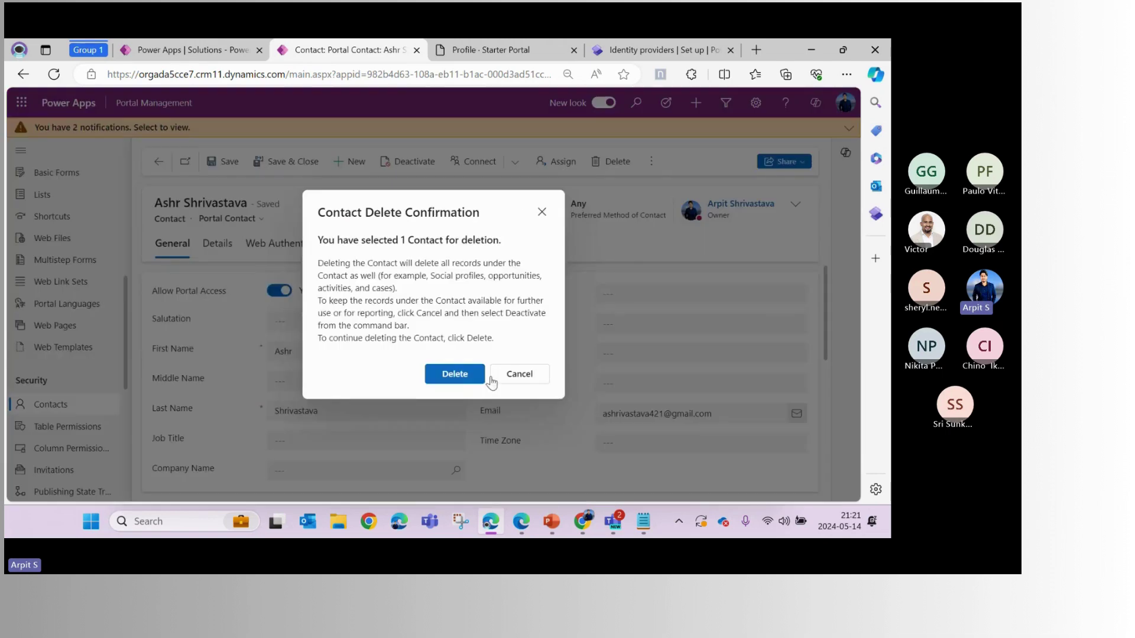
{"action": "left_click", "coordinate": [470, 373]}
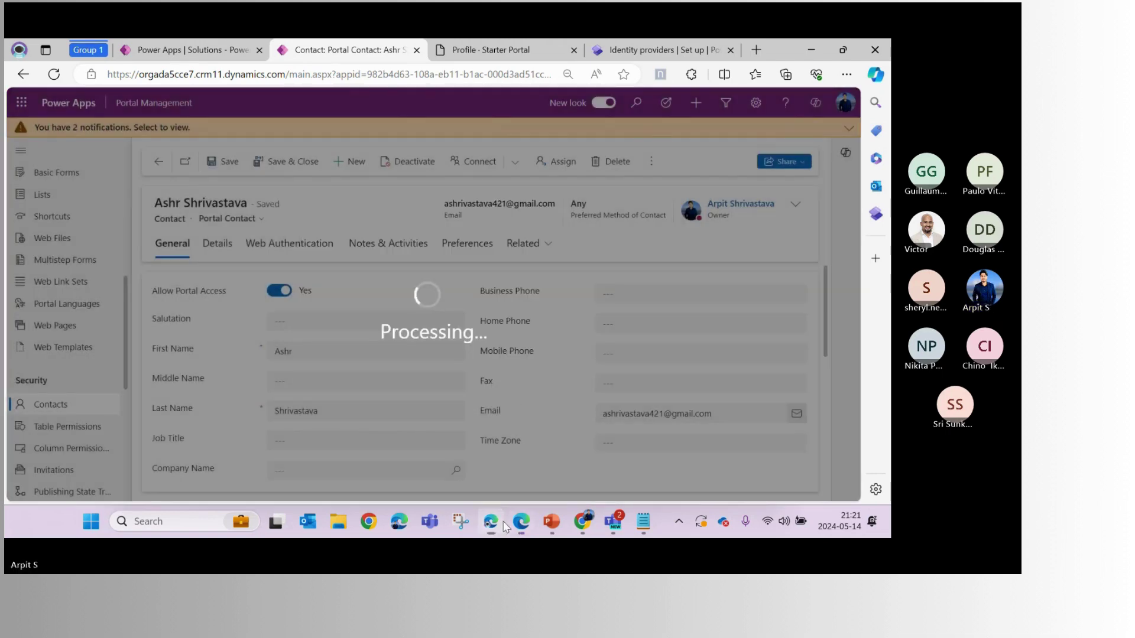
{"action": "key", "text": "alt+Tab"}
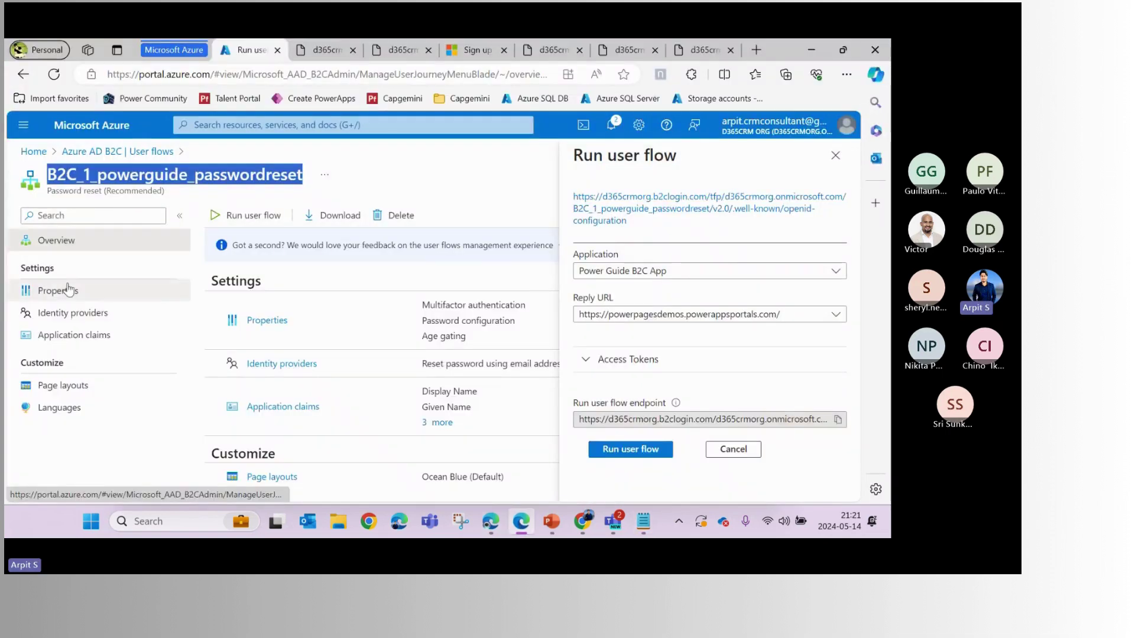
Delete the invited test user from the B2C directory's Users list, then start a new Portal Contact
{"action": "left_click", "coordinate": [130, 152]}
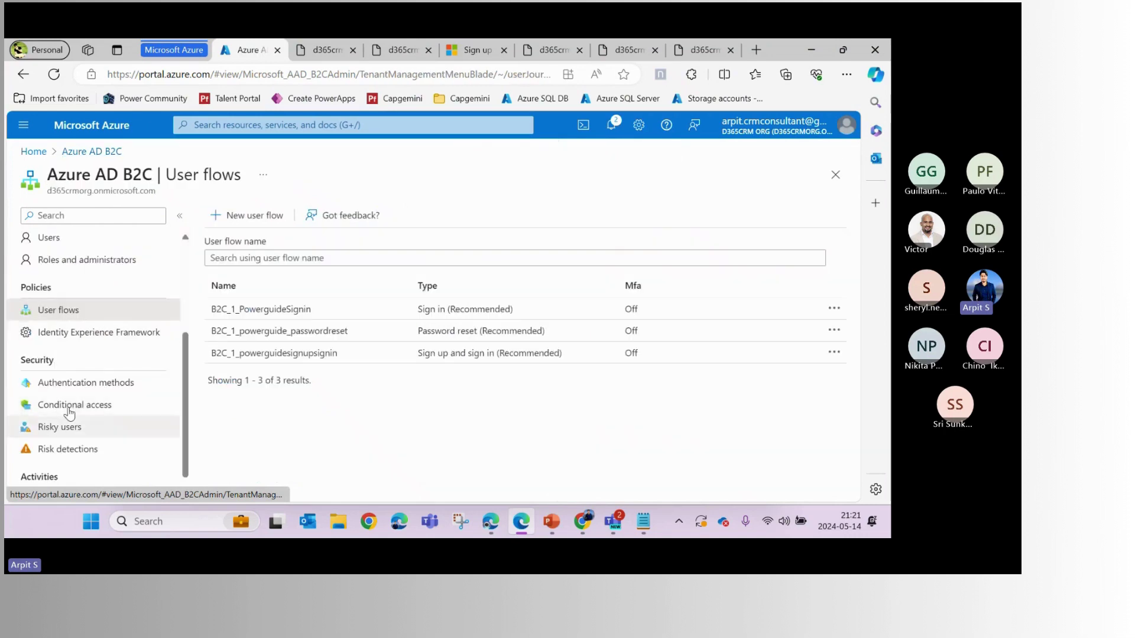
{"action": "left_click", "coordinate": [64, 238]}
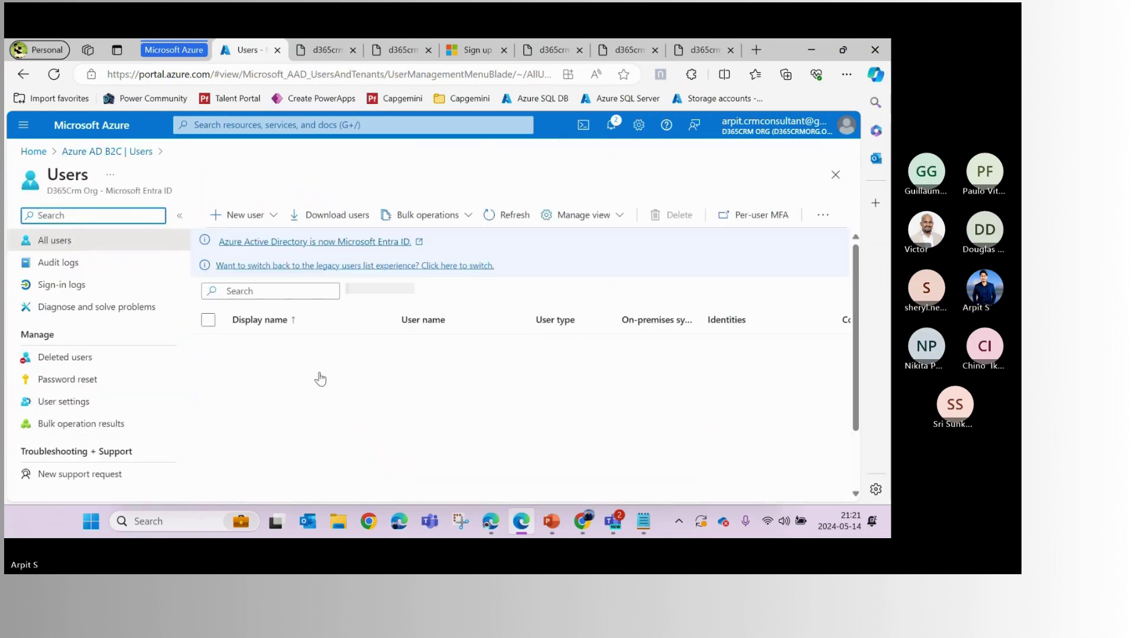
{"action": "scroll", "coordinate": [298, 395], "scroll_direction": "down", "scroll_amount": 1}
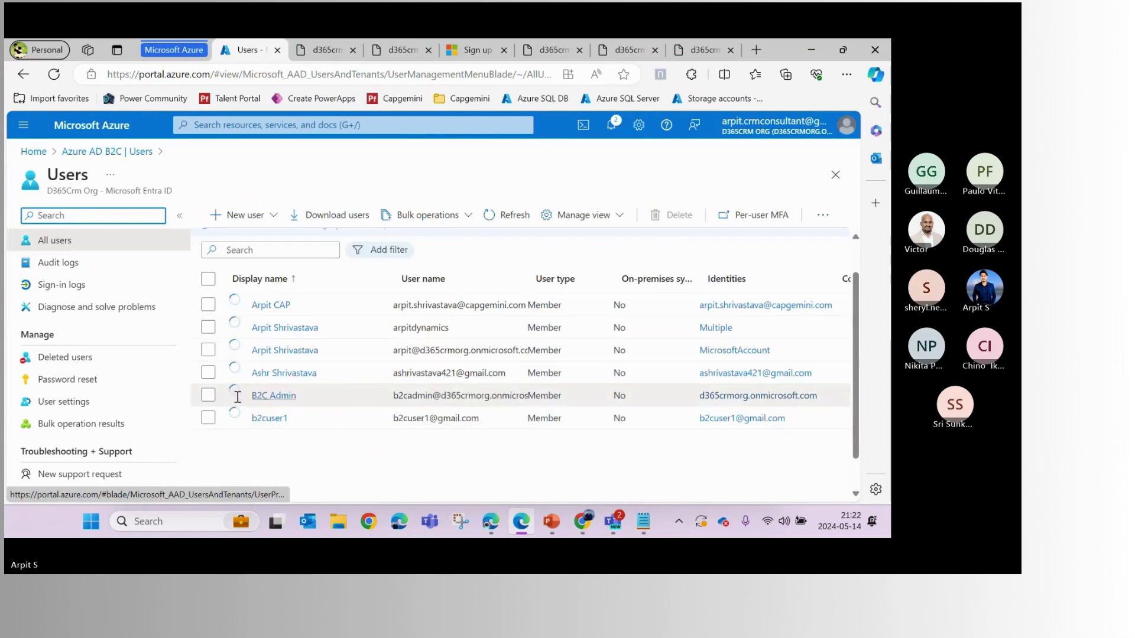
{"action": "left_click", "coordinate": [208, 374]}
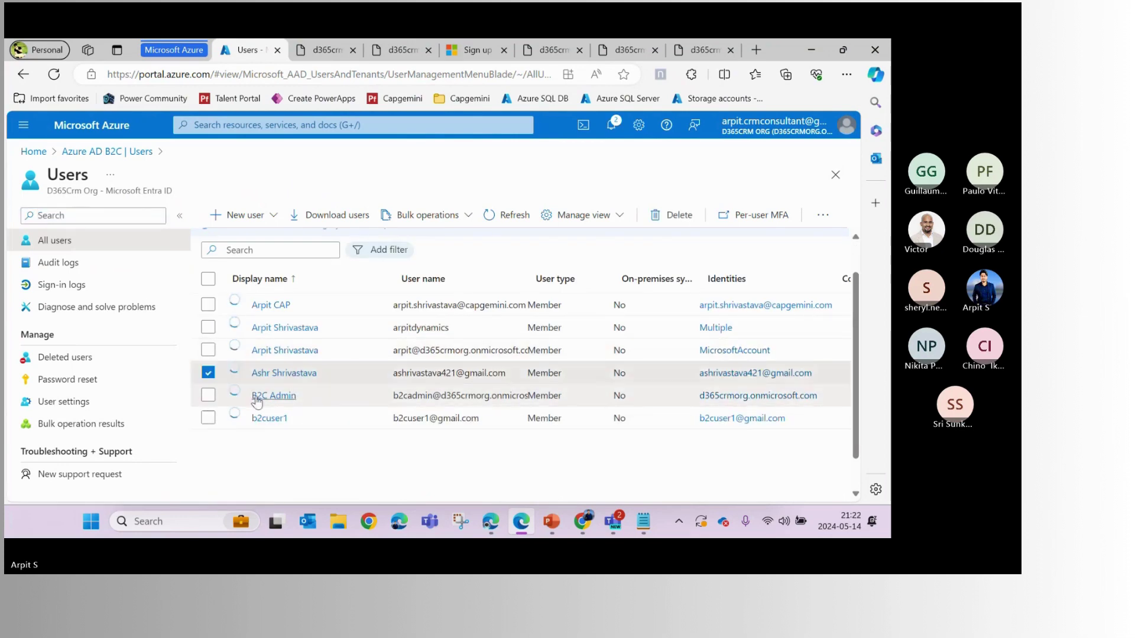
{"action": "left_click", "coordinate": [672, 215]}
{"action": "left_click", "coordinate": [250, 272]}
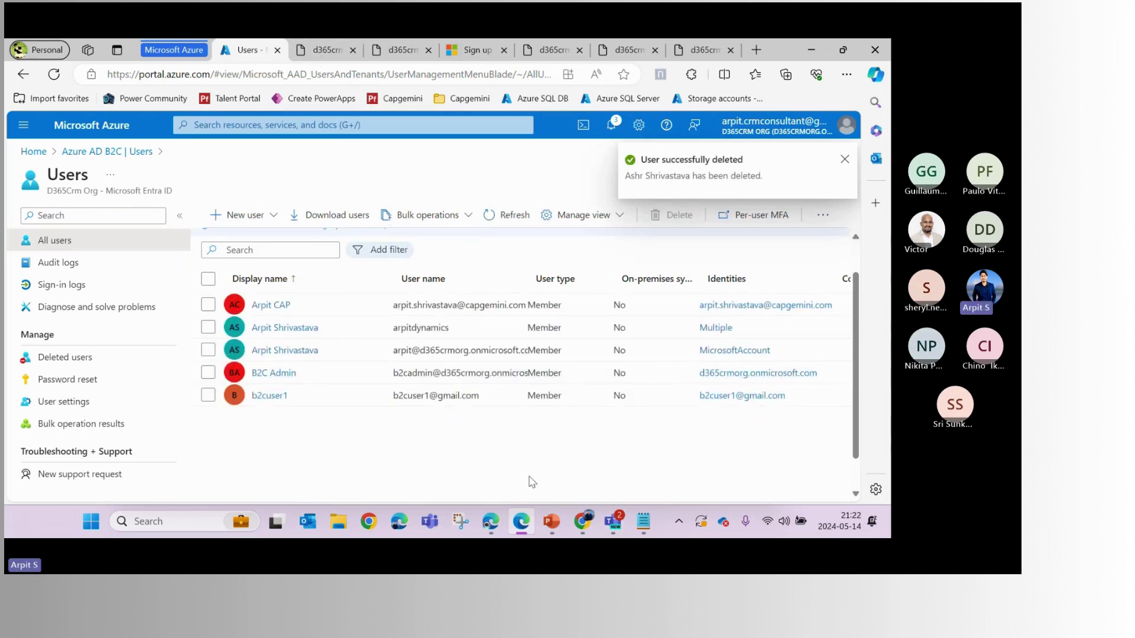
{"action": "key", "text": "alt+Tab"}
{"action": "left_click", "coordinate": [274, 162]}
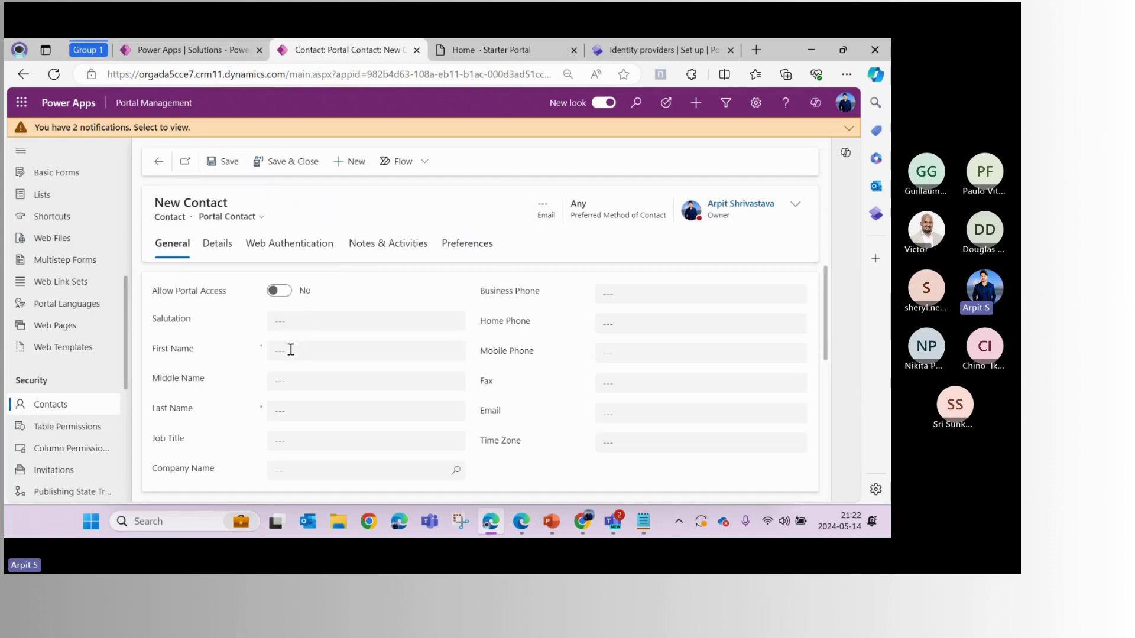
Autofill the contact's first name, last name and other saved email address, then save the contact
{"action": "left_click", "coordinate": [290, 349]}
{"action": "left_click", "coordinate": [329, 172]}
{"action": "left_click", "coordinate": [633, 413]}
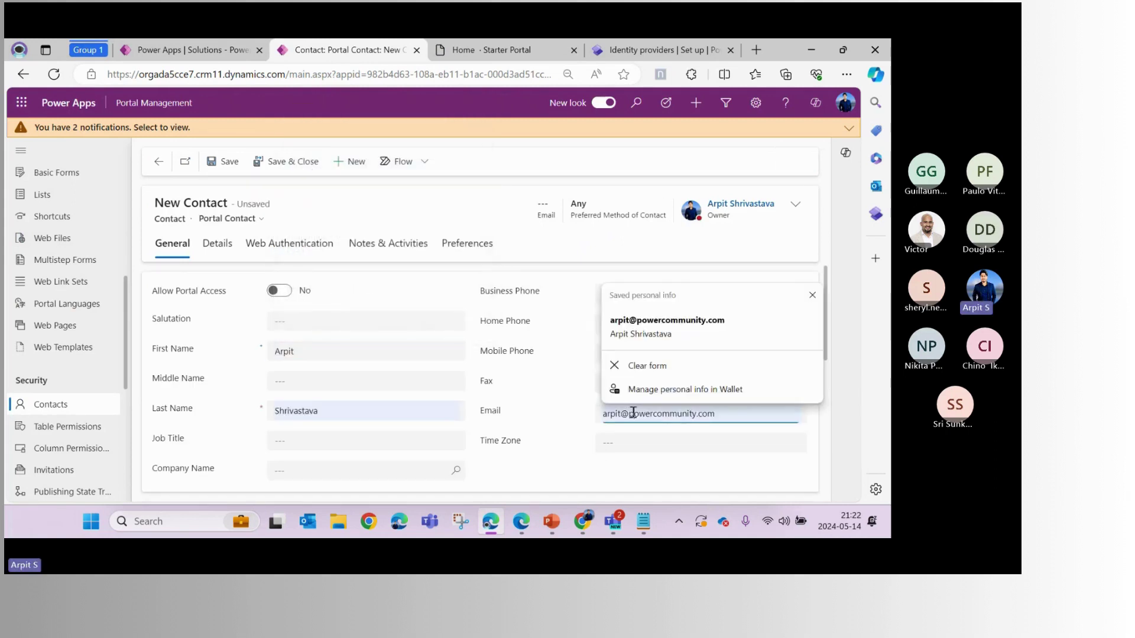
{"action": "key", "text": "Escape"}
{"action": "triple_click", "coordinate": [645, 406]}
{"action": "key", "text": "BackSpace"}
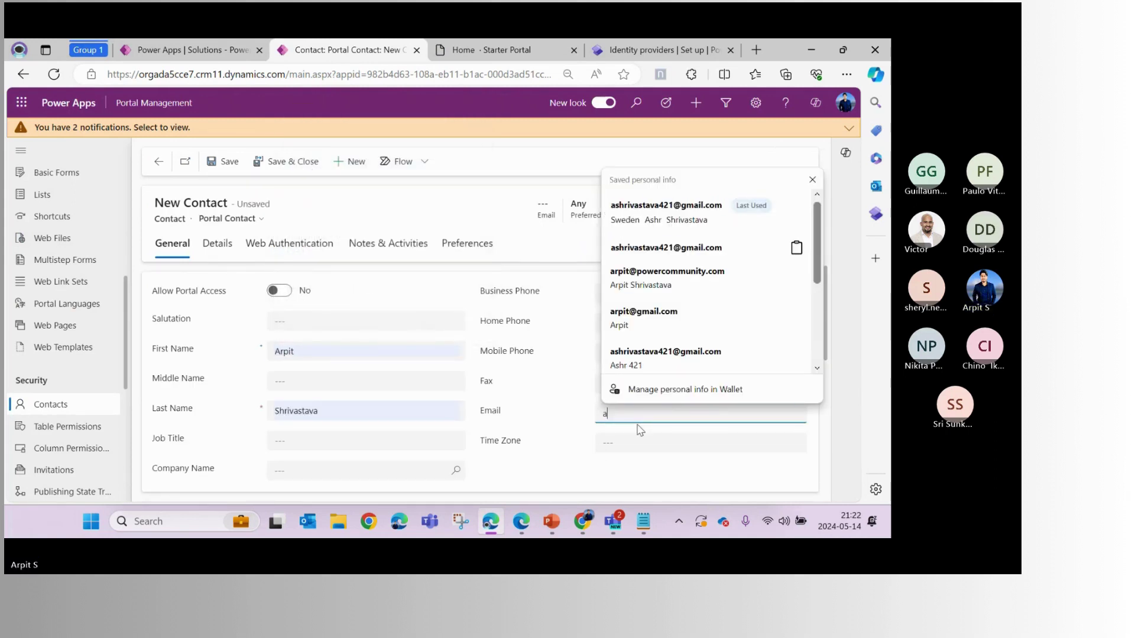
{"action": "left_click", "coordinate": [647, 209]}
{"action": "left_click", "coordinate": [228, 162]}
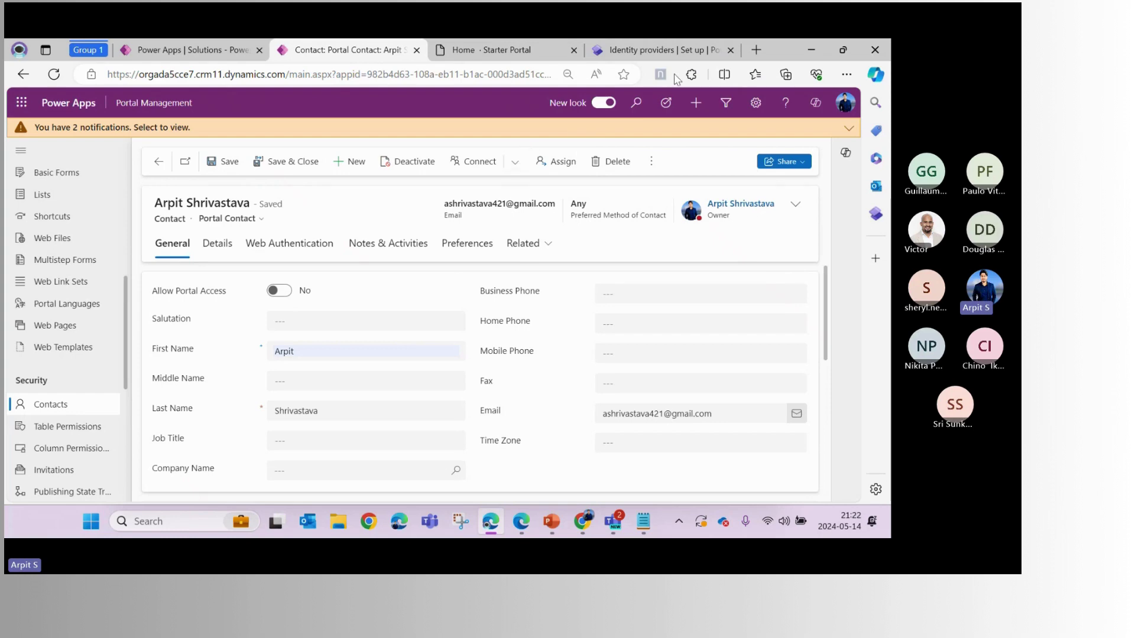
{"action": "left_click", "coordinate": [662, 57]}
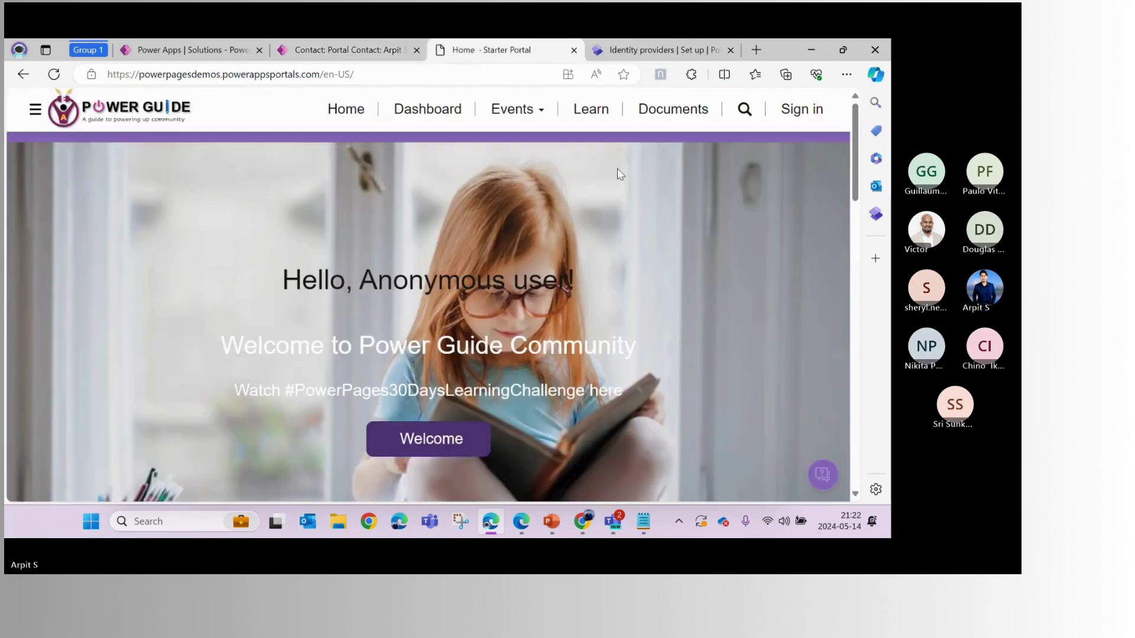
Reload the portal and choose Sign in to reach the B2C User Details email-verification page
{"action": "key", "text": "F5"}
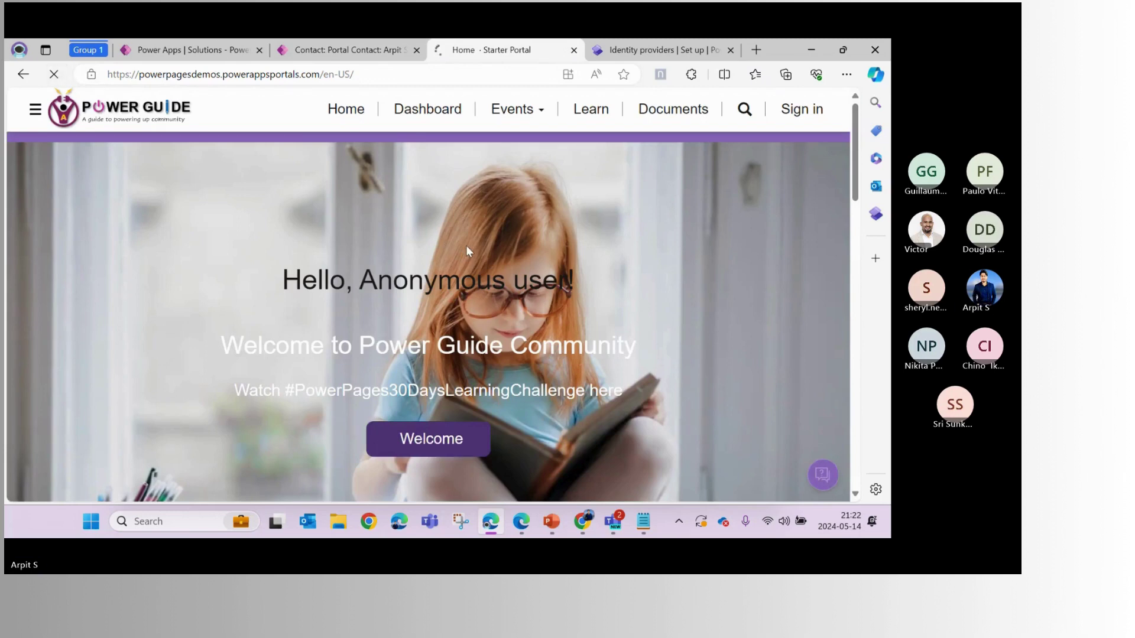
{"action": "left_click", "coordinate": [801, 109]}
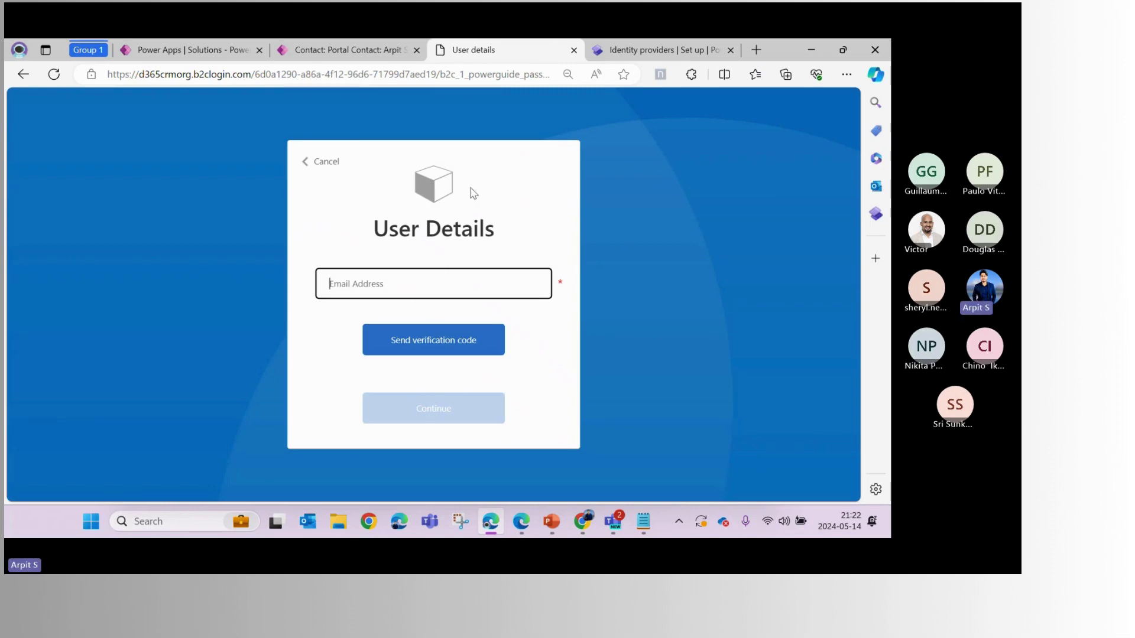
{"action": "left_click", "coordinate": [473, 190]}
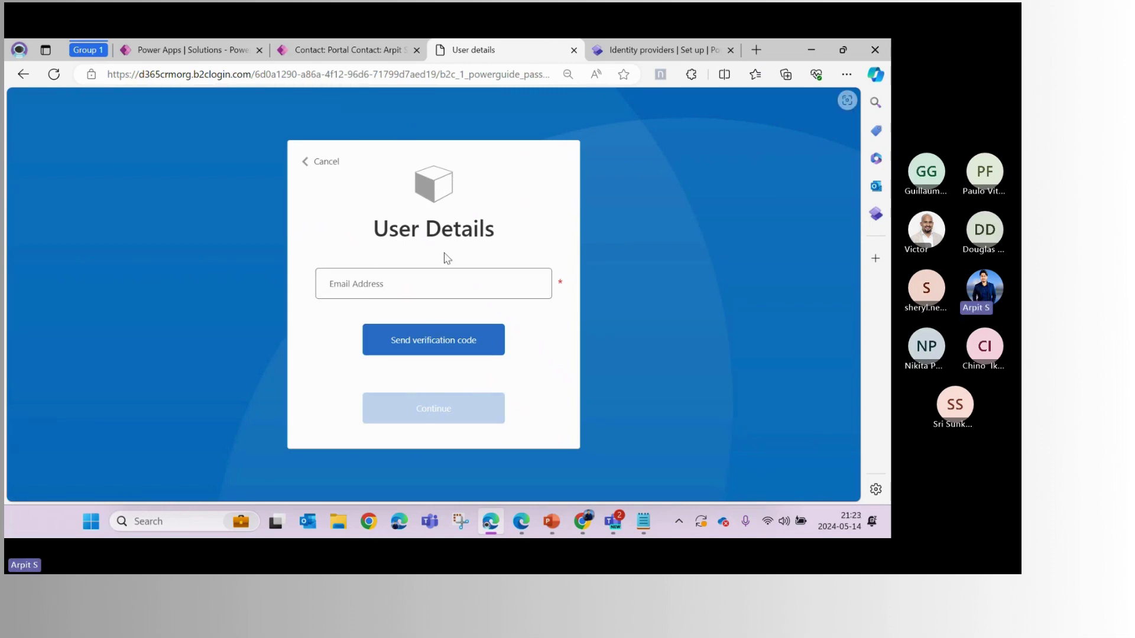
{"action": "left_click", "coordinate": [183, 49]}
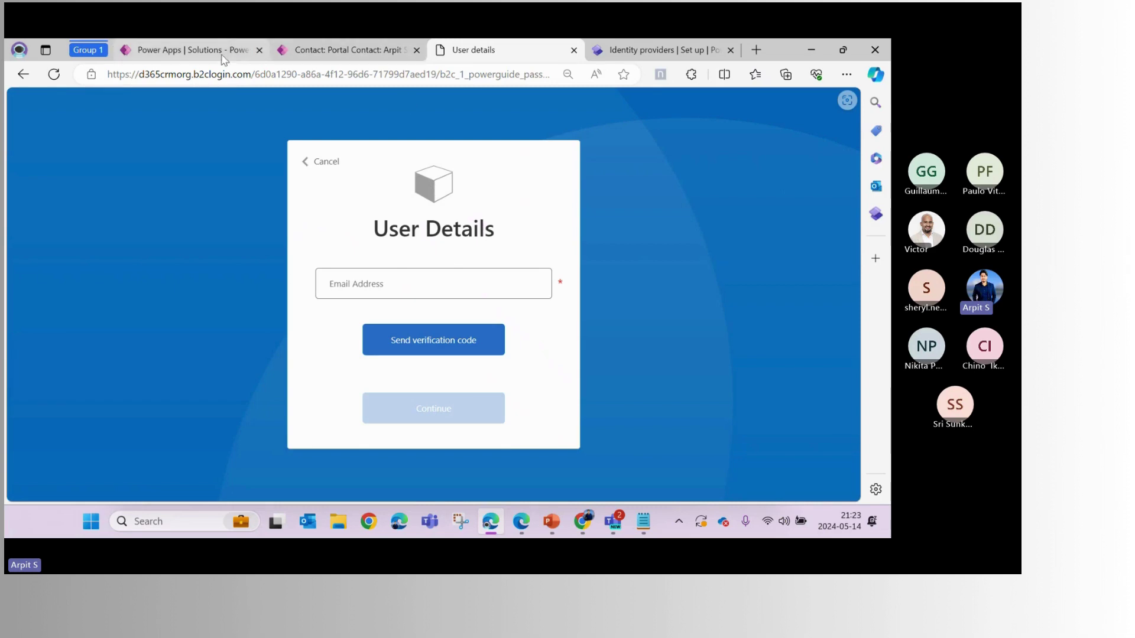
{"action": "scroll", "coordinate": [324, 335], "scroll_direction": "up", "scroll_amount": 5}
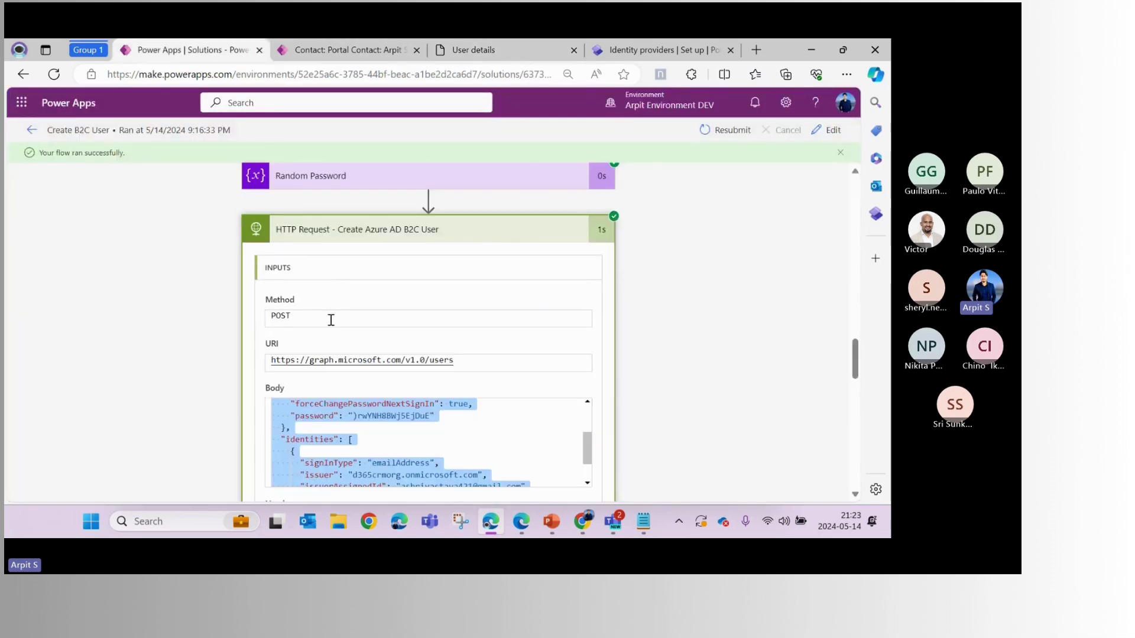
Check the HTTP request body's emailAddress sign-in type and the Send an email inputs, then select the sign-in page URL
{"action": "scroll", "coordinate": [334, 319], "scroll_direction": "down", "scroll_amount": 3}
{"action": "double_click", "coordinate": [426, 310]}
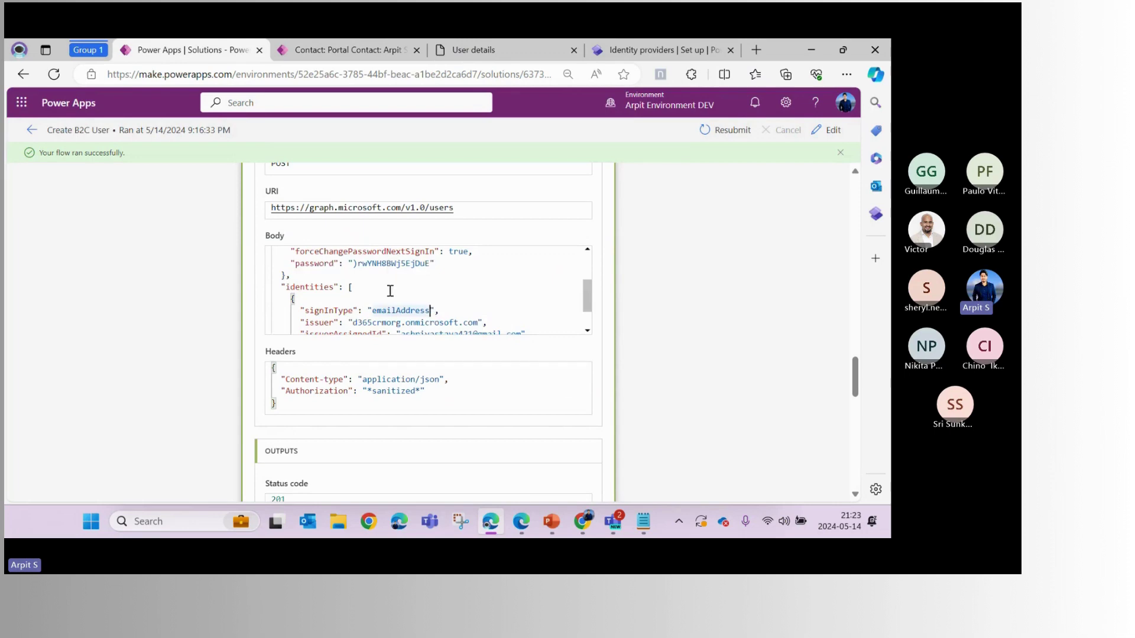
{"action": "scroll", "coordinate": [394, 292], "scroll_direction": "down", "scroll_amount": 1}
{"action": "scroll", "coordinate": [394, 292], "scroll_direction": "up", "scroll_amount": 2}
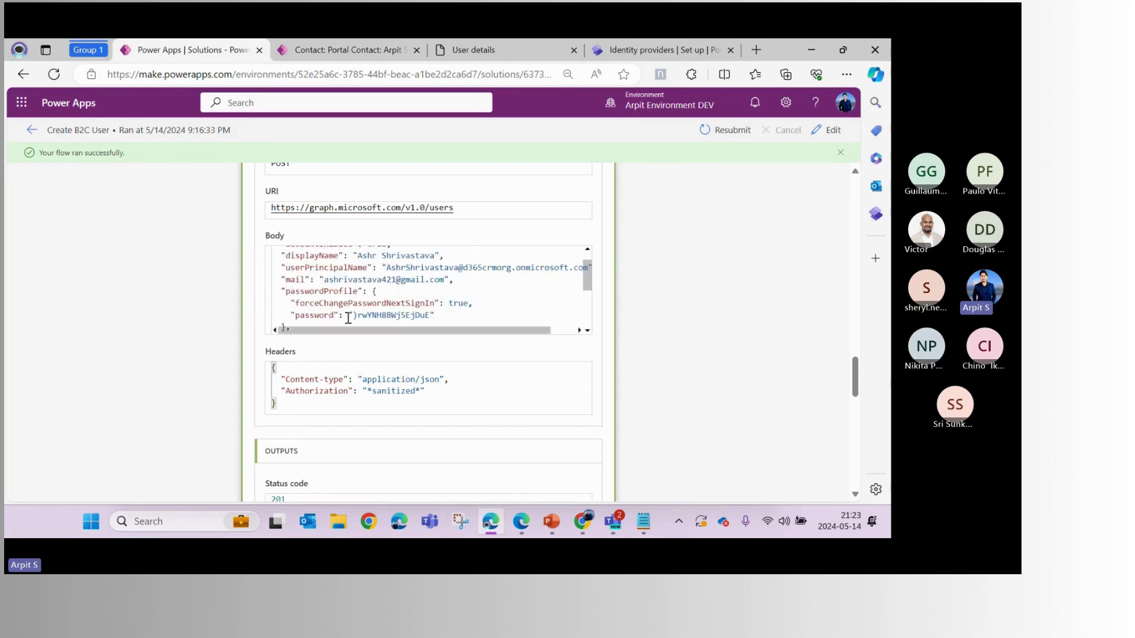
{"action": "left_click_drag", "start_coordinate": [348, 318], "coordinate": [462, 312]}
{"action": "scroll", "coordinate": [473, 296], "scroll_direction": "down", "scroll_amount": 2}
{"action": "scroll", "coordinate": [550, 373], "scroll_direction": "down", "scroll_amount": 10}
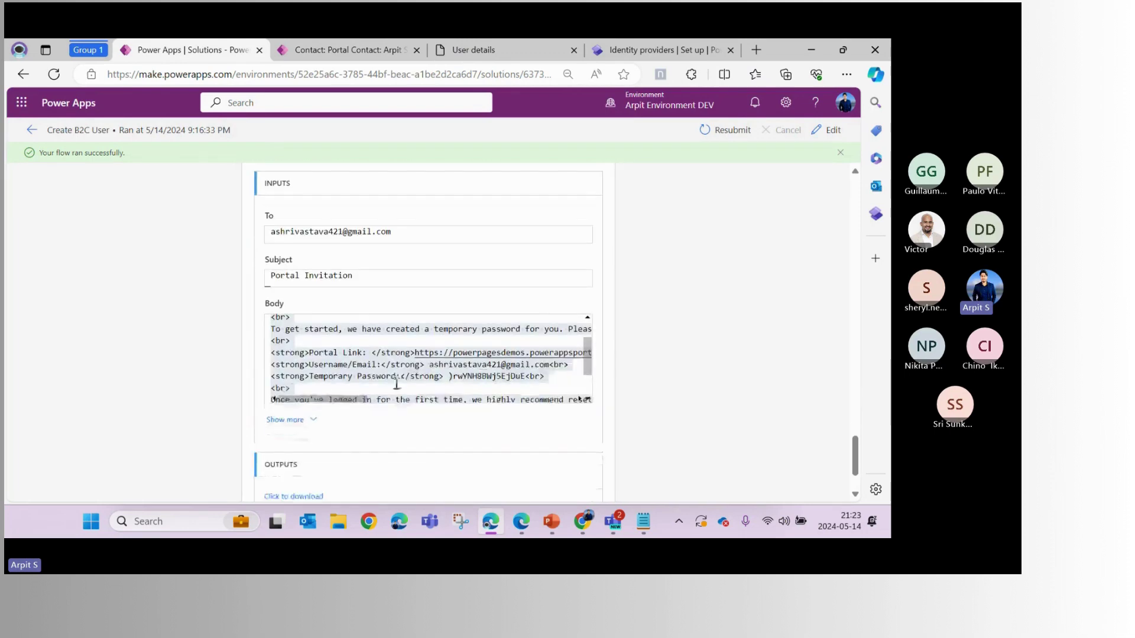
{"action": "left_click", "coordinate": [539, 52]}
{"action": "left_click", "coordinate": [377, 75]}
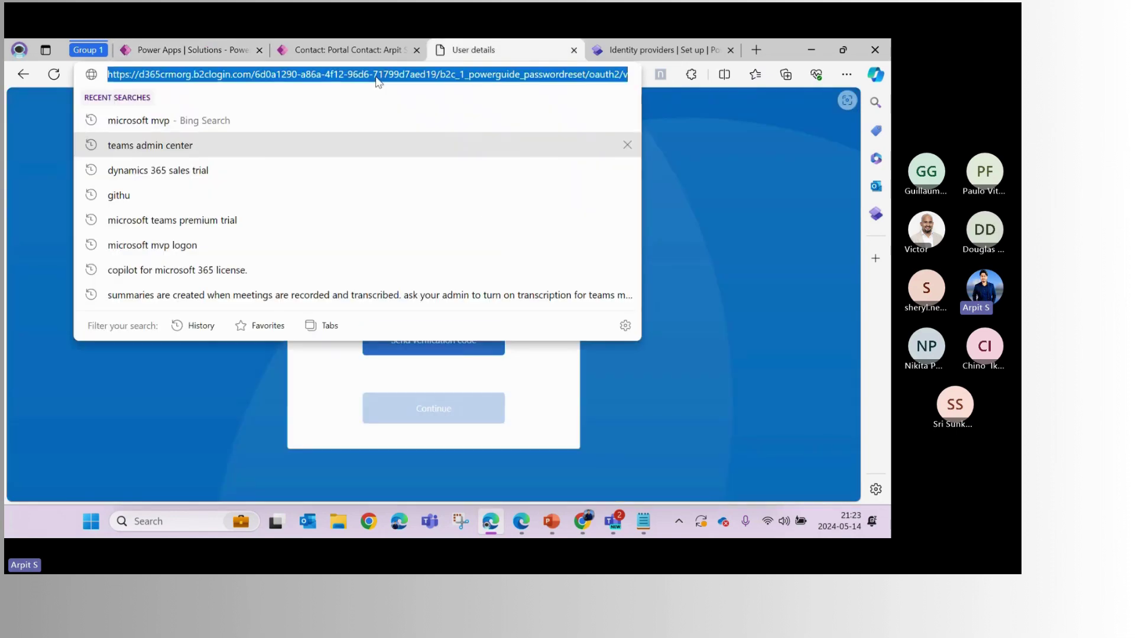
Paste the copied sign-in address over Notepad's login URL, compare, then undo back to the original
{"action": "left_click", "coordinate": [646, 526]}
{"action": "left_click", "coordinate": [428, 266]}
{"action": "key", "text": "ctrl+a"}
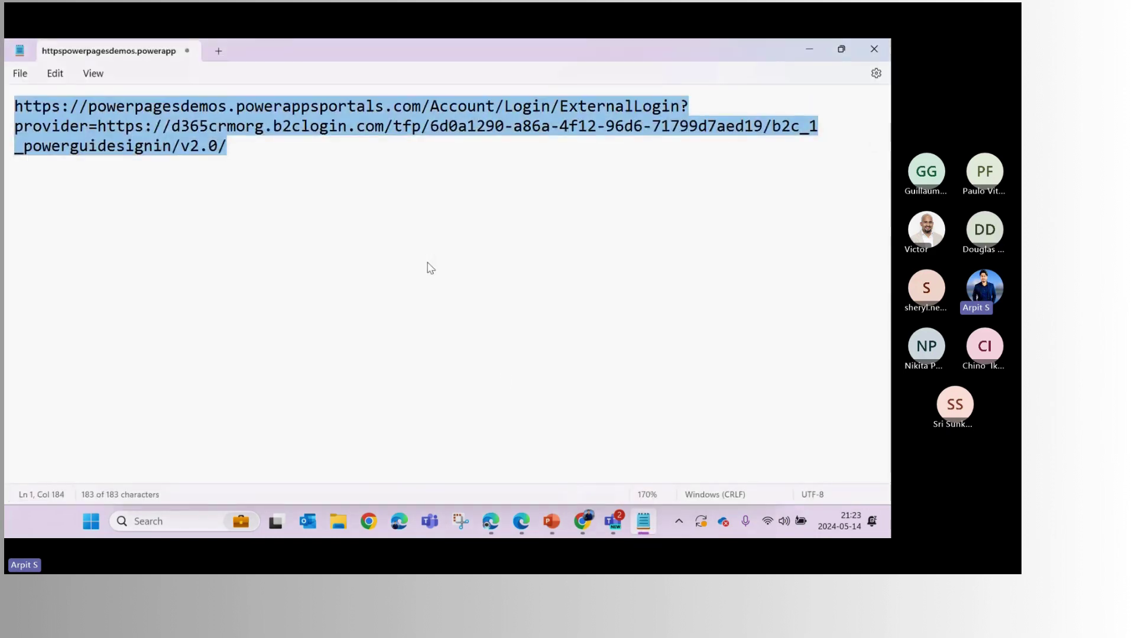
{"action": "key", "text": "ctrl+v"}
{"action": "key", "text": "alt+Tab"}
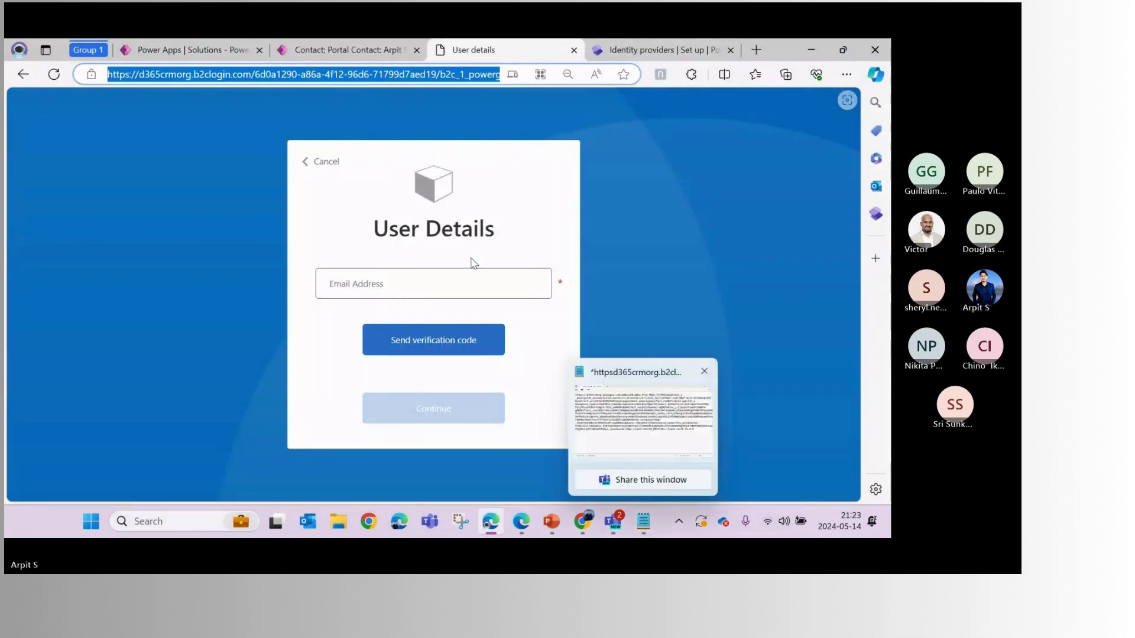
{"action": "key", "text": "alt+Tab"}
{"action": "key", "text": "ctrl+z"}
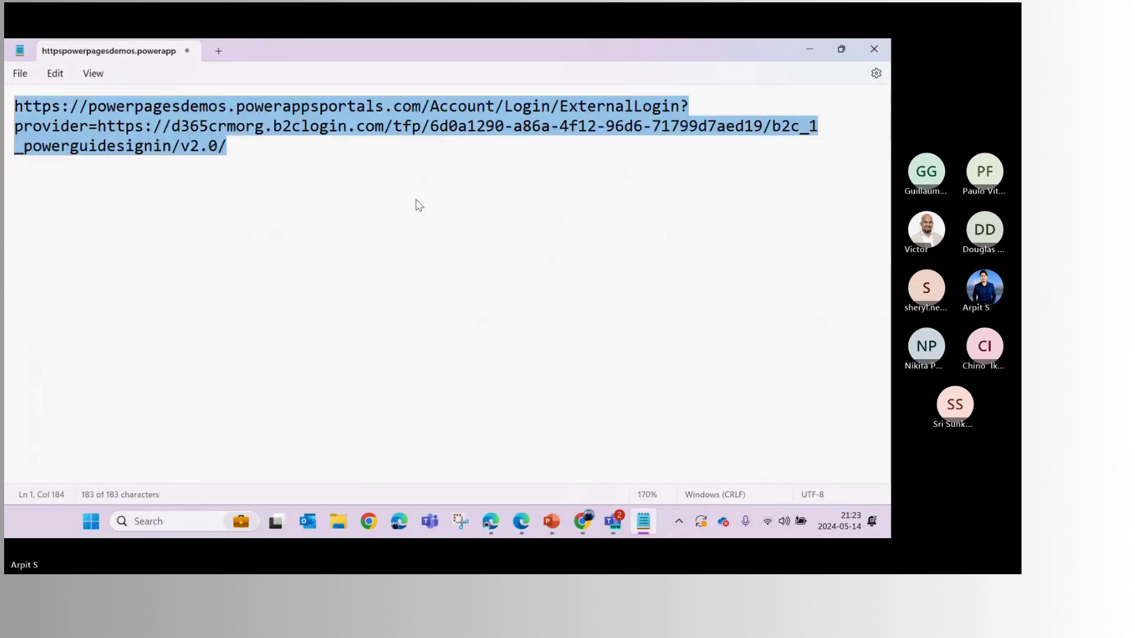
{"action": "left_click", "coordinate": [471, 278]}
Replace the URL's provider value with the b2c_1_powerguide_passwordreset Authority copied from Power Pages
{"action": "left_click", "coordinate": [492, 524]}
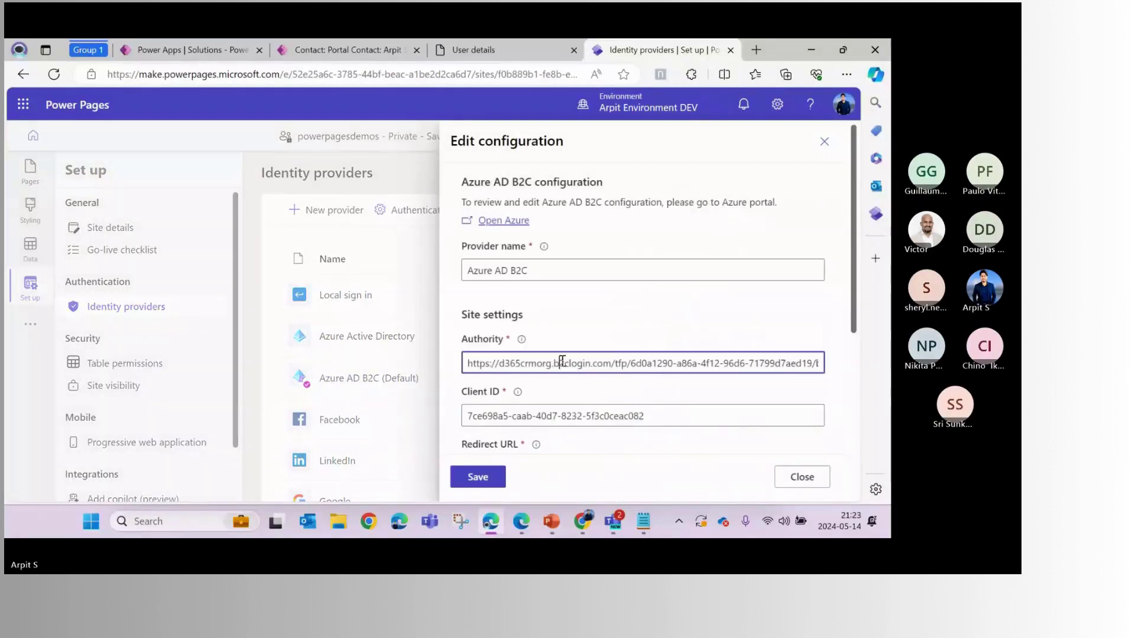
{"action": "triple_click", "coordinate": [562, 362]}
{"action": "left_click", "coordinate": [633, 524]}
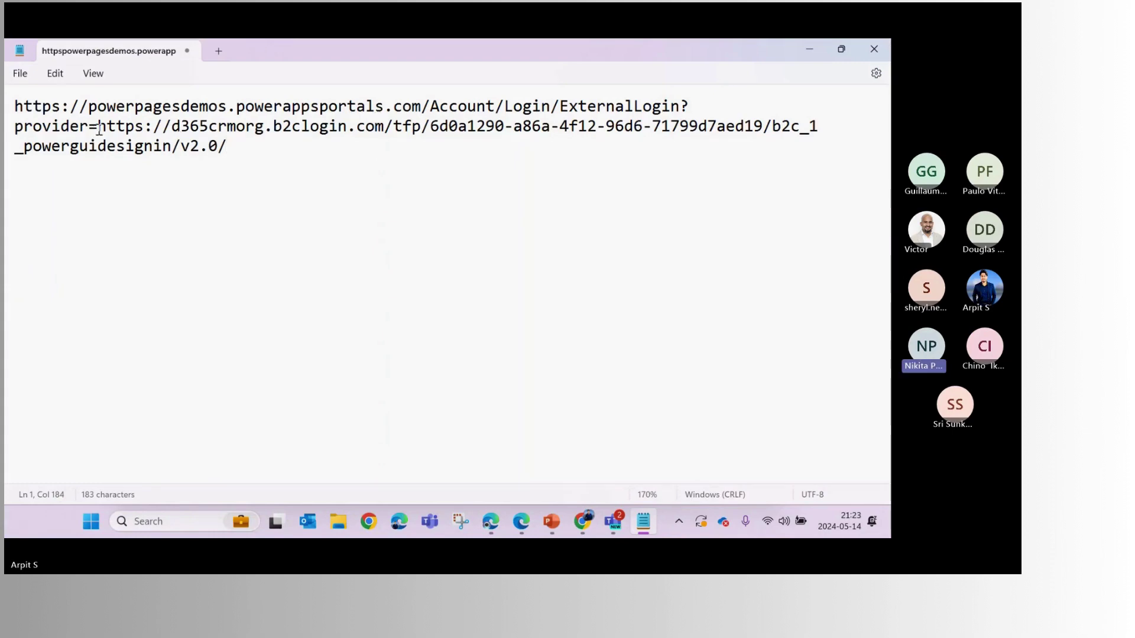
{"action": "left_click_drag", "start_coordinate": [100, 129], "coordinate": [230, 148]}
{"action": "key", "text": "ctrl+v"}
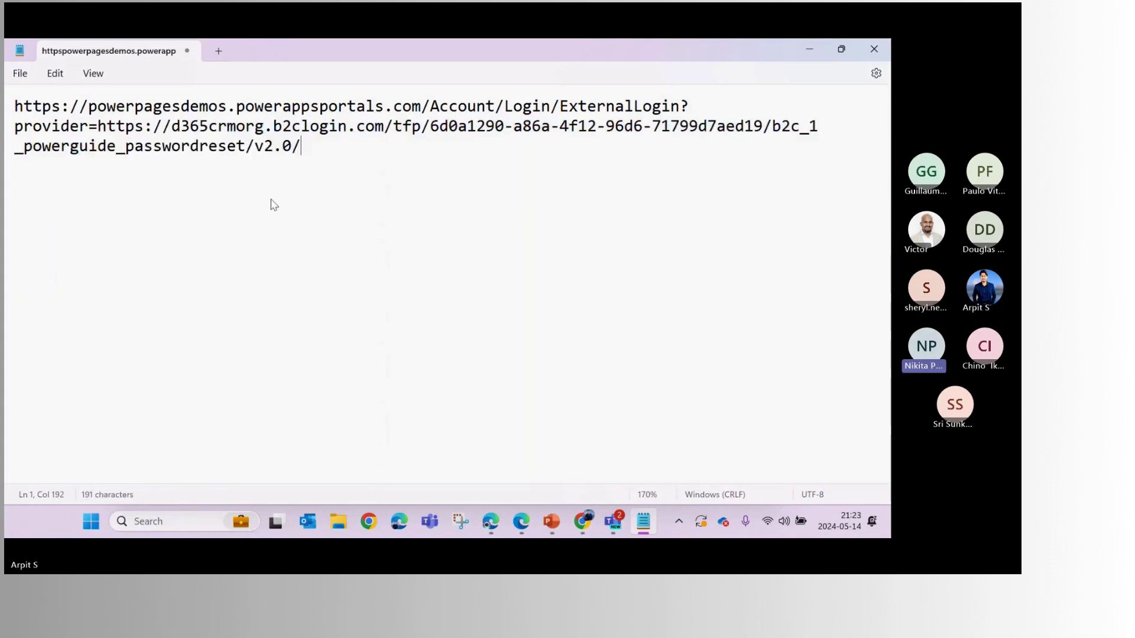